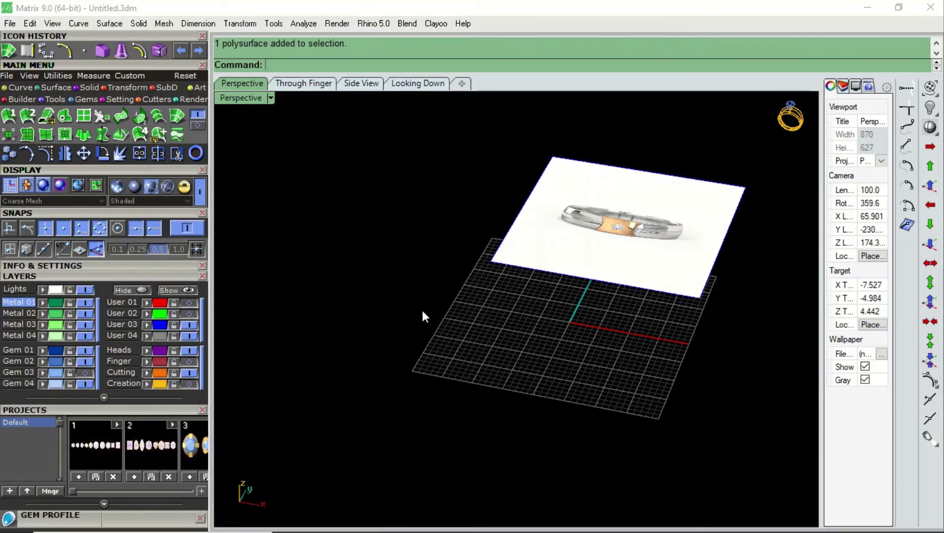
- Orbit and zoom onto the reference ring photo, then show it in the Looking Down view
right_click_drag(422, 316, 460, 319)
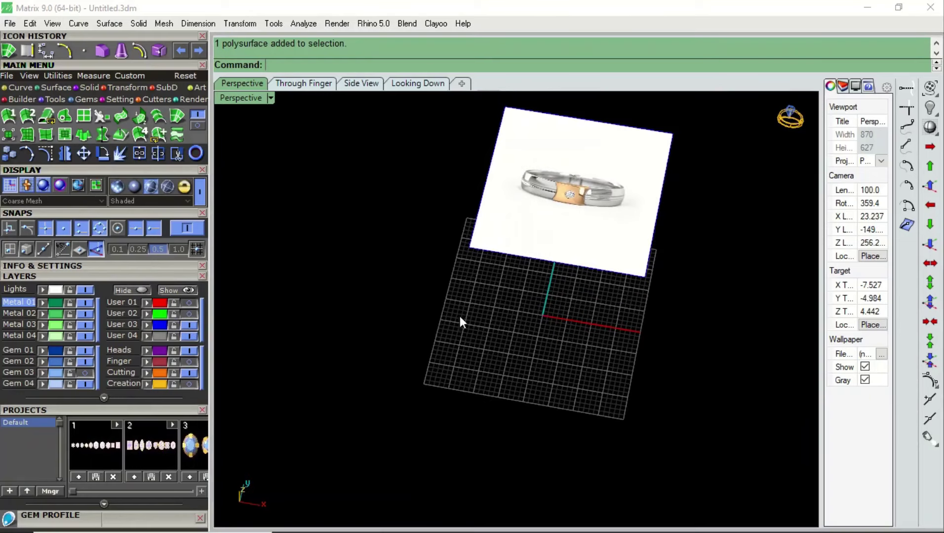
scroll(531, 263, "up", 2)
scroll(566, 233, "up", 2)
scroll(653, 256, "up", 1)
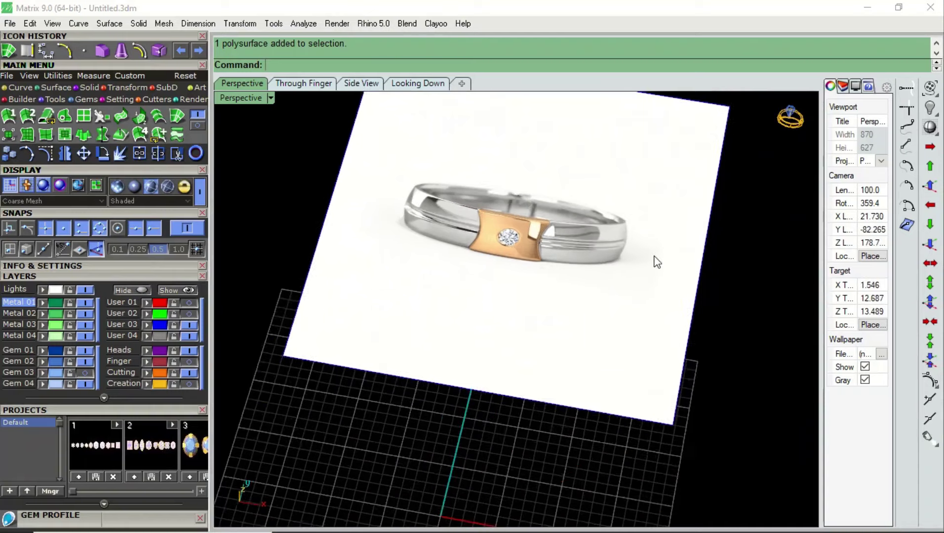
scroll(653, 255, "up", 1)
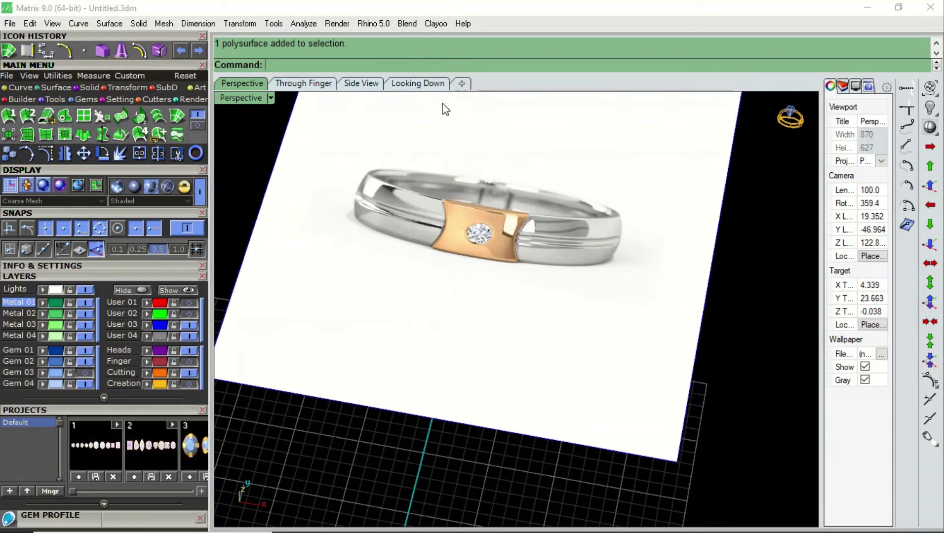
left_click(418, 83)
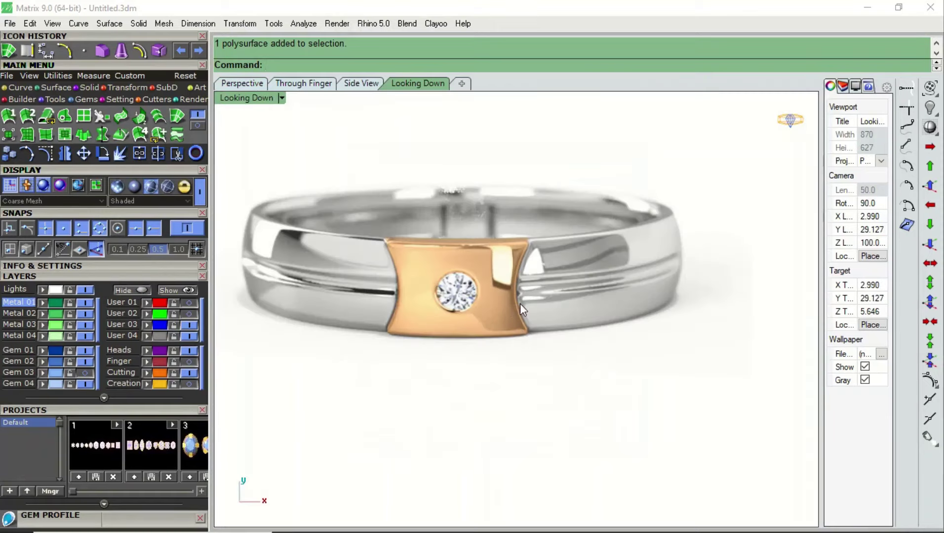
- Measure the groove width on the photo twice (1.18 and 1.16) without keeping dimensions
left_click(45, 49)
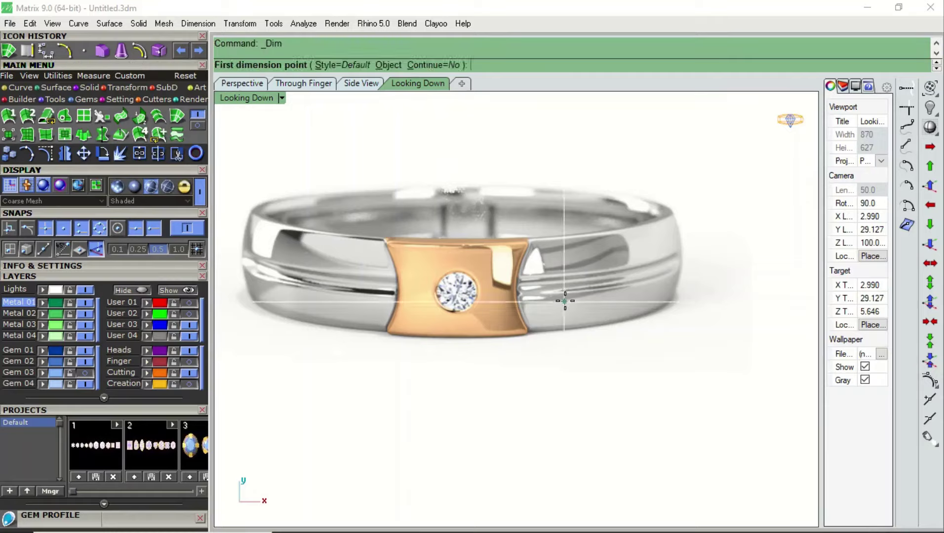
left_click(559, 275)
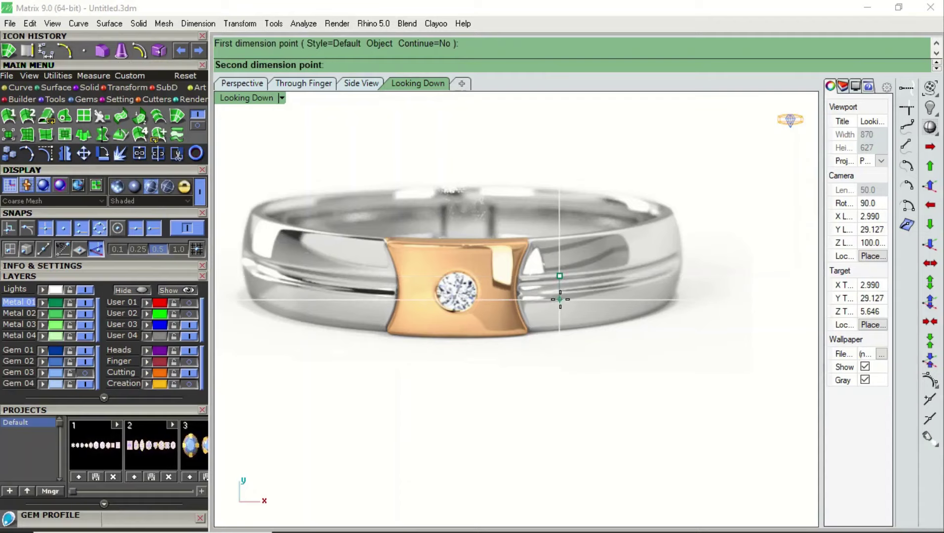
left_click(560, 299)
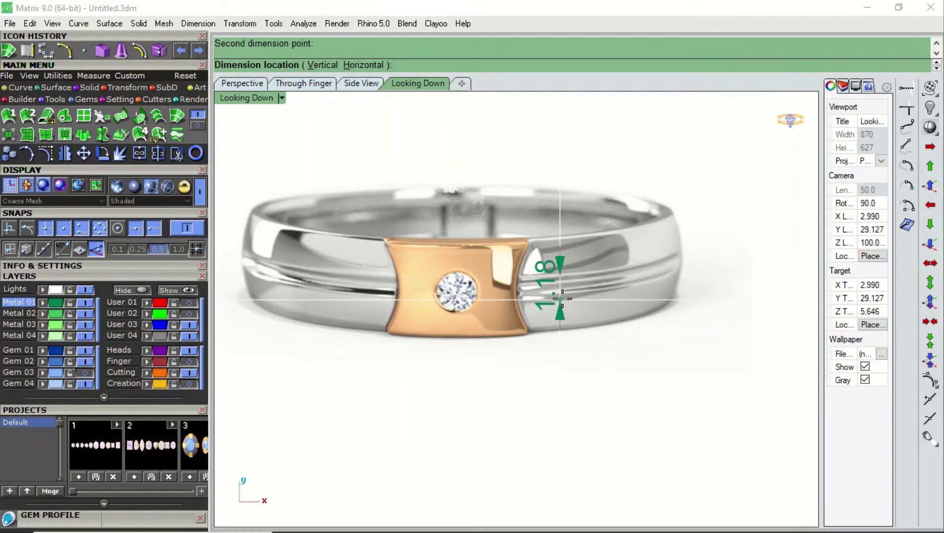
key("Escape")
scroll(544, 295, "up", 1)
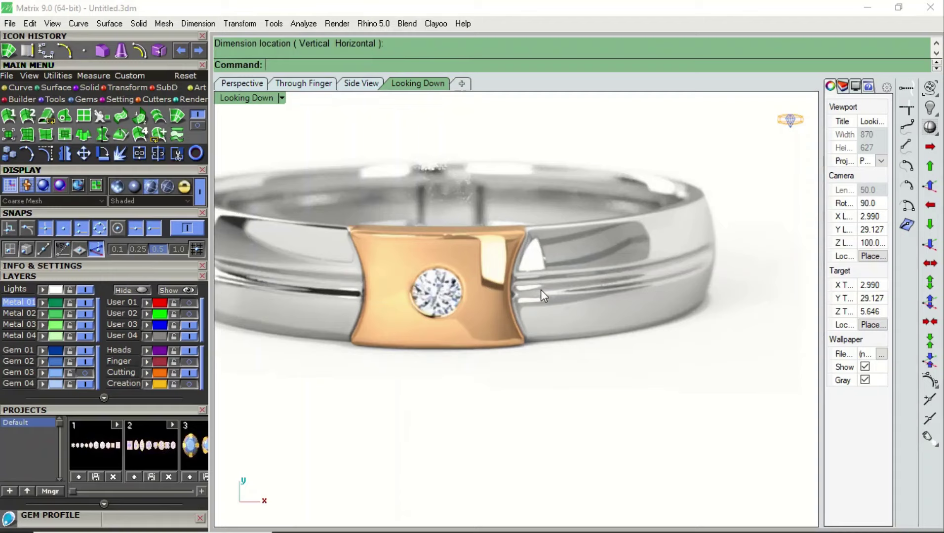
scroll(548, 292, "up", 1)
scroll(557, 285, "up", 1)
key("Return")
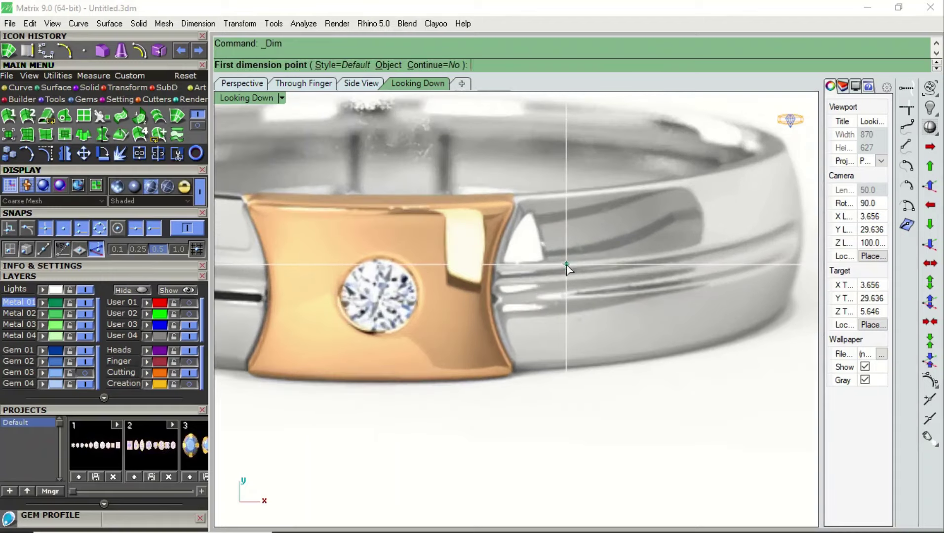
left_click(566, 265)
left_click(565, 306)
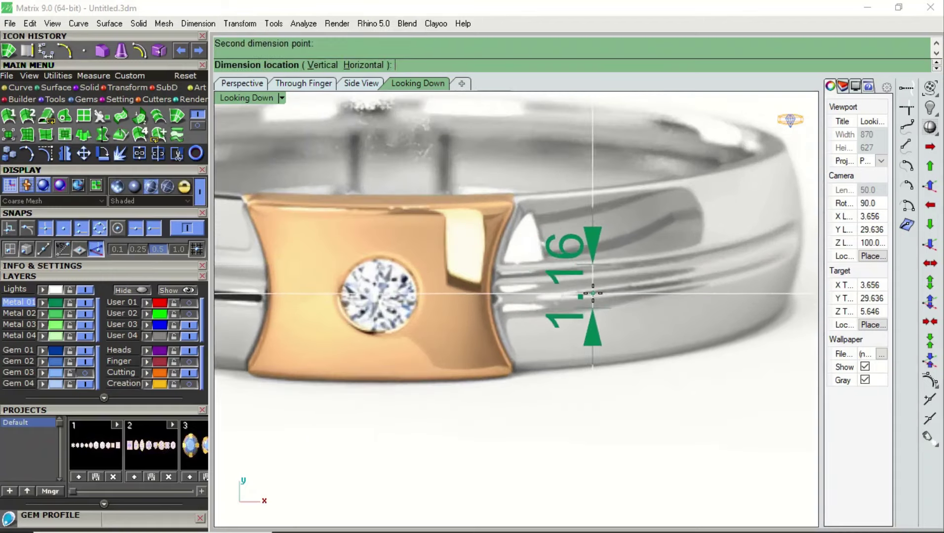
key("Escape")
- Measure the band's 0.61 edge width, then hide the User 03 photo layer
scroll(583, 295, "down", 3)
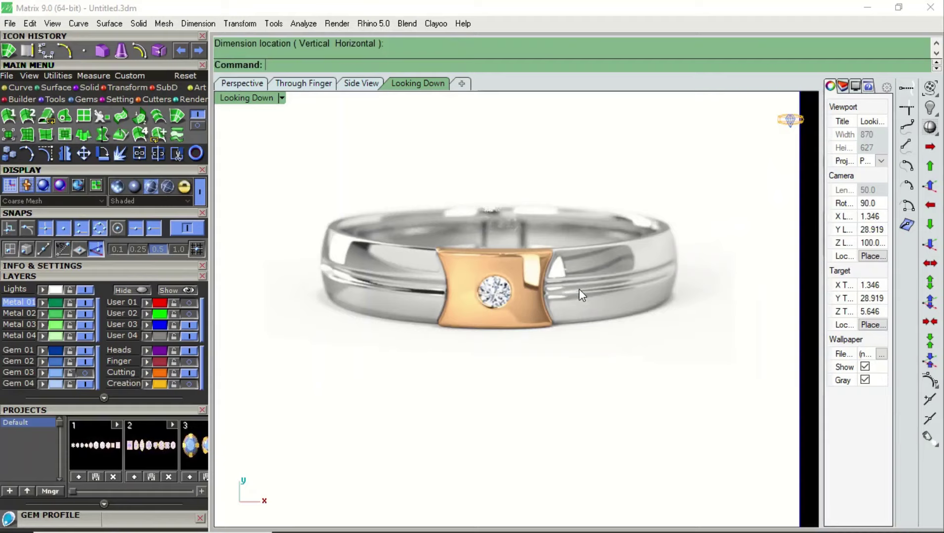
scroll(371, 306, "up", 3)
key("Return")
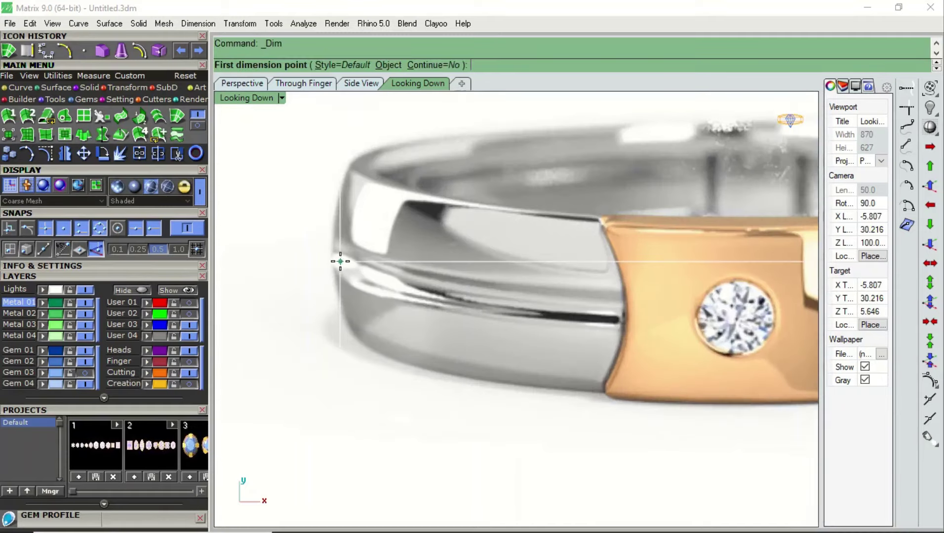
left_click(359, 263)
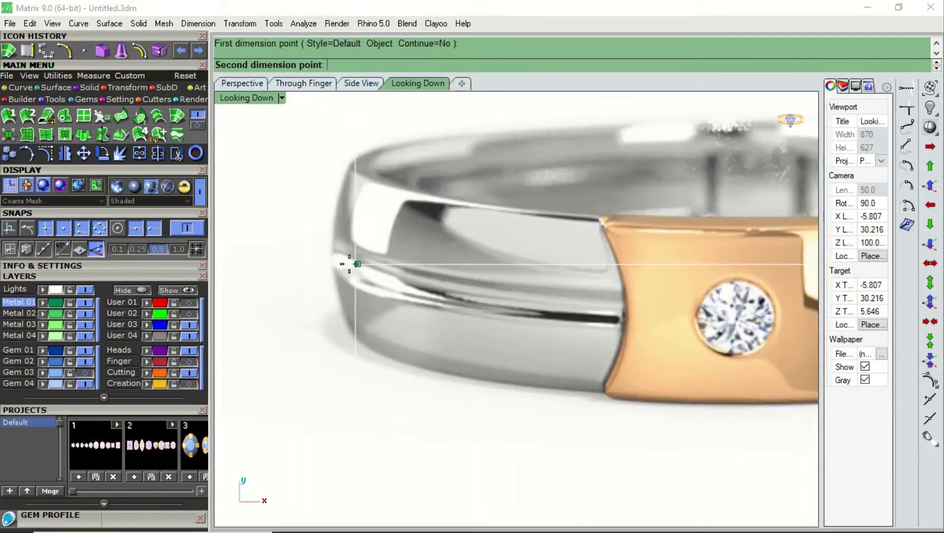
left_click(329, 261)
key("Escape")
scroll(335, 232, "down", 3)
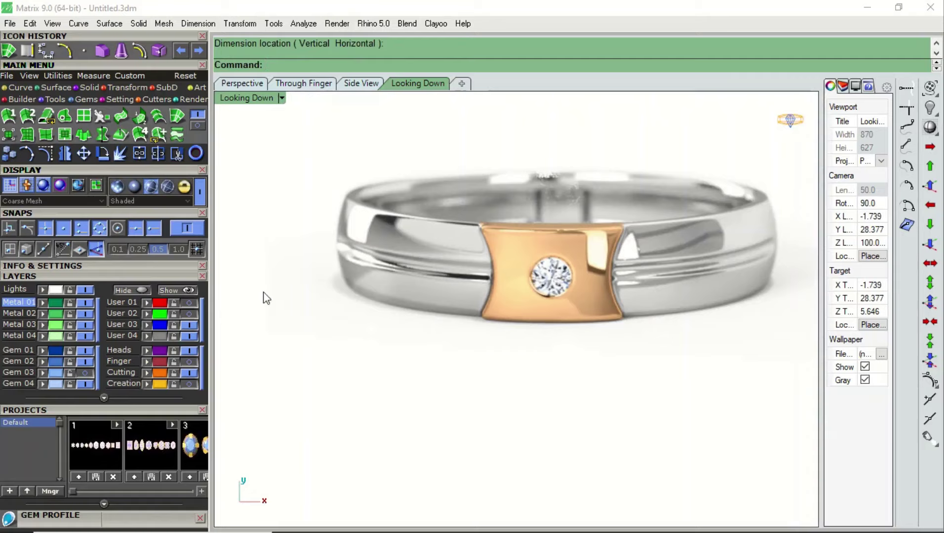
left_click(189, 325)
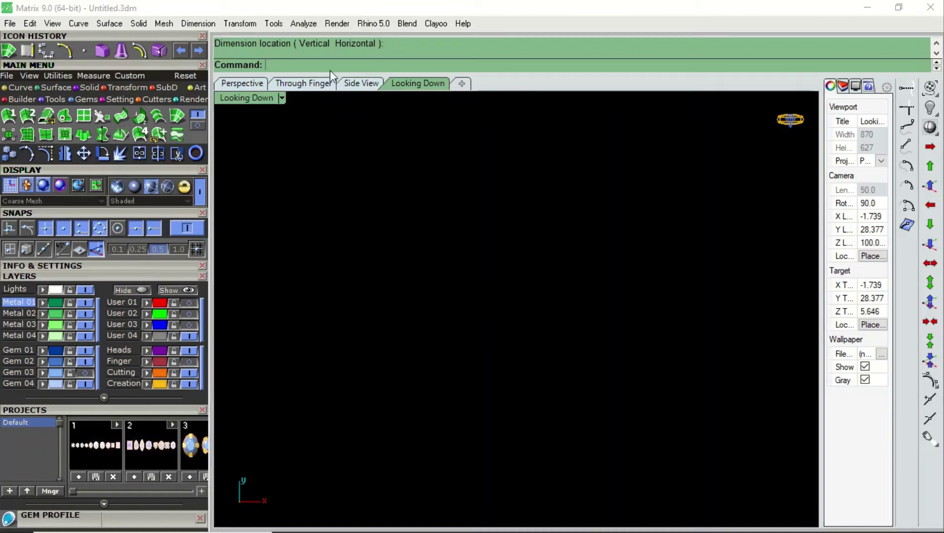
- Zoom the top view to fit the gold band, maximize it, and start Extract Isocurve
double_click(264, 97)
scroll(373, 352, "down", 3)
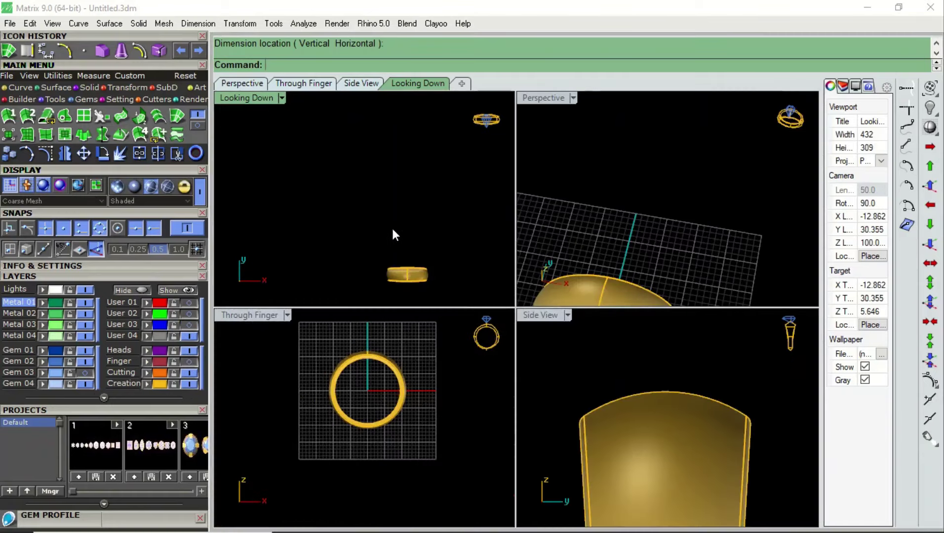
key("ctrl+shift+e")
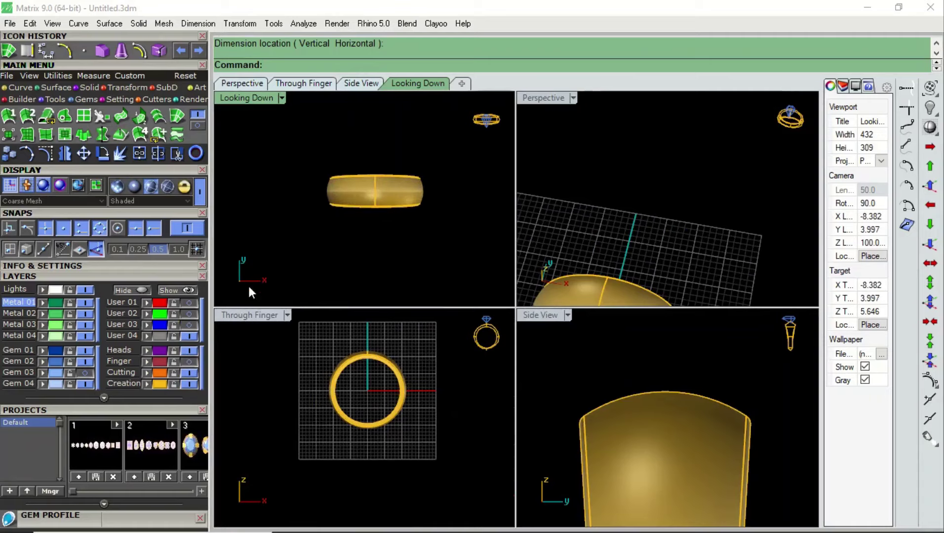
scroll(398, 182, "up", 3)
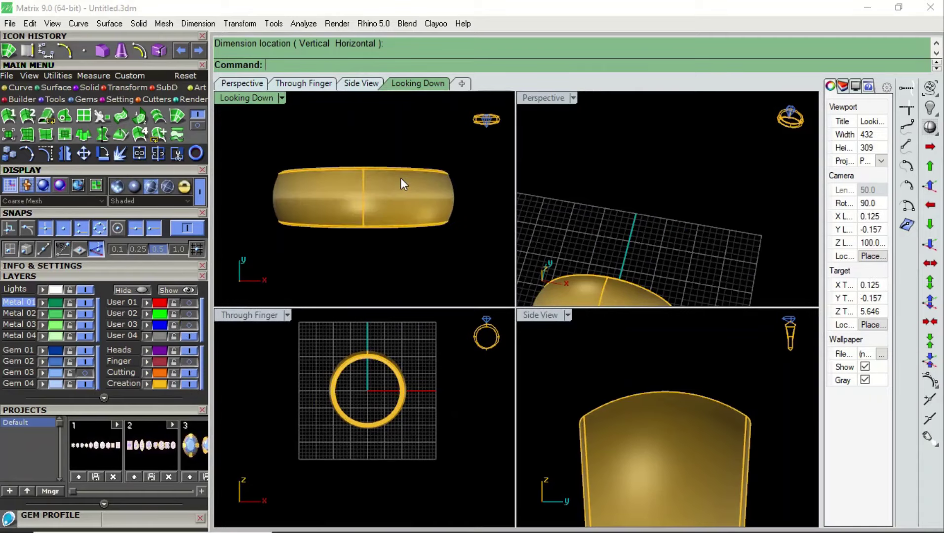
double_click(253, 94)
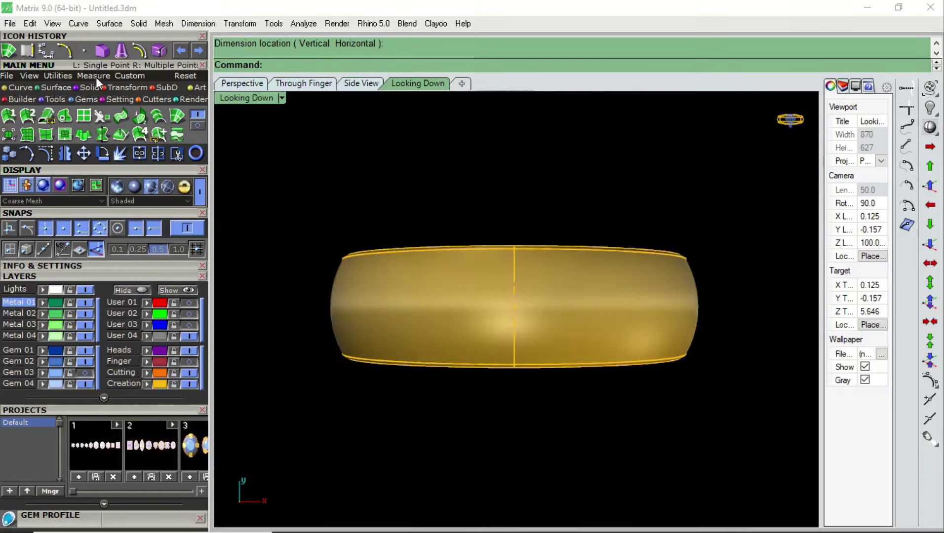
left_click(19, 87)
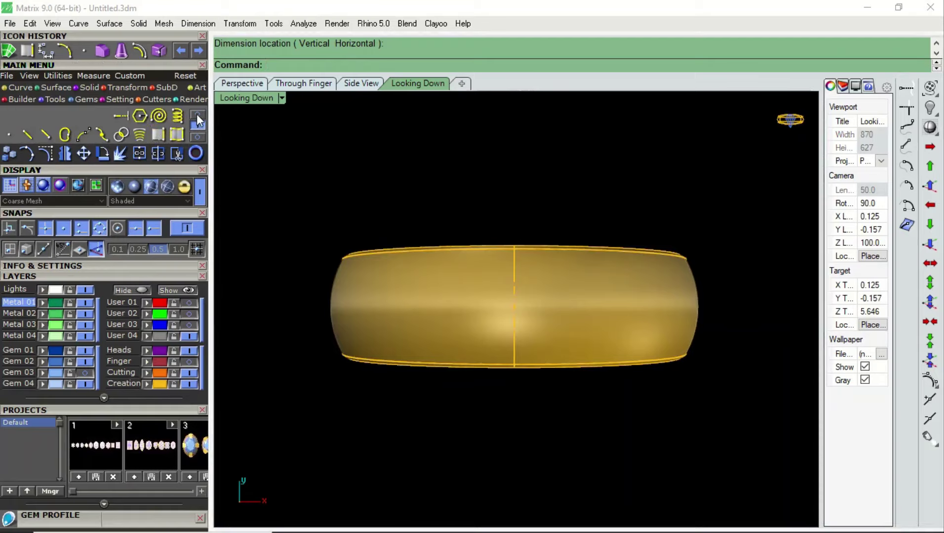
left_click(177, 136)
- Extract the isocurve at the band's centre and switch to the Through Finger view
left_click(531, 304)
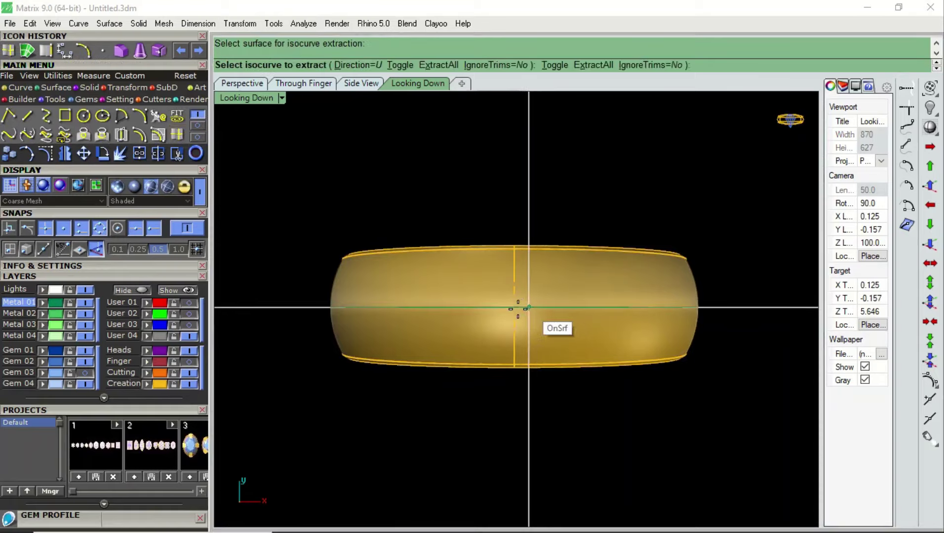
left_click(513, 308)
key("Return")
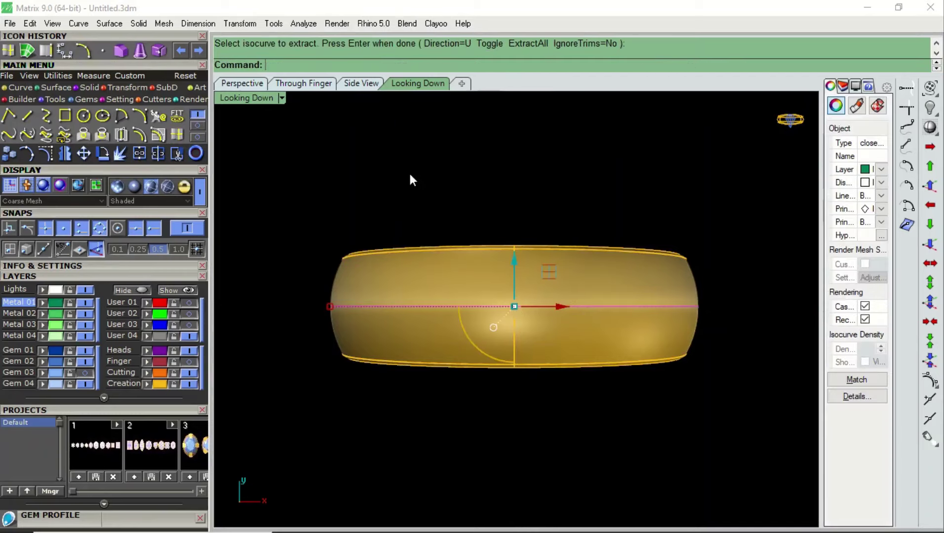
left_click(246, 80)
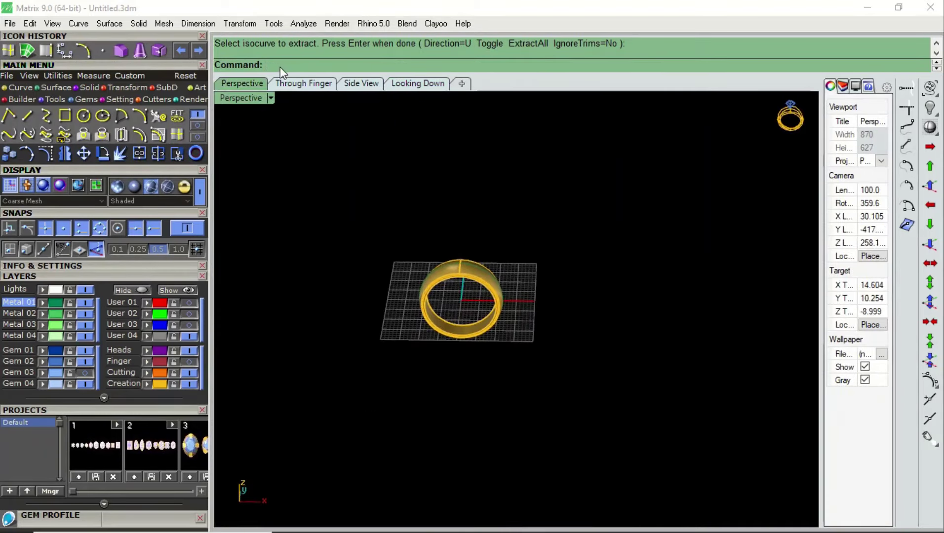
left_click(298, 85)
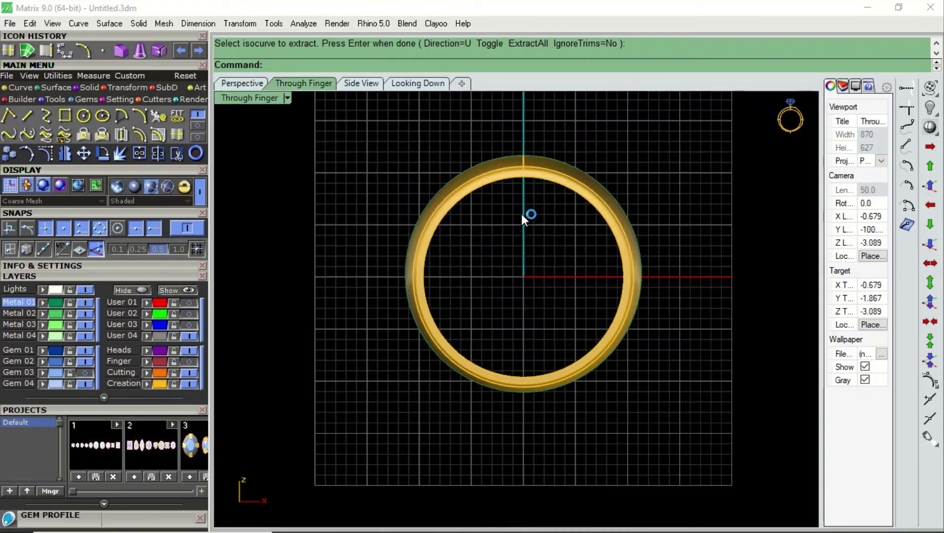
- Draw a horizontal line through the origin in both directions and hide the Creation layer
left_click(27, 115)
type("0")
key("Return")
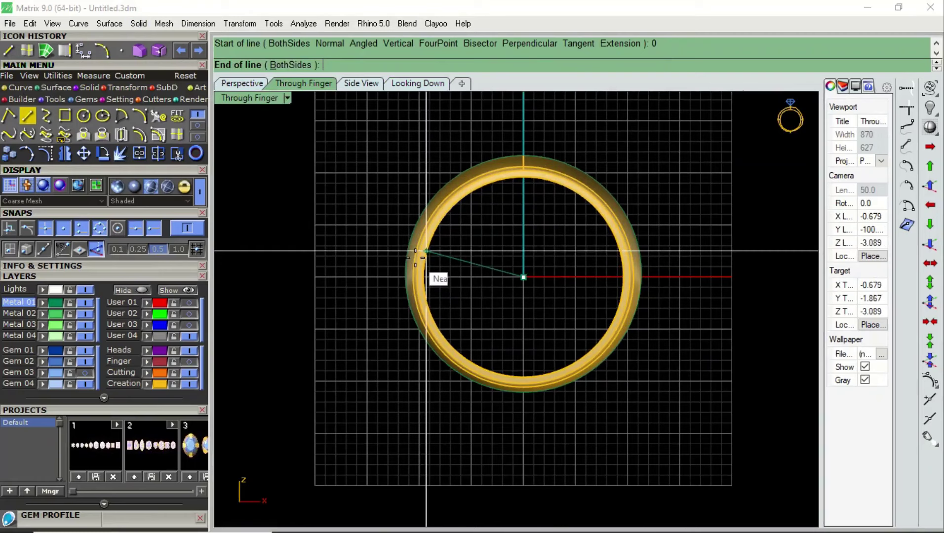
type("b")
key("Return")
left_click(337, 261)
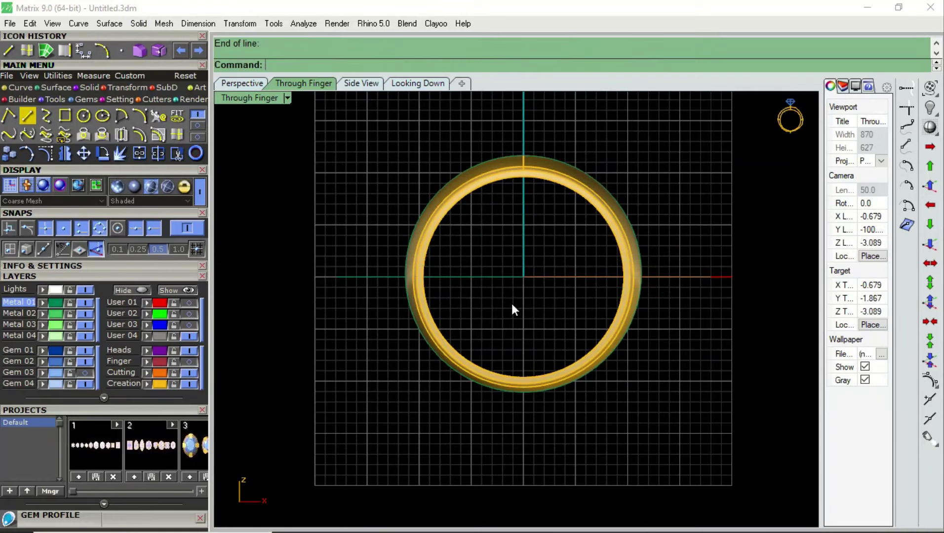
left_click(542, 277)
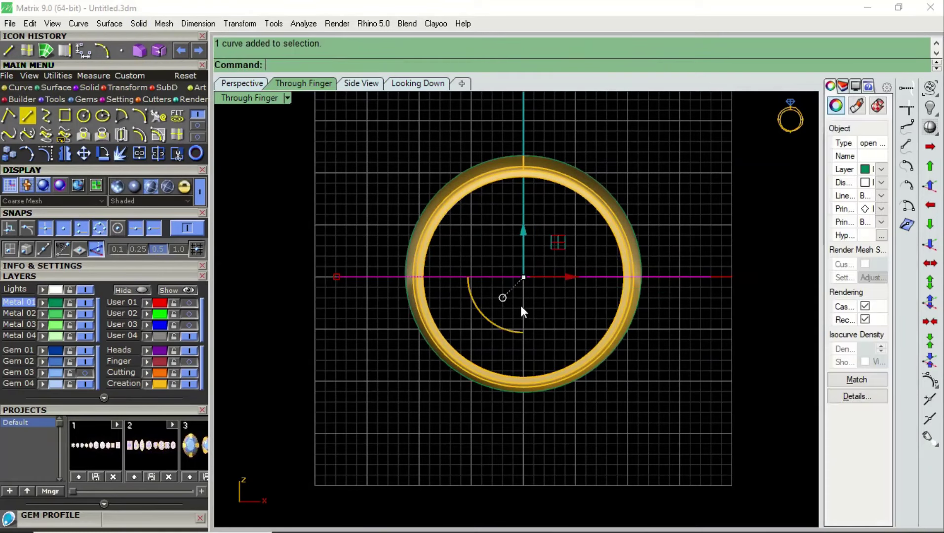
left_click(189, 384)
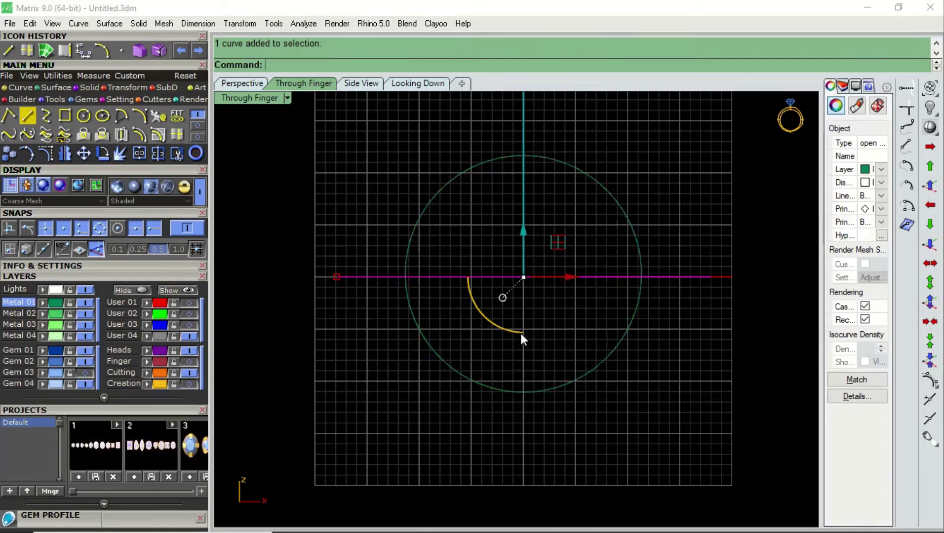
- Trim away the circle's lower half, delete the horizontal line, and select the arc
left_click_drag(684, 252, 615, 300)
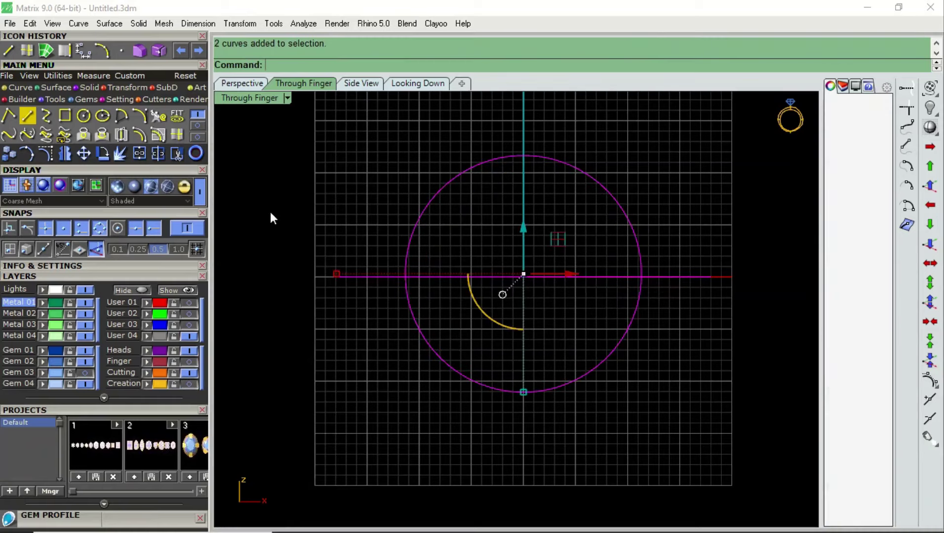
left_click(176, 154)
left_click_drag(714, 331, 559, 372)
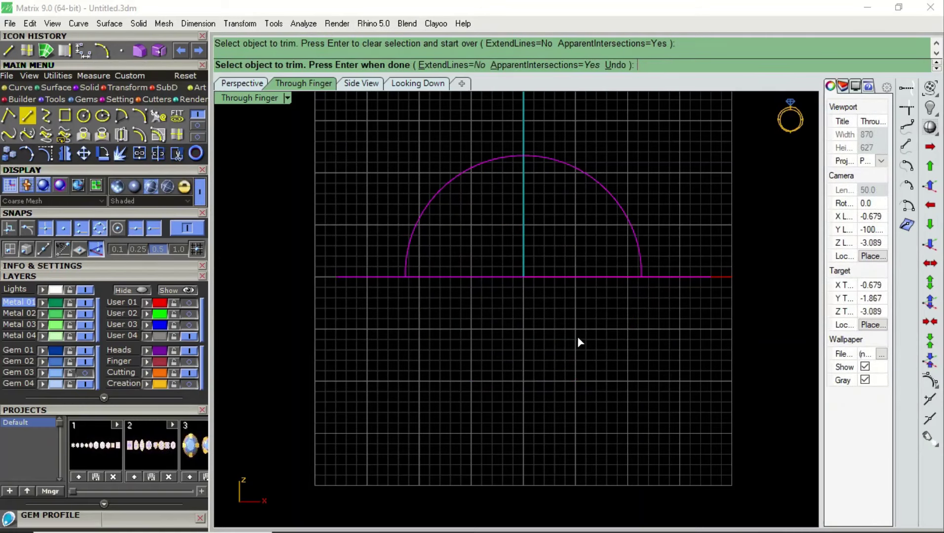
left_click(689, 276)
key("Return")
left_click_drag(705, 251, 681, 302)
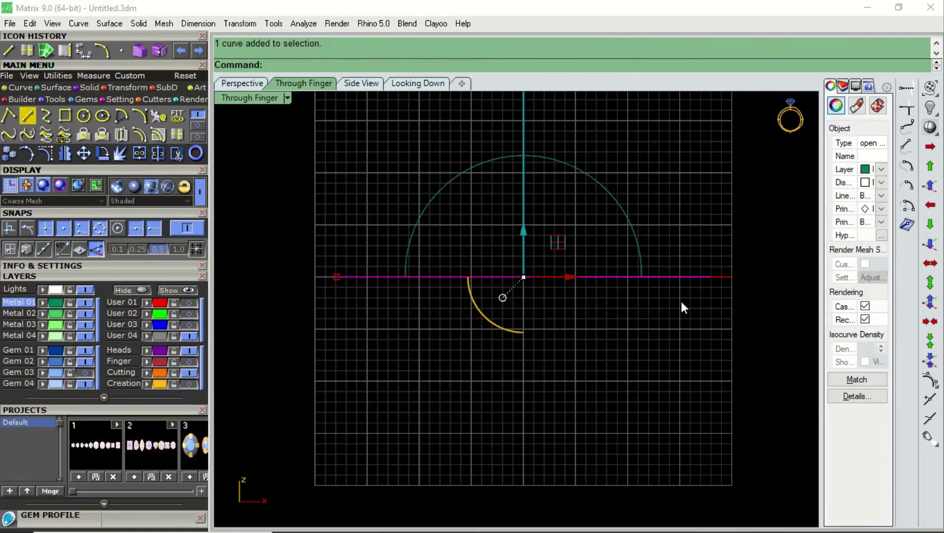
key("Delete")
left_click(594, 181)
type("P")
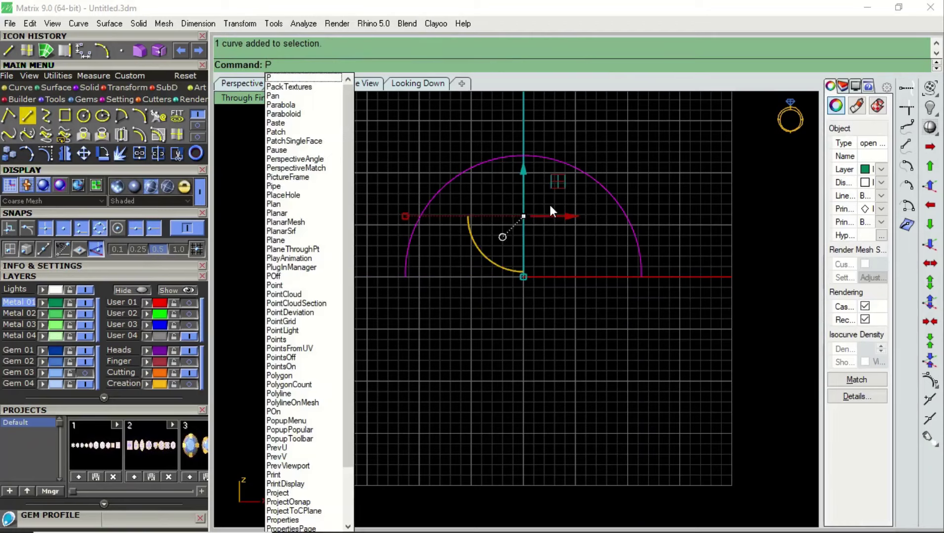
- Pipe the arc with radius 0.6, delete the guide curve, and switch to Looking Down
type("ipe")
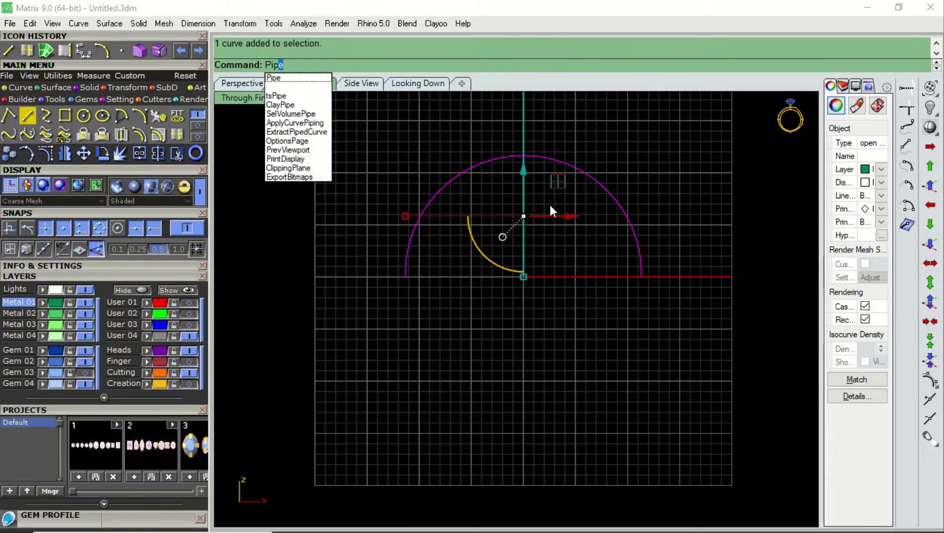
key("Return")
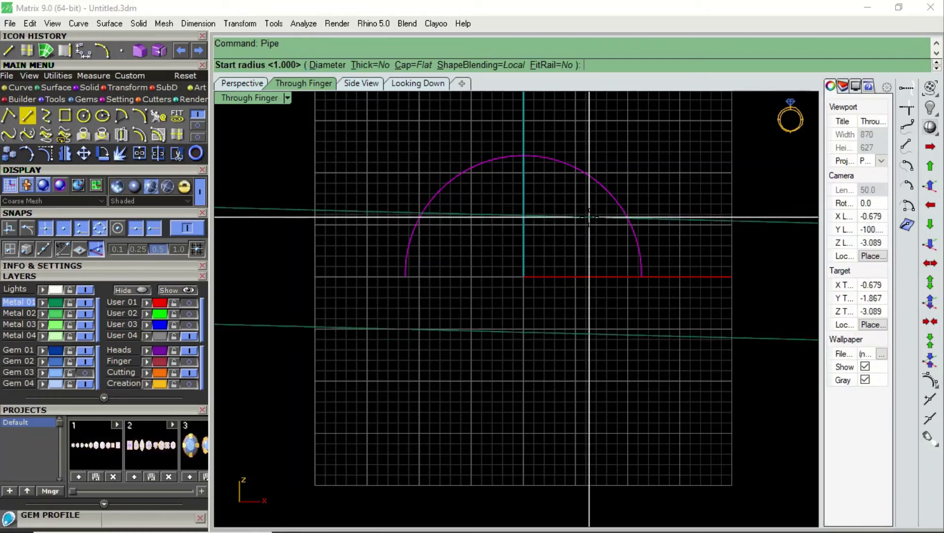
type(".6")
key("Return")
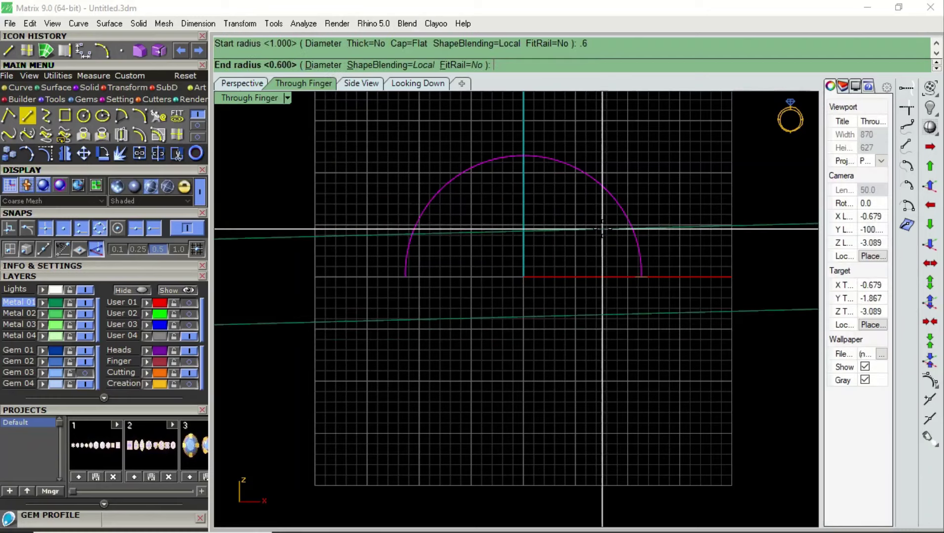
key("Return")
key("Return")
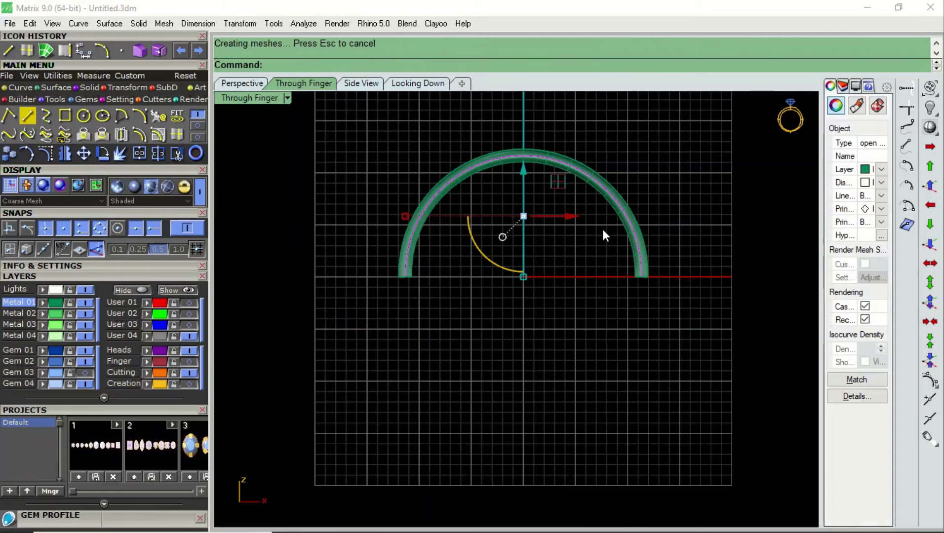
key("Delete")
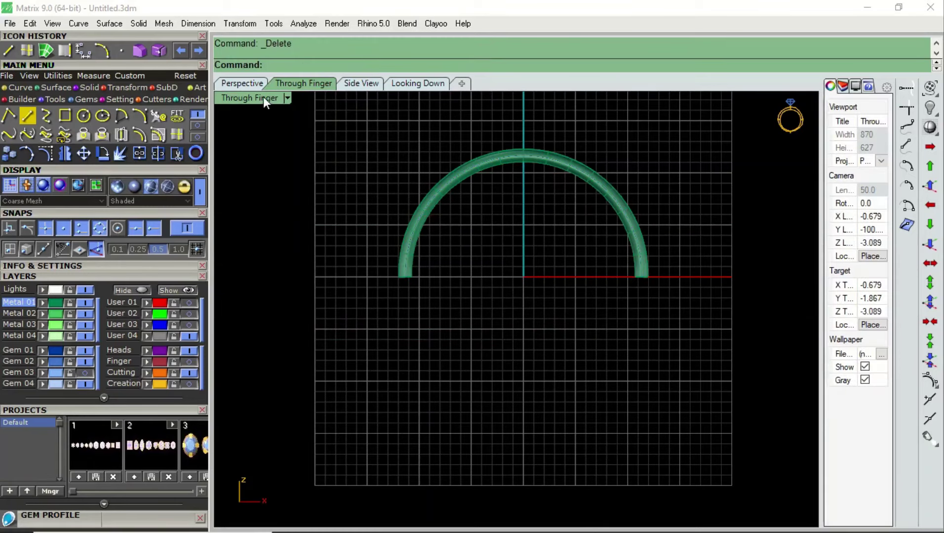
left_click(256, 85)
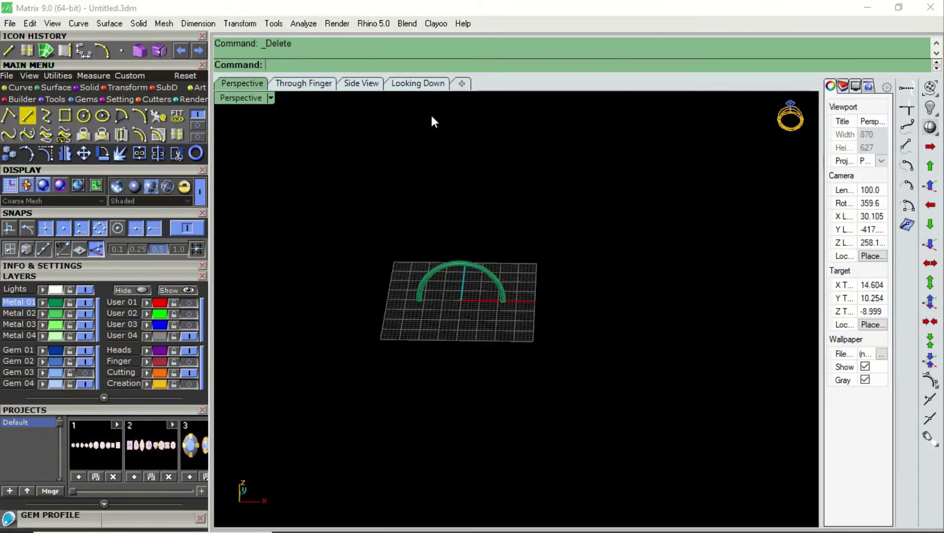
left_click(418, 83)
- Frame the tube in the top view and select it
left_click(608, 297)
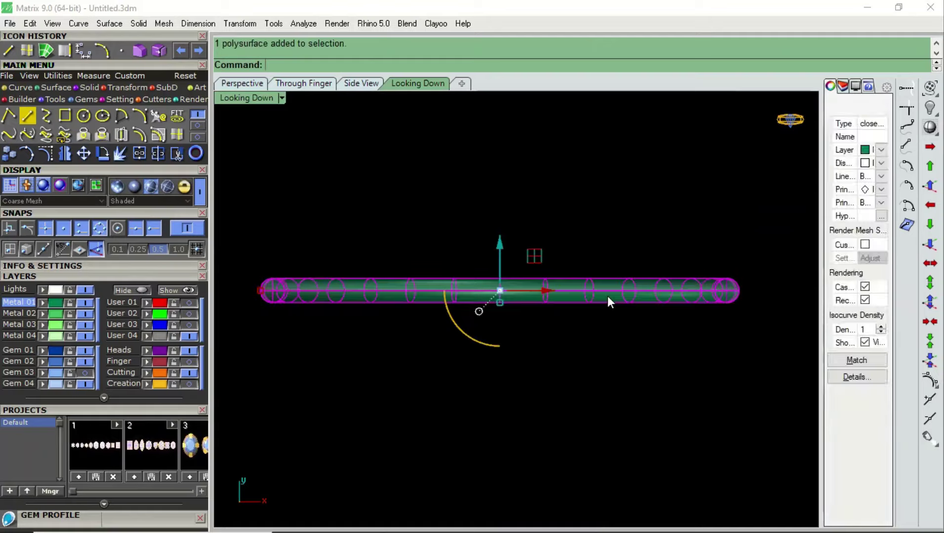
left_click(749, 352)
right_click_drag(750, 352, 668, 328)
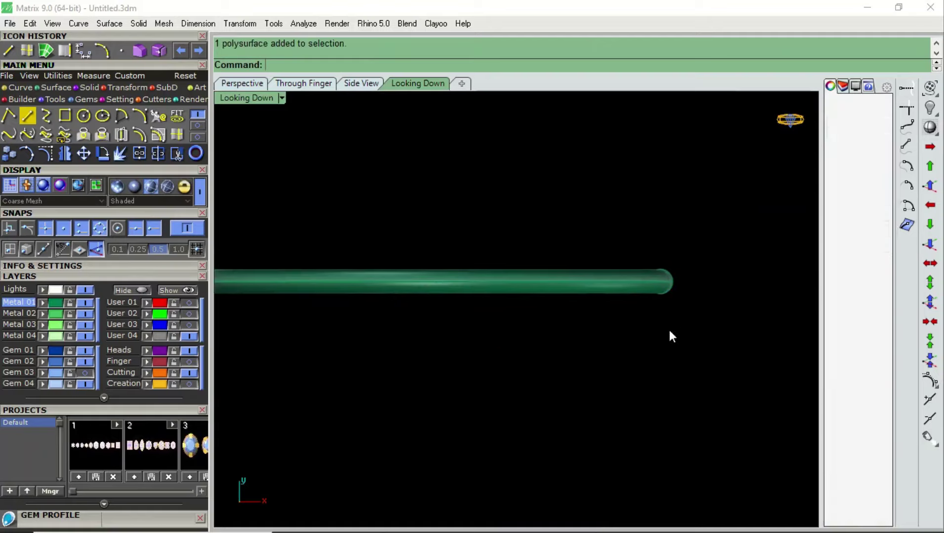
scroll(667, 277, "up", 5)
scroll(706, 263, "up", 3)
scroll(663, 263, "down", 5)
scroll(664, 270, "down", 3)
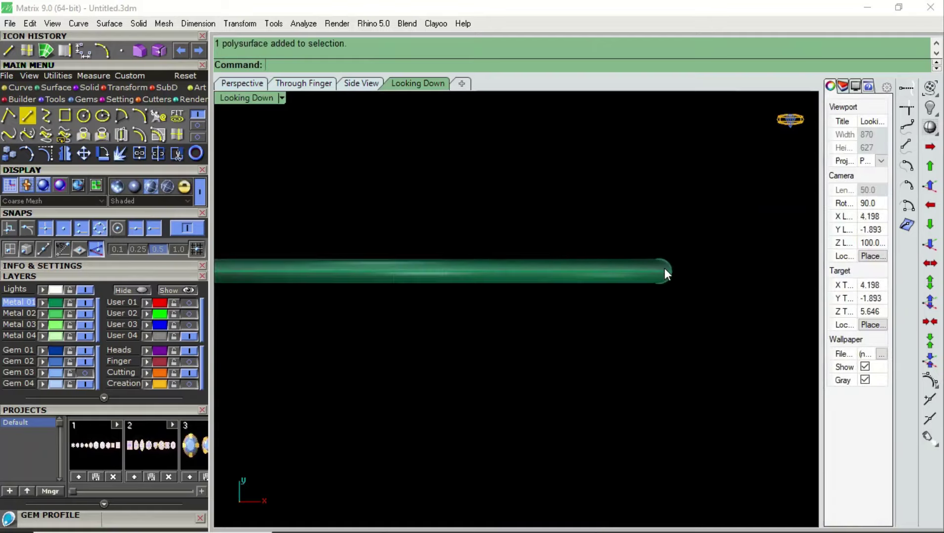
scroll(665, 273, "down", 2)
scroll(665, 273, "up", 1)
scroll(664, 273, "up", 1)
left_click(665, 273)
scroll(672, 279, "down", 2)
scroll(672, 279, "down", 1)
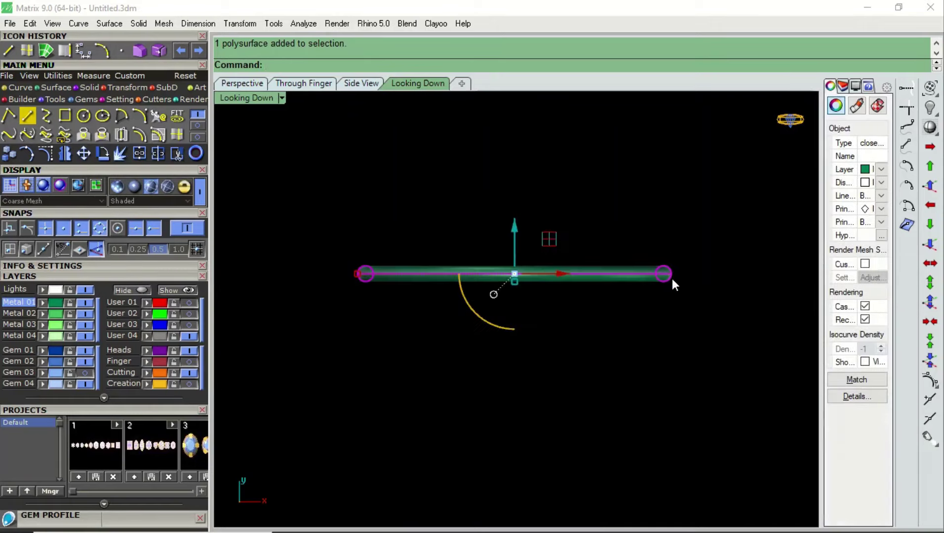
scroll(672, 279, "up", 2)
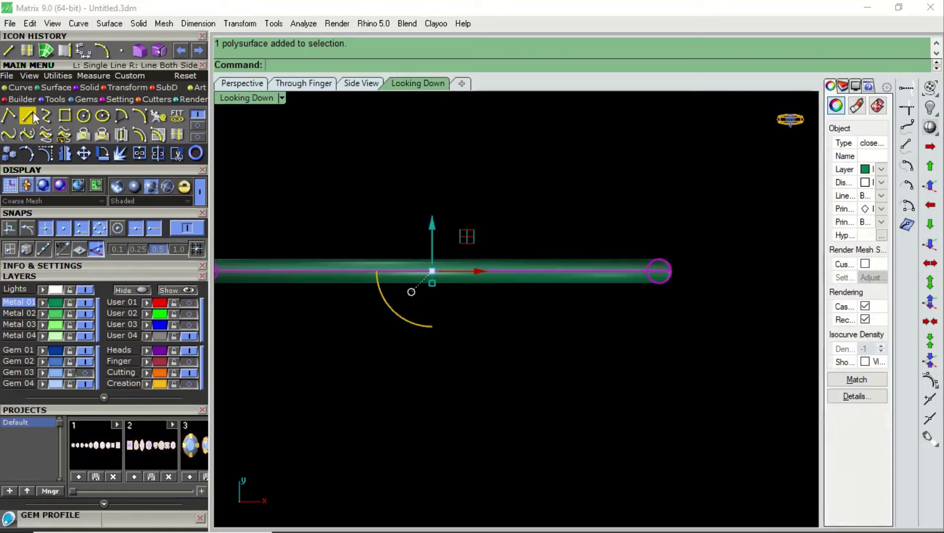
- Scale the tube 1-D from its end point between two reference points to widen it
left_click(121, 87)
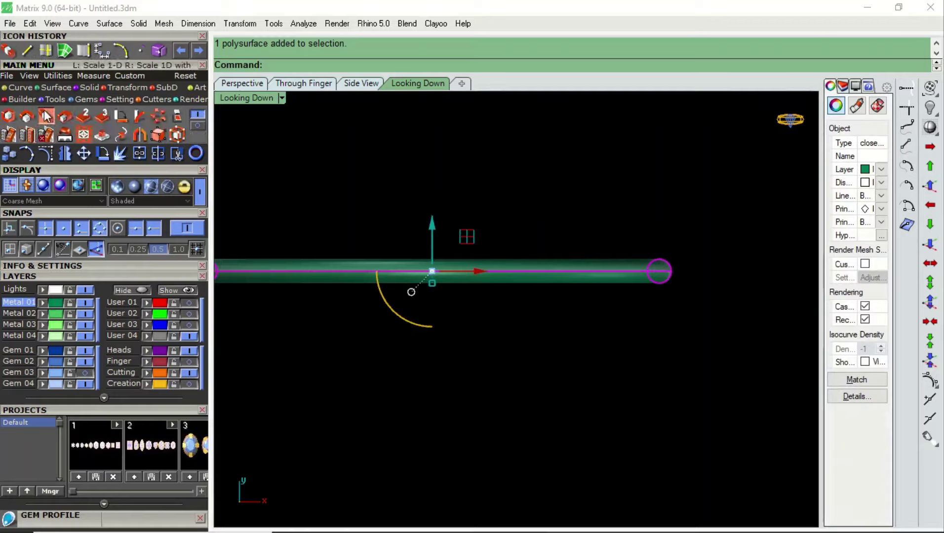
left_click(47, 116)
scroll(661, 269, "up", 1)
scroll(671, 269, "up", 1)
scroll(673, 272, "up", 2)
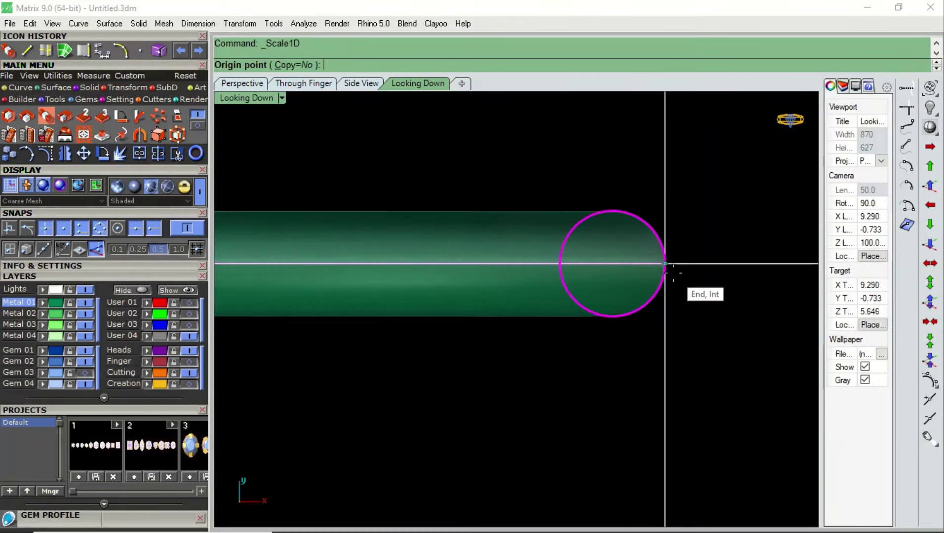
left_click(665, 264)
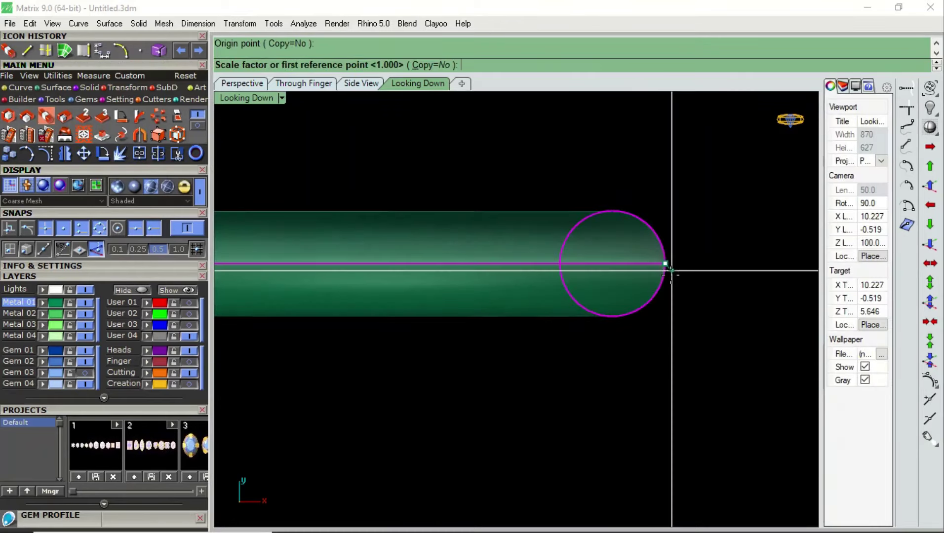
left_click(665, 340)
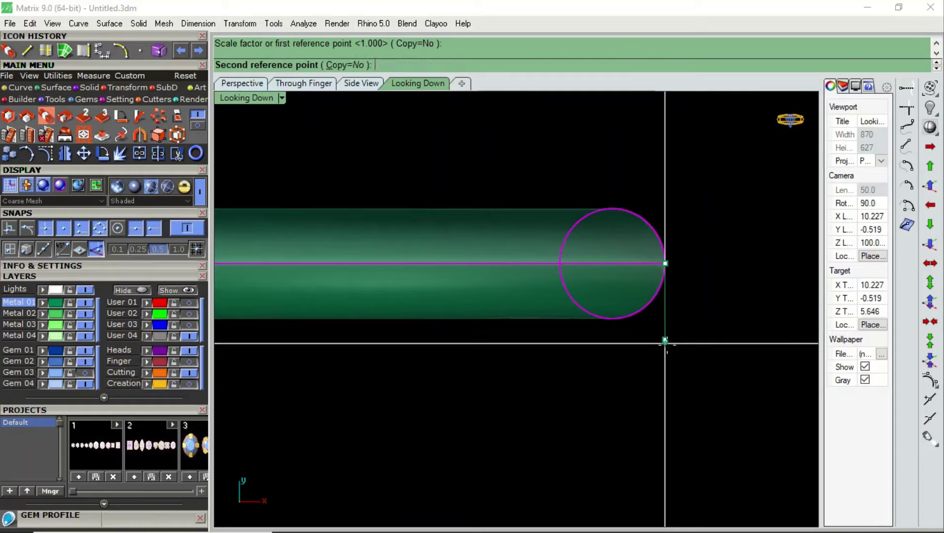
left_click(666, 363)
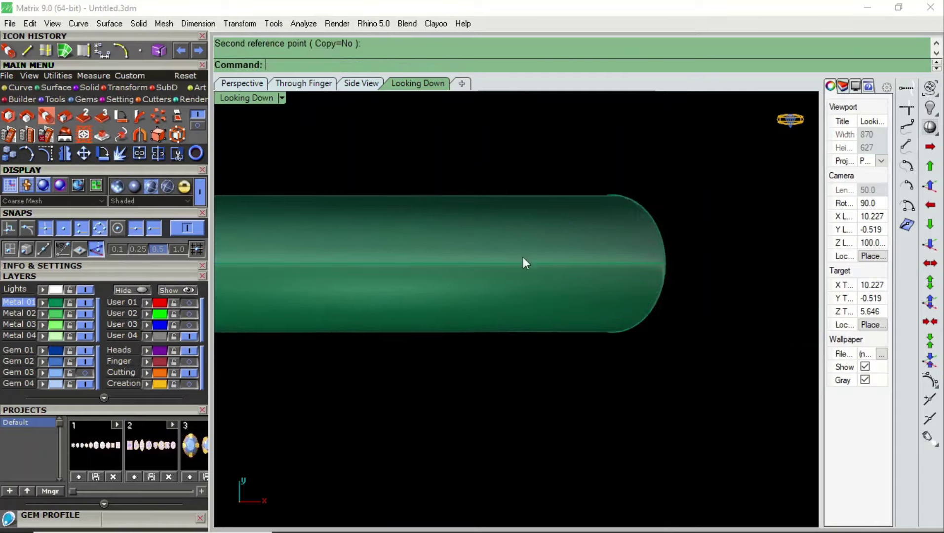
left_click(103, 51)
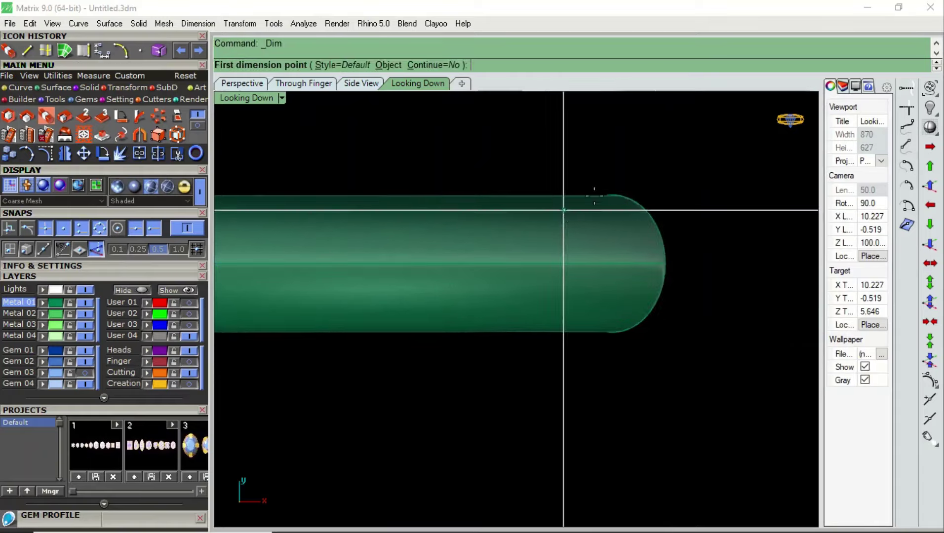
- Measure the widened tube at 1.56 and show the gold ring's Creation layer
left_click(615, 194)
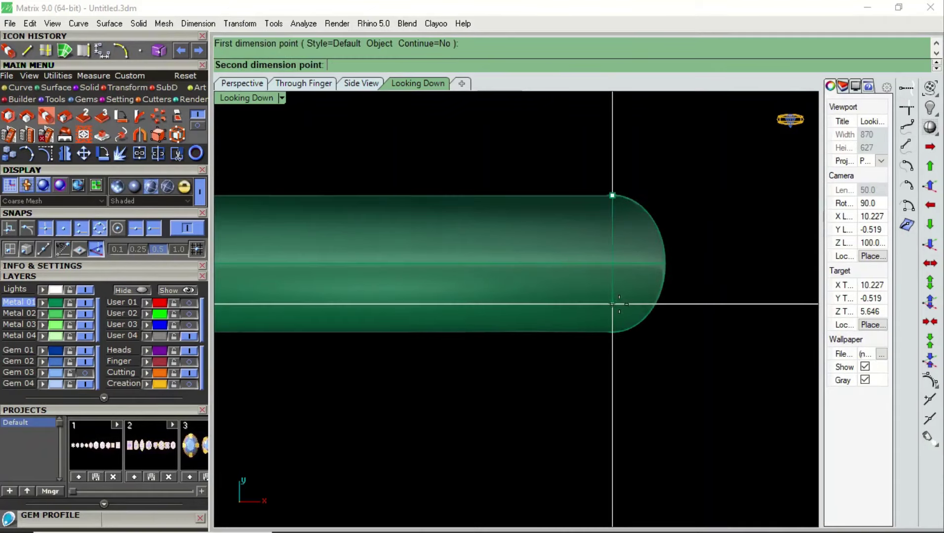
left_click(612, 331)
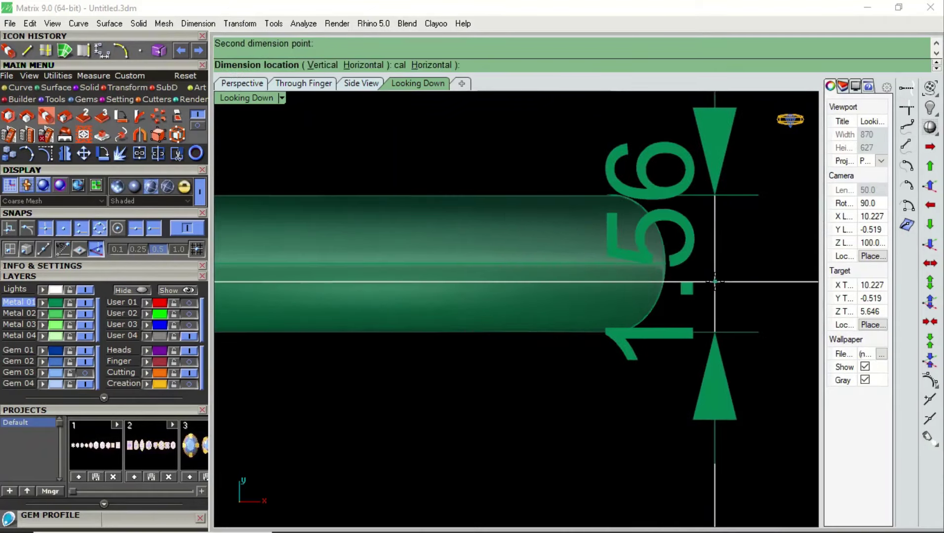
left_click(637, 269)
scroll(637, 269, "down", 3)
left_click(190, 383)
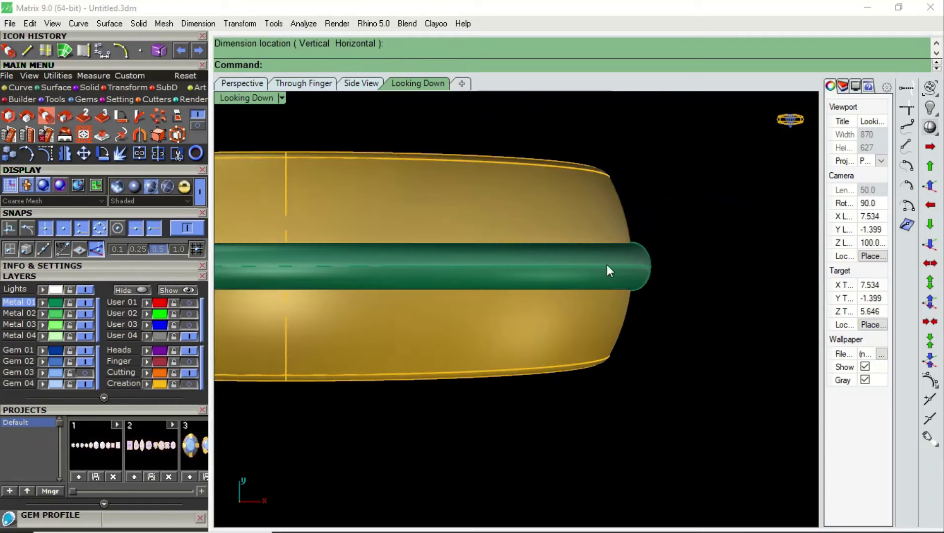
type("45")
- Round one end edge of the tube with a 0.45 fillet and orbit around the ring
left_click(508, 236)
key("Return")
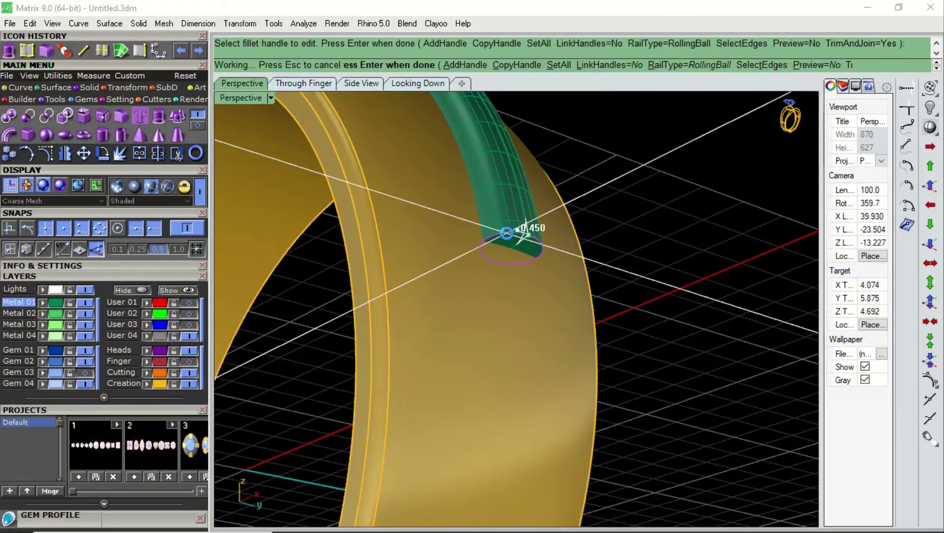
key("Return")
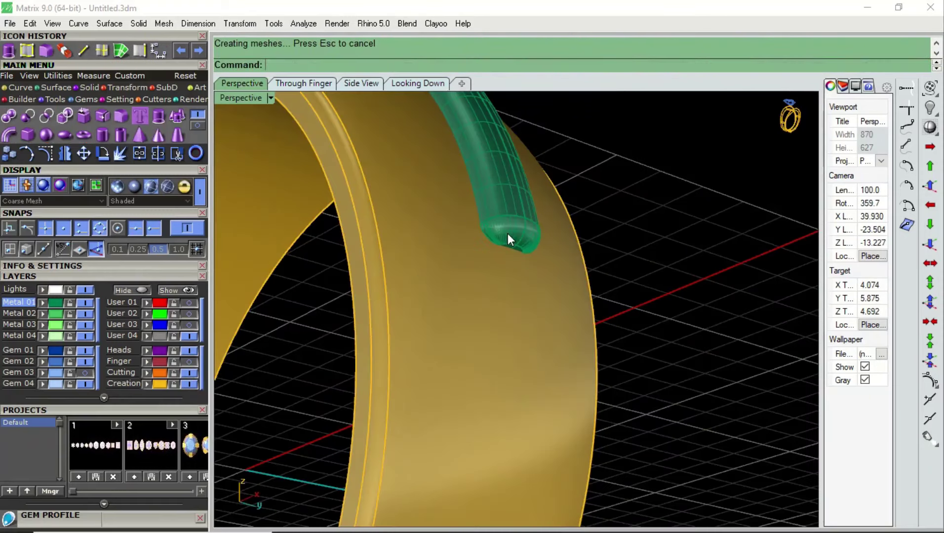
scroll(507, 234, "up", 3)
left_click(510, 221)
scroll(509, 221, "down", 5)
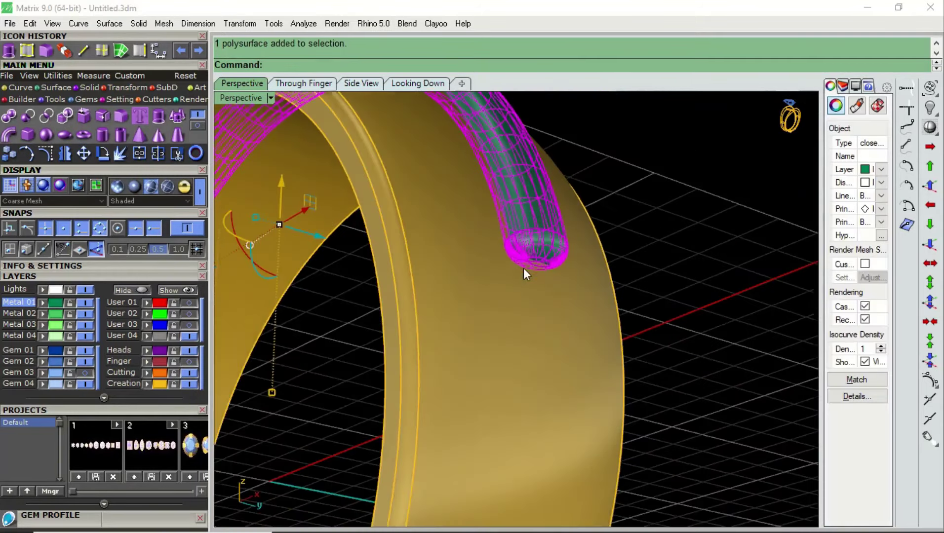
right_click_drag(524, 269, 669, 340)
left_click(594, 332)
scroll(593, 332, "up", 3)
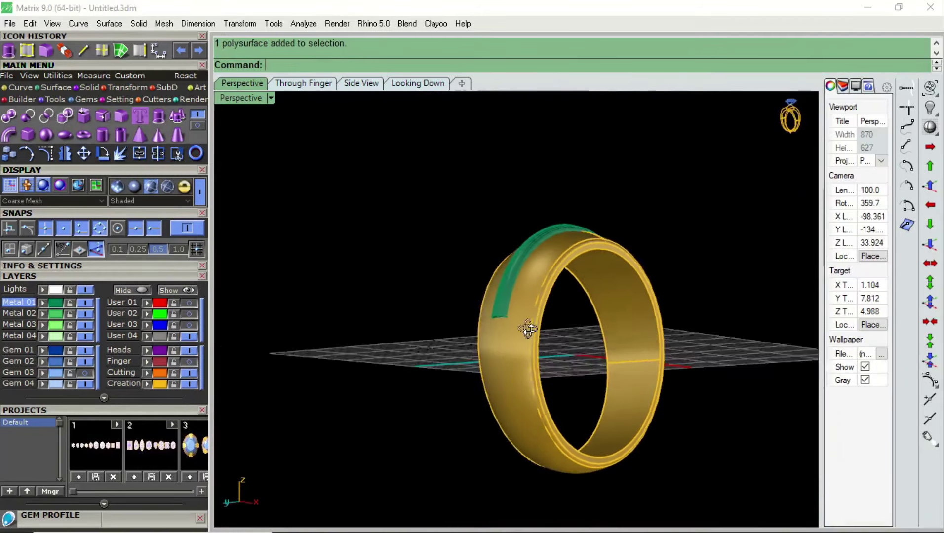
scroll(527, 330, "up", 3)
scroll(489, 316, "up", 2)
- Repeat the fillet on the tube's other end, deselect it, and orbit out to the whole ring
right_click(487, 316)
key("Return")
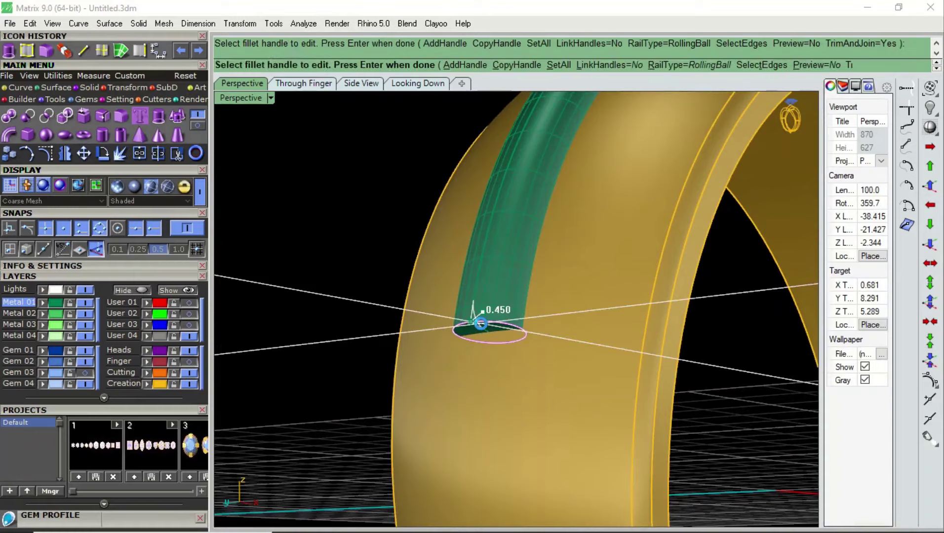
key("Return")
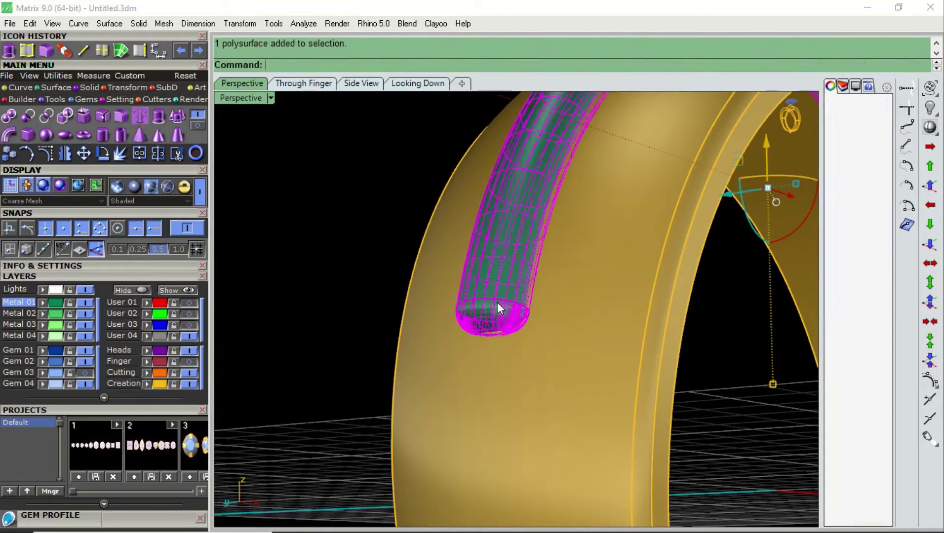
key("Escape")
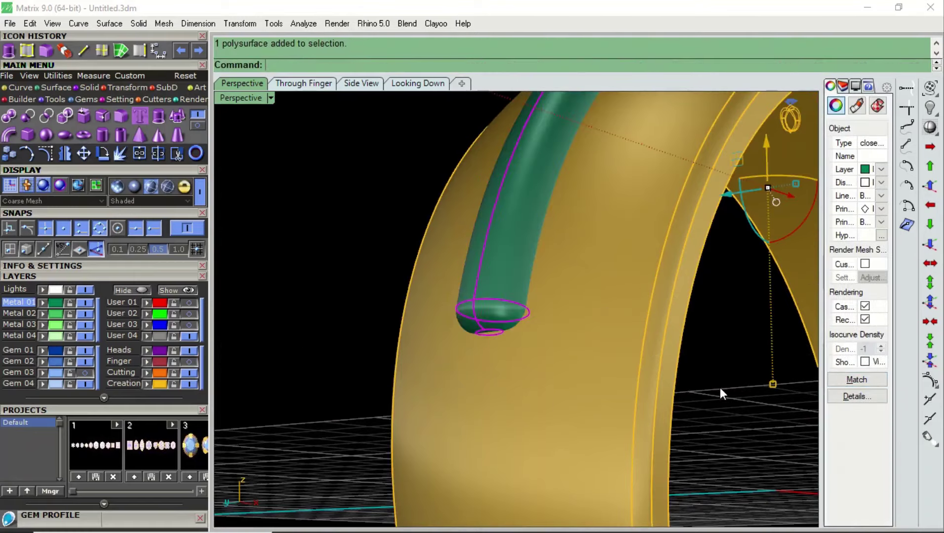
scroll(490, 328, "down", 5)
mouse_move(490, 328)
right_mouse_down()
mouse_move(426, 362)
mouse_move(491, 327)
mouse_move(506, 334)
mouse_move(508, 309)
right_mouse_up()
- BooleanDifference the green tube from the gold band, then view it upright in solid gold rendering
left_click(508, 309)
type("BooleanSplit")
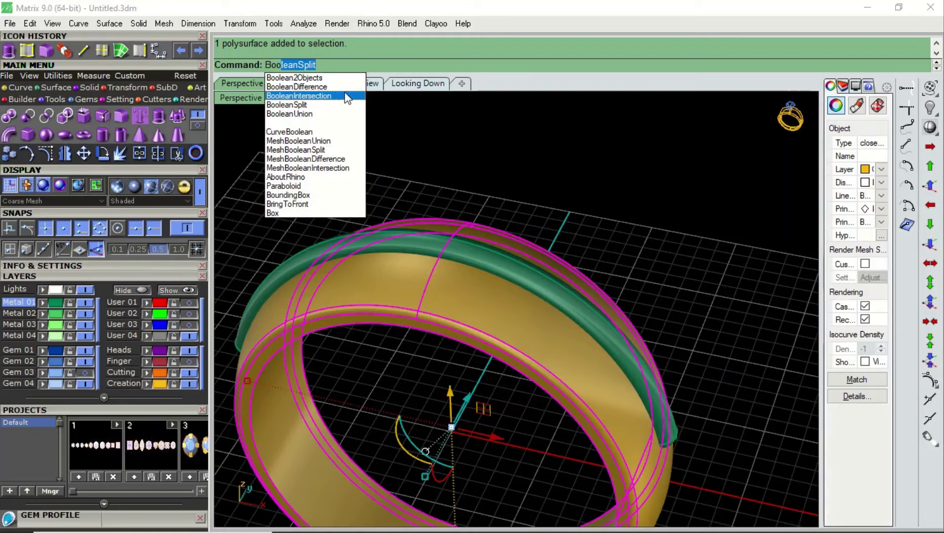
left_click(349, 87)
key("Return")
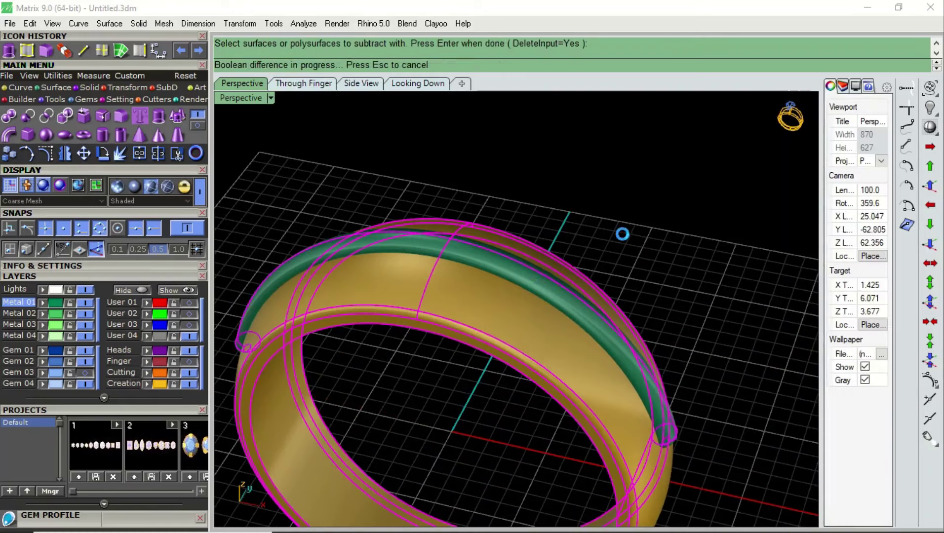
mouse_move(611, 238)
right_mouse_down()
mouse_move(579, 288)
mouse_move(600, 337)
mouse_move(588, 349)
right_mouse_up()
left_click(139, 181)
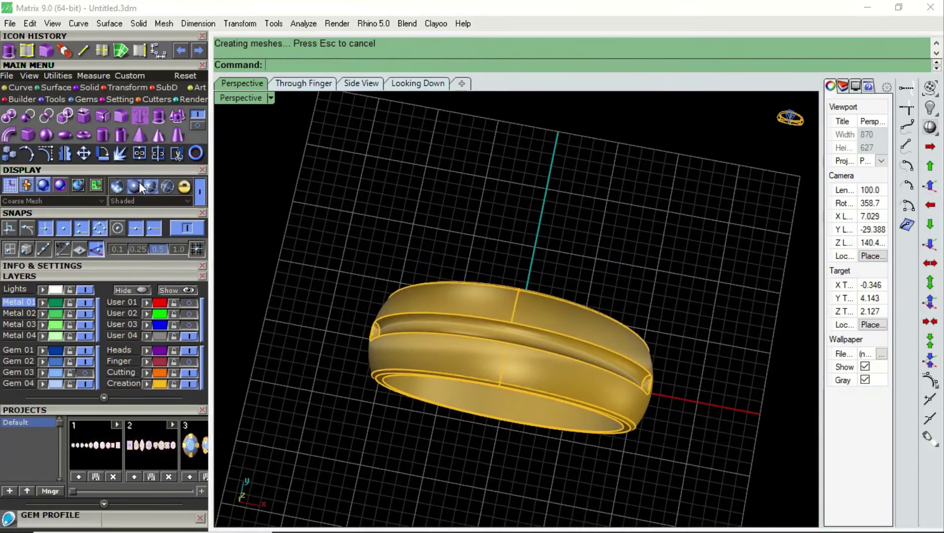
mouse_move(436, 339)
right_mouse_down()
mouse_move(458, 263)
mouse_move(528, 190)
mouse_move(665, 158)
mouse_move(403, 139)
right_mouse_up()
- In the Through Finger view, paste the rose-gold head plate onto the top of the band
left_click(304, 84)
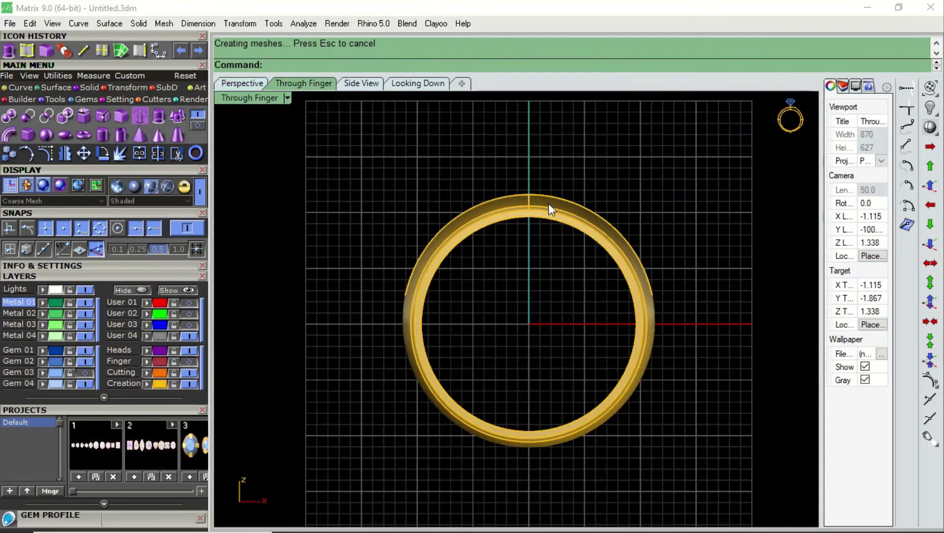
scroll(598, 230, "up", 1)
scroll(598, 230, "up", 3)
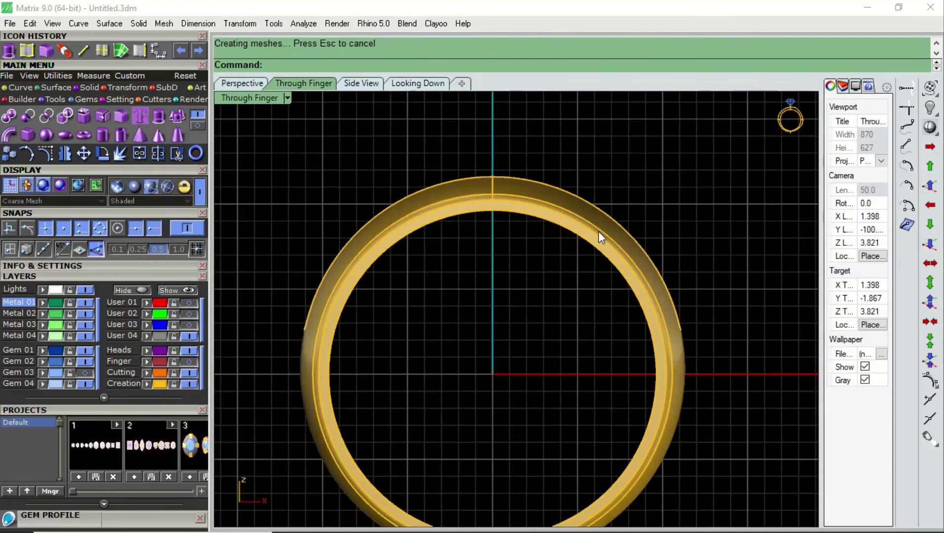
left_click(666, 340)
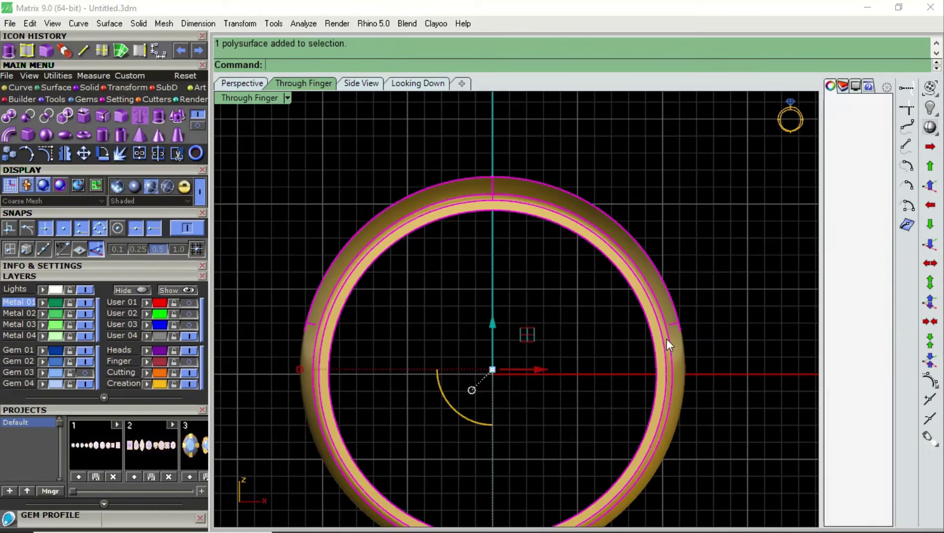
scroll(631, 267, "down", 3)
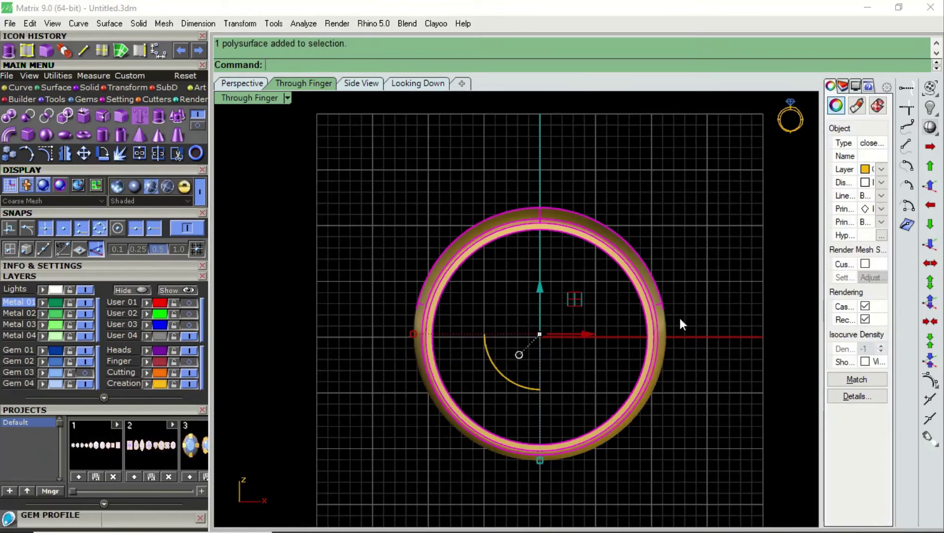
left_click(713, 303)
key("ctrl+v")
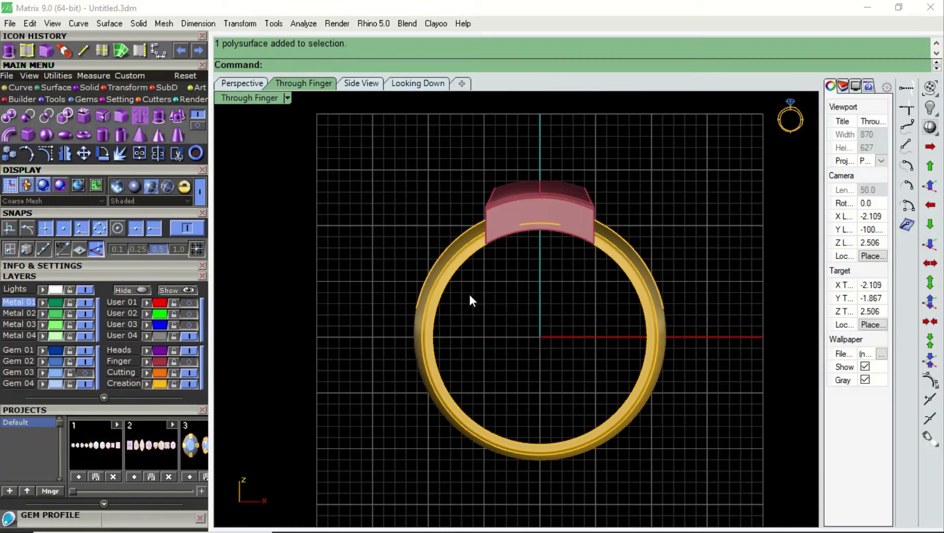
scroll(587, 213, "up", 3)
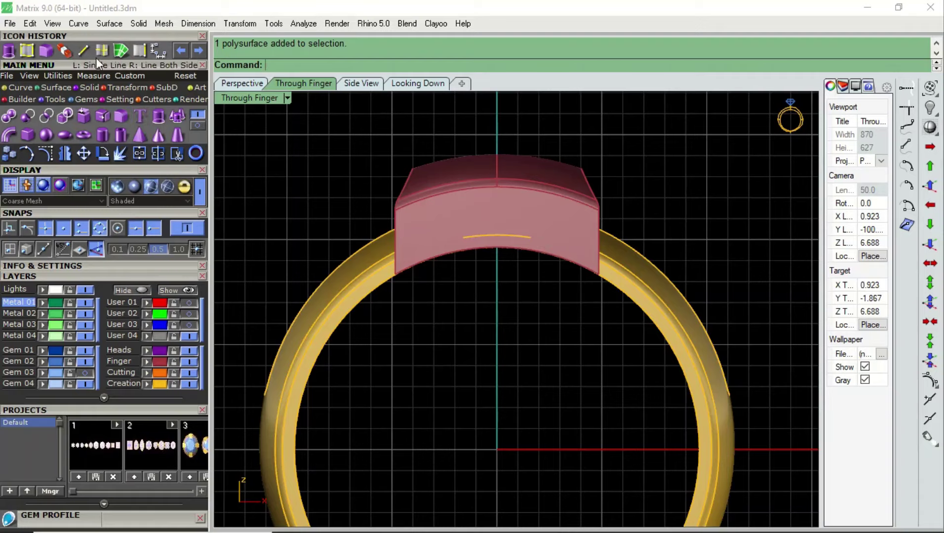
- Duplicate the ring's left and right outer top edges as one joined curve
left_click(142, 49)
left_click(633, 249)
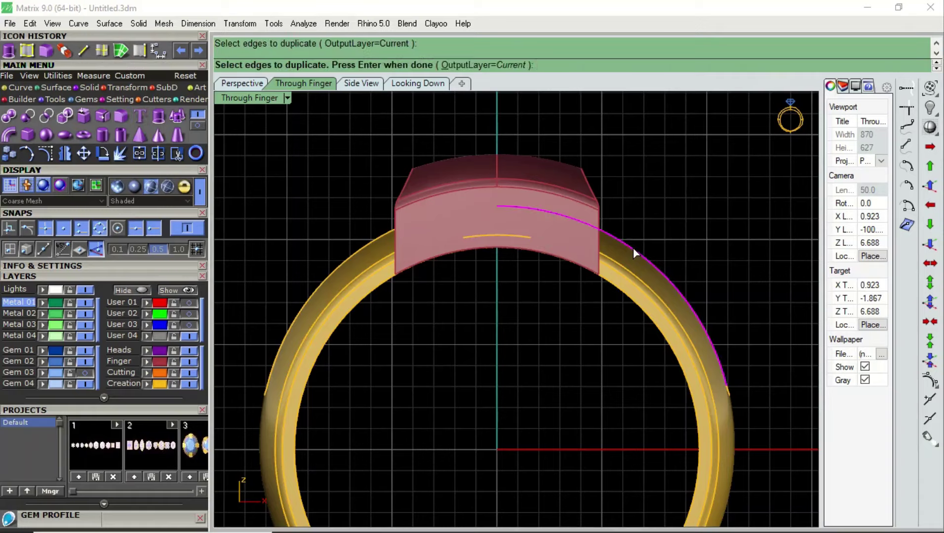
left_click(380, 241)
key("Return")
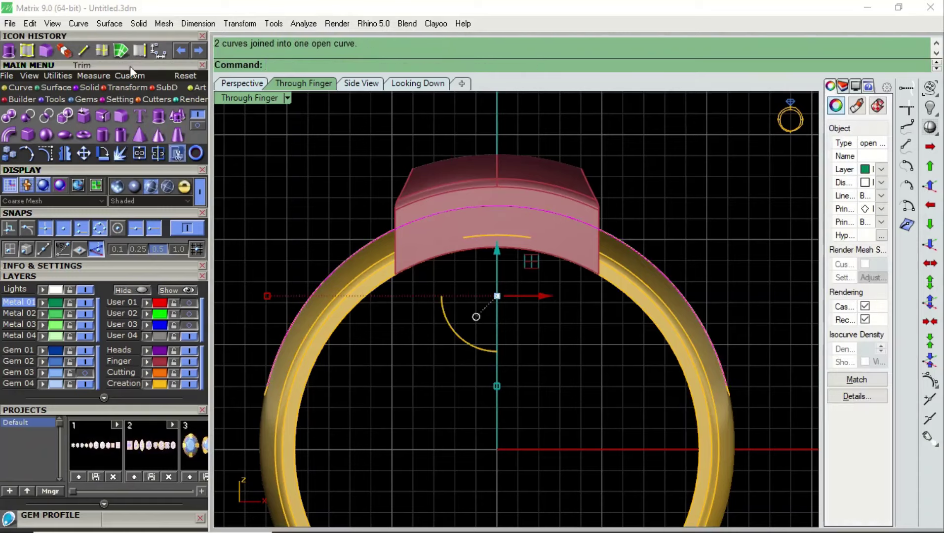
- Project the edge curve flat onto the C-Plane, deleting the input, and view it in Perspective
left_click(241, 23)
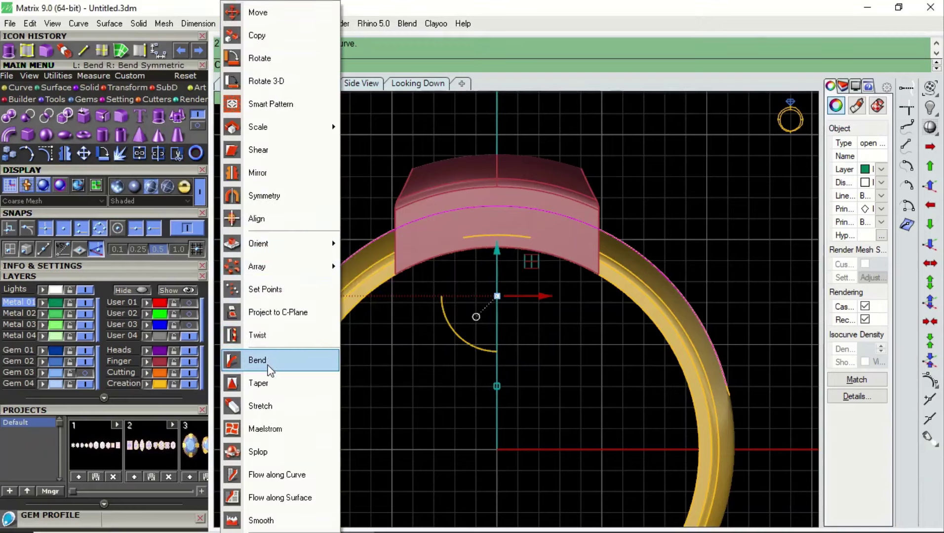
left_click(284, 308)
key("Return")
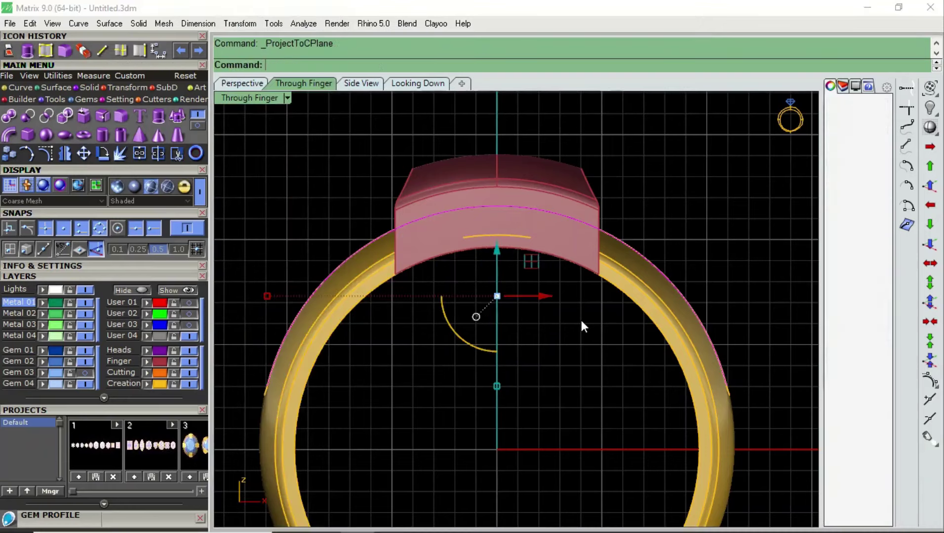
key("Delete")
left_click(272, 98)
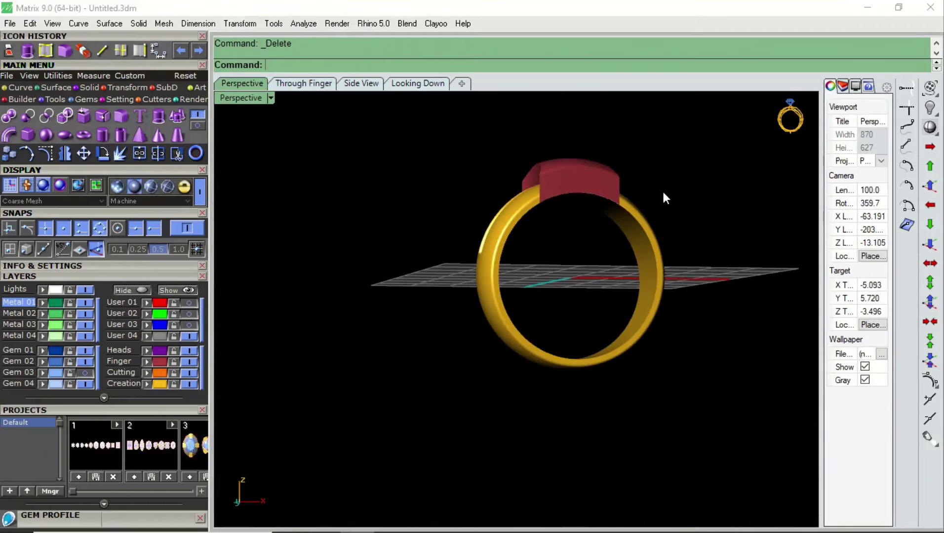
- In Shaded view, extrude the flattened curve both sides into an arched surface and delete the curve
left_click(142, 185)
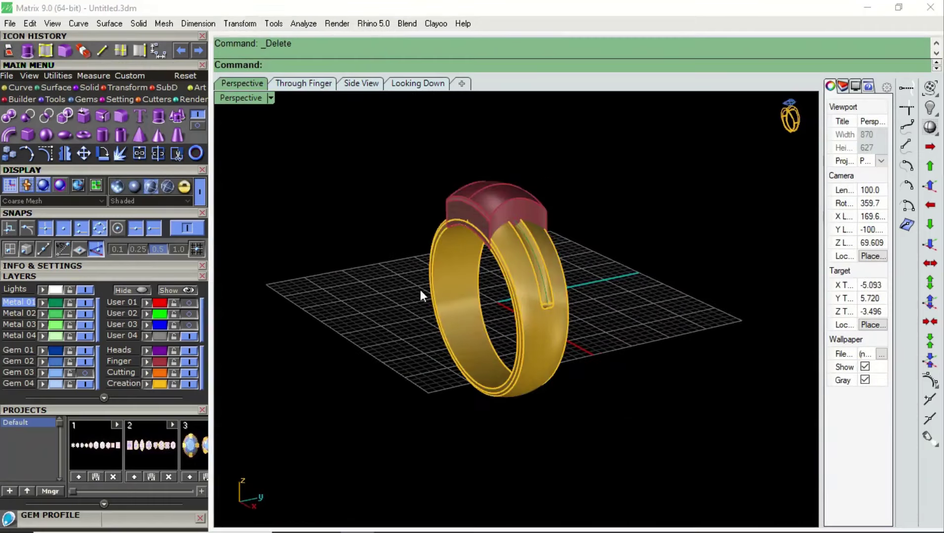
mouse_move(420, 289)
right_mouse_down()
mouse_move(494, 261)
mouse_move(480, 274)
right_mouse_up()
scroll(494, 262, "up", 3)
scroll(502, 256, "up", 2)
left_click(502, 255)
scroll(516, 255, "down", 5)
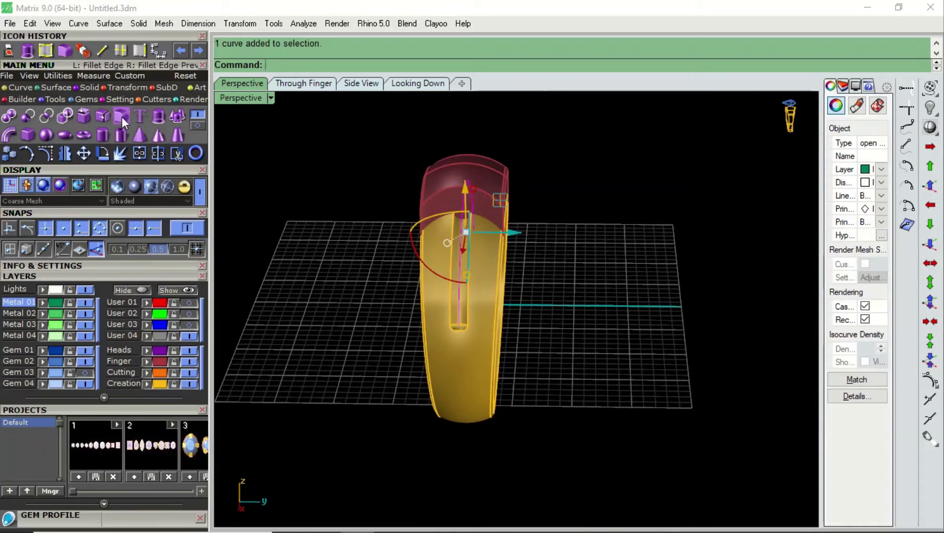
left_click(158, 116)
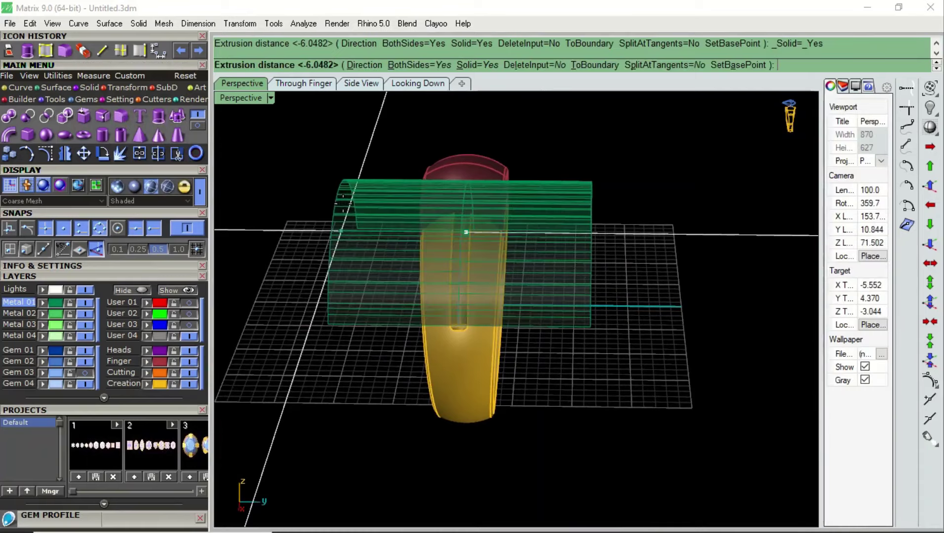
left_click(340, 267)
right_click_drag(340, 267, 458, 253)
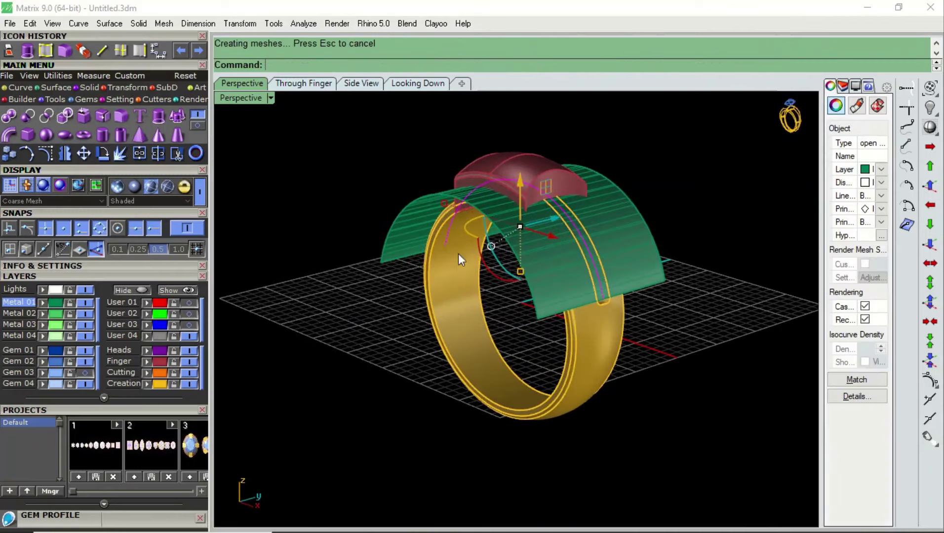
key("Delete")
mouse_move(516, 245)
right_mouse_down()
mouse_move(585, 223)
mouse_move(610, 199)
right_mouse_up()
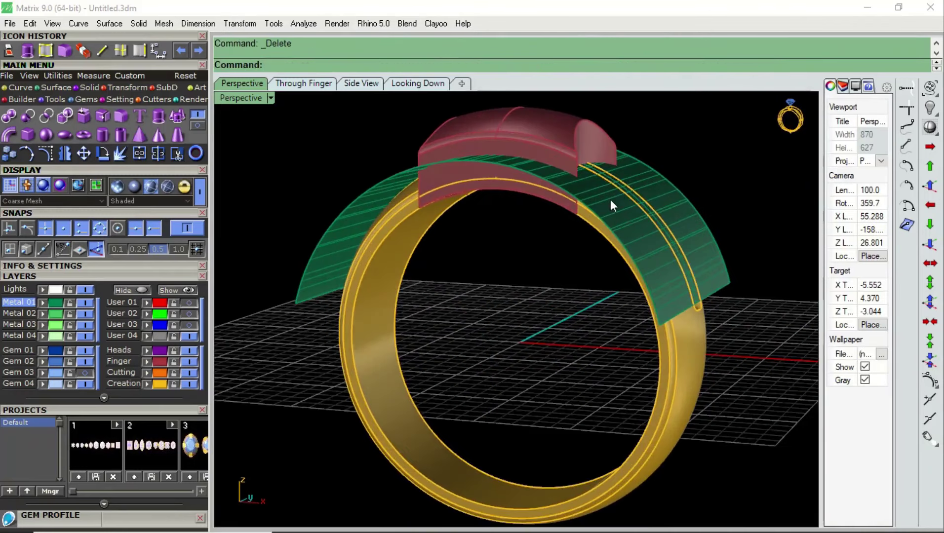
left_click(609, 199)
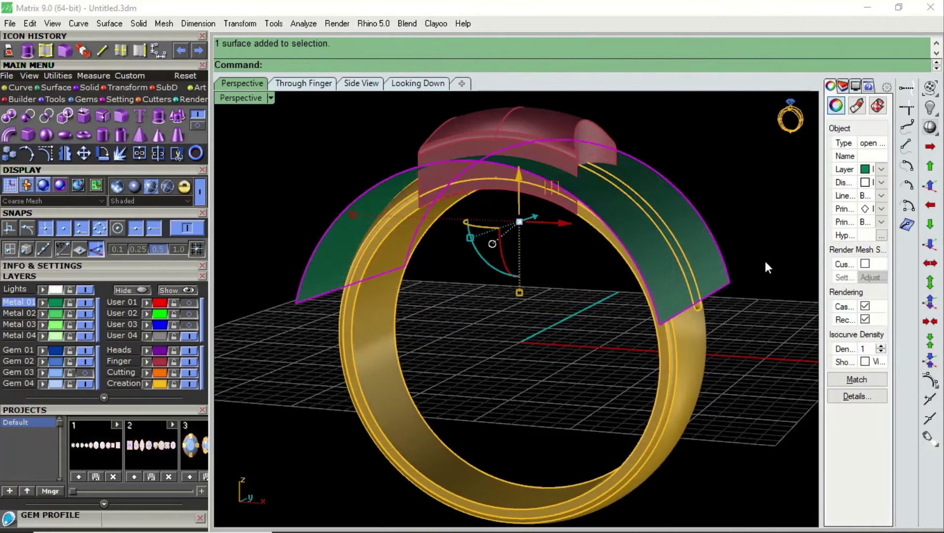
- Offset the green arched surface outward with FlipAll at distance 0.6
key("Escape")
scroll(555, 199, "up", 3)
scroll(617, 173, "up", 3)
left_click(617, 173)
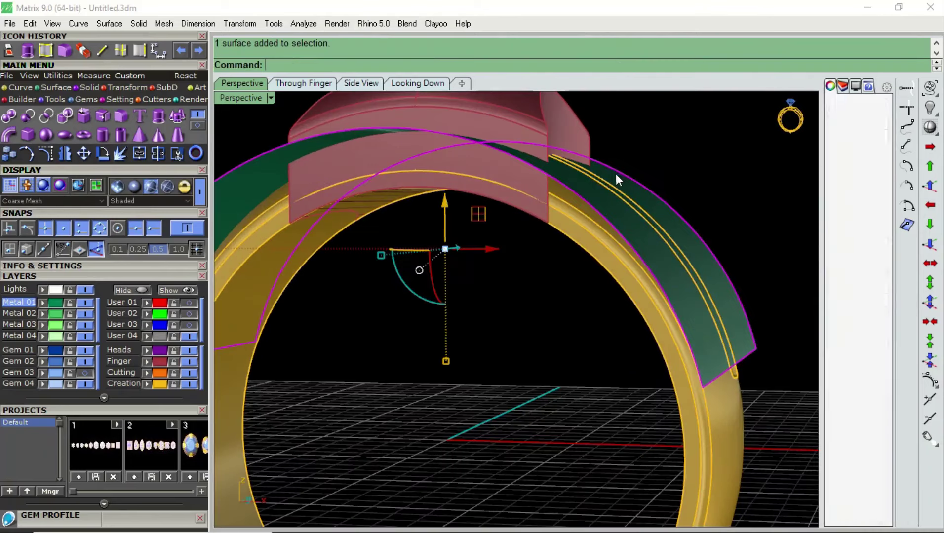
left_click(53, 87)
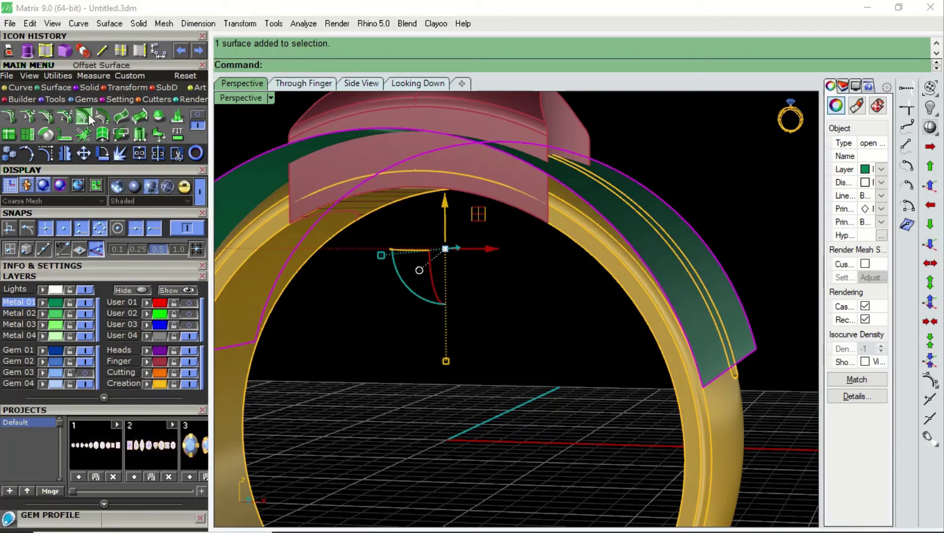
left_click(84, 118)
right_click_drag(593, 266, 595, 197)
key("Return")
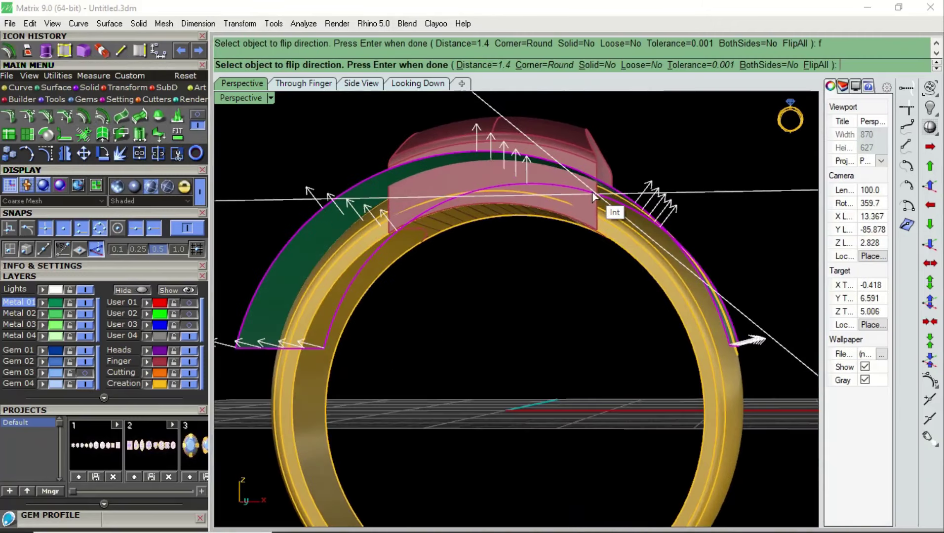
type(".6")
key("Return")
key("Return")
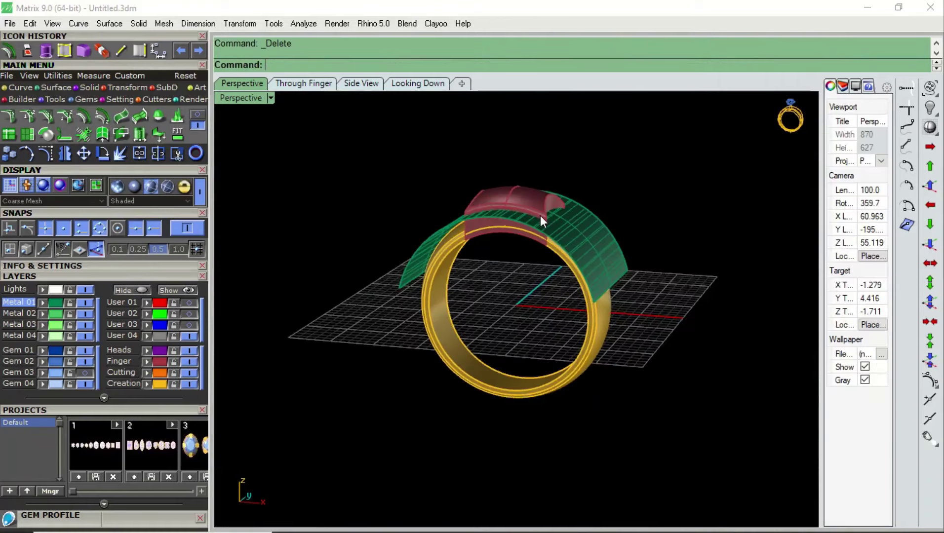
- Hide the green offset surface's isocurves and orbit around the ring
right_click_drag(539, 215, 580, 225)
left_click(579, 226)
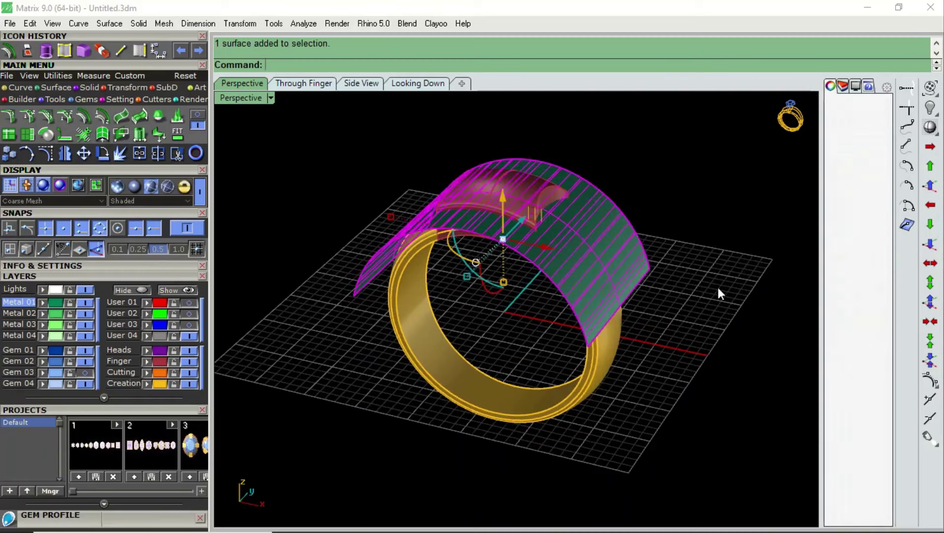
left_click(869, 362)
left_click(662, 263)
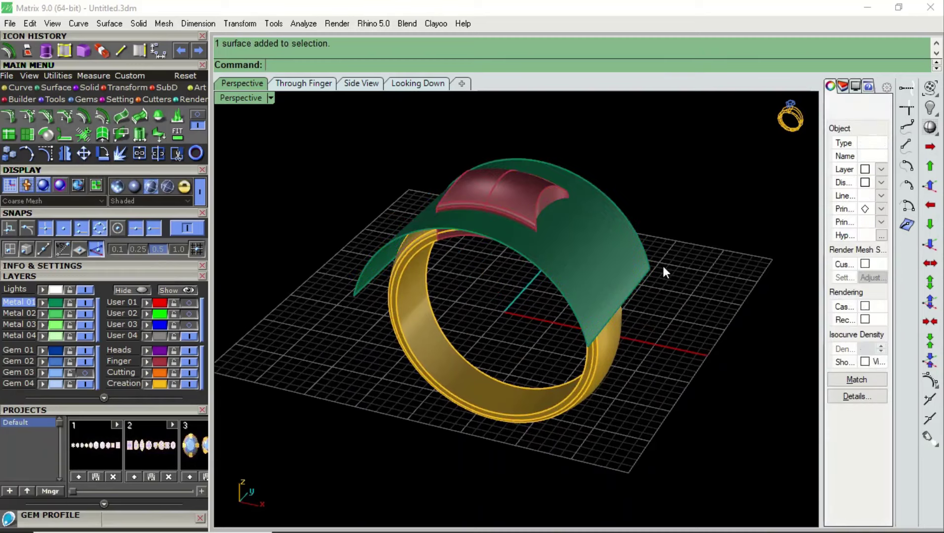
mouse_move(662, 263)
right_mouse_down()
mouse_move(529, 205)
mouse_move(508, 218)
mouse_move(469, 163)
mouse_move(483, 174)
mouse_move(499, 132)
mouse_move(569, 141)
mouse_move(600, 196)
mouse_move(568, 213)
mouse_move(525, 172)
mouse_move(529, 152)
right_mouse_up()
- Split the red head block with the green surface using BooleanSplit
left_click(528, 152)
type("booleansplit")
key("Return")
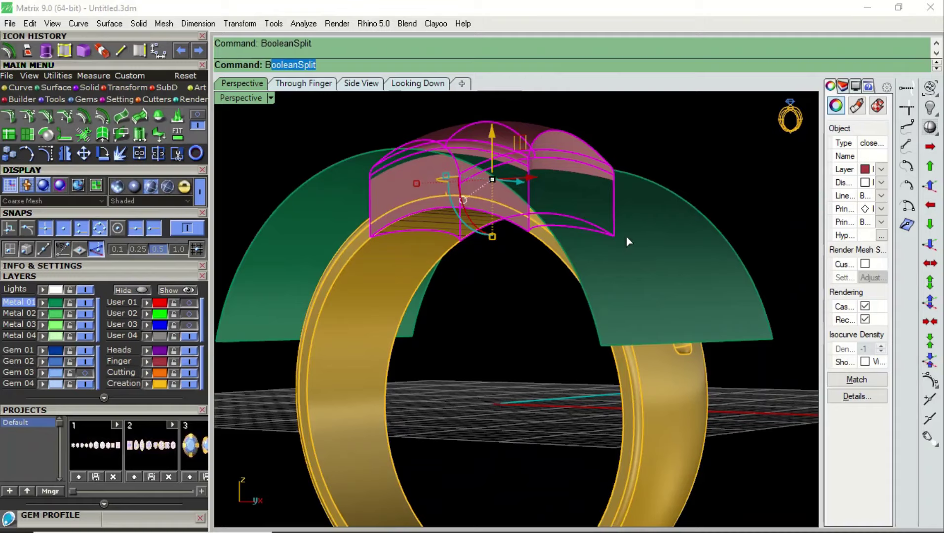
left_click(625, 236)
key("Return")
- Delete the cut-off top piece of the head and select the green cutting surface
left_click(547, 140)
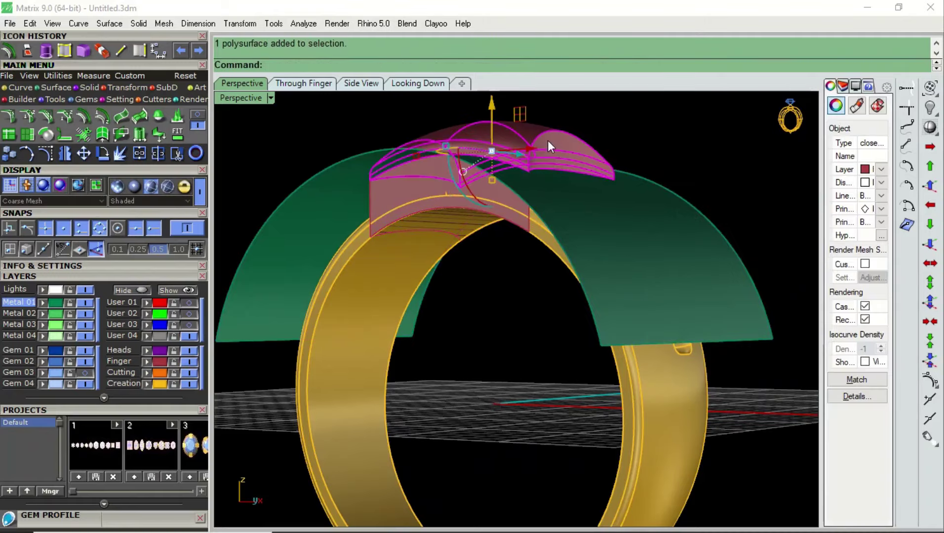
key("Delete")
right_click_drag(537, 154, 573, 251)
left_click(655, 232)
- Delete the green cutting surface and orbit to a side-on view of the head
key("Delete")
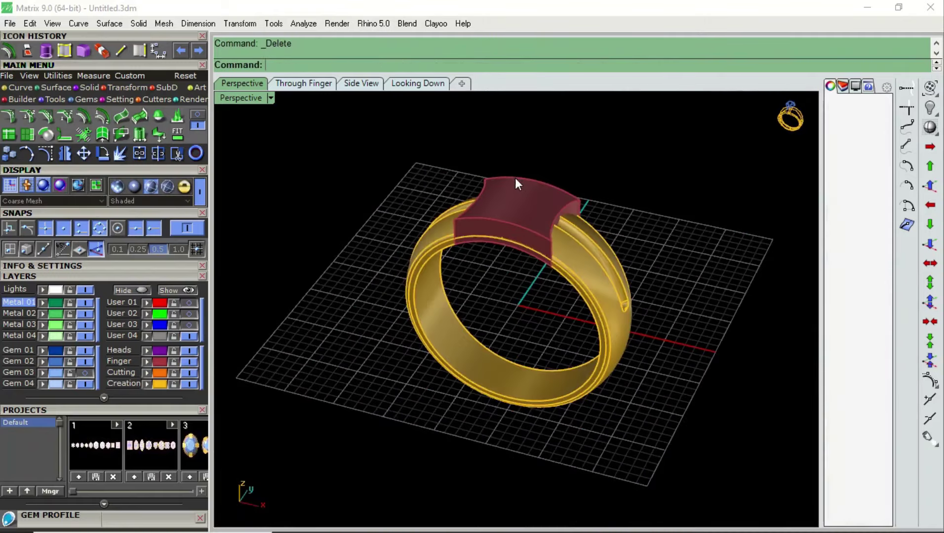
mouse_move(515, 178)
right_mouse_down()
mouse_move(552, 247)
mouse_move(564, 185)
mouse_move(549, 194)
right_mouse_up()
scroll(538, 204, "up", 2)
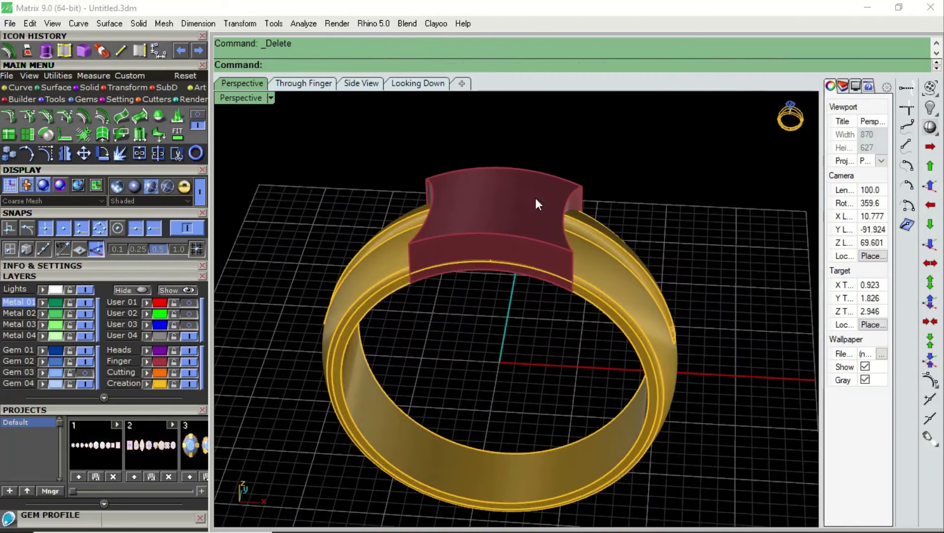
right_click_drag(520, 231, 388, 213)
type("6")
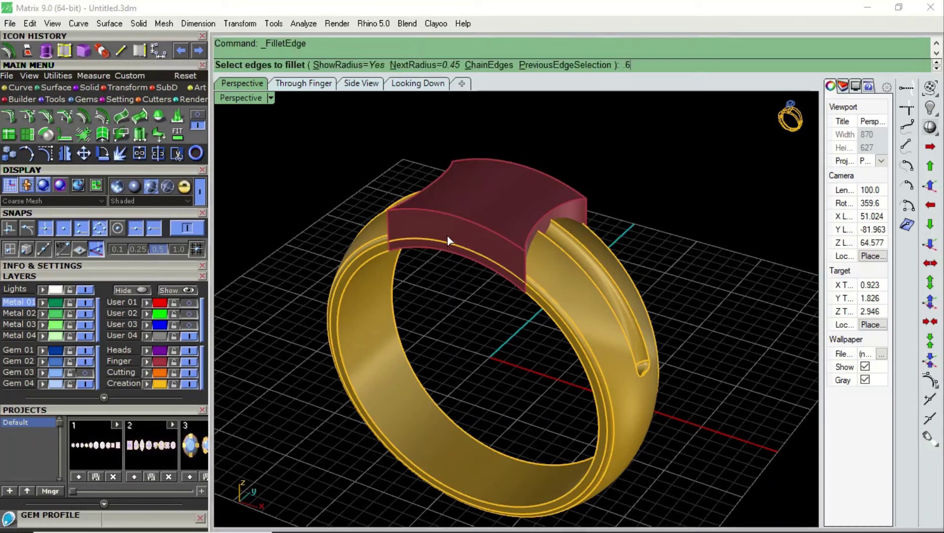
- Fillet the head's front and right top edges at radius 0.6, then view Through Finger
key("Return")
left_click(469, 227)
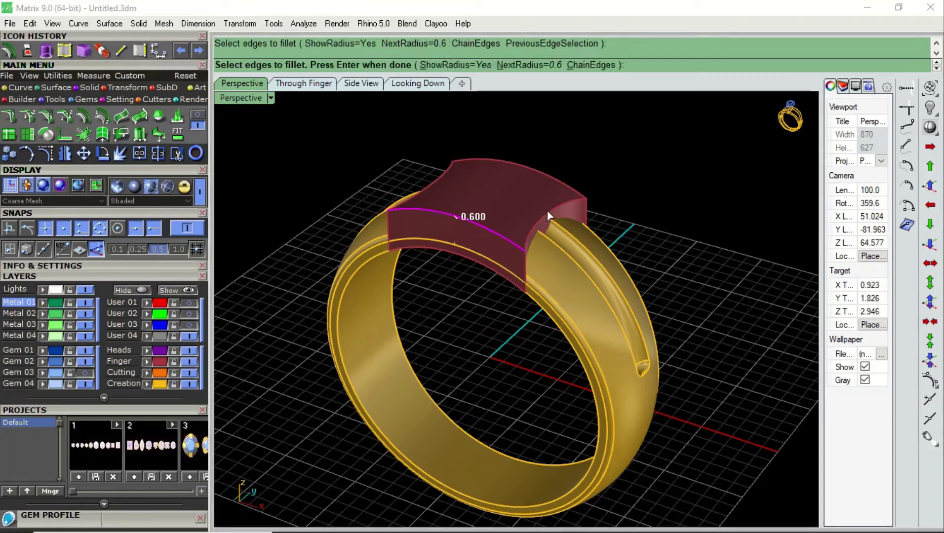
left_click(560, 211)
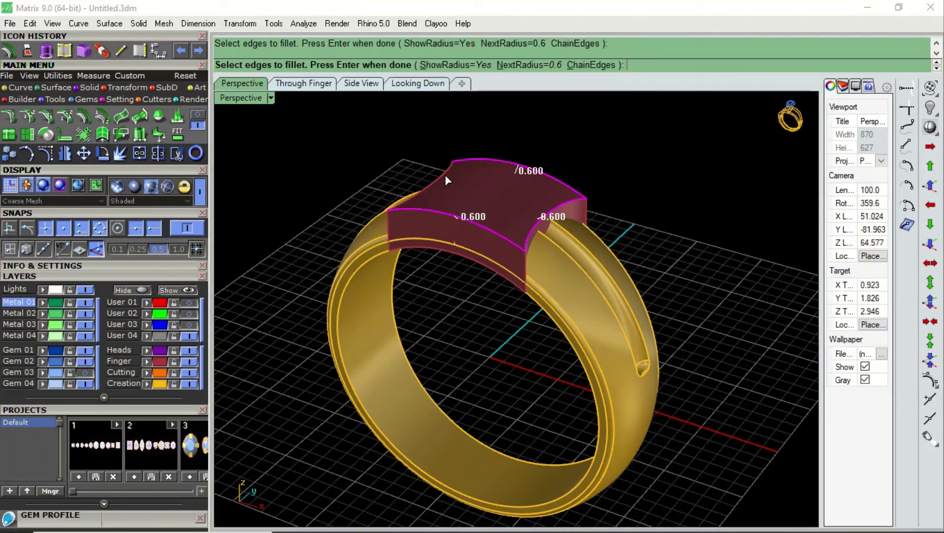
key("Return")
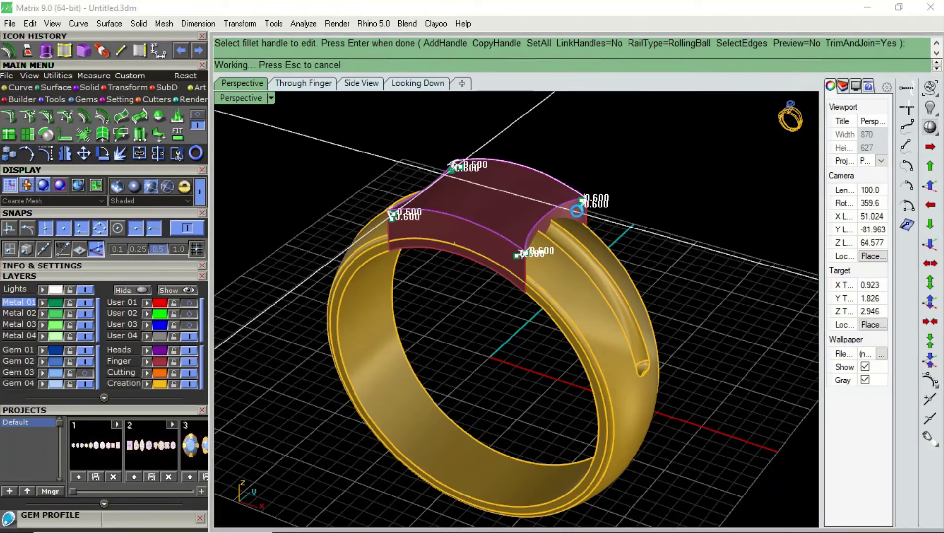
key("Return")
scroll(559, 223, "up", 3)
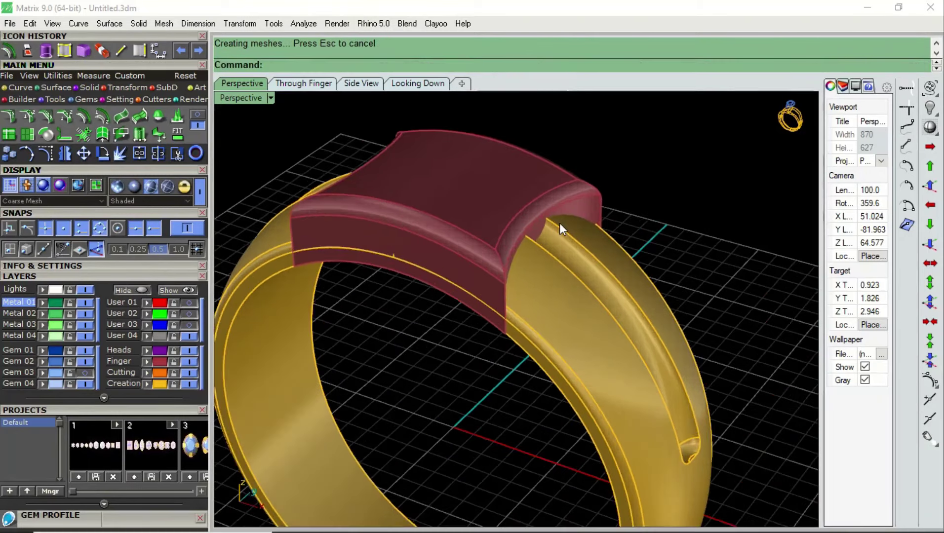
scroll(559, 223, "down", 3)
left_click(313, 84)
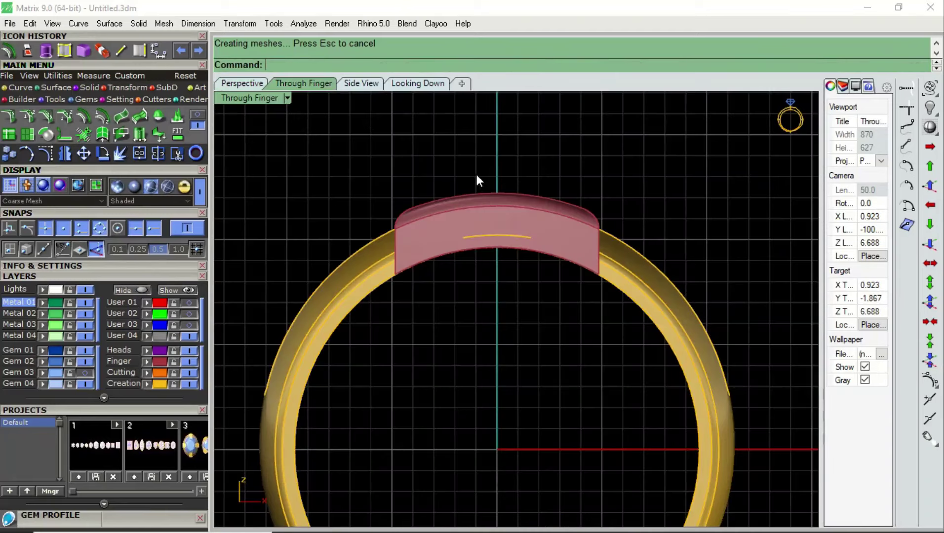
- In Perspective, select the round diamond and inspect its seating on the head
left_click(249, 84)
mouse_move(583, 225)
right_mouse_down()
mouse_move(611, 235)
mouse_move(171, 315)
right_mouse_up()
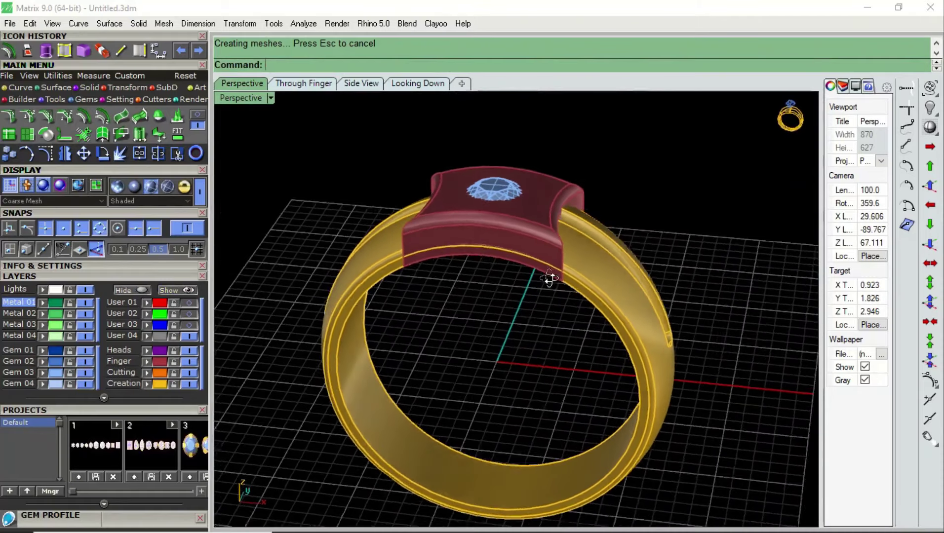
right_click_drag(246, 344, 534, 191)
scroll(506, 169, "up", 2)
left_click(506, 169)
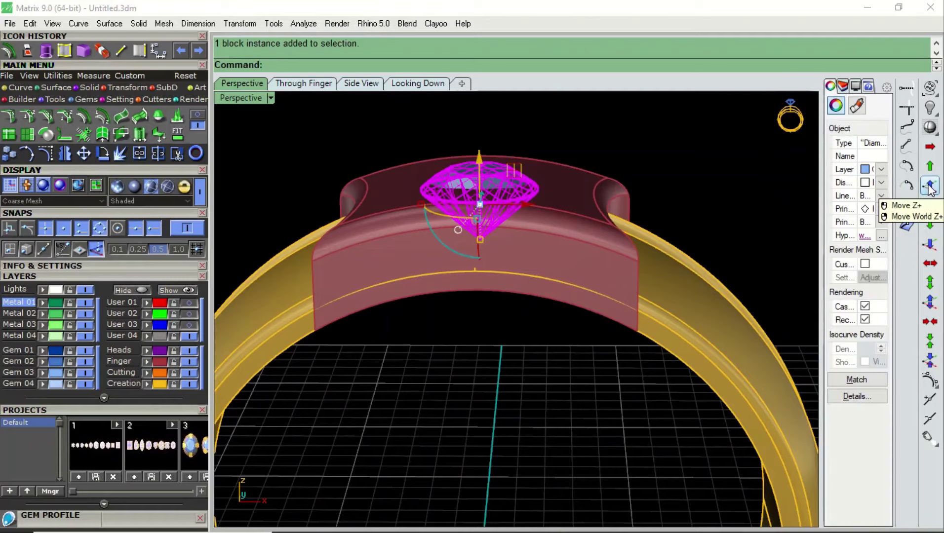
right_click_drag(514, 276, 476, 213)
- Check the diamond in the Through Finger view, then return to Perspective
left_click(306, 84)
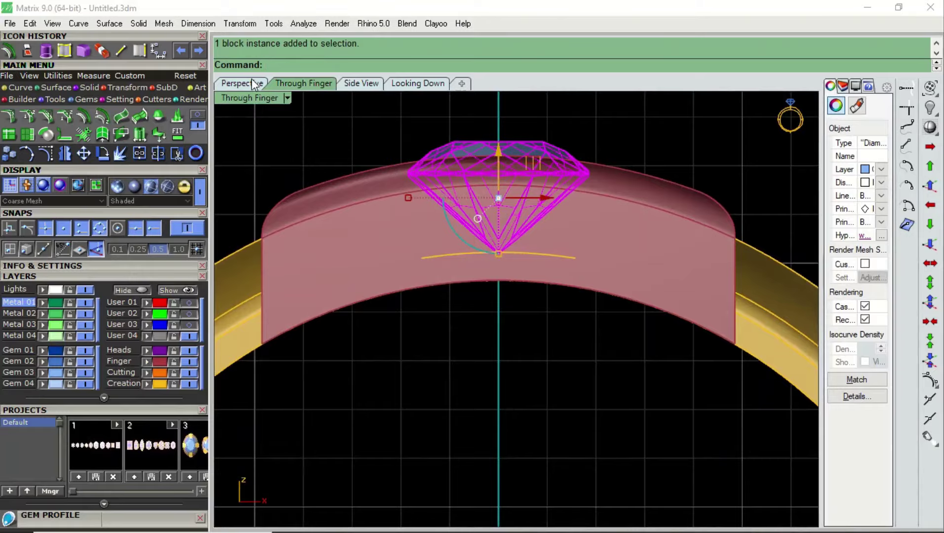
left_click(244, 83)
mouse_move(526, 188)
right_mouse_down()
mouse_move(457, 241)
mouse_move(609, 178)
mouse_move(537, 226)
mouse_move(596, 197)
mouse_move(497, 244)
right_mouse_up()
scroll(612, 180, "down", 3)
scroll(497, 244, "up", 2)
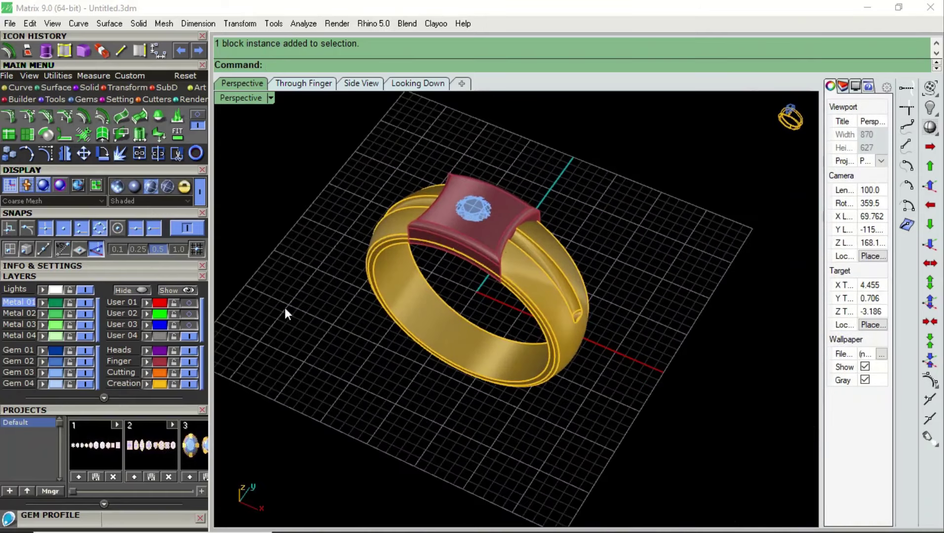
left_click(188, 325)
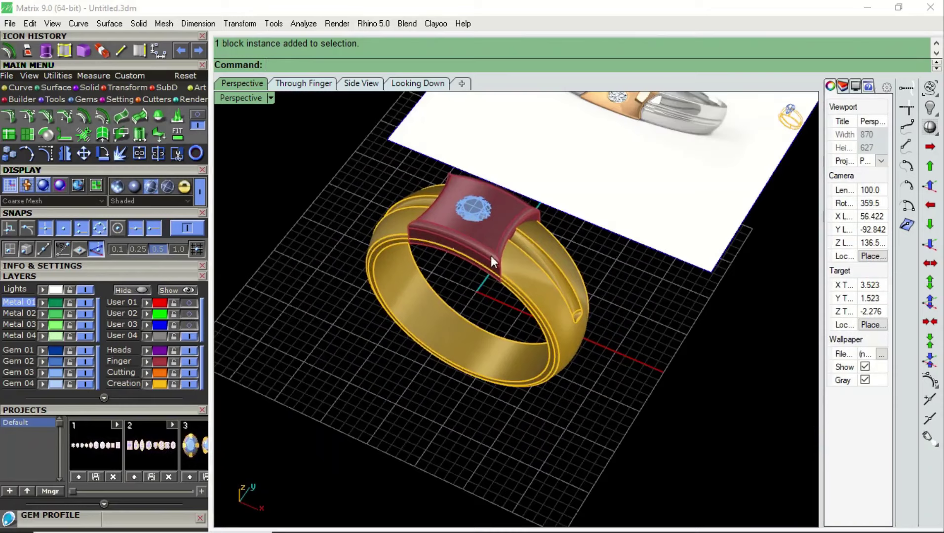
scroll(526, 204, "down", 3)
scroll(526, 203, "up", 2)
scroll(581, 231, "up", 2)
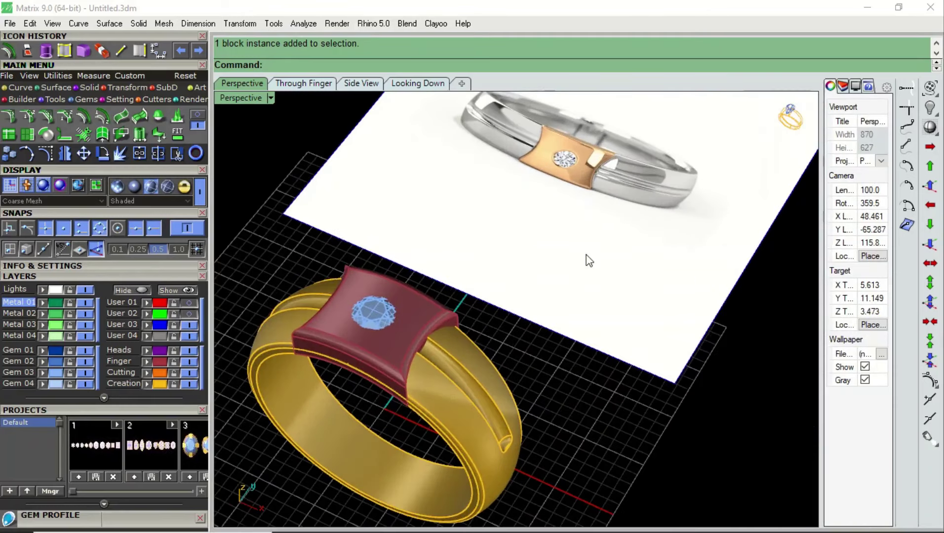
mouse_move(579, 299)
right_mouse_down()
mouse_move(526, 259)
mouse_move(558, 291)
mouse_move(533, 217)
right_mouse_up()
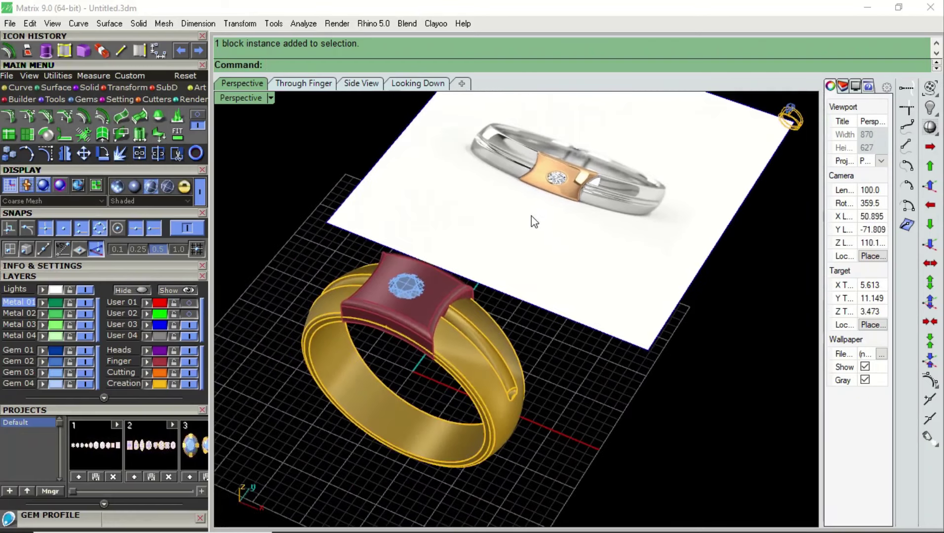
mouse_move(489, 271)
right_mouse_down()
mouse_move(484, 336)
mouse_move(494, 340)
mouse_move(476, 315)
mouse_move(476, 327)
mouse_move(489, 341)
mouse_move(478, 308)
right_mouse_up()
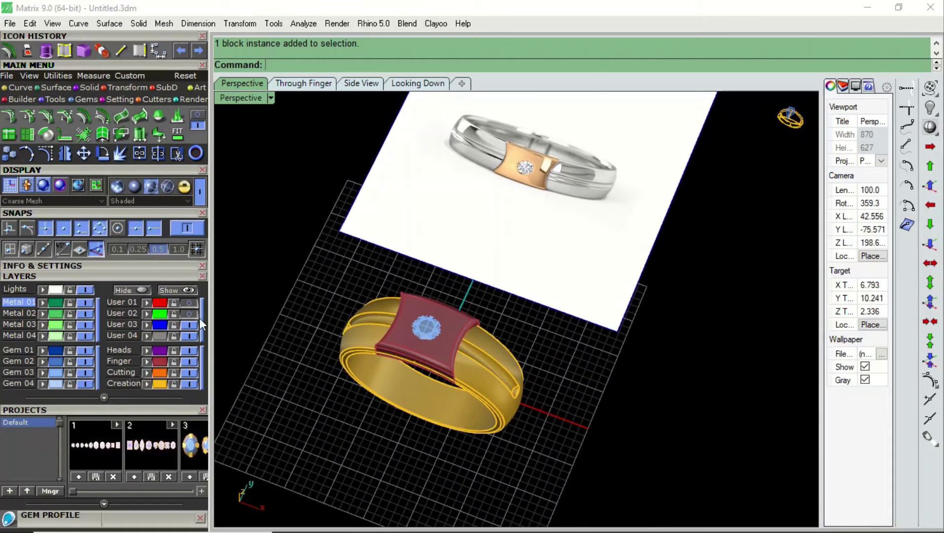
left_click(189, 325)
scroll(504, 287, "down", 3)
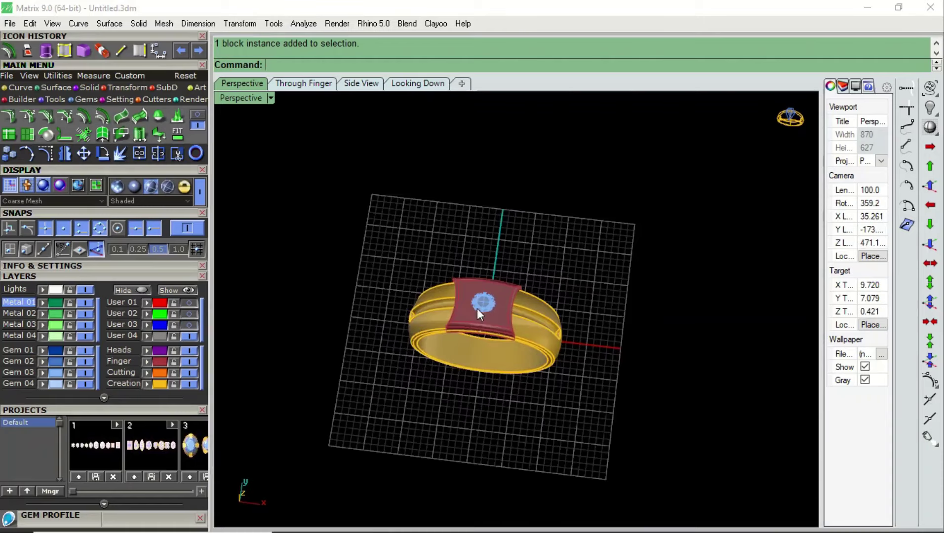
scroll(478, 306, "up", 5)
- Create a Gem Profile Curve around the selected diamond
left_click(499, 297)
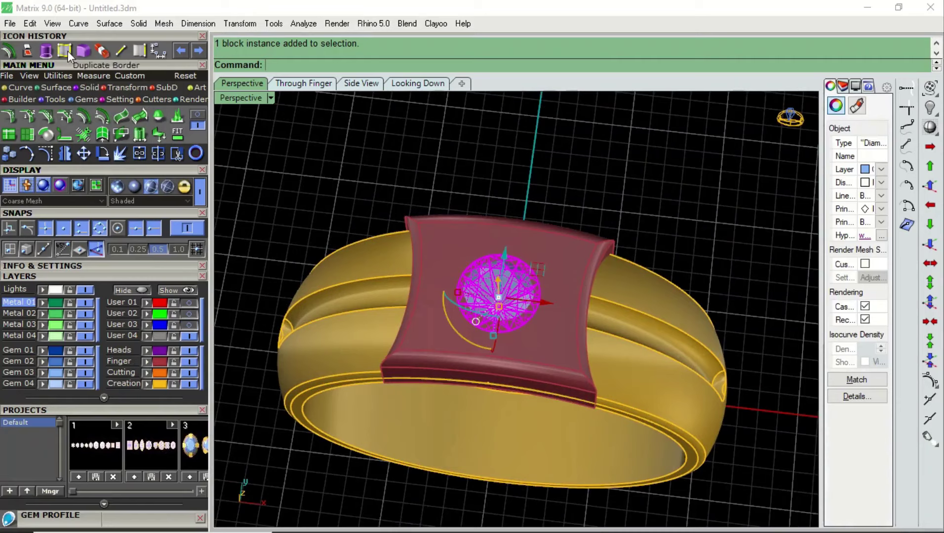
left_click(87, 98)
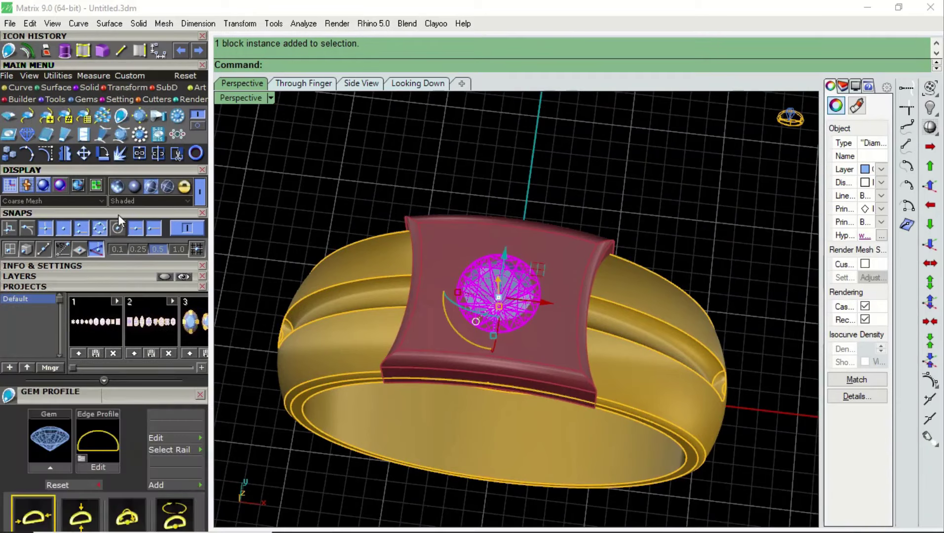
left_click(111, 244)
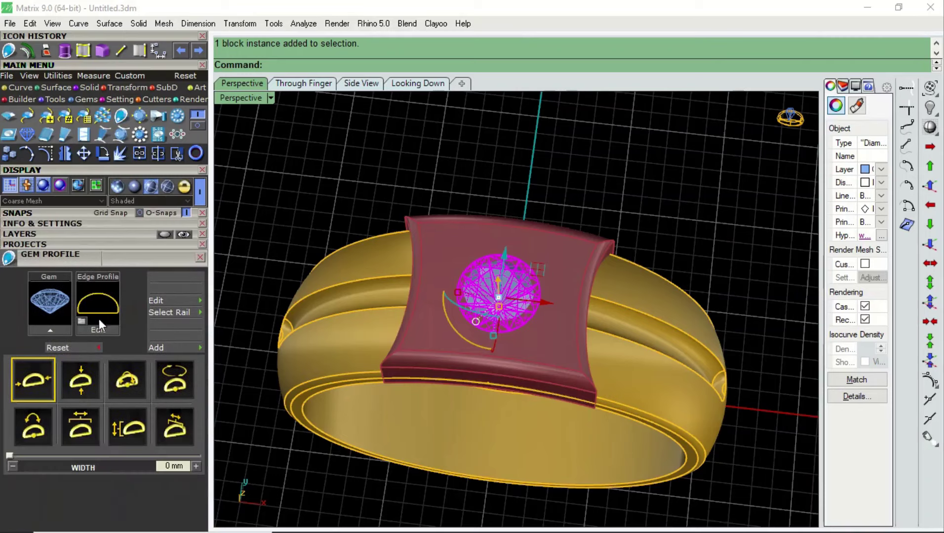
left_click(53, 329)
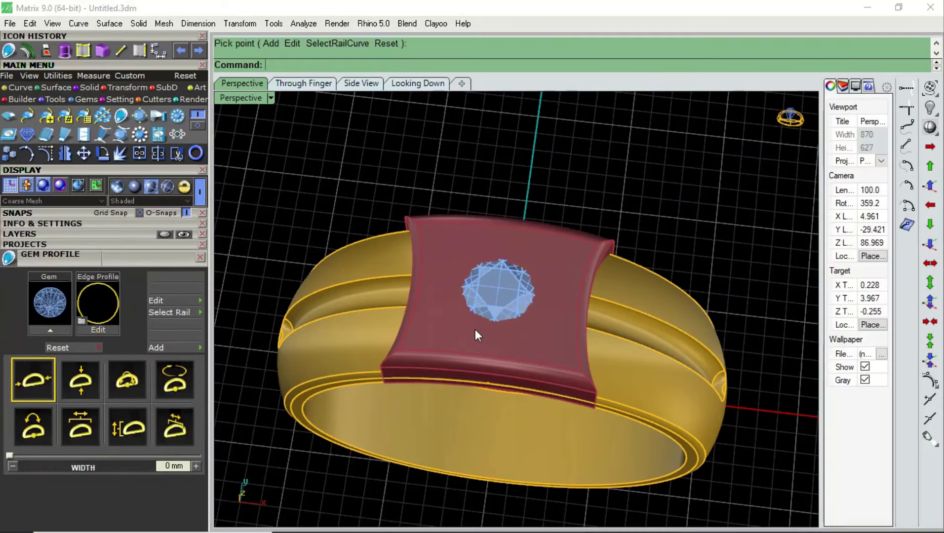
- Hide the head and Gem 03 layers
left_click(57, 235)
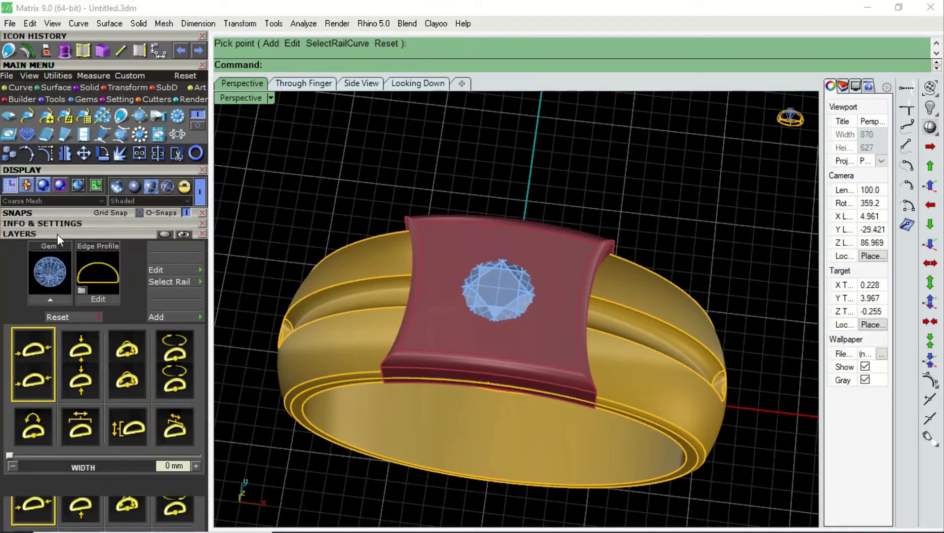
left_click(193, 323)
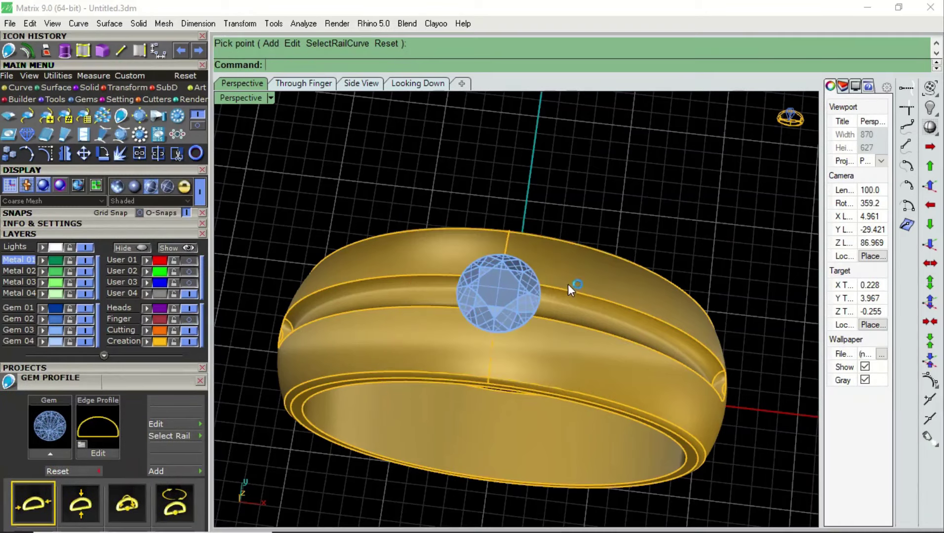
left_click(85, 330)
- Offset the diamond's profile circle by 0.2 and keep the single offset circle
left_click(539, 299)
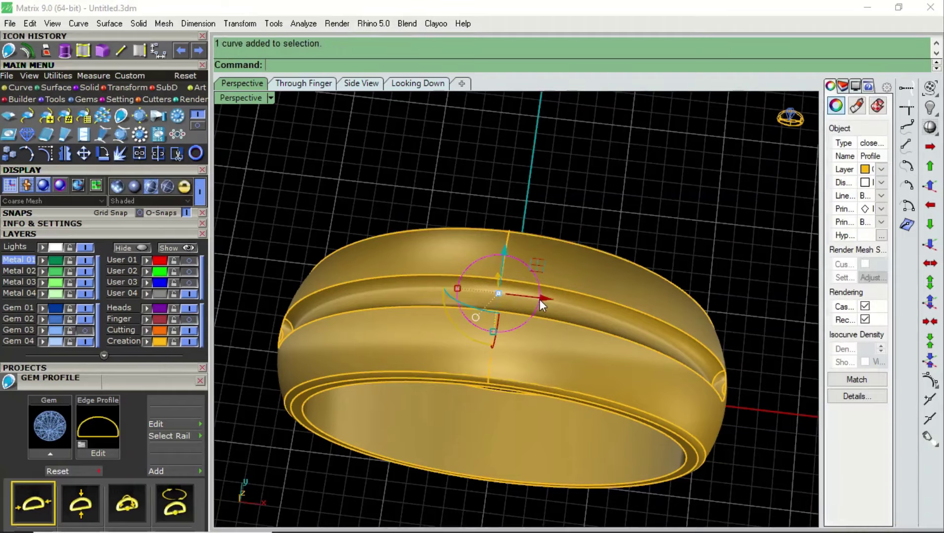
left_click(14, 87)
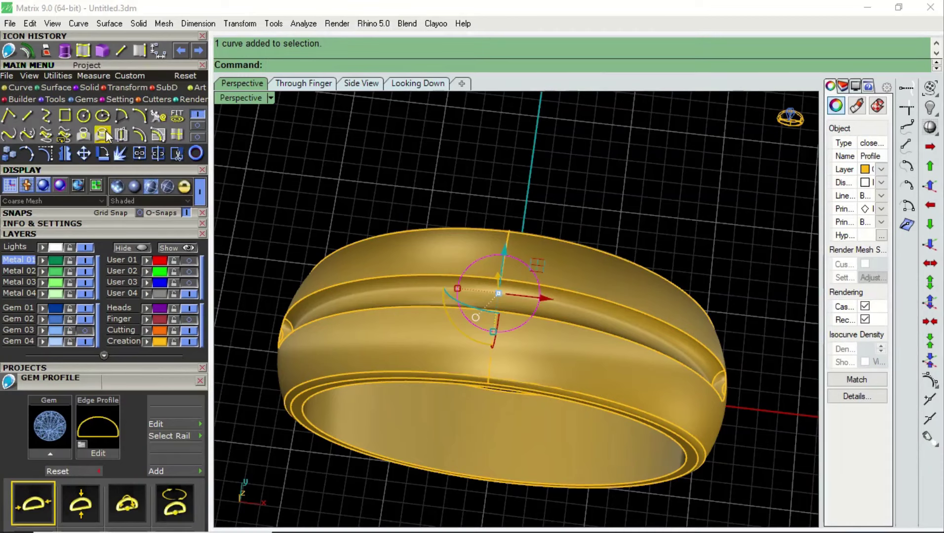
left_click(139, 135)
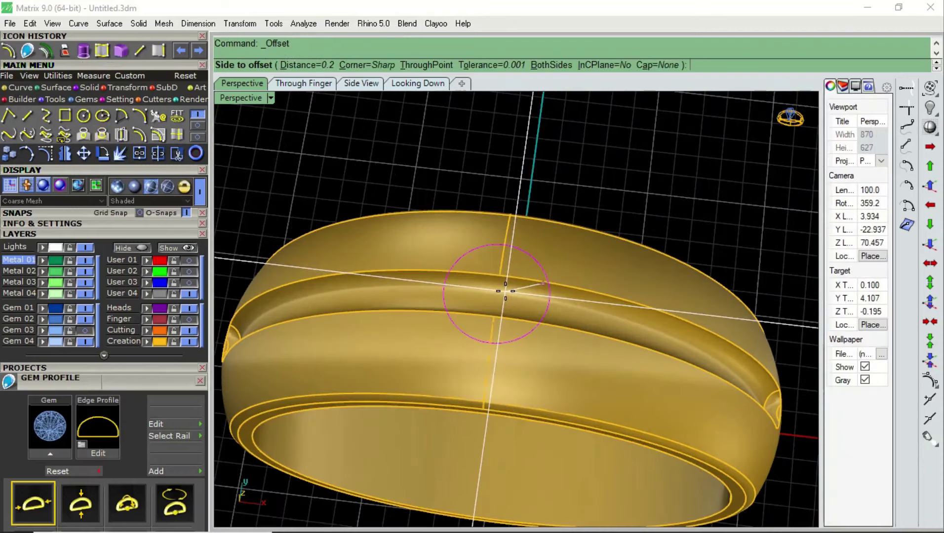
type("2")
key("Return")
left_click(506, 291)
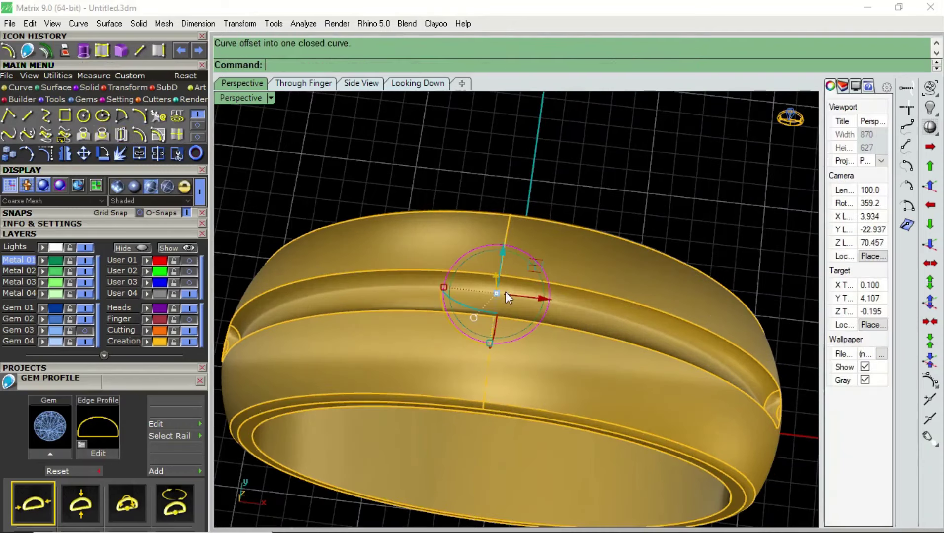
key("Delete")
left_click(545, 302)
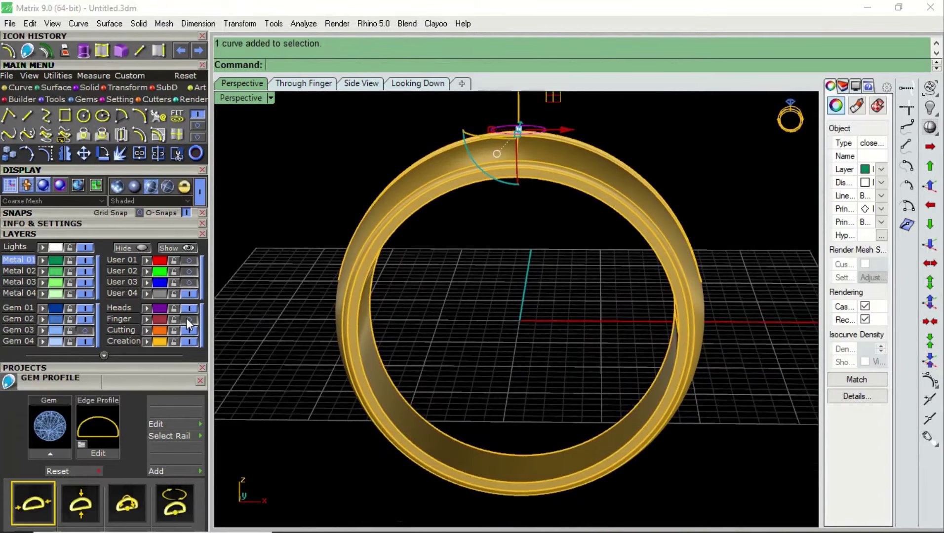
- Show the Finger layer and nudge the circle curve upward in the Through Finger view
left_click(187, 319)
left_click(315, 84)
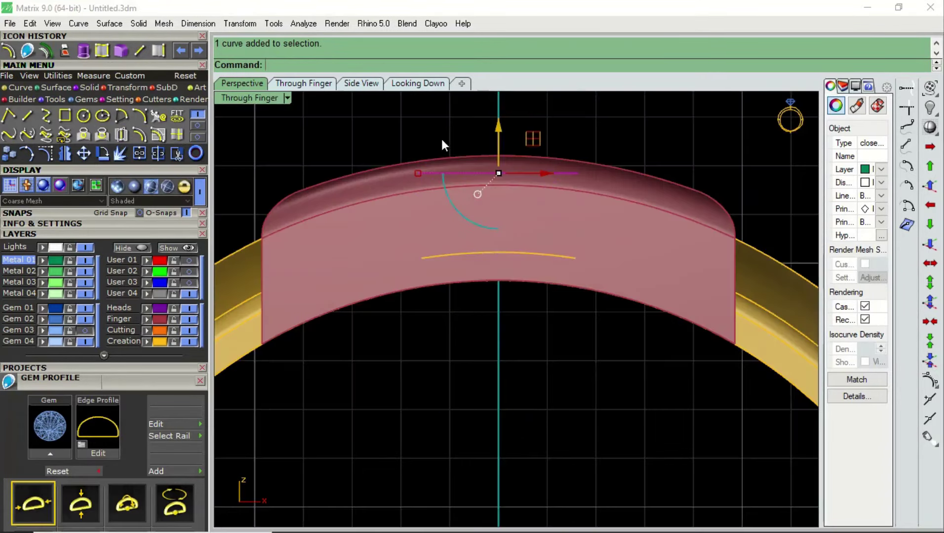
left_click(932, 172)
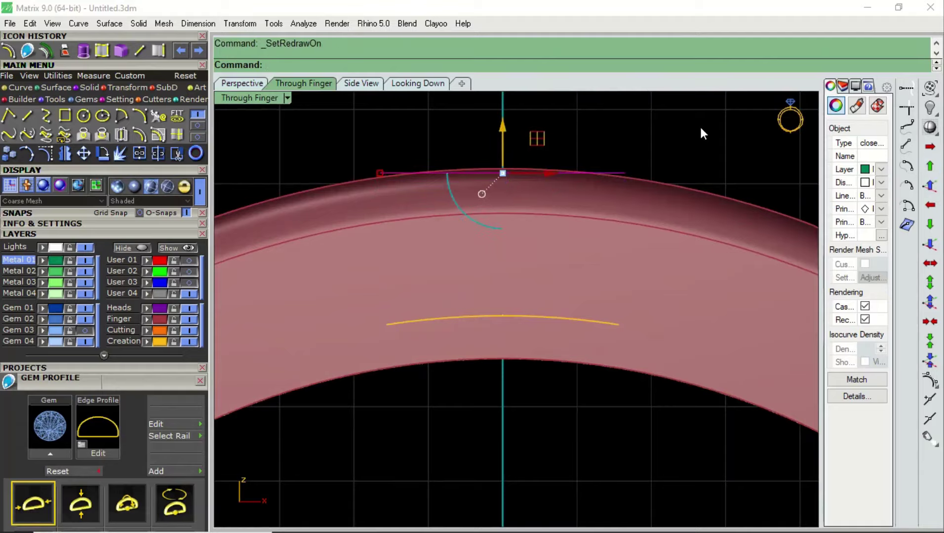
scroll(638, 167, "up", 2)
scroll(638, 167, "up", 2)
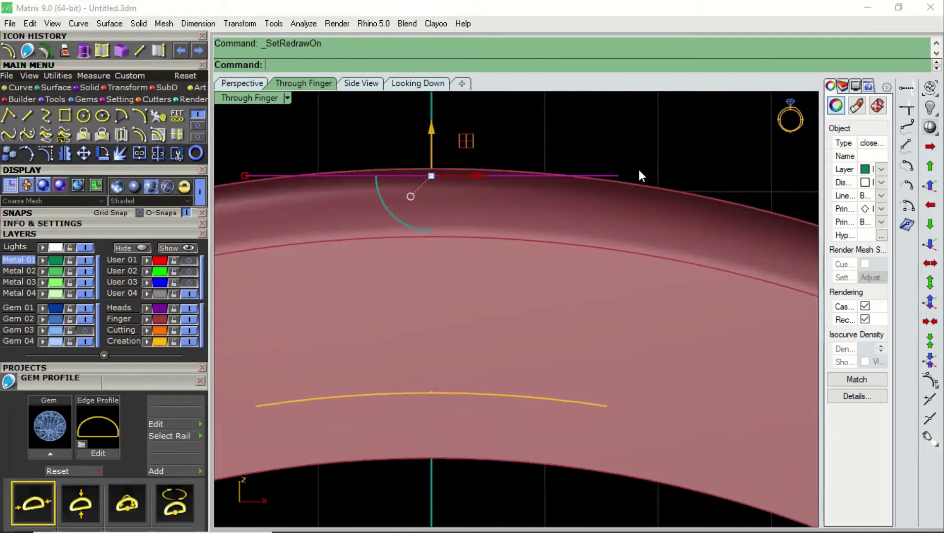
left_click(521, 141)
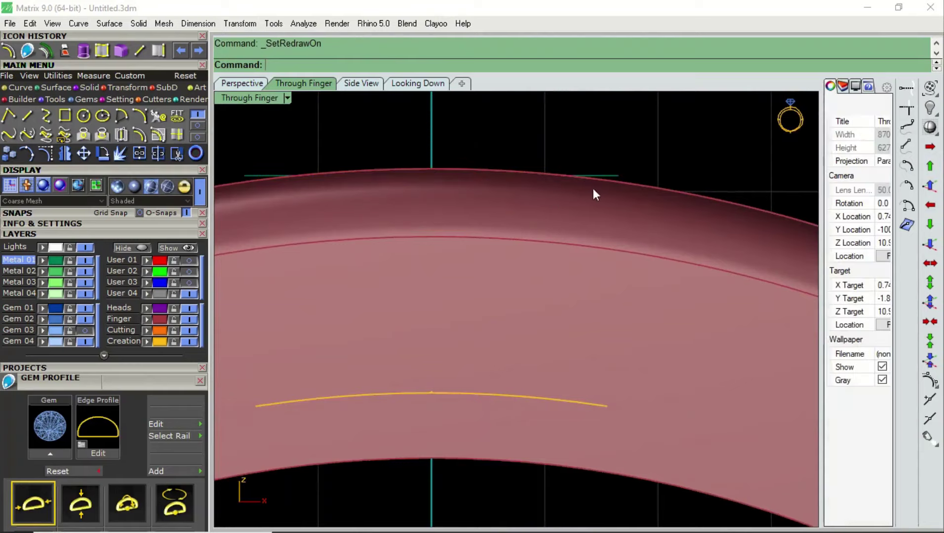
scroll(611, 181, "up", 1)
left_click(614, 172)
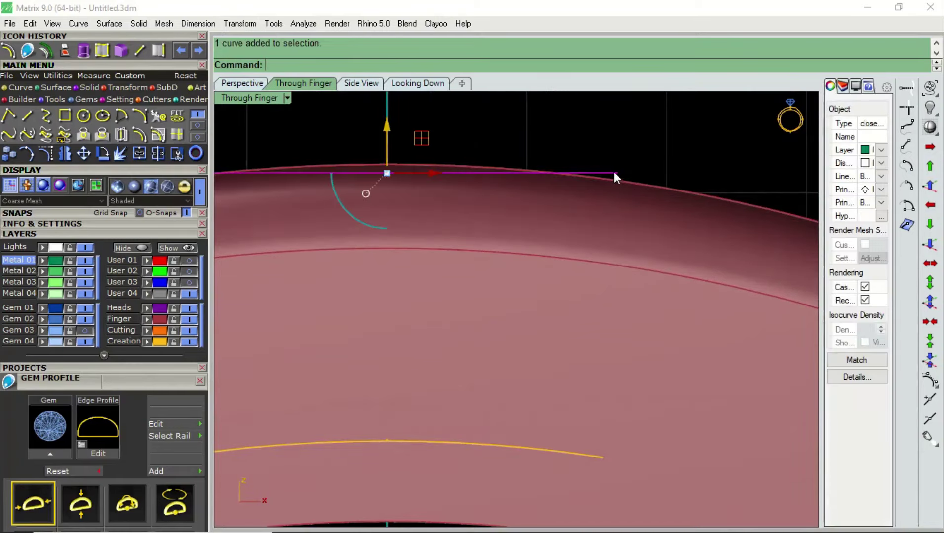
left_click(932, 176)
- Drag the circle onto the head's top, then view the ring from above in Perspective
right_click_drag(663, 174, 694, 233)
left_click_drag(414, 183, 415, 187)
left_click(494, 164)
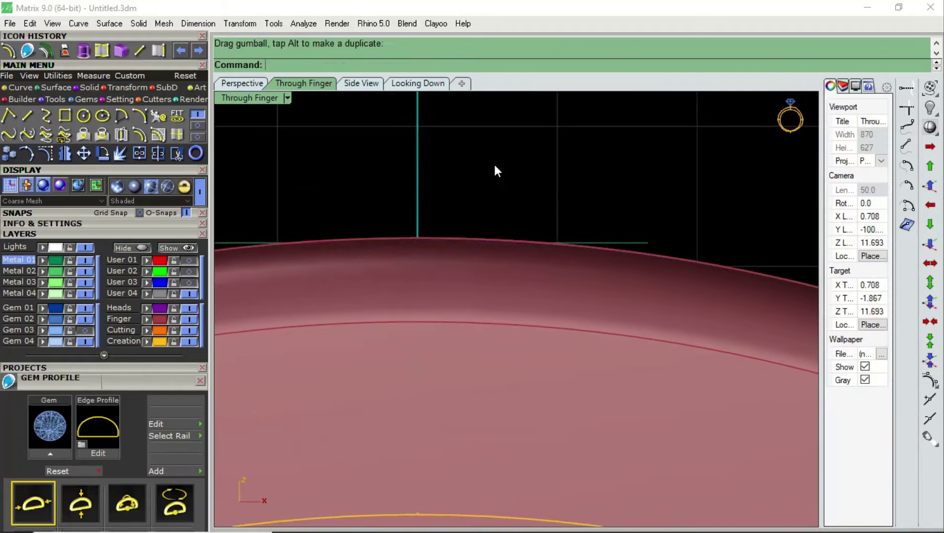
key("ctrl+z")
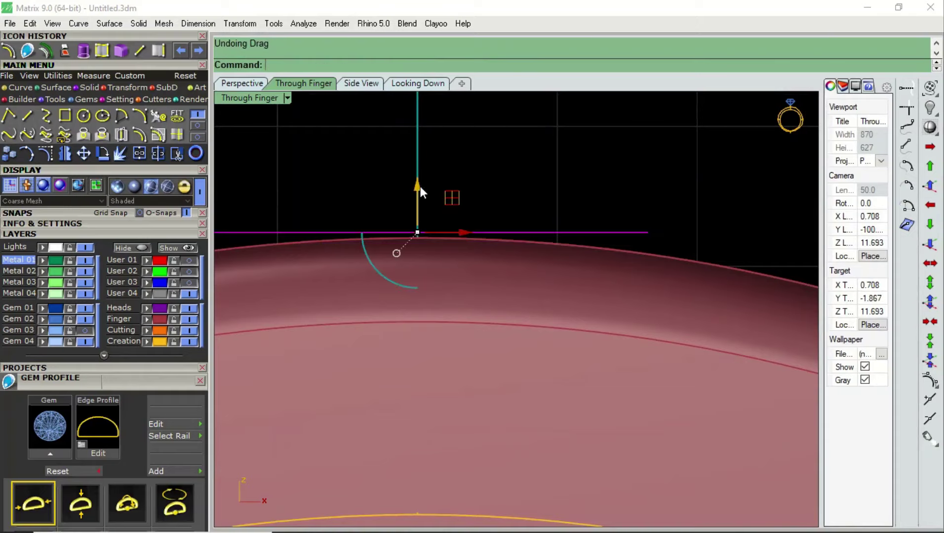
left_click_drag(418, 186, 417, 195)
left_click(503, 165)
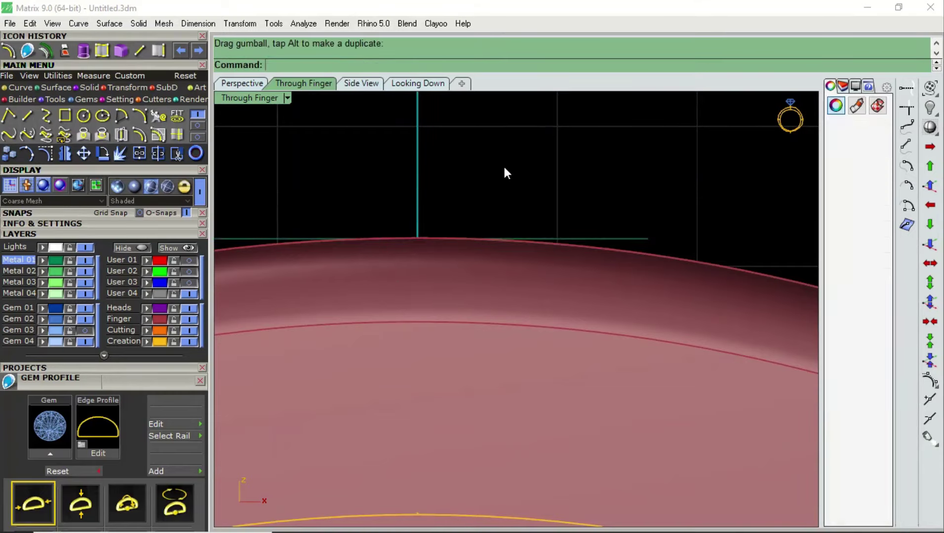
left_click(242, 83)
right_click_drag(451, 112, 494, 224)
scroll(521, 185, "up", 3)
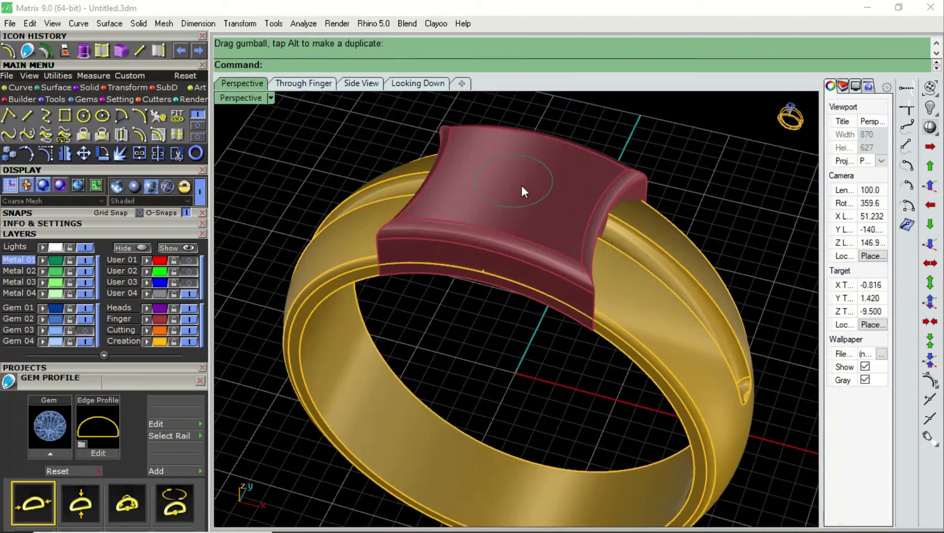
scroll(541, 197, "up", 2)
- Extrude the circle downward with a taper into a solid cutter piercing the head
left_click(545, 201)
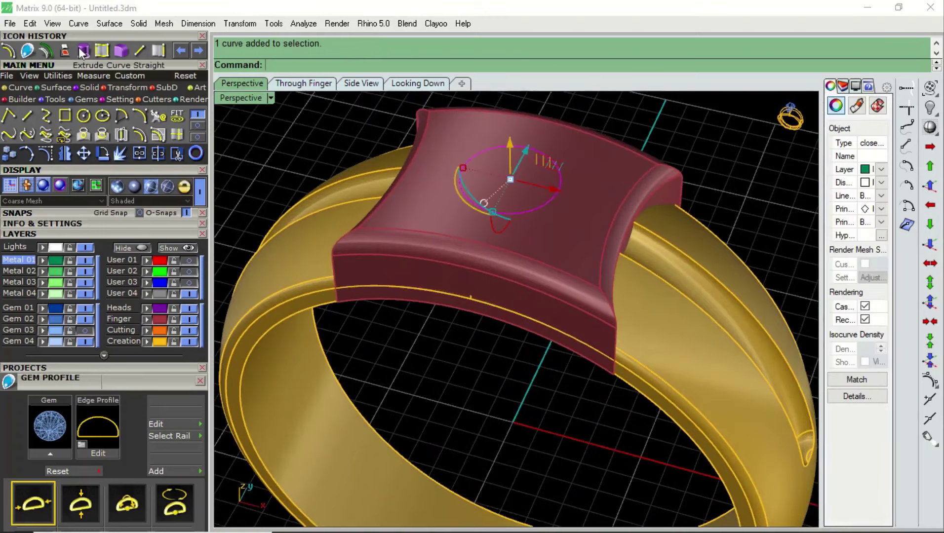
left_click(134, 24)
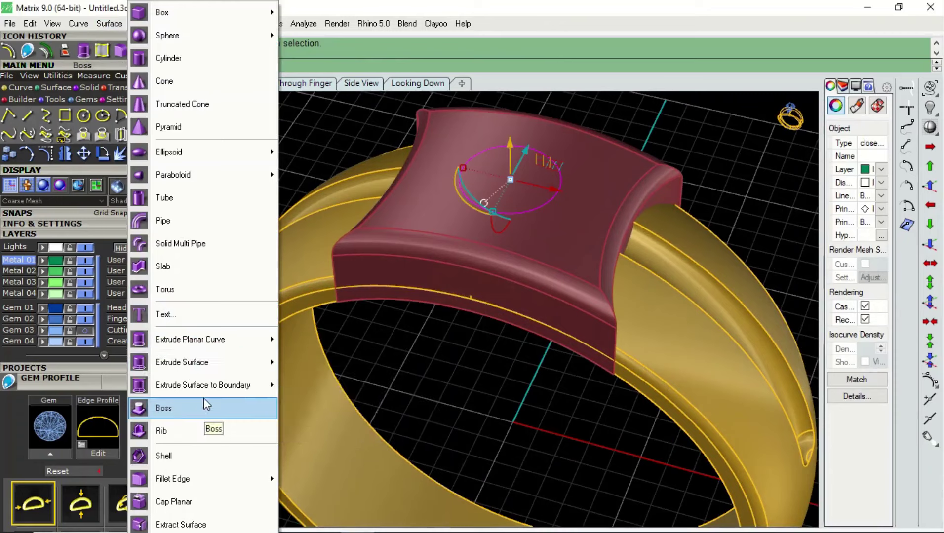
mouse_move(190, 339)
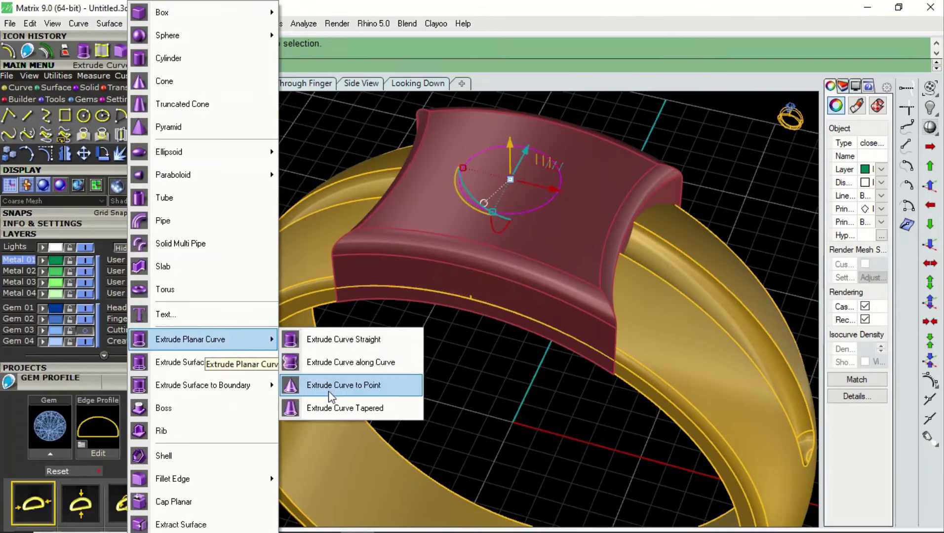
left_click(337, 407)
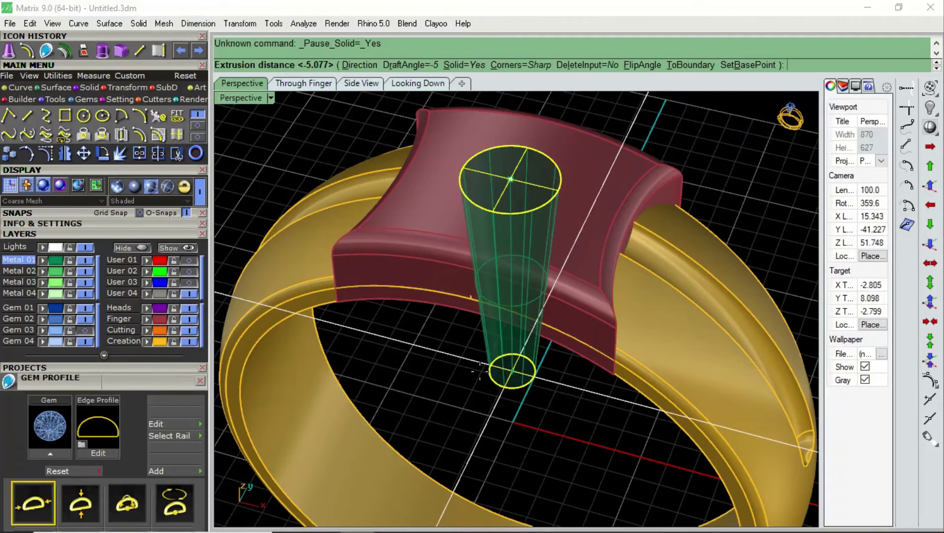
right_click_drag(480, 370, 543, 178)
scroll(543, 177, "down", 3)
scroll(543, 178, "up", 2)
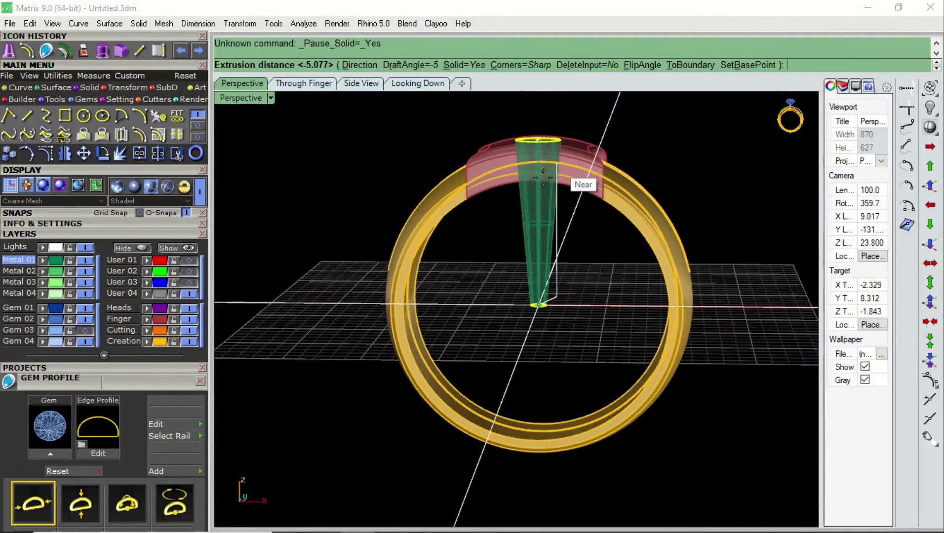
left_click(554, 206)
- Delete the original circle curve and select the ring head
right_click_drag(550, 209, 521, 266)
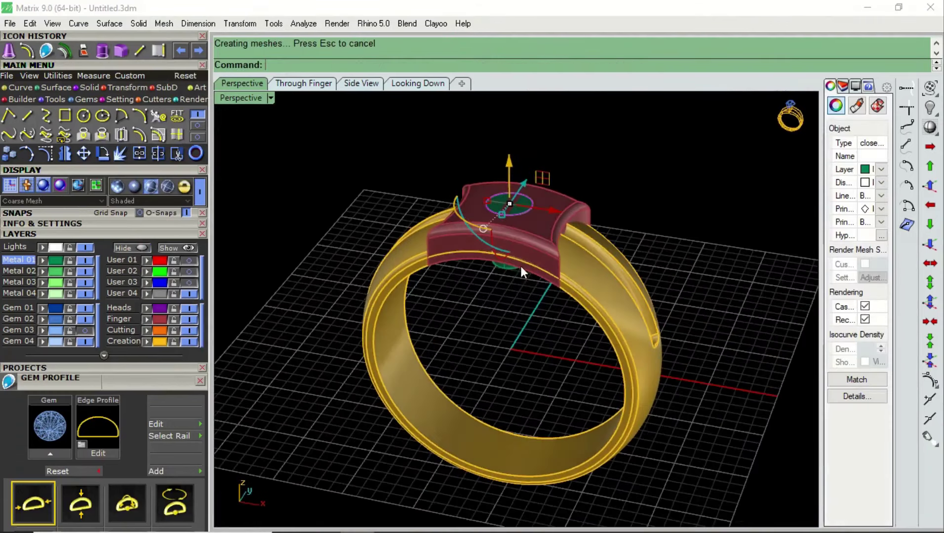
scroll(522, 212, "up", 3)
scroll(523, 212, "up", 2)
key("Delete")
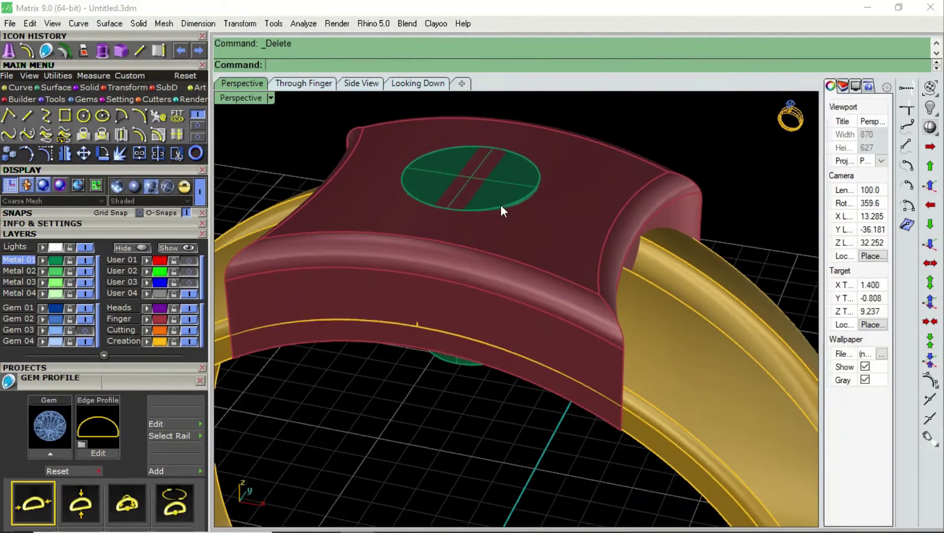
right_click_drag(501, 206, 492, 243)
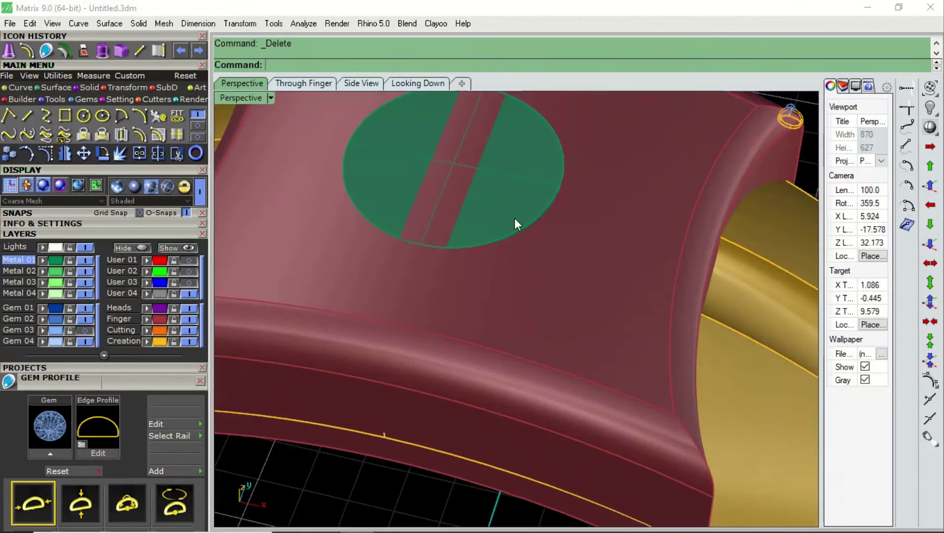
scroll(514, 218, "down", 4)
left_click(543, 261)
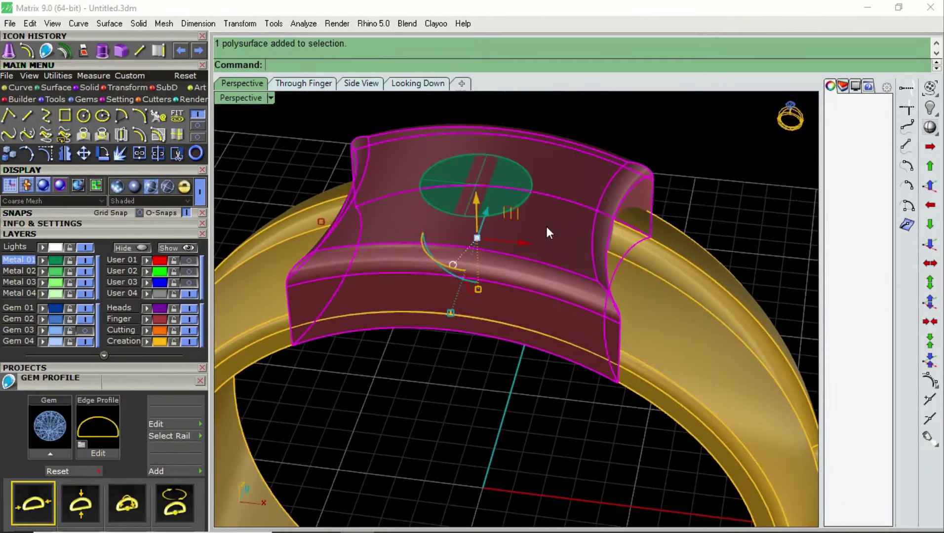
- Raise the green gem cutter by 0.01
left_click(516, 195)
left_click(474, 204)
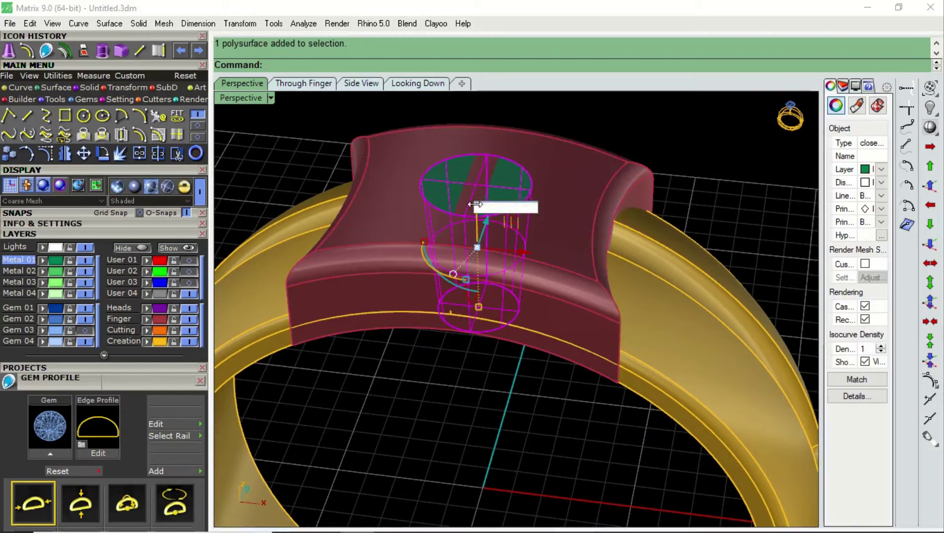
type(".01")
key("Escape")
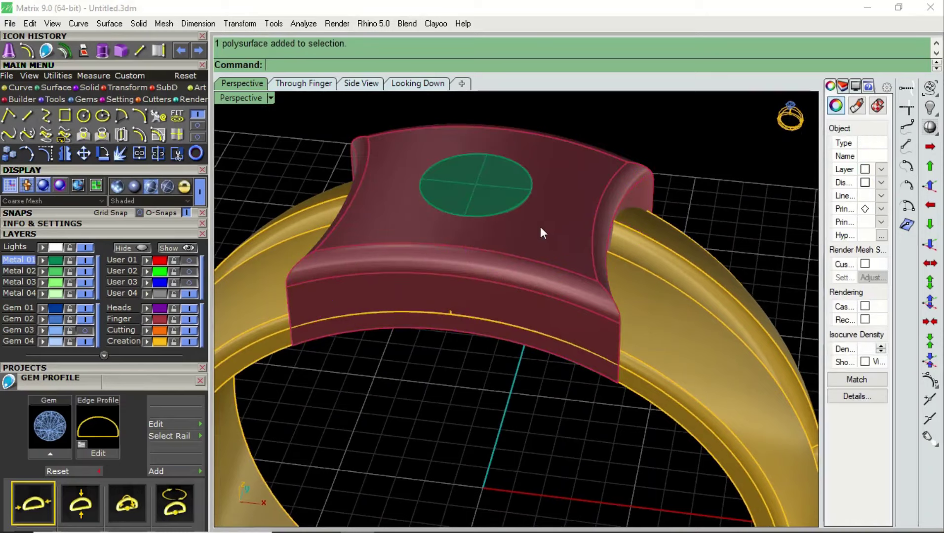
- Subtract the cutter from the head and band with BooleanDifference to cut the gem hole
left_click(566, 279)
left_click(614, 299, "shift")
type("Boo")
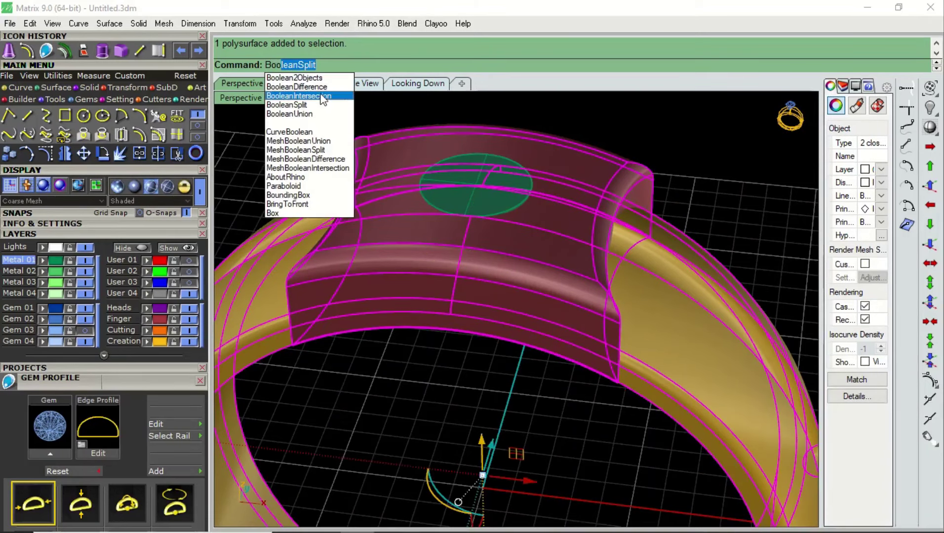
left_click(323, 86)
left_click(513, 194)
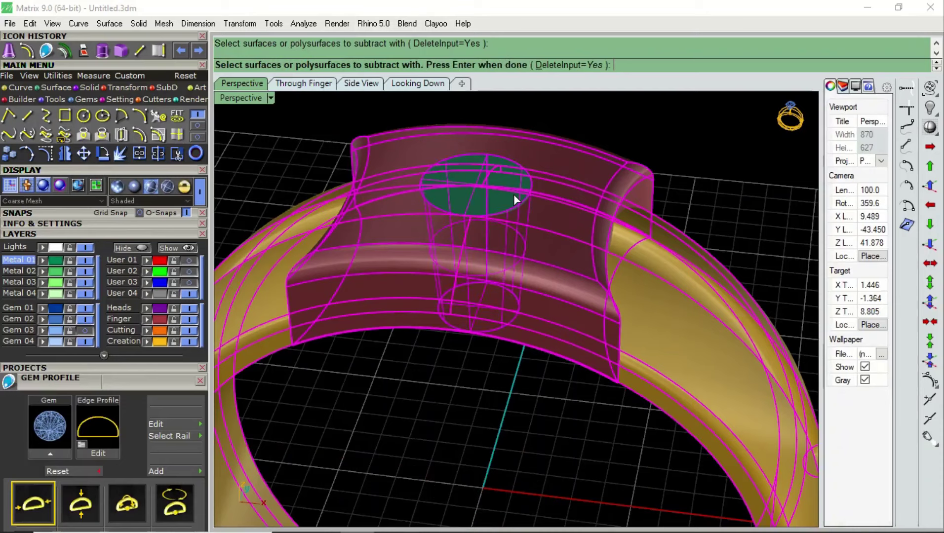
key("Return")
scroll(541, 199, "down", 3)
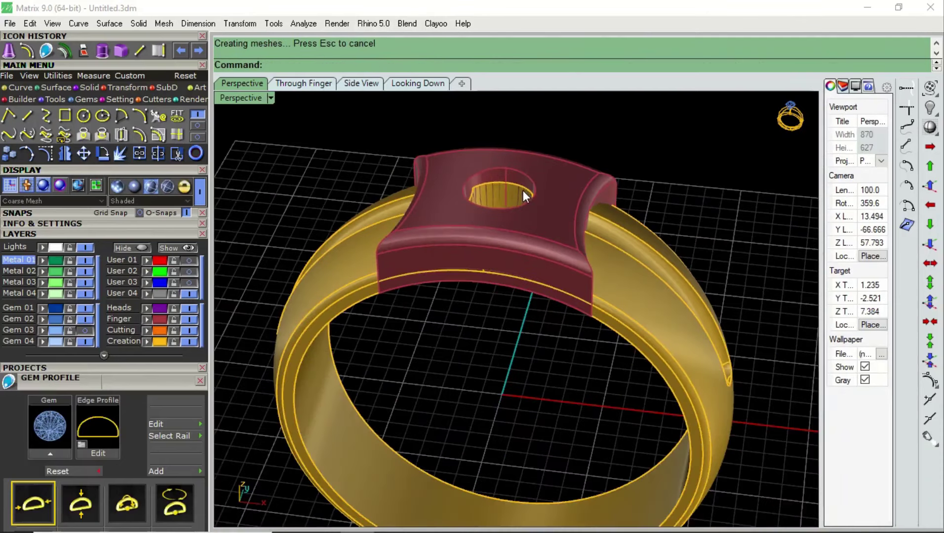
right_click_drag(541, 200, 529, 209)
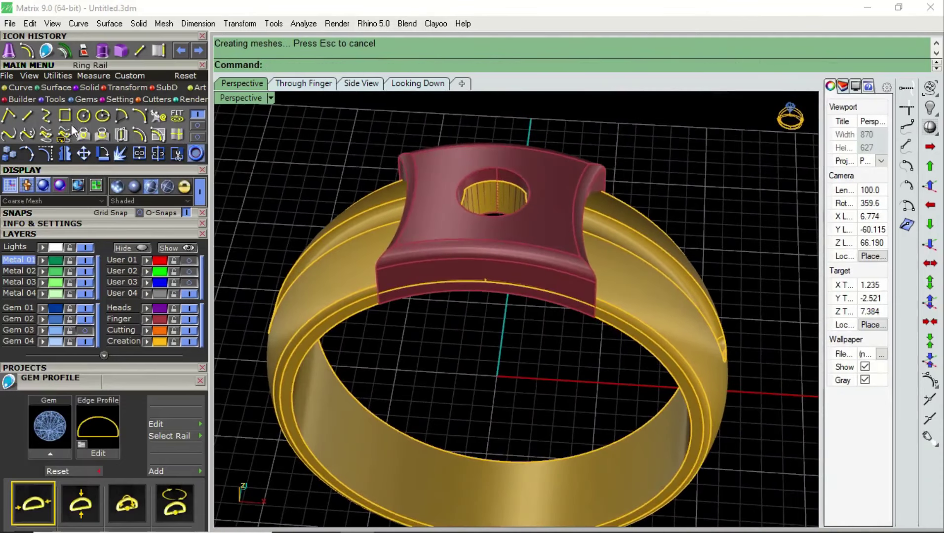
- Chamfer the top edge of the gem hole at the default 0.200
left_click(136, 25)
mouse_move(173, 478)
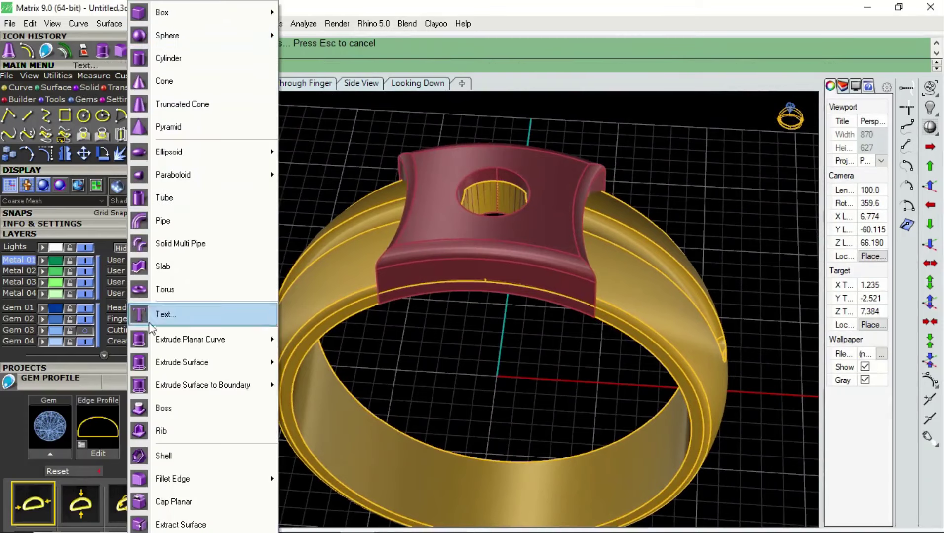
left_click(319, 518)
scroll(496, 240, "up", 3)
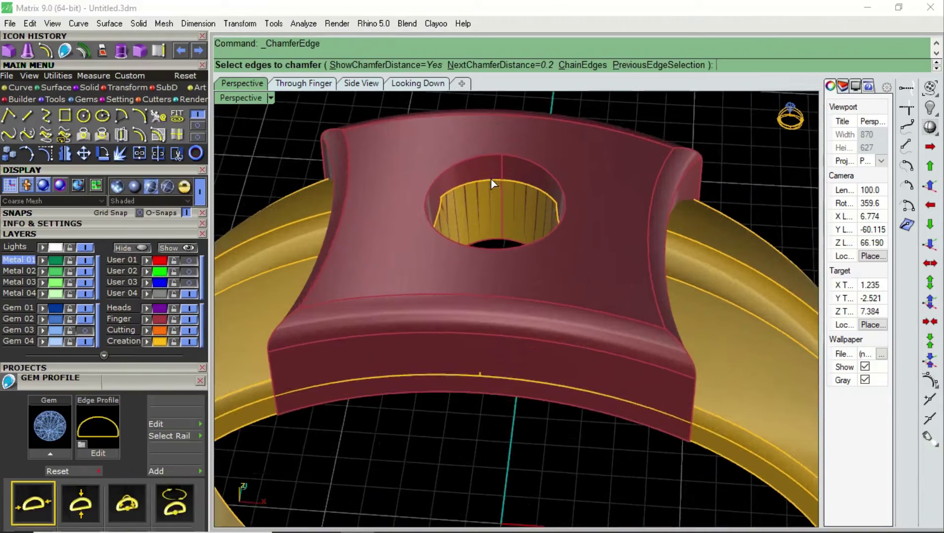
left_click(482, 152)
key("Return")
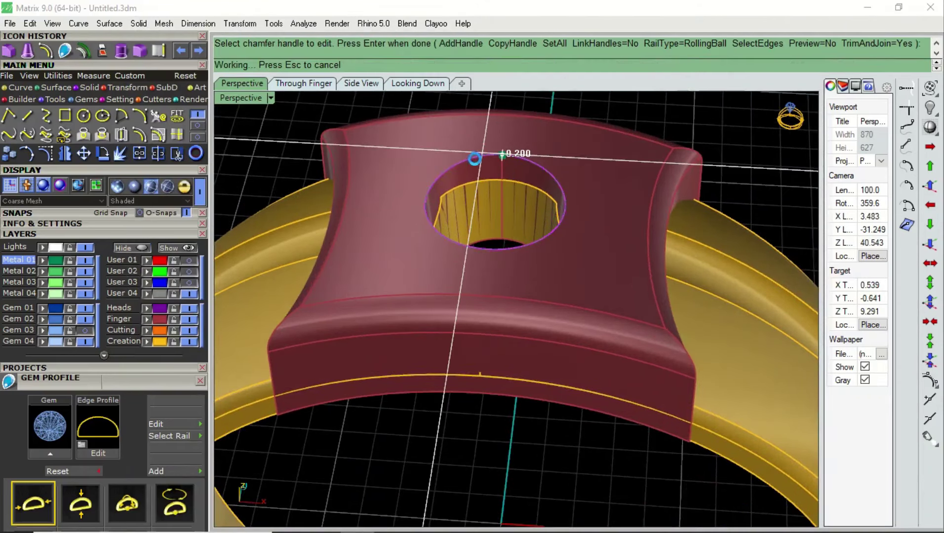
key("Return")
- Orbit to look straight down onto the head and the blue diamond
scroll(477, 190, "down", 2)
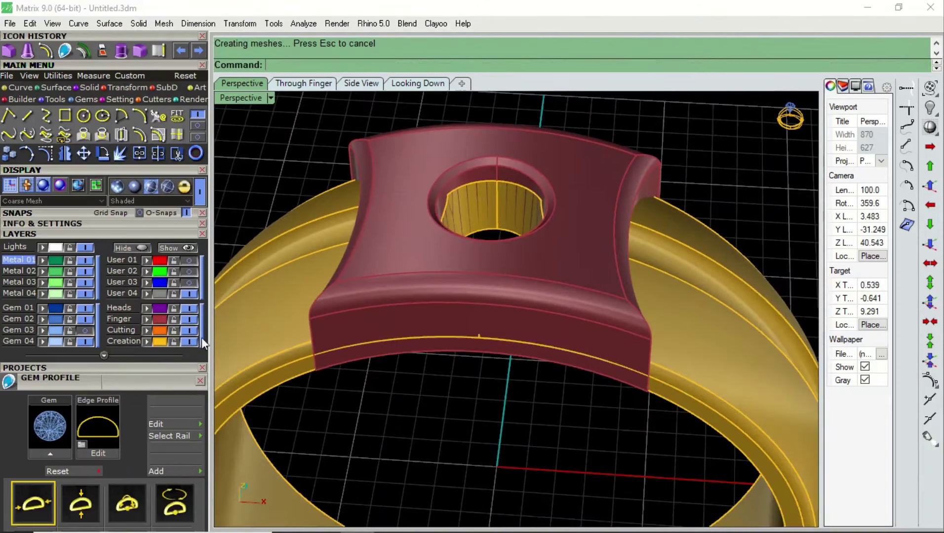
right_click_drag(521, 222, 503, 266)
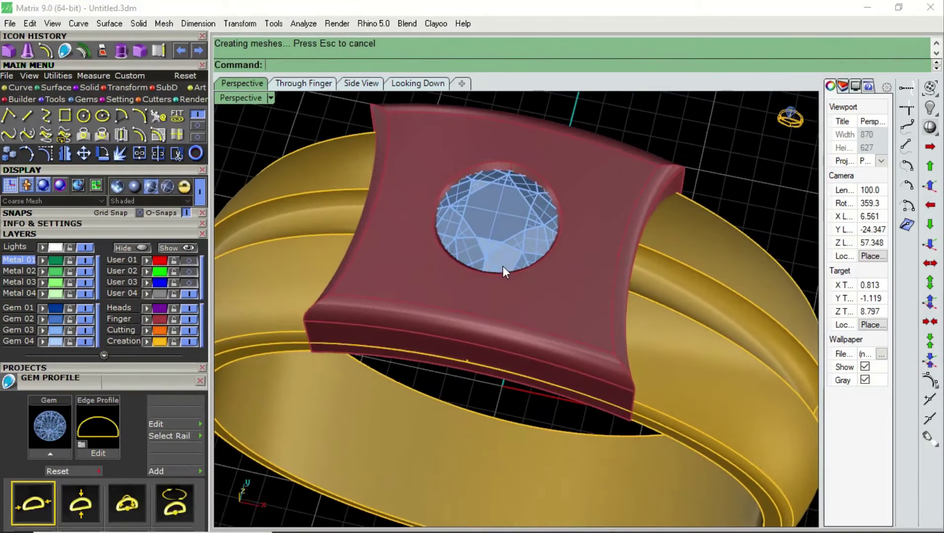
scroll(508, 247, "up", 2)
left_click(549, 244)
mouse_move(550, 244)
right_mouse_down()
mouse_move(565, 284)
mouse_move(559, 230)
right_mouse_up()
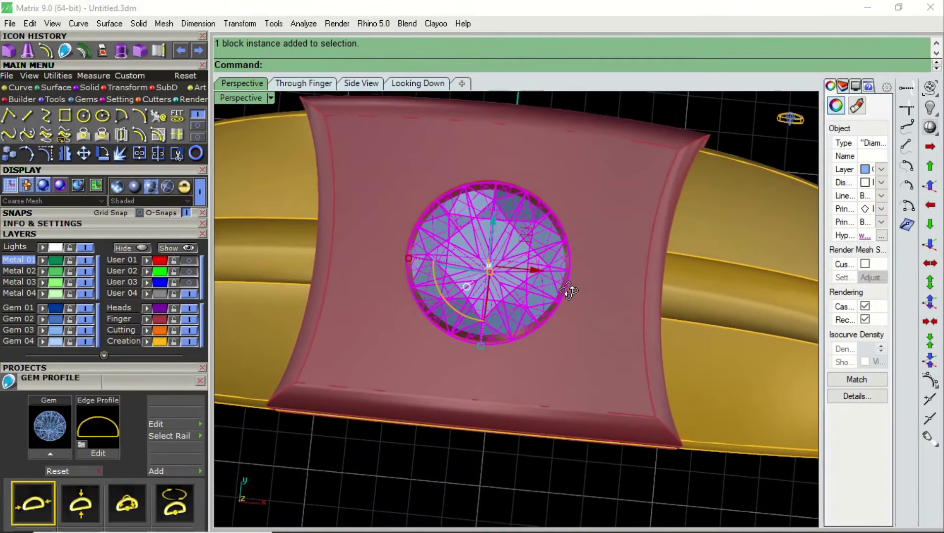
scroll(557, 225, "up", 3)
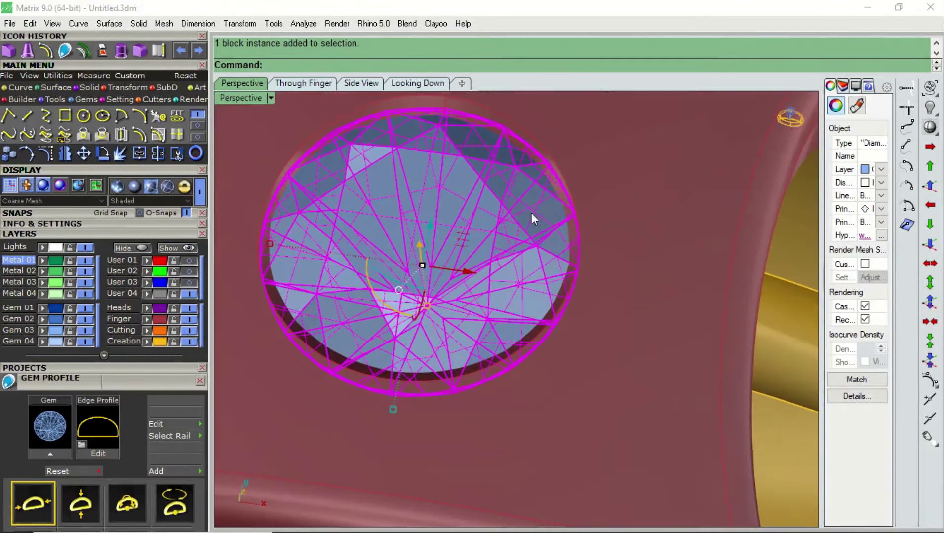
mouse_move(531, 213)
right_mouse_down()
mouse_move(526, 274)
mouse_move(511, 209)
right_mouse_up()
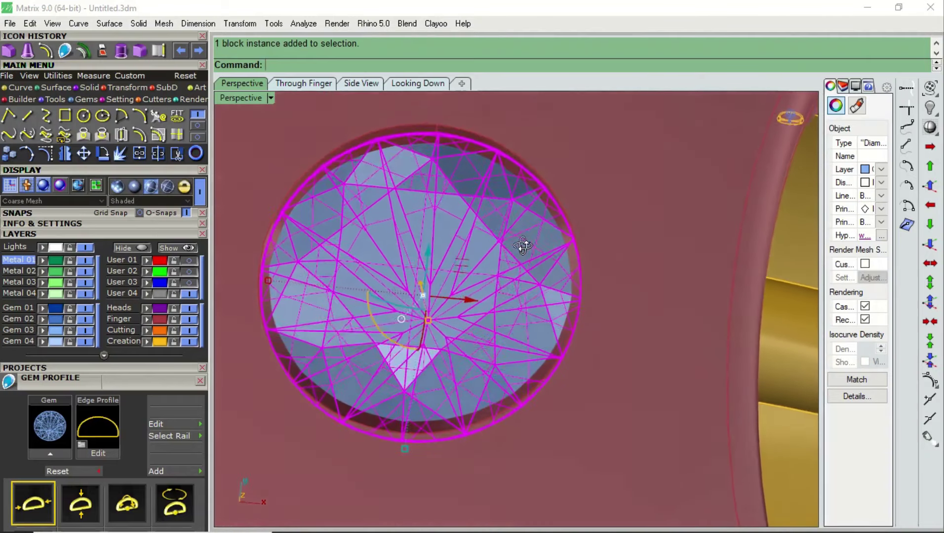
- Undo that chamfer and rechamfer the diamond seat's rim at 0.3
key("ctrl+z")
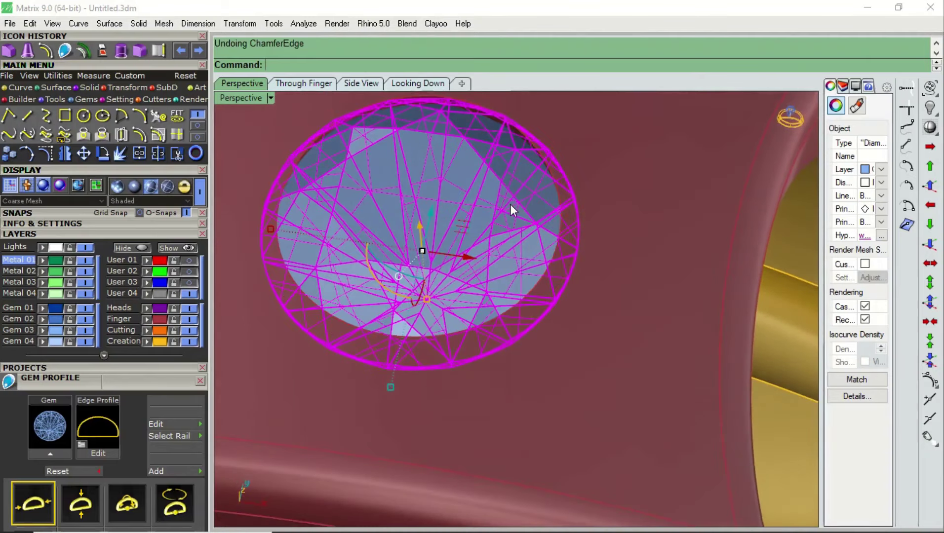
left_click(102, 50)
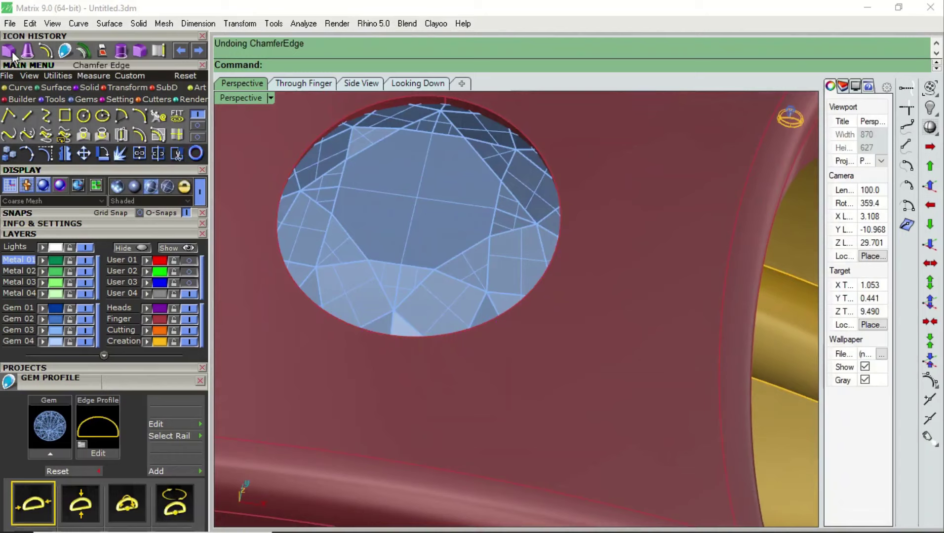
type(".3")
key("Return")
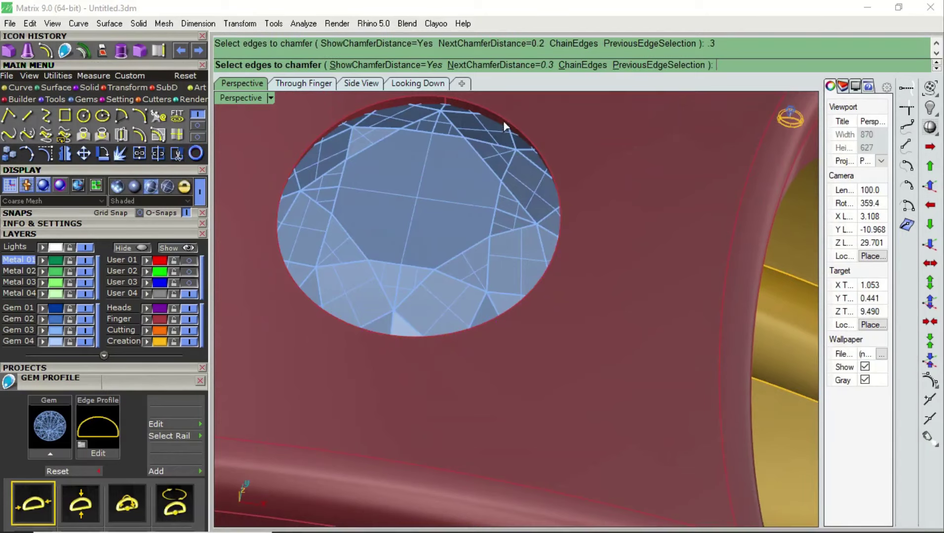
left_click(504, 124)
key("Return")
key("Return")
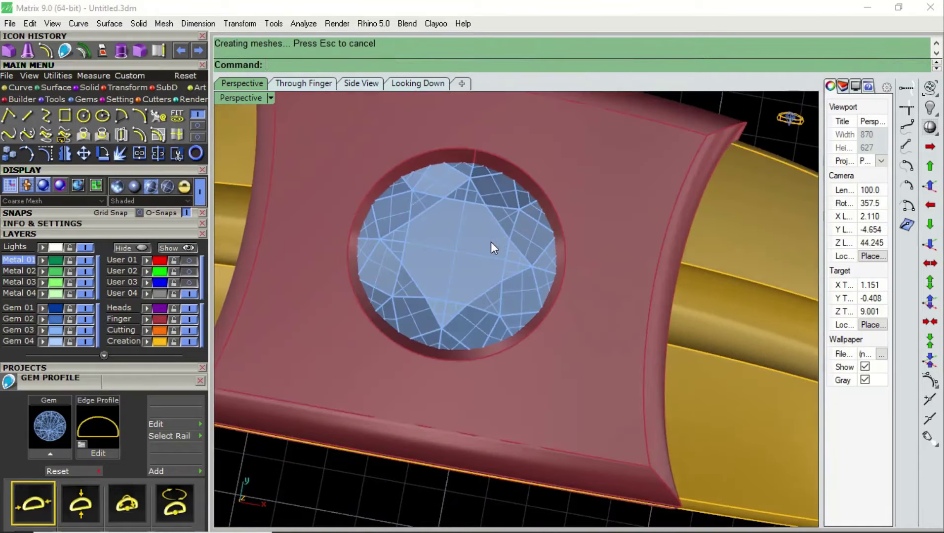
left_click(490, 241)
right_click_drag(492, 247, 494, 188)
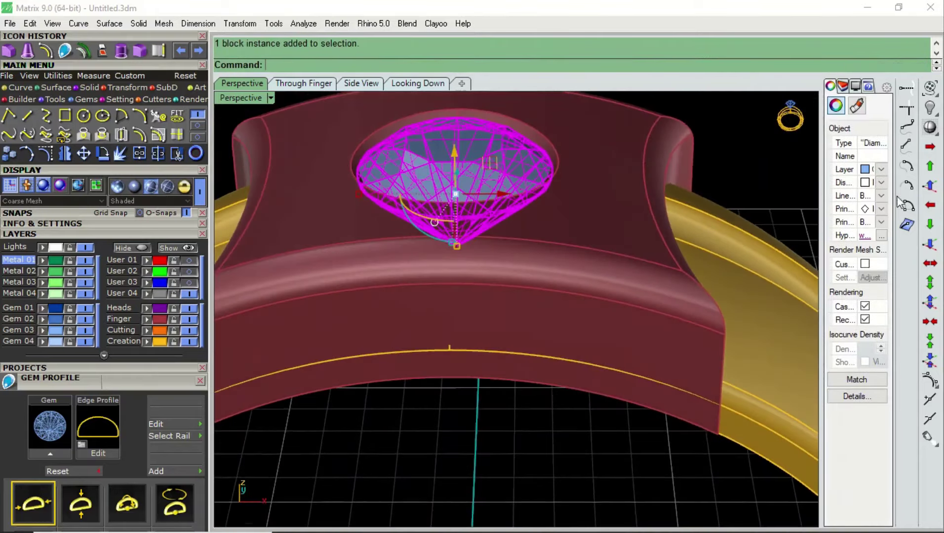
- Drop the diamond into its seat and lower it a further 0.05 along Z
left_click(903, 203)
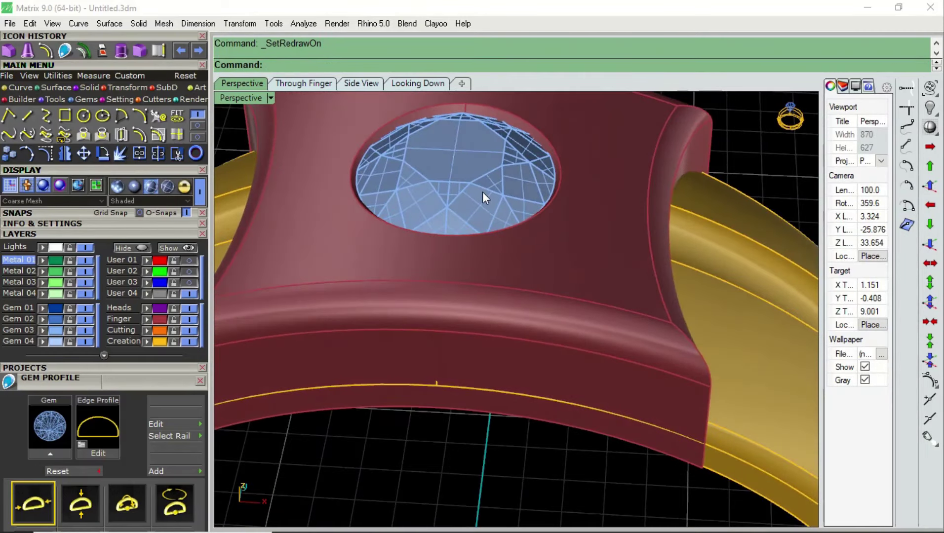
left_click(479, 187)
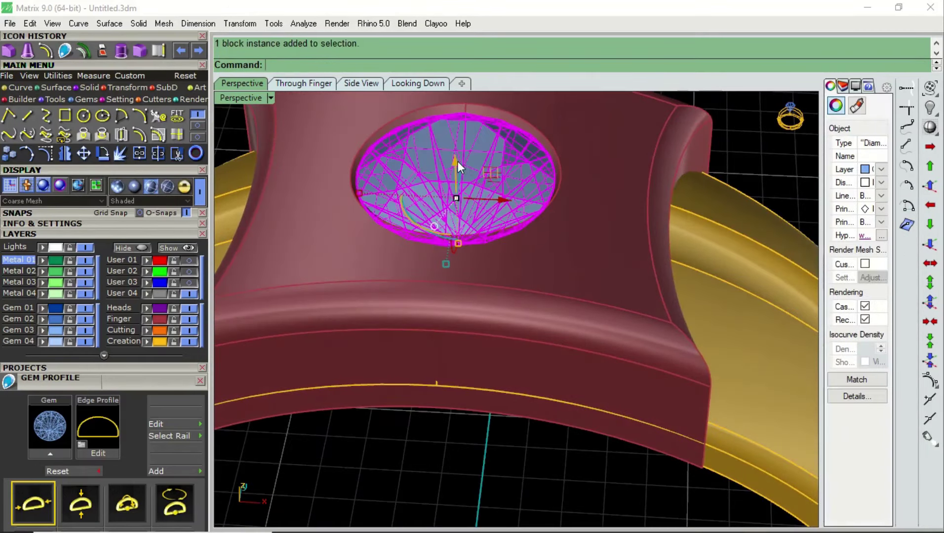
left_click(458, 161)
type("-.05")
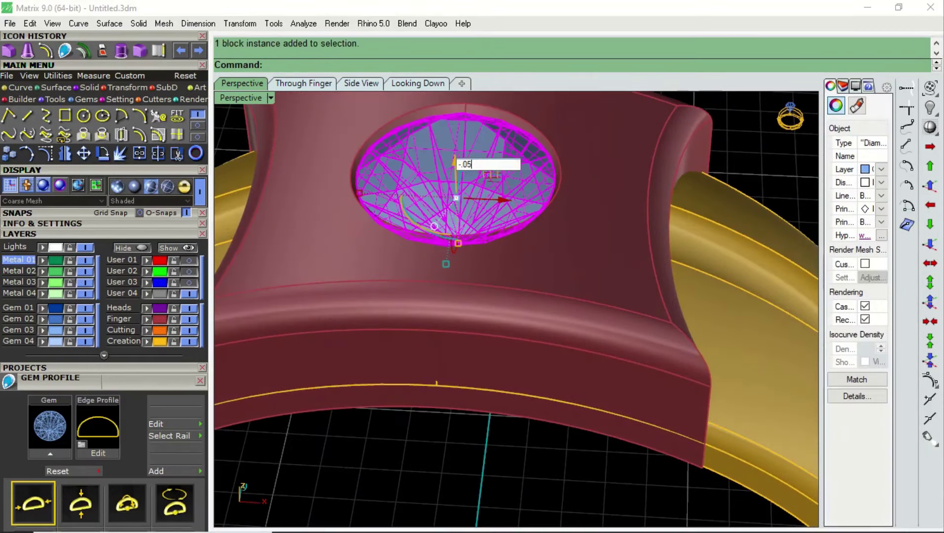
key("Return")
key("Escape")
- Inspect the ring from the top-down Looking Down view in Machine display
mouse_move(458, 204)
right_mouse_down()
mouse_move(476, 193)
mouse_move(413, 116)
right_mouse_up()
left_click(417, 83)
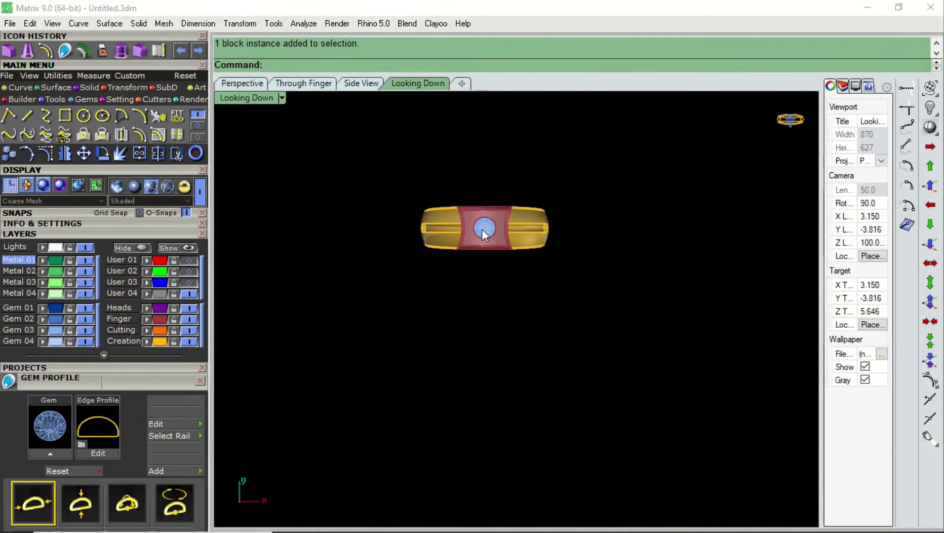
scroll(481, 230, "up", 3)
right_click_drag(474, 295, 472, 314)
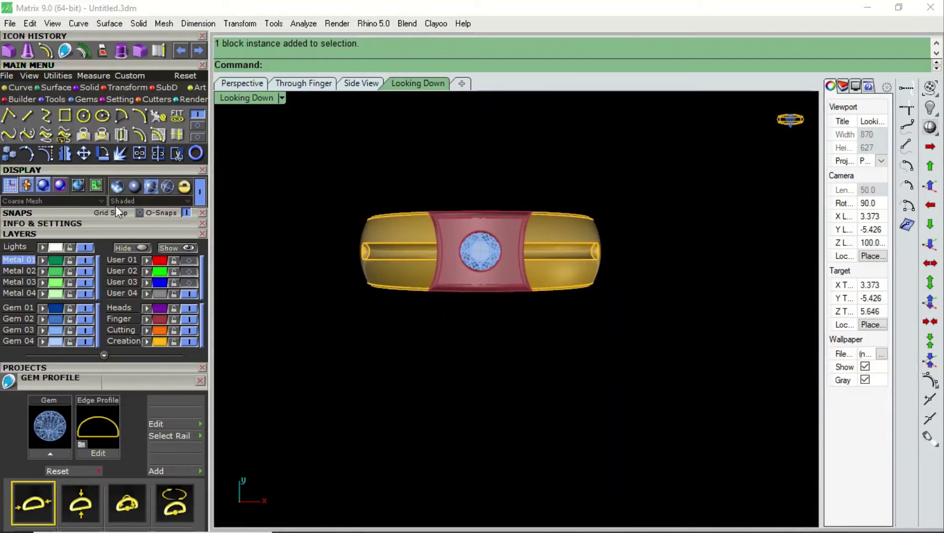
left_click(129, 188)
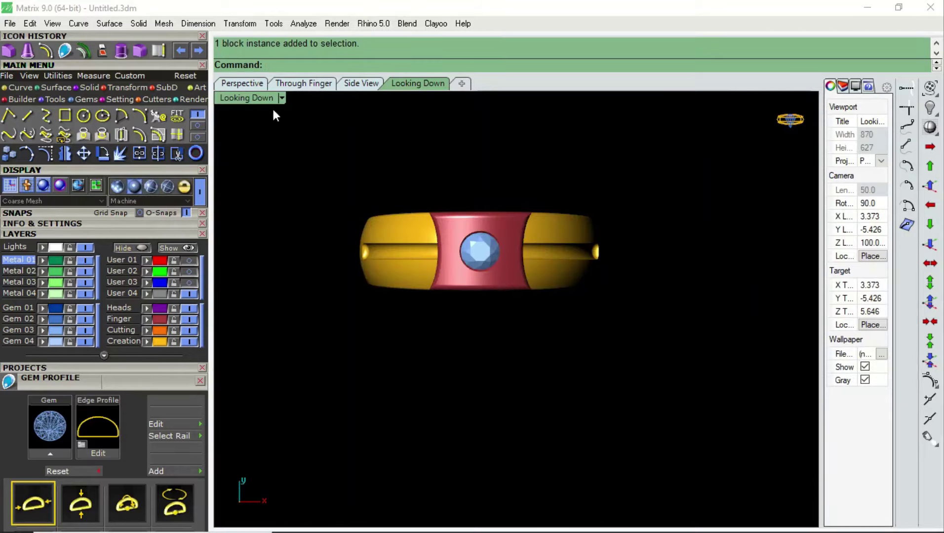
- Return to the perspective view and orbit around the ring
left_click(242, 83)
mouse_move(547, 349)
right_mouse_down()
mouse_move(522, 210)
mouse_move(537, 278)
right_mouse_up()
scroll(497, 316, "up", 2)
mouse_move(497, 316)
right_mouse_down()
mouse_move(404, 323)
mouse_move(514, 355)
mouse_move(611, 263)
mouse_move(684, 246)
right_mouse_up()
scroll(573, 234, "down", 4)
right_click_drag(573, 234, 560, 330)
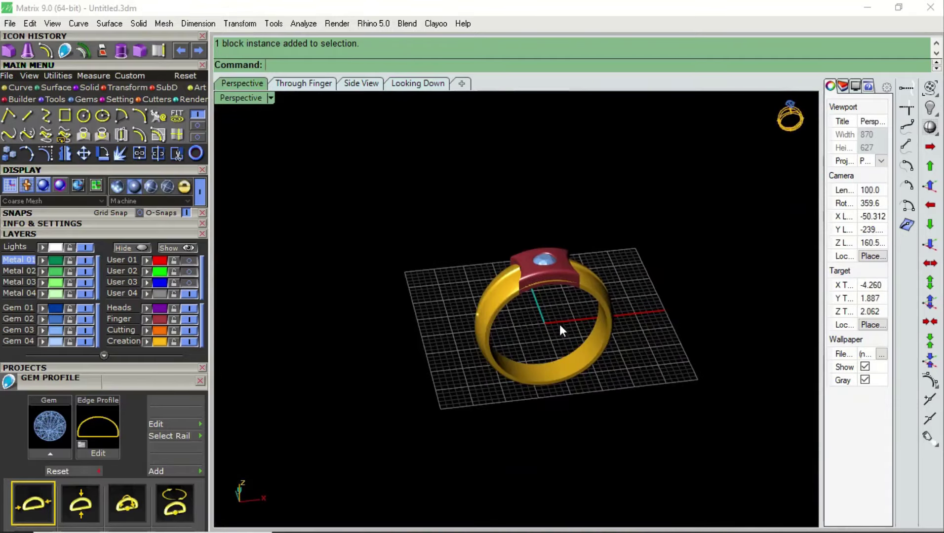
- Orbit to a low front view and restore shaded display with wireframe
scroll(558, 296, "up", 3)
scroll(568, 274, "down", 3)
scroll(592, 284, "down", 1)
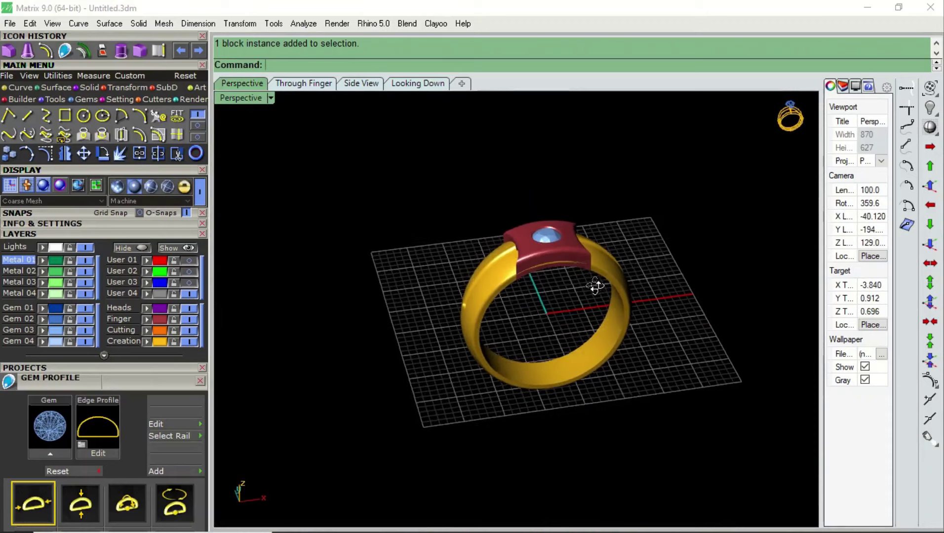
mouse_move(595, 286)
right_mouse_down()
mouse_move(630, 312)
mouse_move(626, 295)
right_mouse_up()
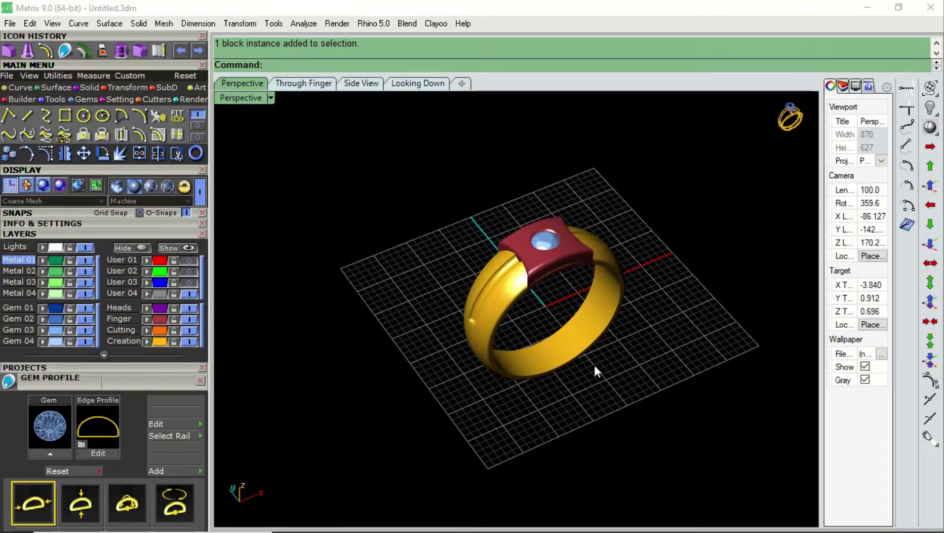
right_click_drag(593, 363, 527, 289)
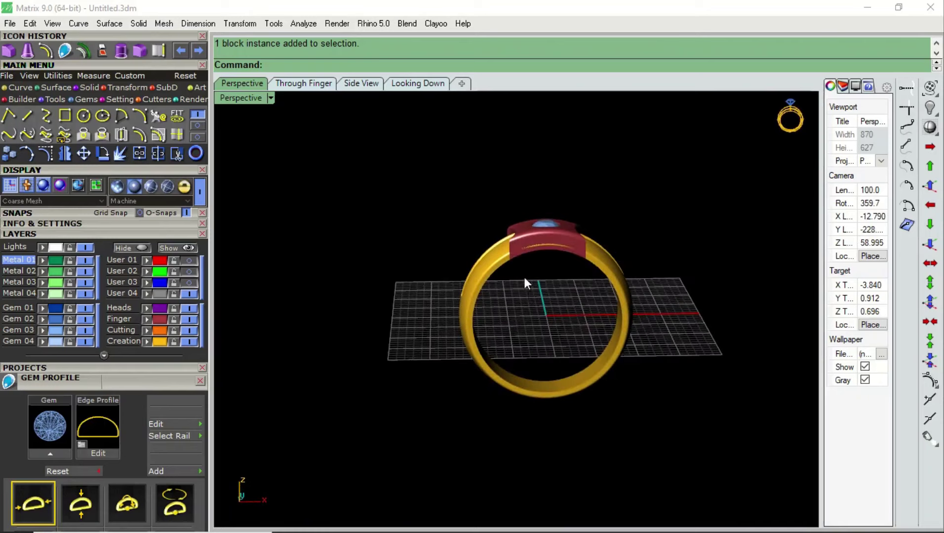
left_click(151, 187)
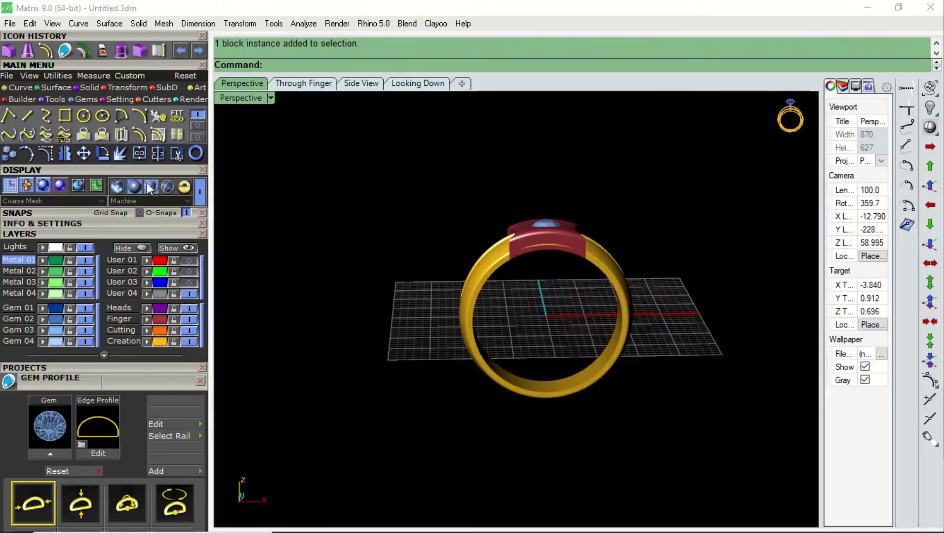
mouse_move(611, 304)
right_mouse_down()
mouse_move(584, 342)
mouse_move(595, 360)
right_mouse_up()
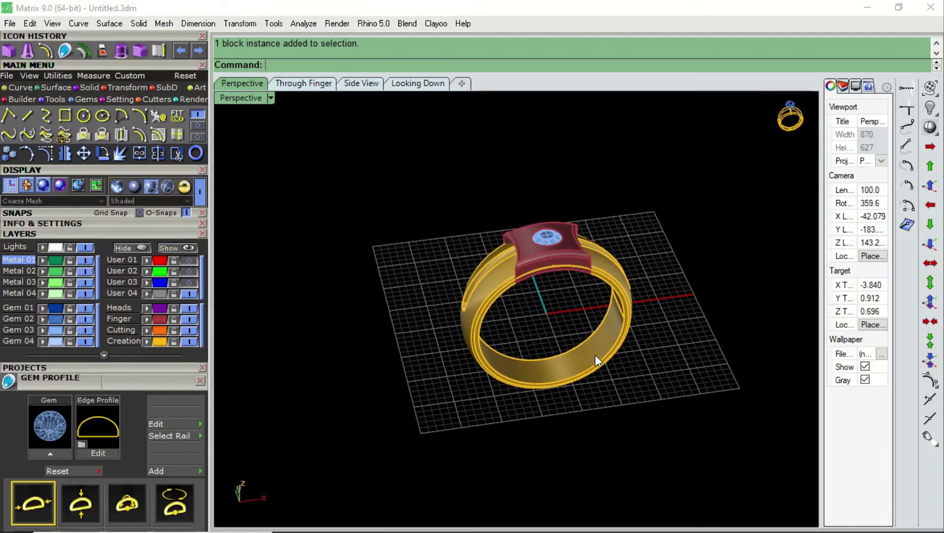
left_click(188, 282)
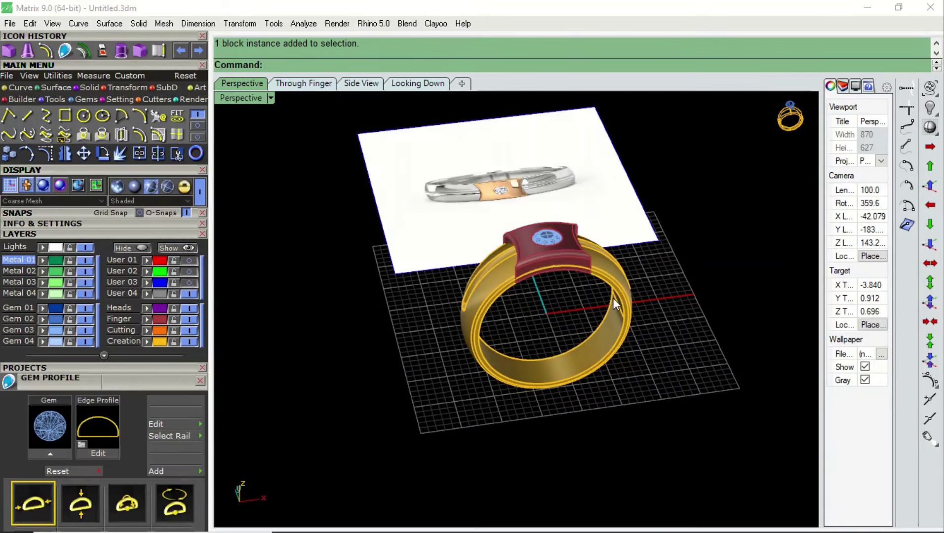
mouse_move(611, 299)
right_mouse_down()
mouse_move(611, 368)
mouse_move(548, 306)
mouse_move(546, 286)
right_mouse_up()
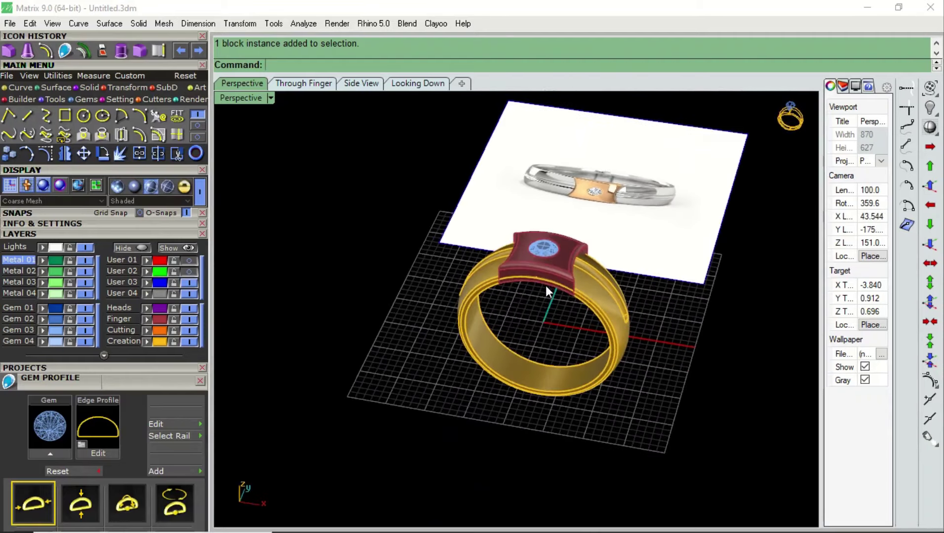
right_click_drag(556, 329, 570, 236)
scroll(570, 236, "up", 3)
scroll(576, 279, "down", 1)
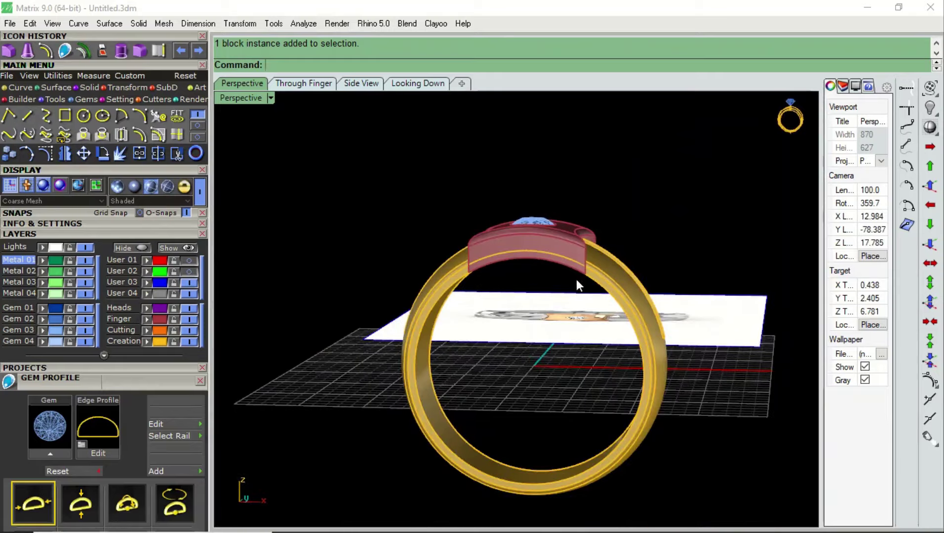
mouse_move(576, 279)
right_mouse_down()
mouse_move(591, 217)
mouse_move(573, 321)
mouse_move(607, 274)
mouse_move(591, 322)
mouse_move(536, 358)
mouse_move(498, 357)
mouse_move(634, 289)
mouse_move(676, 303)
mouse_move(653, 331)
mouse_move(601, 352)
mouse_move(564, 270)
mouse_move(548, 365)
right_mouse_up()
scroll(591, 210, "up", 3)
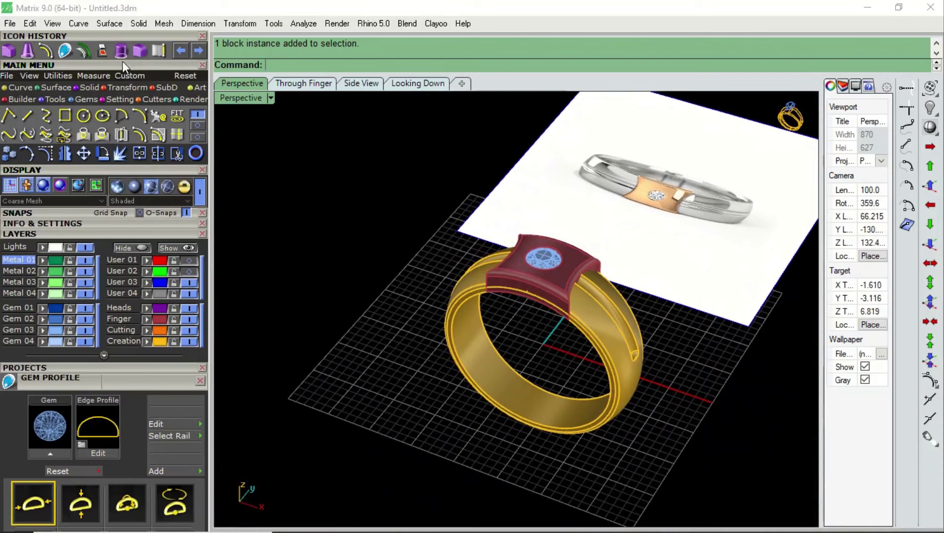
scroll(559, 210, "down", 2)
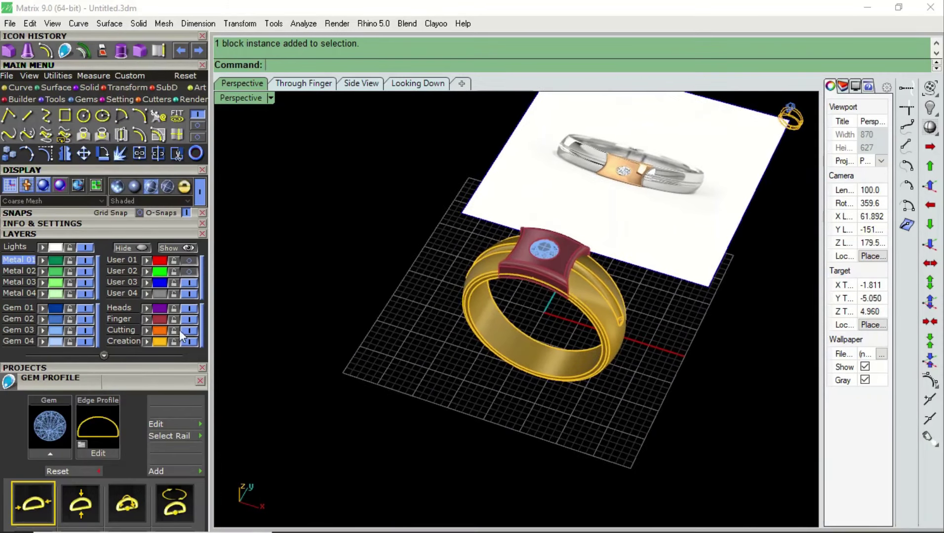
left_click(190, 271)
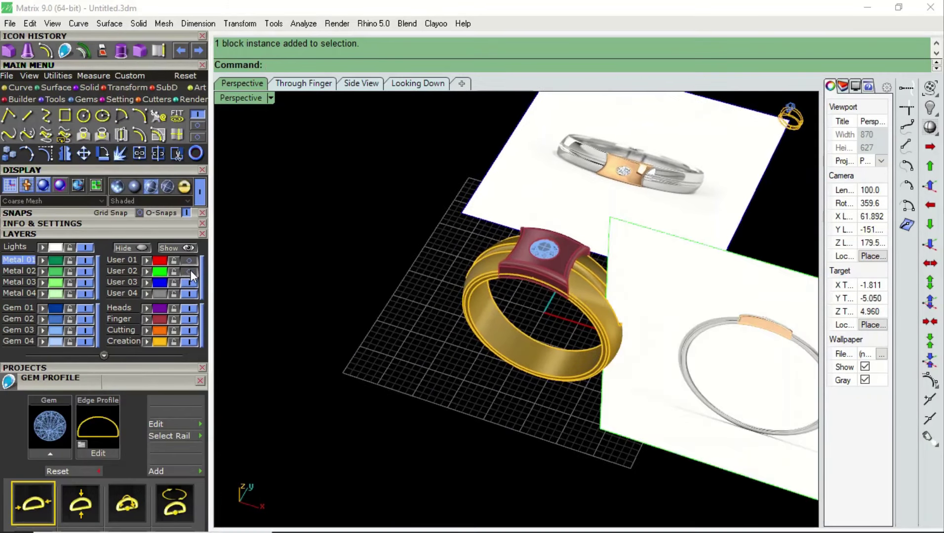
left_click(190, 271)
left_click(190, 281)
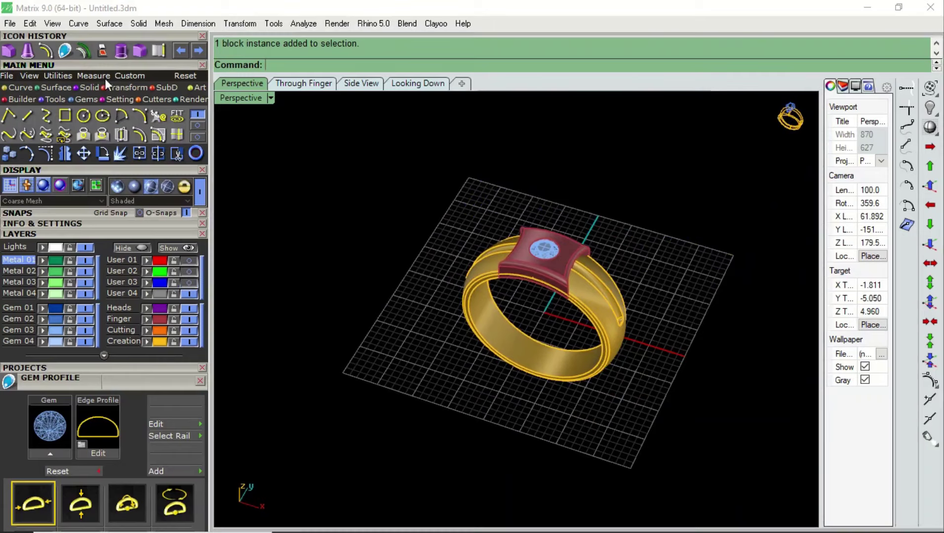
- Extract copies of the band's inner and outer surfaces, keeping the originals
left_click(83, 88)
left_click(102, 116)
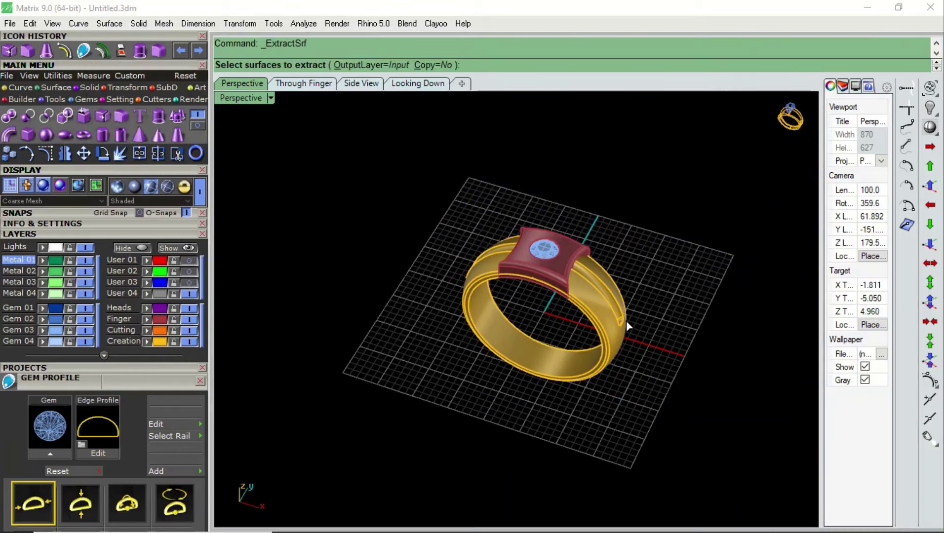
scroll(626, 320, "up", 3)
left_click(615, 342)
scroll(595, 343, "up", 3)
scroll(612, 340, "up", 2)
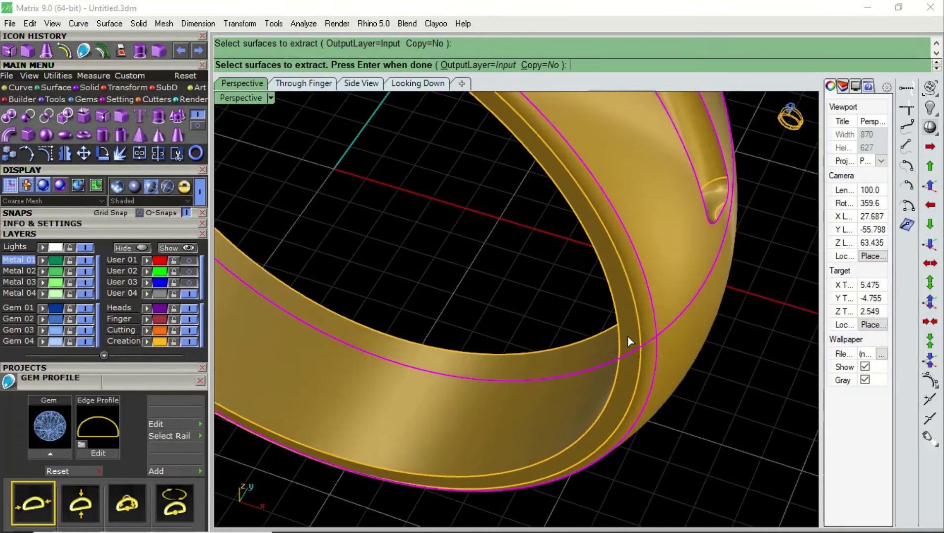
left_click(628, 336)
scroll(596, 316, "down", 4)
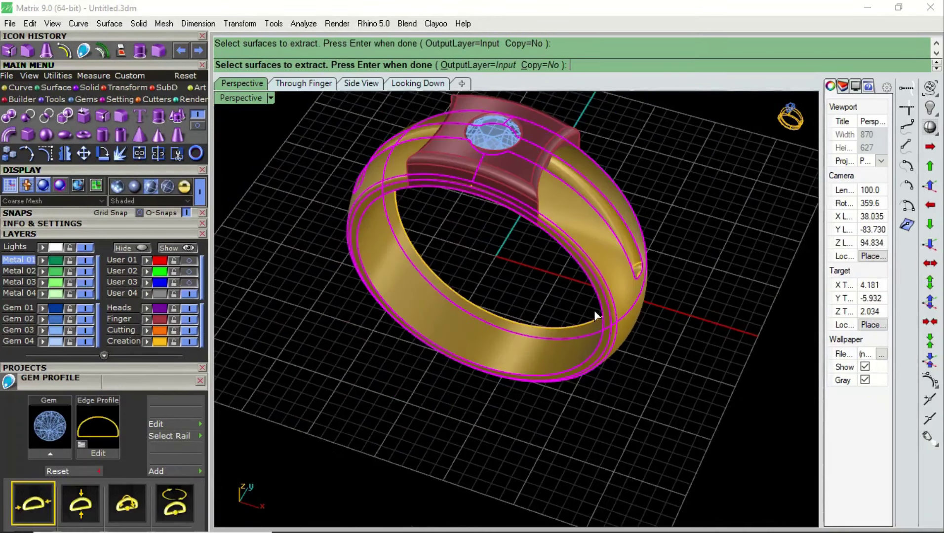
left_click(545, 64)
key("Return")
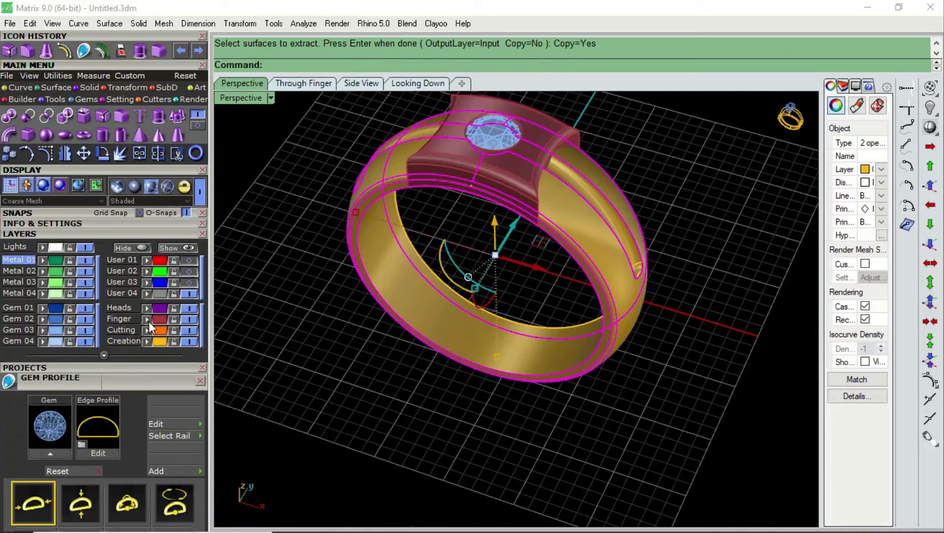
- Turn off the gold Creation and red Finger layers, then show the surface-editing tools
left_click(415, 402)
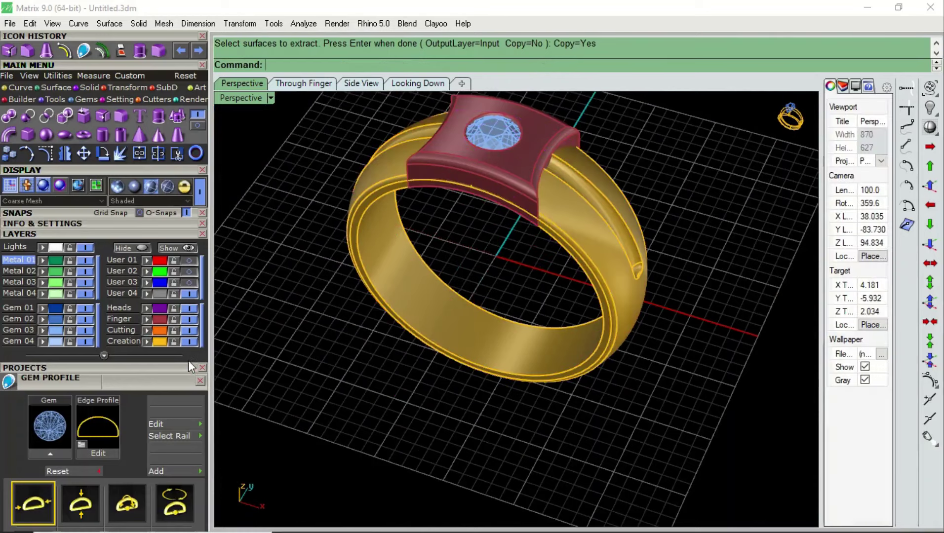
left_click(188, 341)
left_click(189, 319)
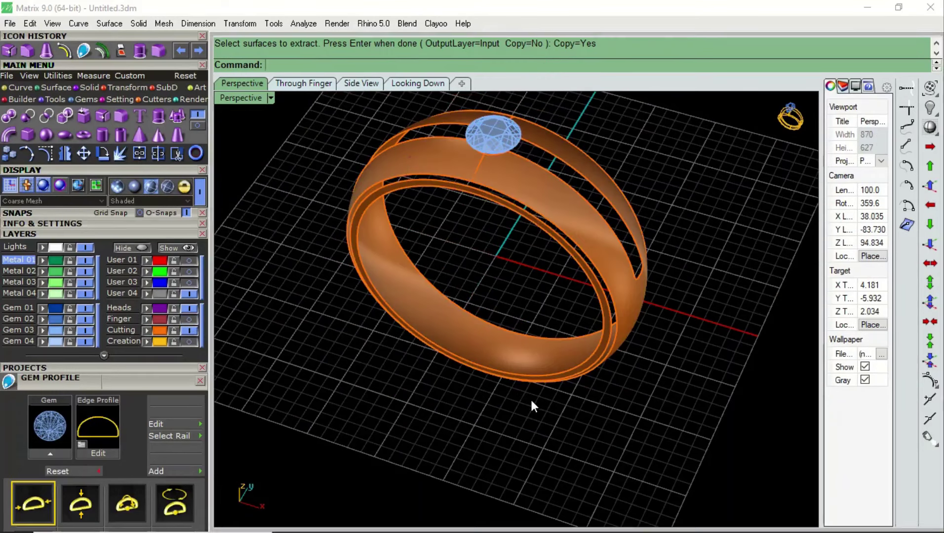
left_click(60, 87)
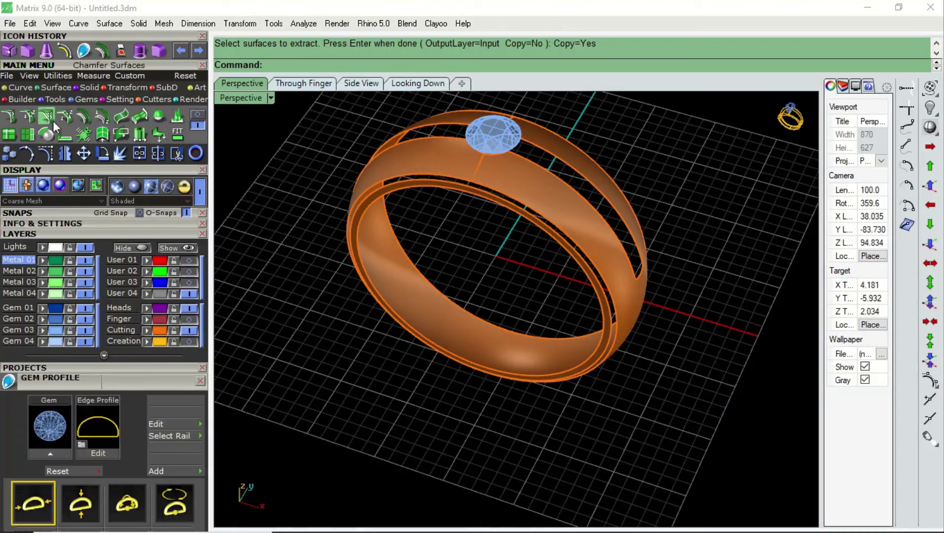
left_click(199, 123)
- Untrim the ring's top cut opening and its inner trimmed band edges
left_click(66, 134)
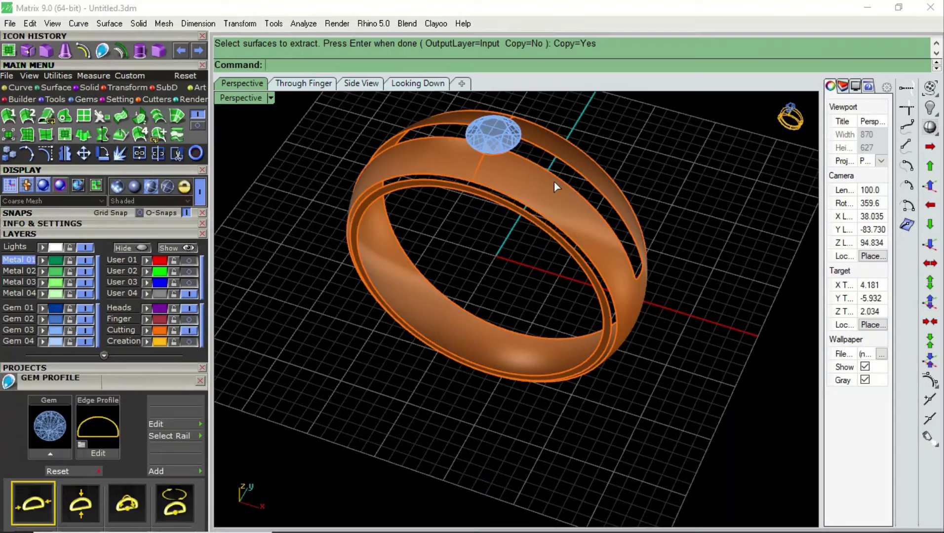
left_click(557, 181)
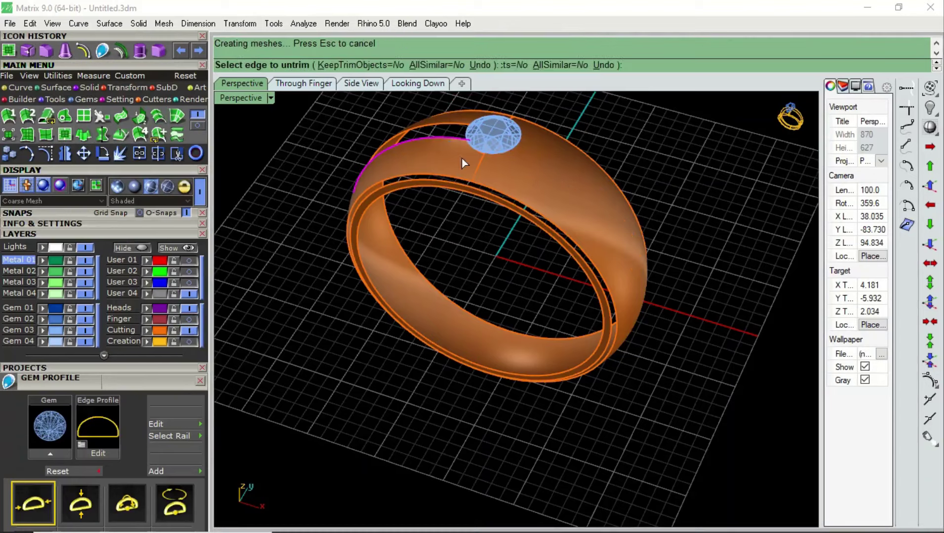
left_click(493, 194)
left_click(494, 194)
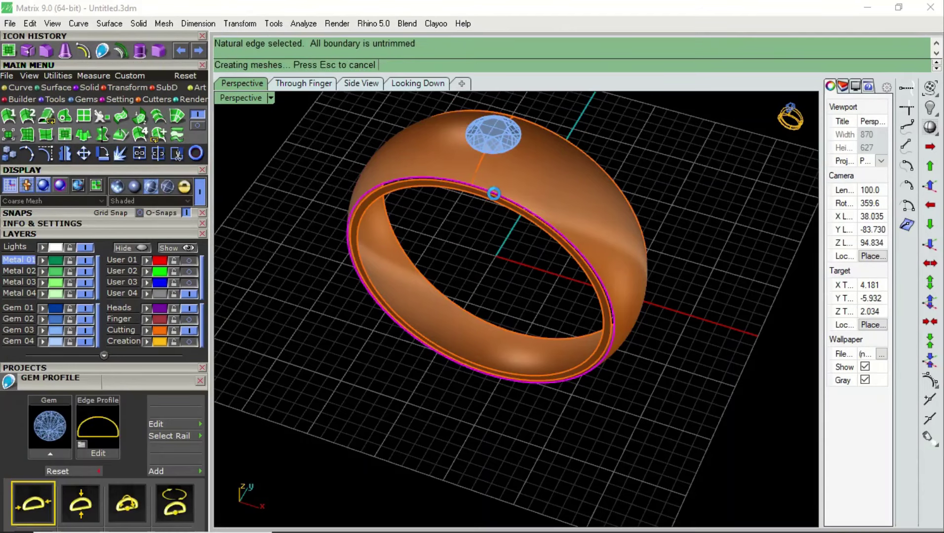
left_click(518, 212)
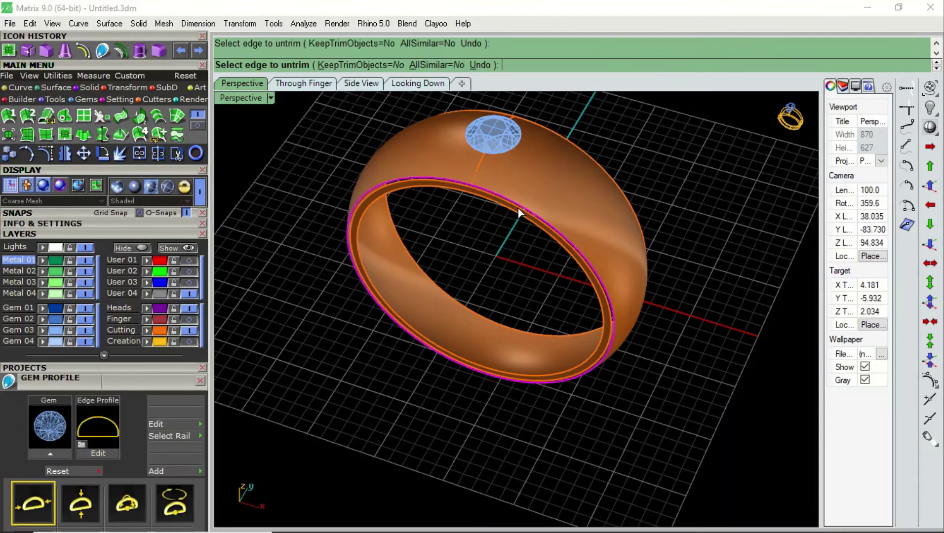
scroll(551, 216, "up", 2)
scroll(551, 215, "up", 2)
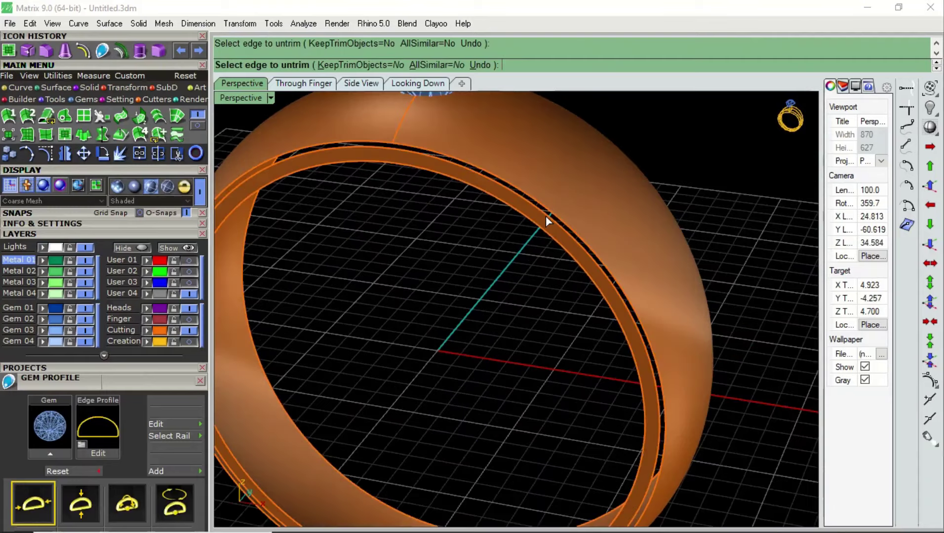
scroll(545, 216, "up", 2)
scroll(545, 216, "up", 2)
scroll(544, 218, "down", 3)
left_click(539, 226)
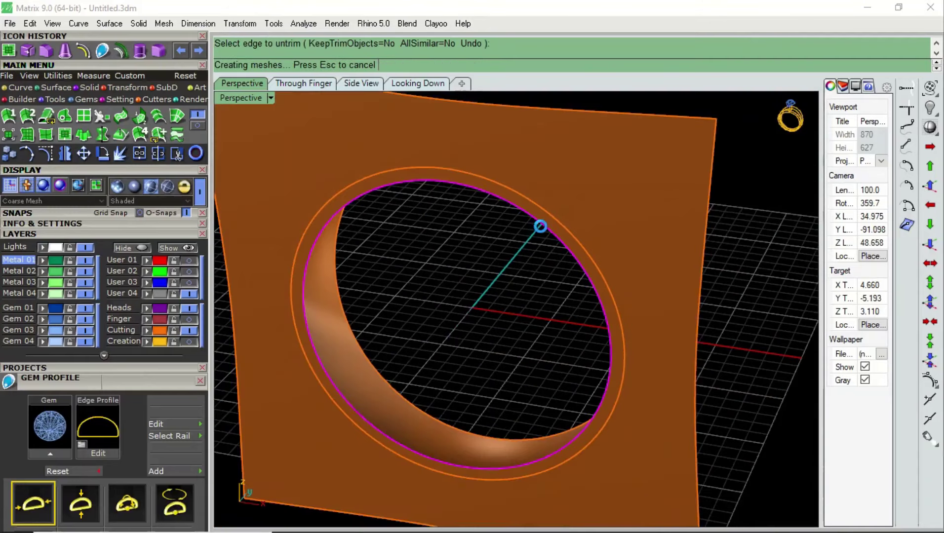
mouse_move(540, 226)
right_mouse_down()
mouse_move(571, 230)
mouse_move(592, 200)
right_mouse_up()
- Offset the flat side plane 0.5 toward the band and delete the original
left_click(590, 199)
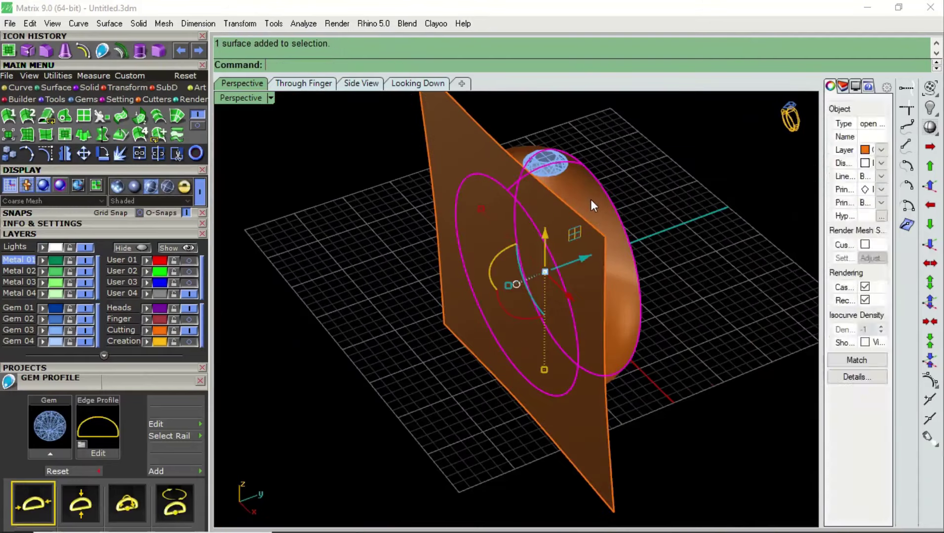
right_click(86, 52)
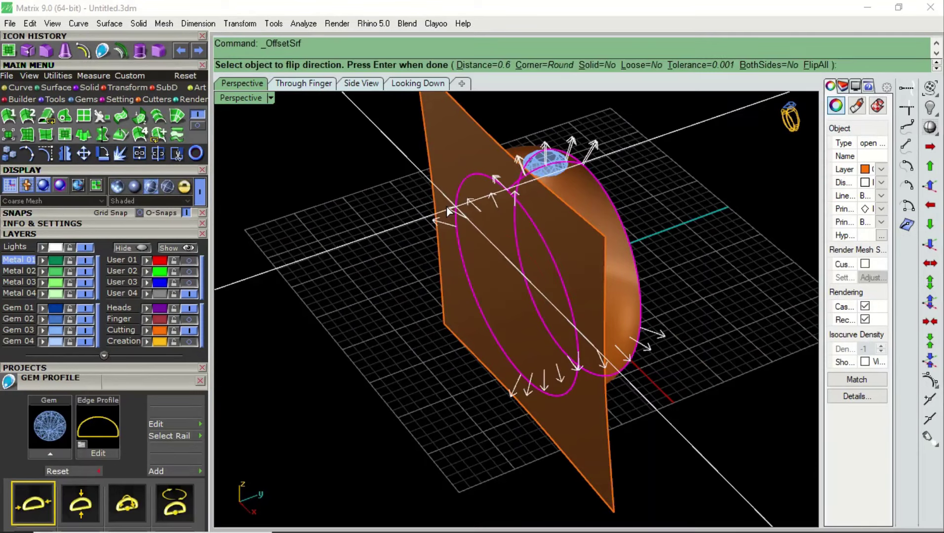
type("f")
key("Return")
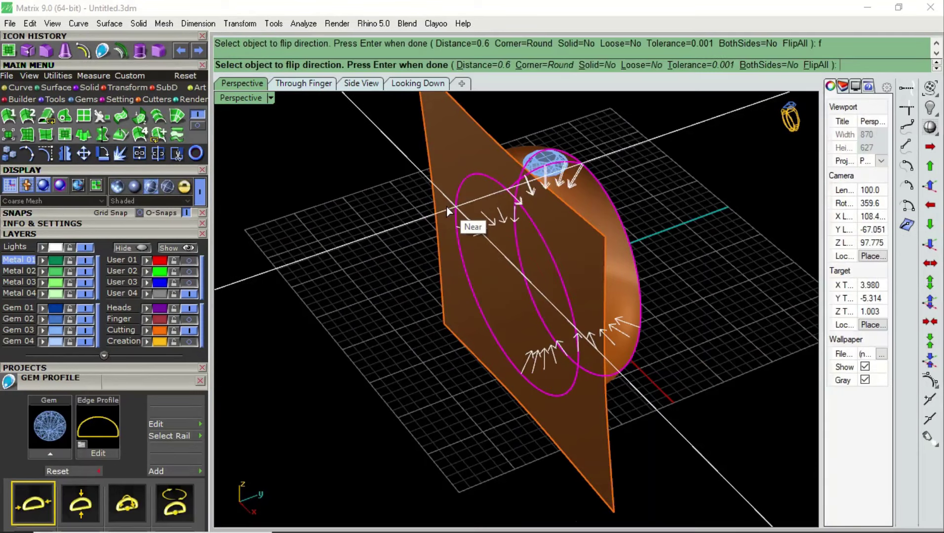
type("6")
key("Return")
left_click(492, 65)
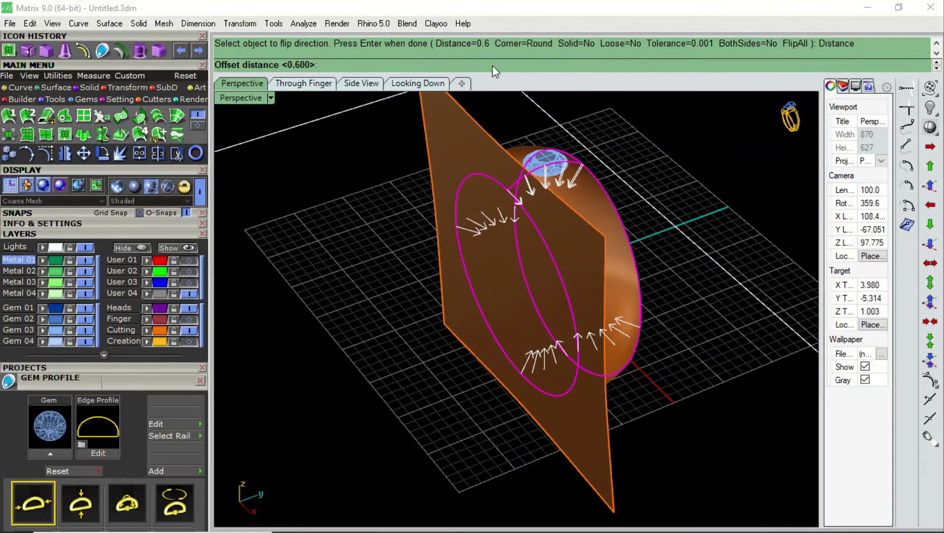
type("5")
key("Return")
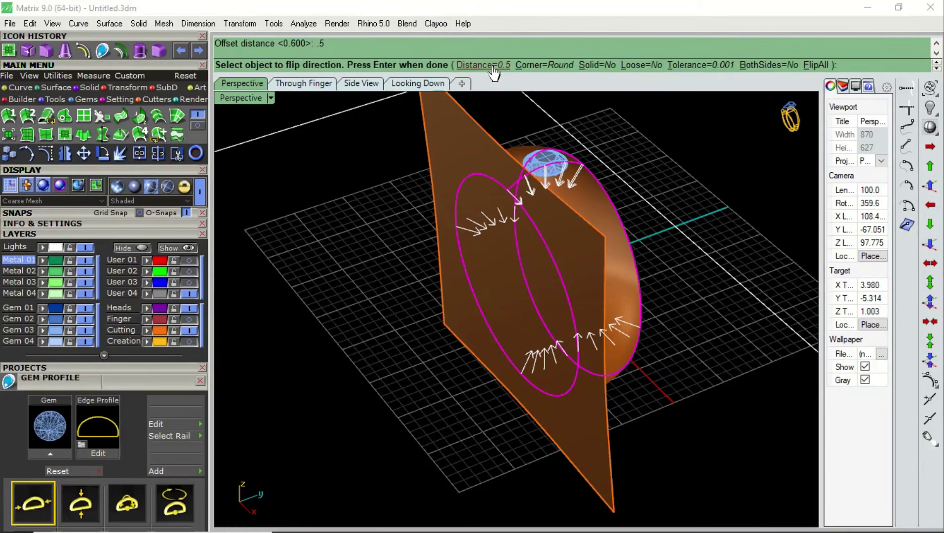
key("Return")
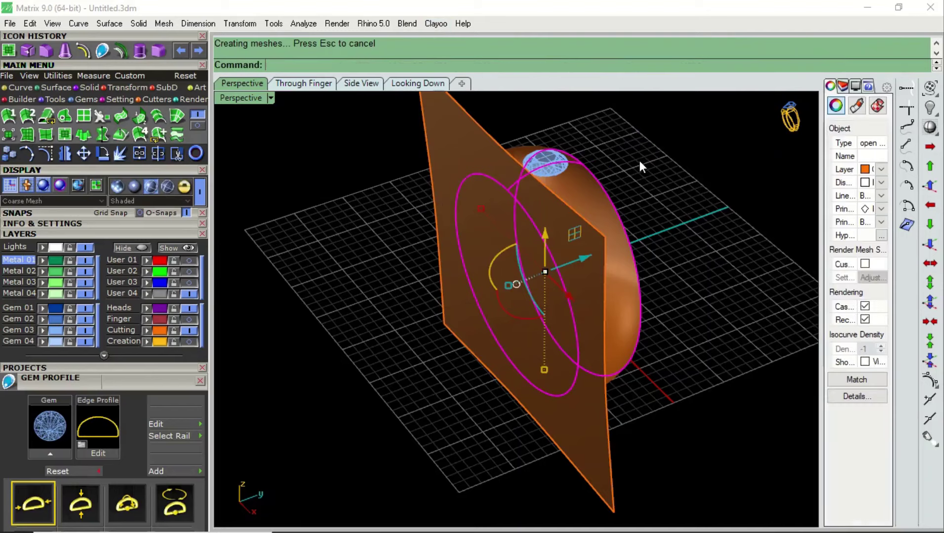
key("Delete")
- Offset the orange side plane toward the band at 0.9 and delete the original
right_click_drag(539, 255, 545, 197)
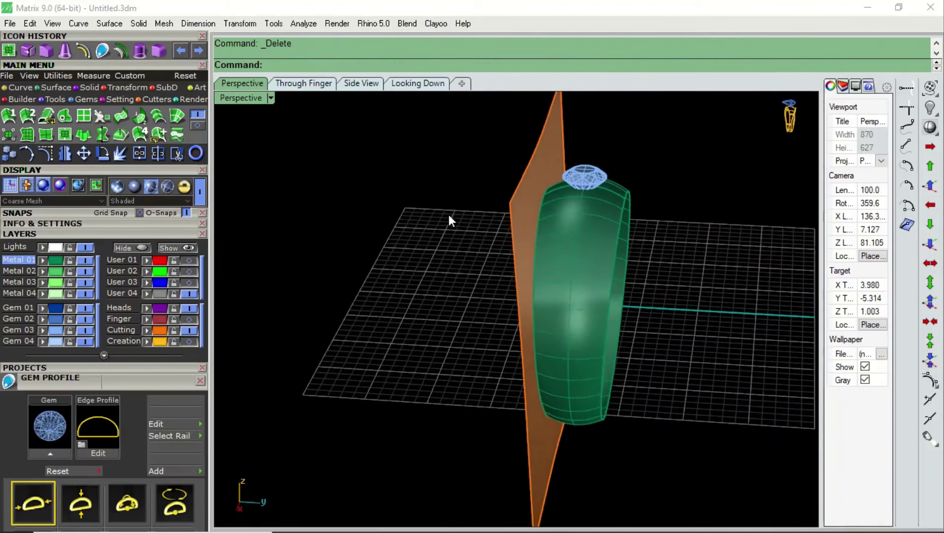
left_click(545, 197)
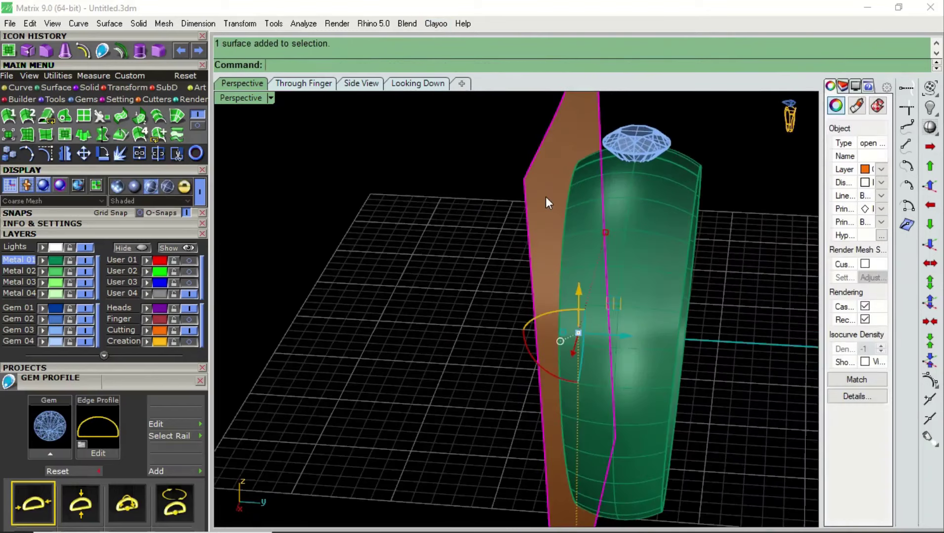
left_click(123, 50)
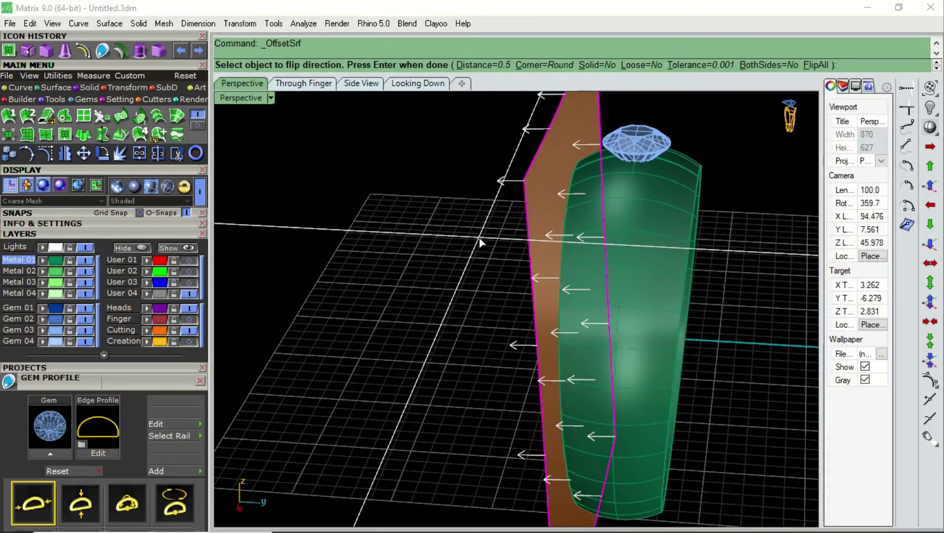
type("f")
key("Return")
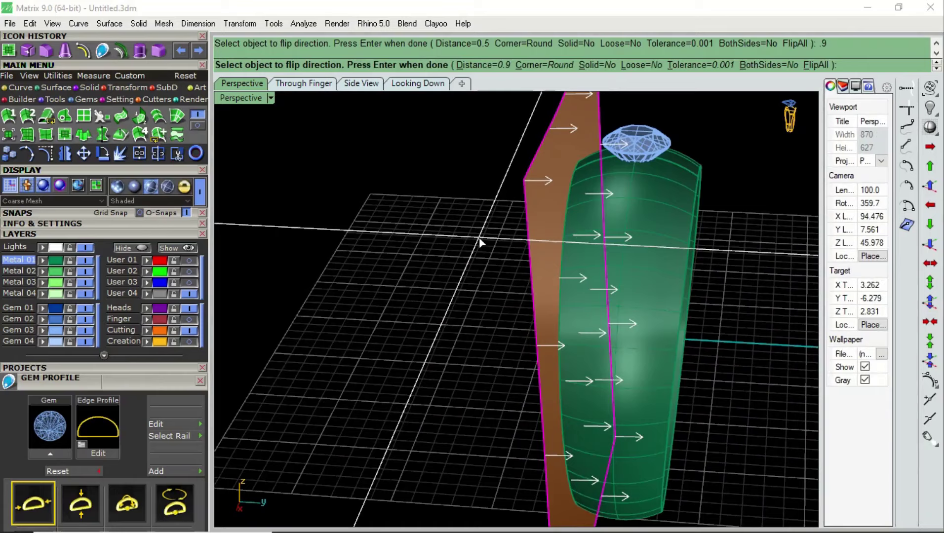
key("Return")
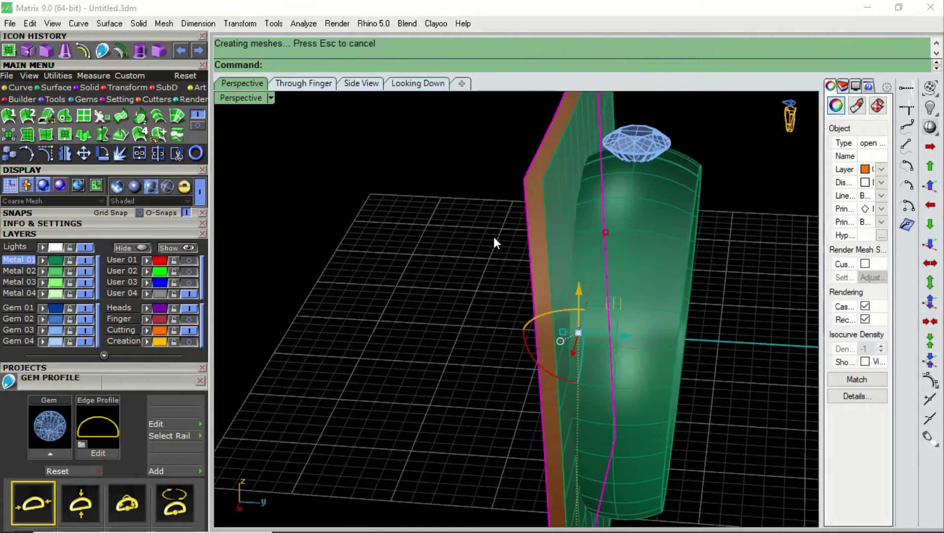
key("Delete")
right_click_drag(501, 236, 579, 278)
- Mirror the green plane across the ring centre to make a second cutting plane
scroll(568, 267, "up", 2)
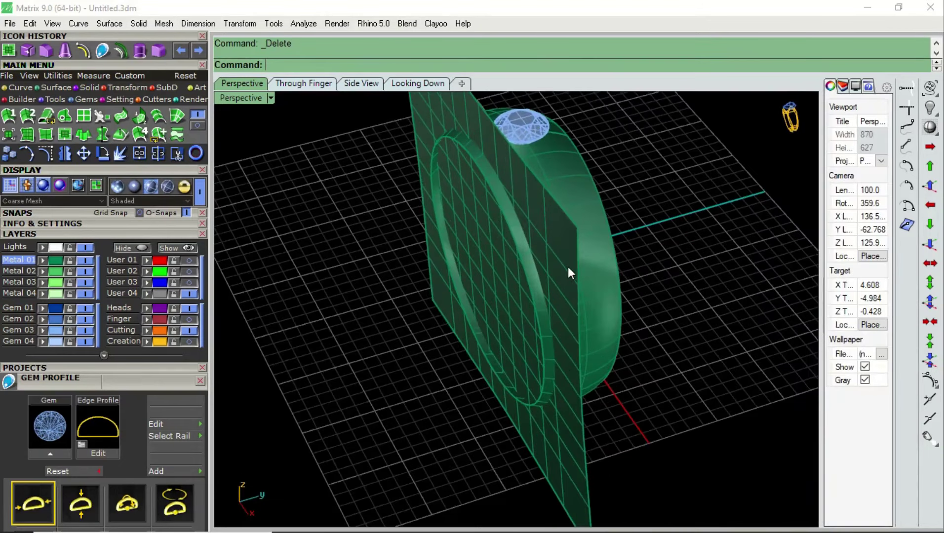
left_click(498, 255)
type("irror")
key("Return")
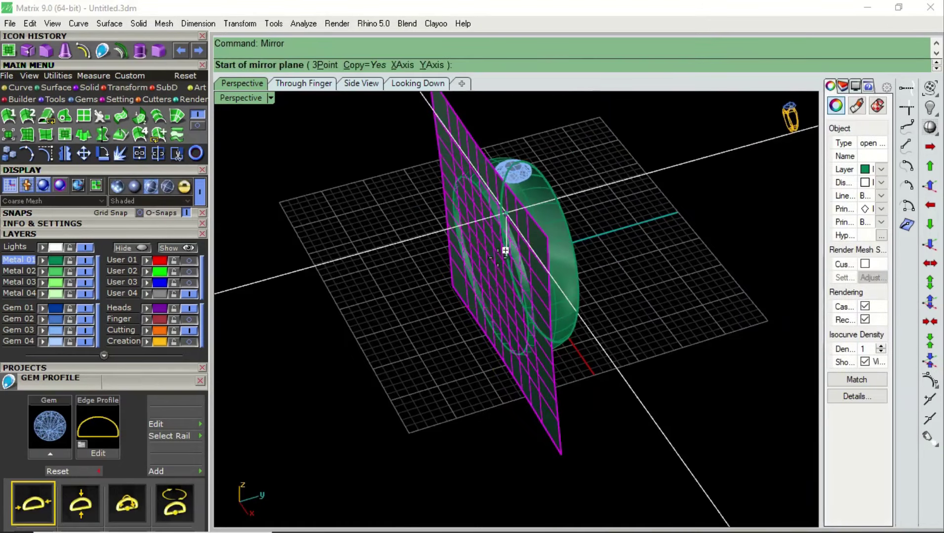
left_click(513, 260)
type("0")
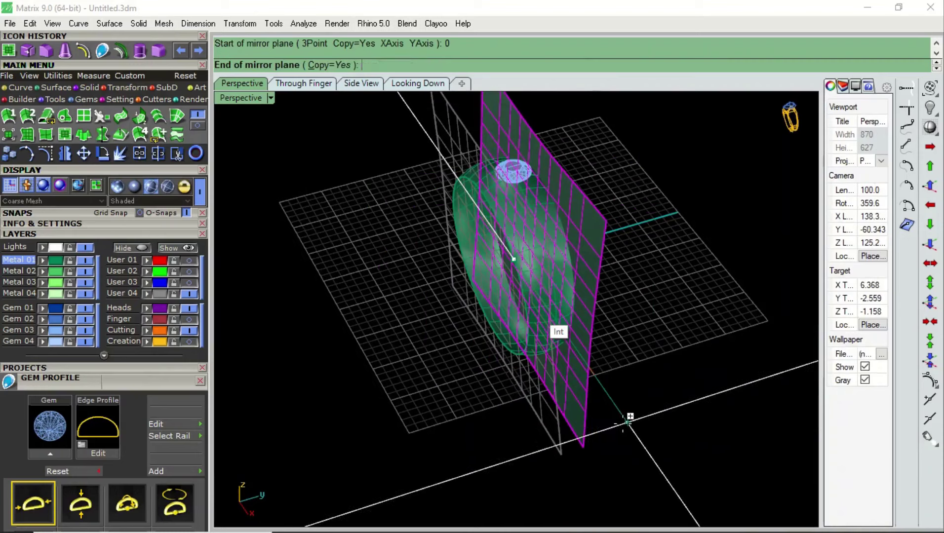
left_click(687, 415)
left_click(563, 284)
- Run Split on the ring with the planes as cutters
type("split")
key("Return")
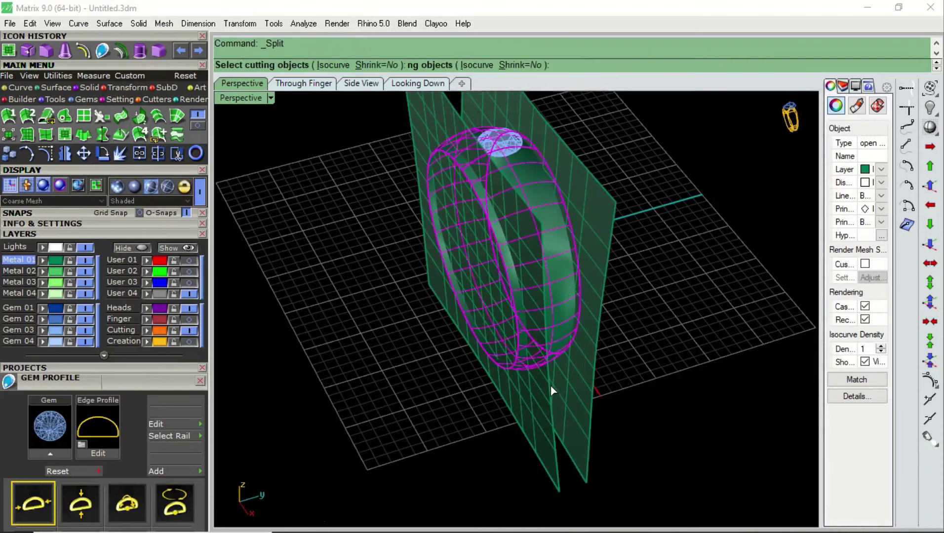
left_click(550, 386)
key("Return")
scroll(561, 312, "up", 3)
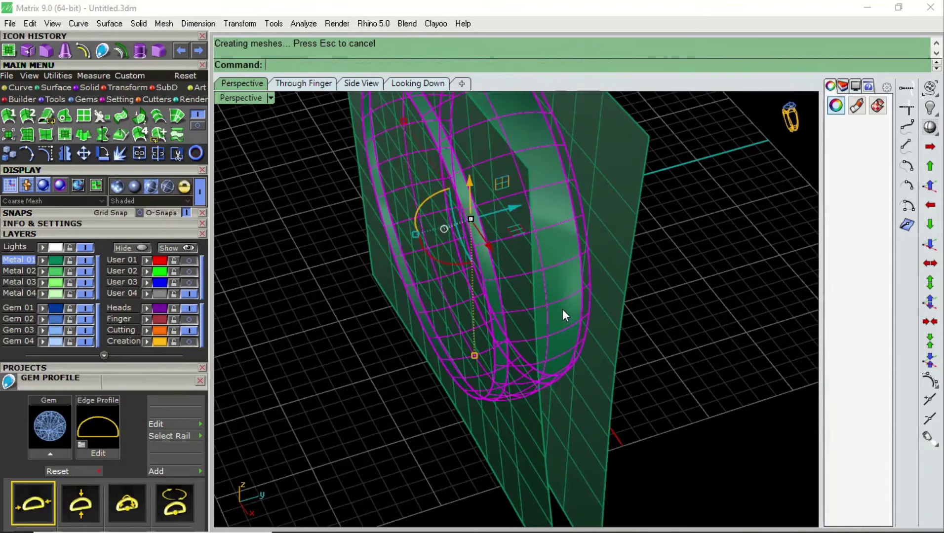
scroll(561, 309, "down", 5)
key("Escape")
mouse_move(545, 309)
right_mouse_down()
mouse_move(574, 306)
mouse_move(575, 319)
mouse_move(562, 314)
right_mouse_up()
- Split the ring into pieces using both cutting planes
left_click(495, 296)
left_click(583, 254, "shift")
key("Return")
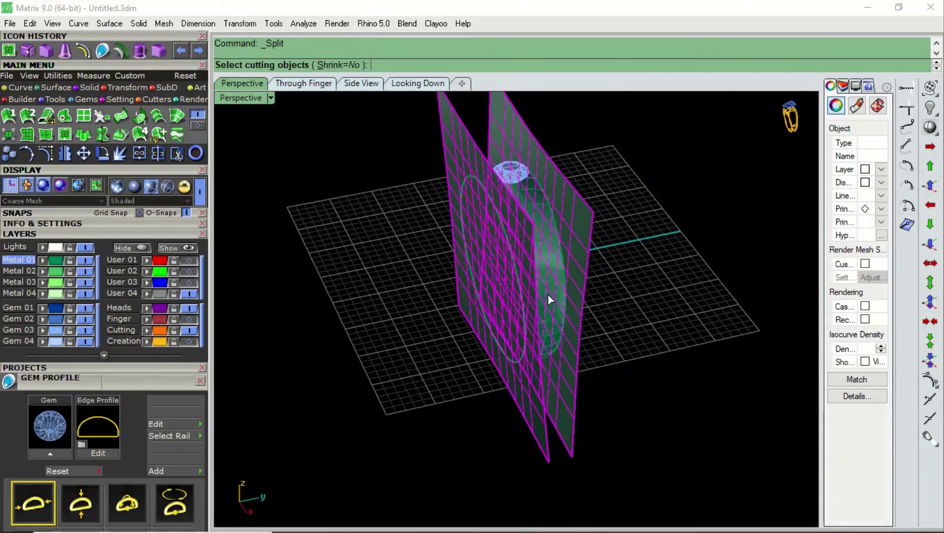
left_click(547, 294)
key("Return")
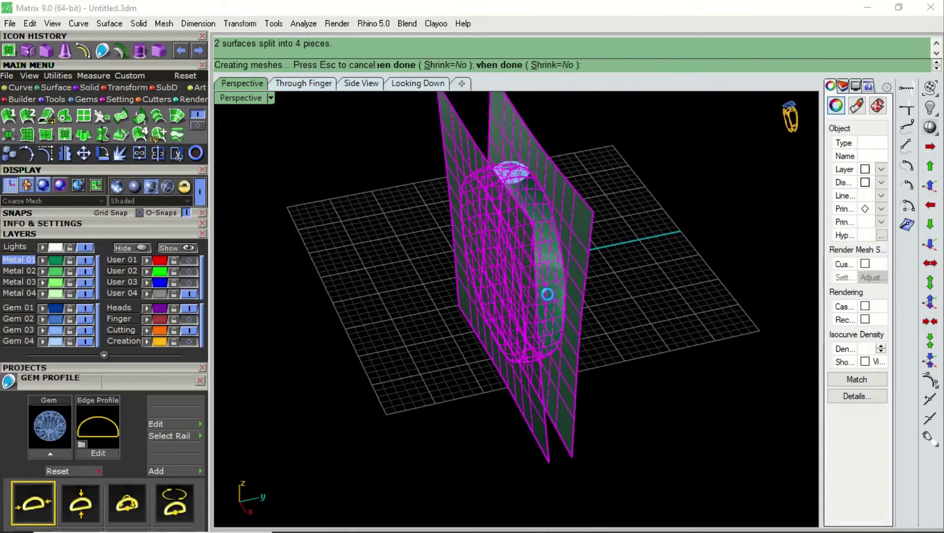
right_click_drag(447, 352, 518, 302)
- Delete the two cutting planes
left_click(518, 302, "ctrl")
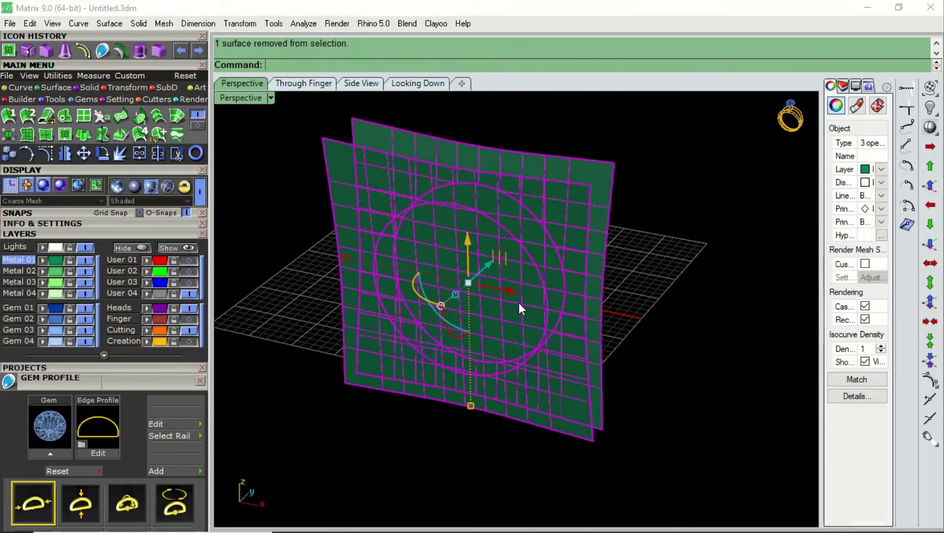
left_click(538, 302, "ctrl")
left_click(641, 334)
left_click(603, 188)
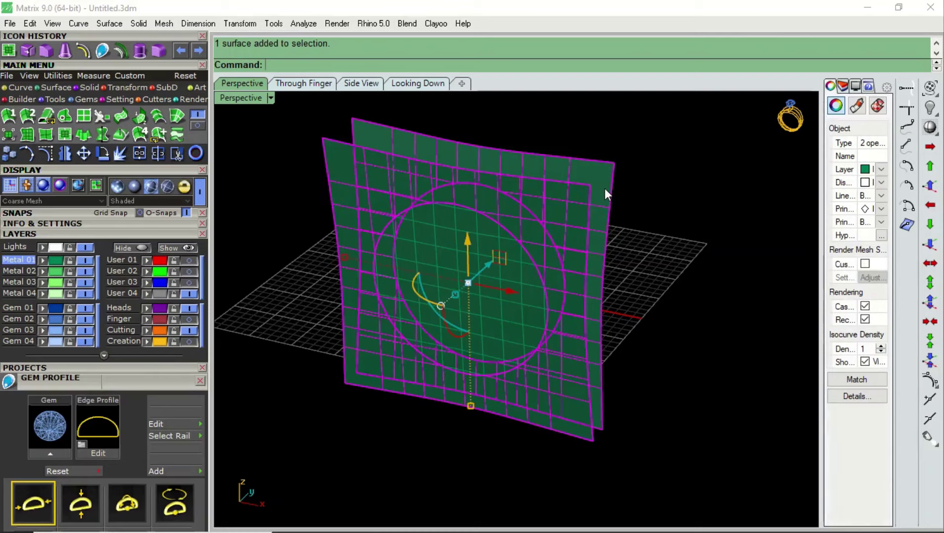
key("Delete")
- Join the ring's three surfaces into a single piece
left_click(443, 346)
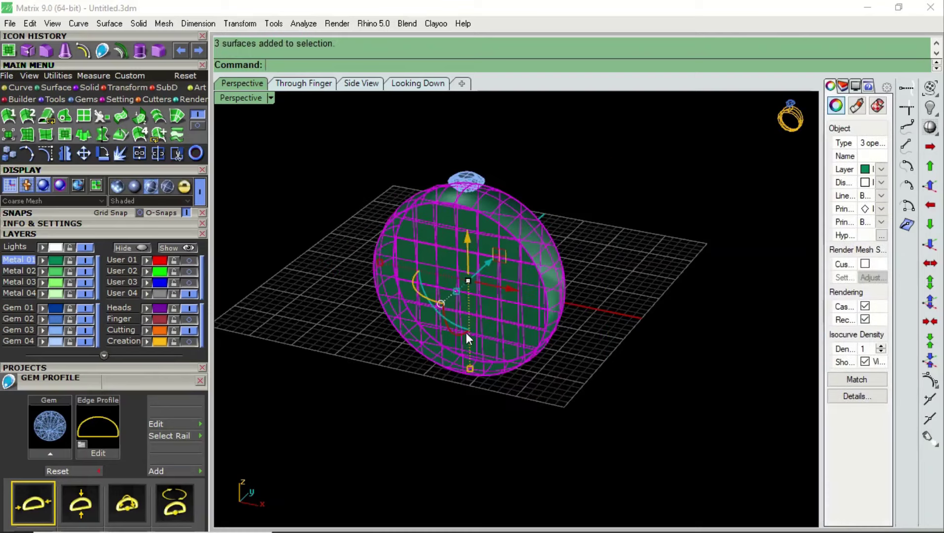
type("J")
key("Return")
mouse_move(523, 307)
right_mouse_down()
mouse_move(507, 201)
mouse_move(573, 211)
right_mouse_up()
scroll(508, 201, "up", 3)
key("Escape")
scroll(528, 200, "down", 3)
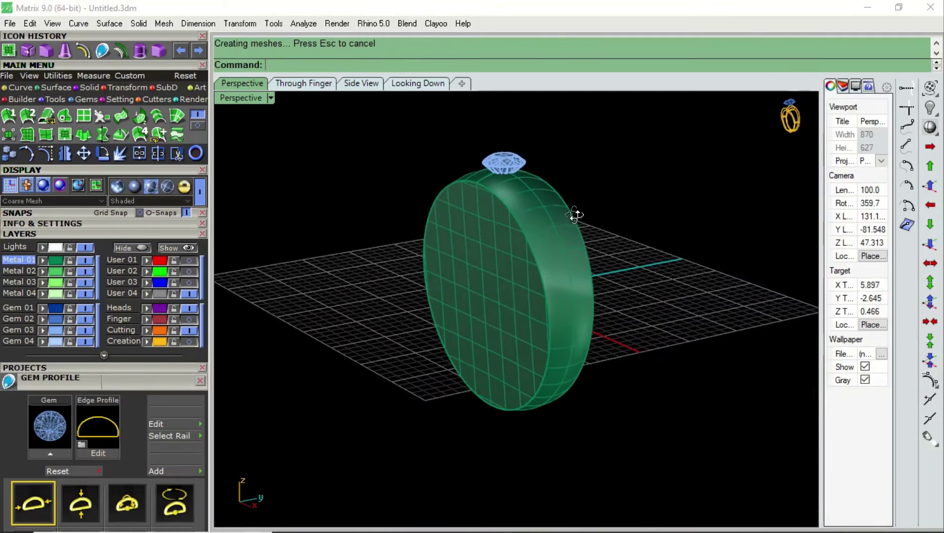
- Show the User 01 layer and extrude its rail curve to both sides past the ring
left_click(187, 260)
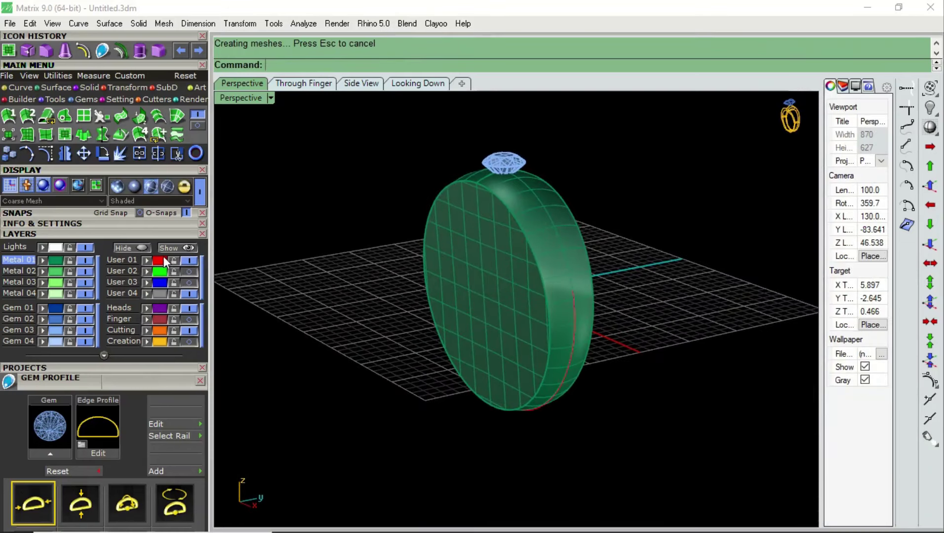
left_click(550, 226, "ctrl")
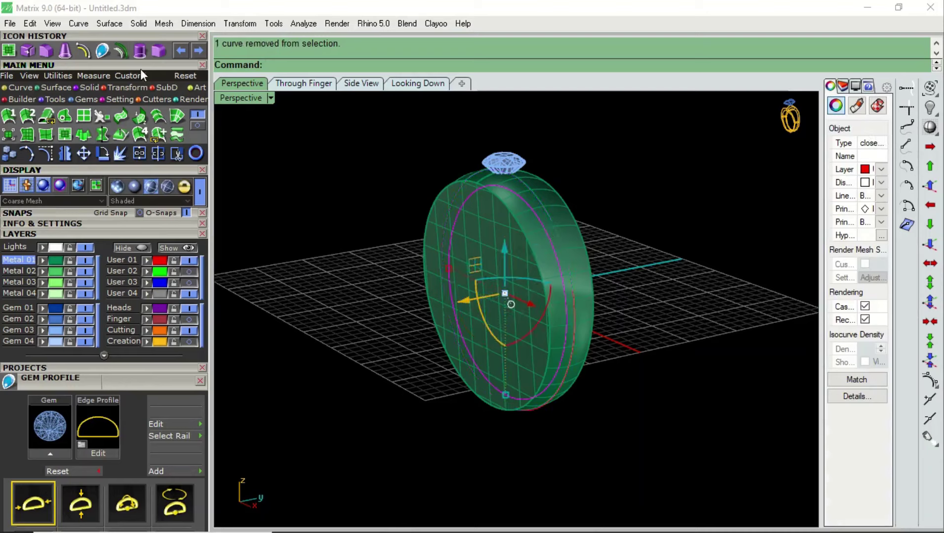
left_click(140, 51)
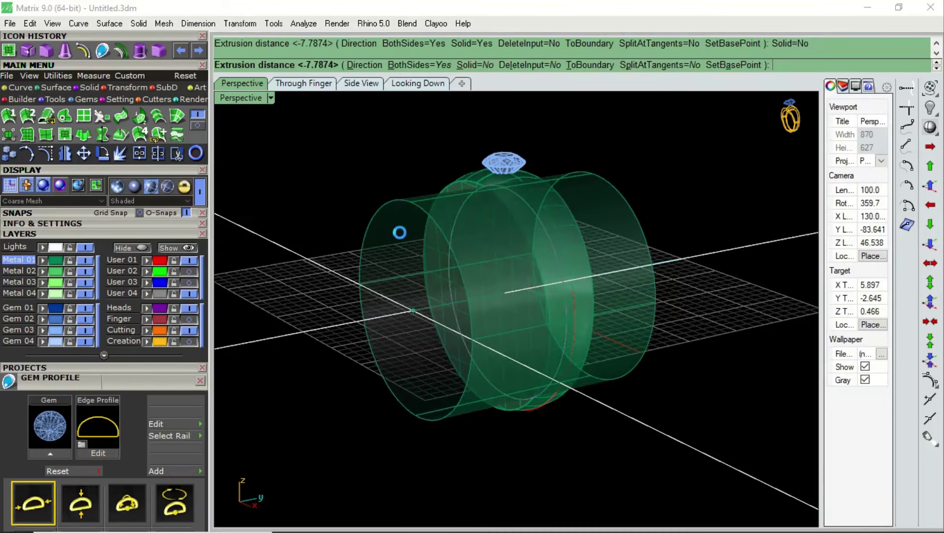
left_click(341, 171)
- Offset the extruded cylinder surface inward using FlipAll
left_click(427, 212)
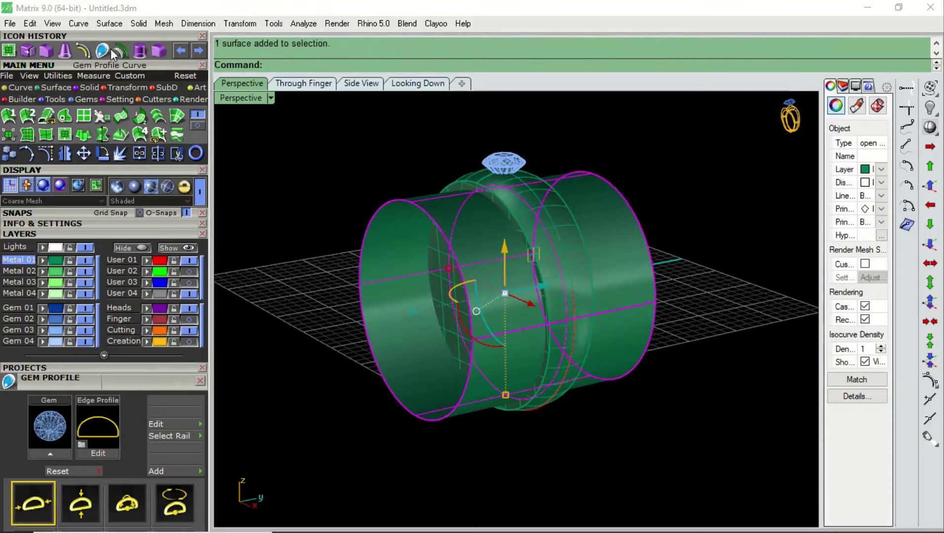
left_click(158, 116)
type("f")
key("Return")
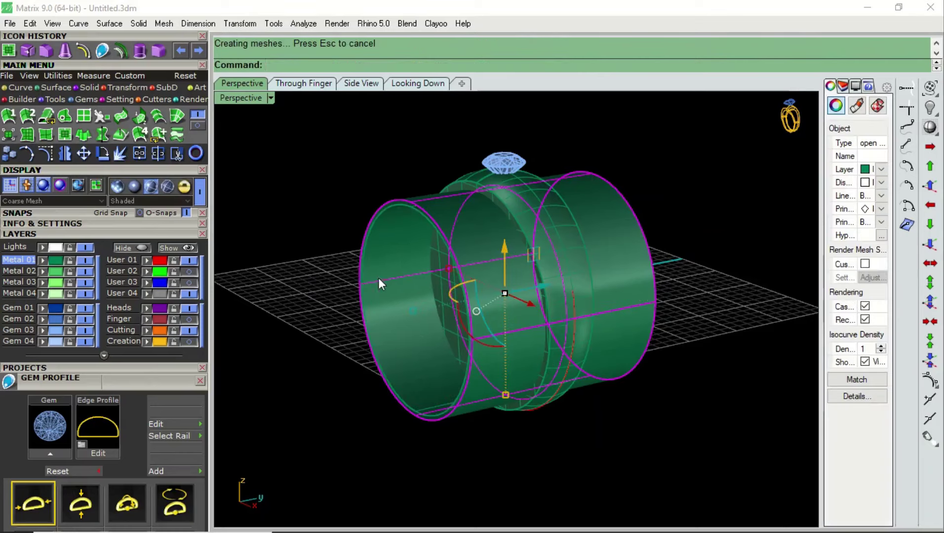
key("Escape")
- Boolean-split the middle band with the cylinder and delete the inner parts
left_click(526, 230)
type("B")
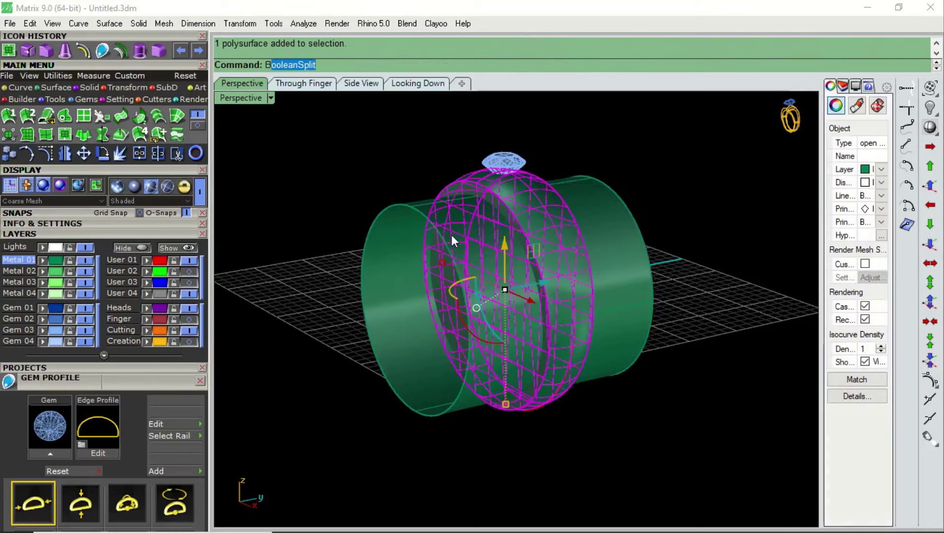
key("Return")
left_click(406, 241)
key("Return")
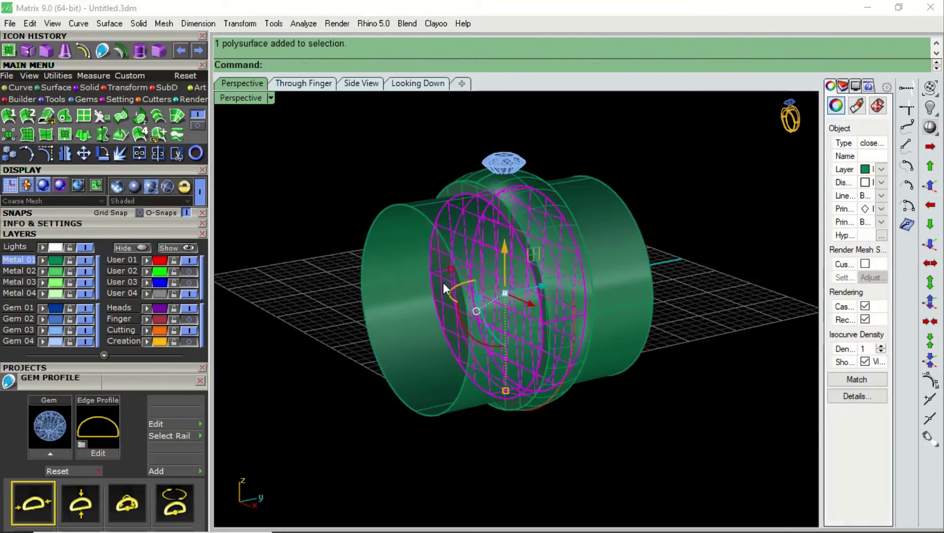
key("Delete")
scroll(472, 274, "down", 5)
scroll(513, 302, "up", 3)
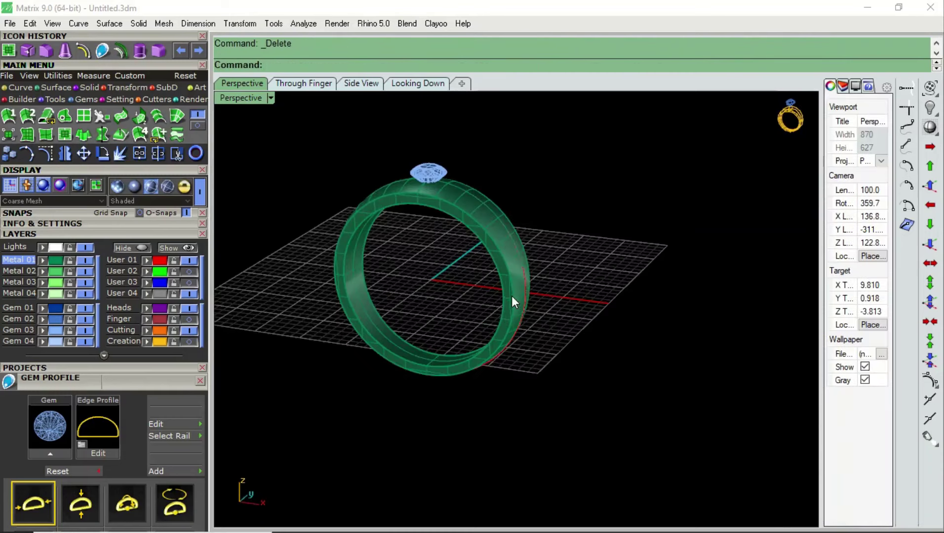
- Hide the User 01 layer and switch to the Through Finger view of the ring
left_click(189, 260)
left_click(306, 84)
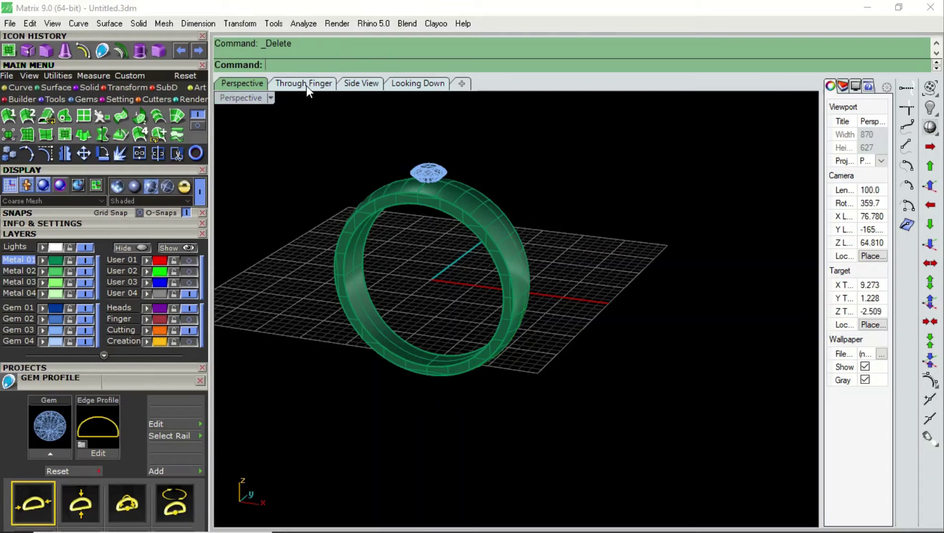
scroll(526, 257, "down", 5)
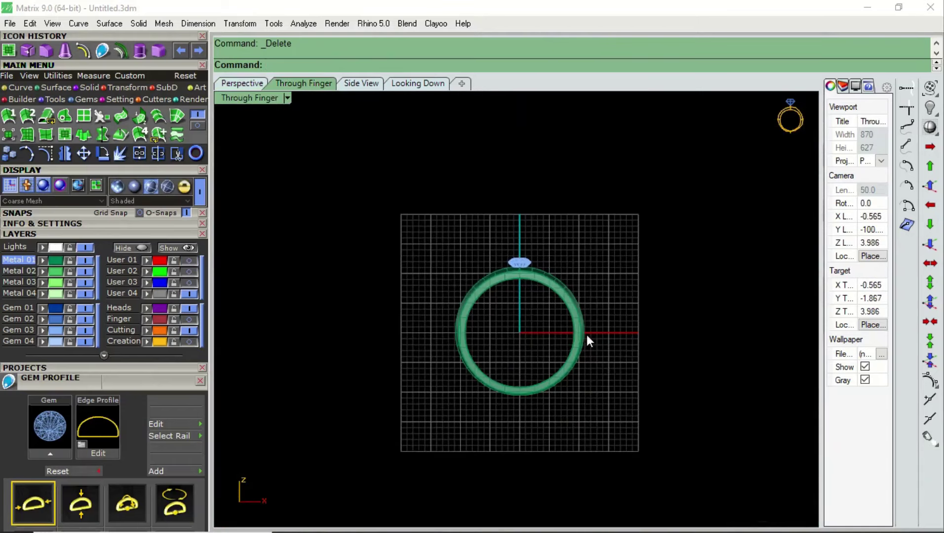
left_click_drag(618, 322, 516, 371)
left_click(619, 348)
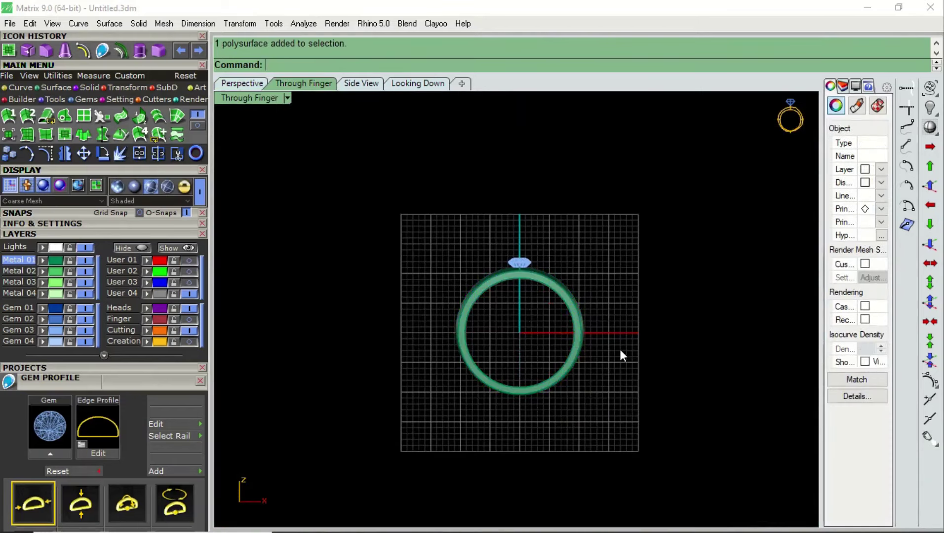
scroll(544, 380, "up", 4)
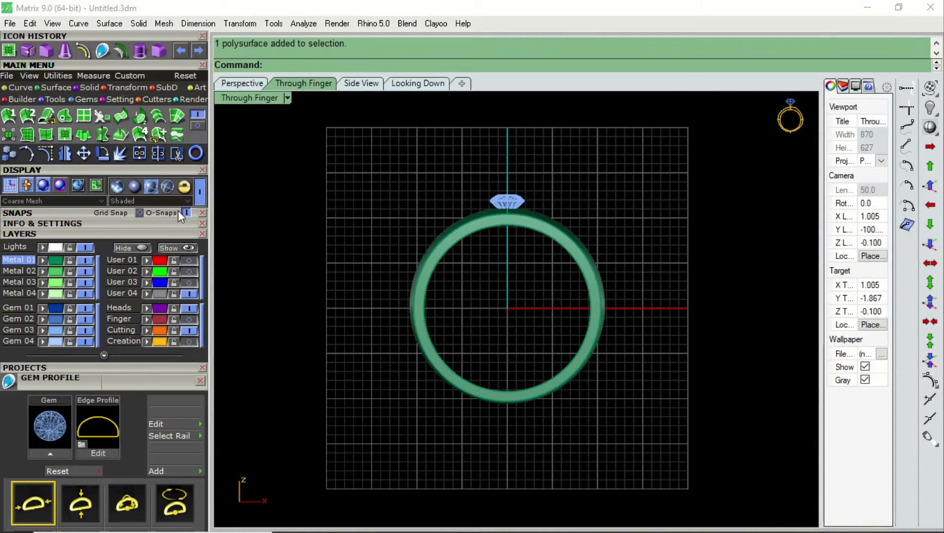
- Draw a vertical straight line starting from the ring's centre
left_click(19, 87)
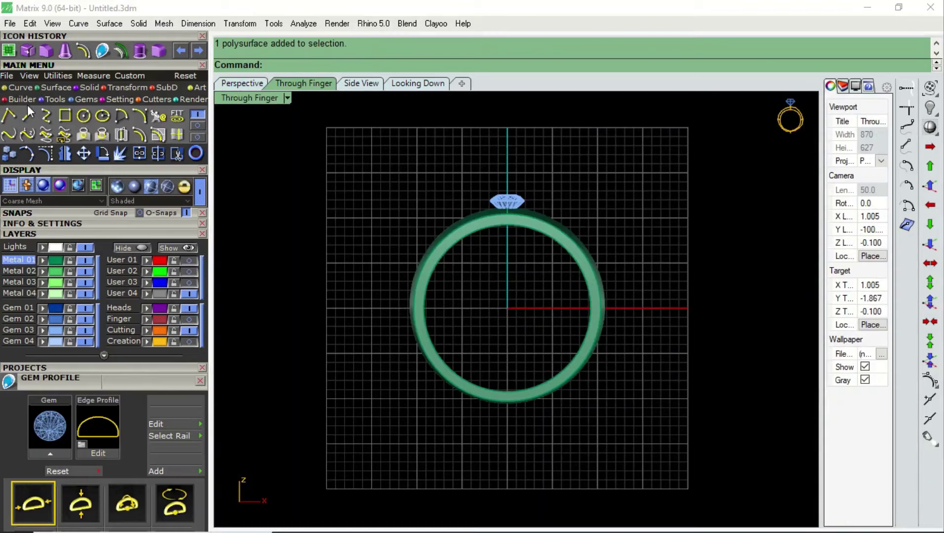
left_click(27, 115)
left_click(553, 397)
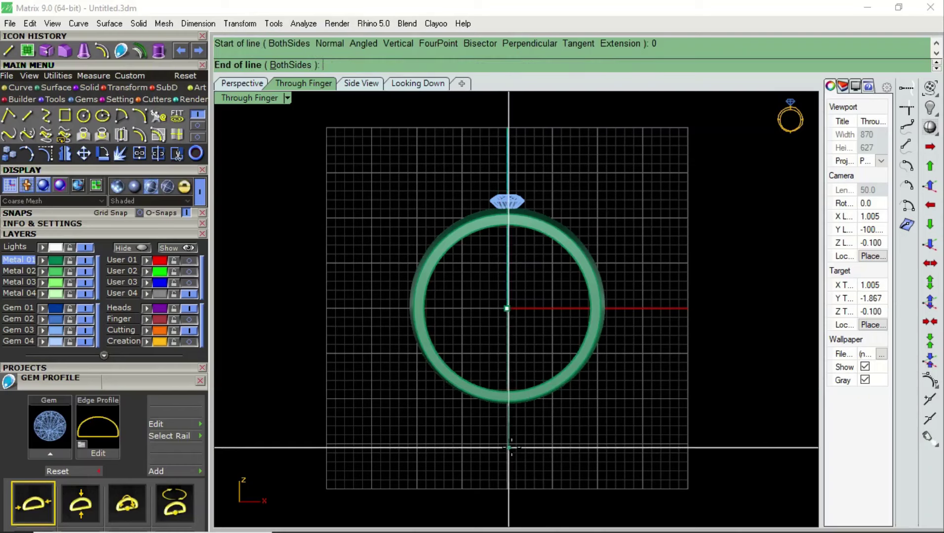
scroll(513, 434, "up", 3)
key("Escape")
- Offset the vertical line to the right, then delete the offset copy
left_click(456, 441)
left_click(139, 134)
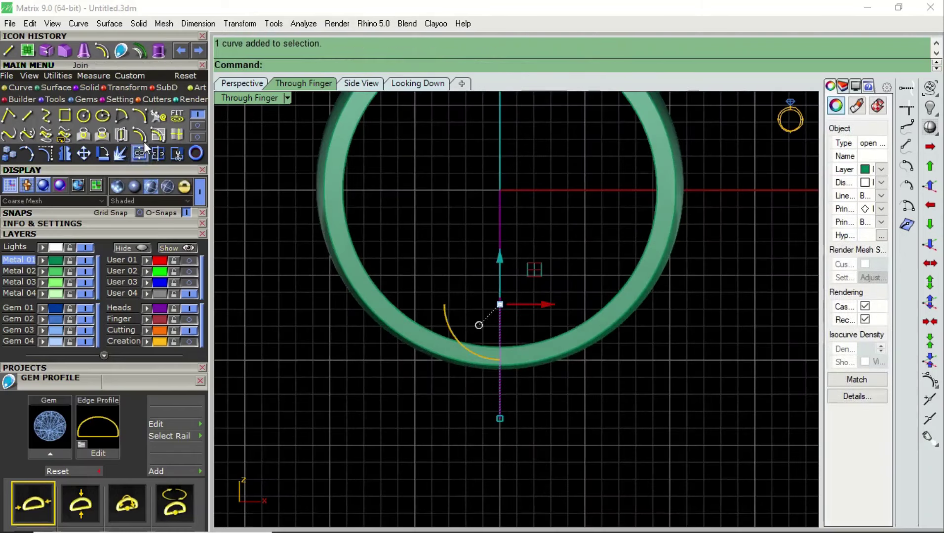
left_click(586, 257)
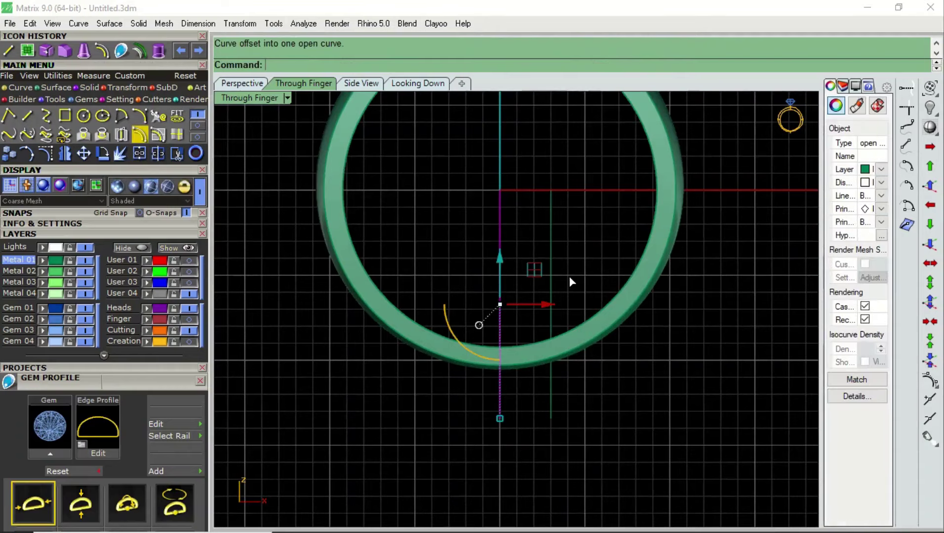
key("Delete")
- Rotate the vertical line about the band's inner edge, referencing the outer edge
scroll(554, 341, "up", 3)
scroll(553, 342, "up", 2)
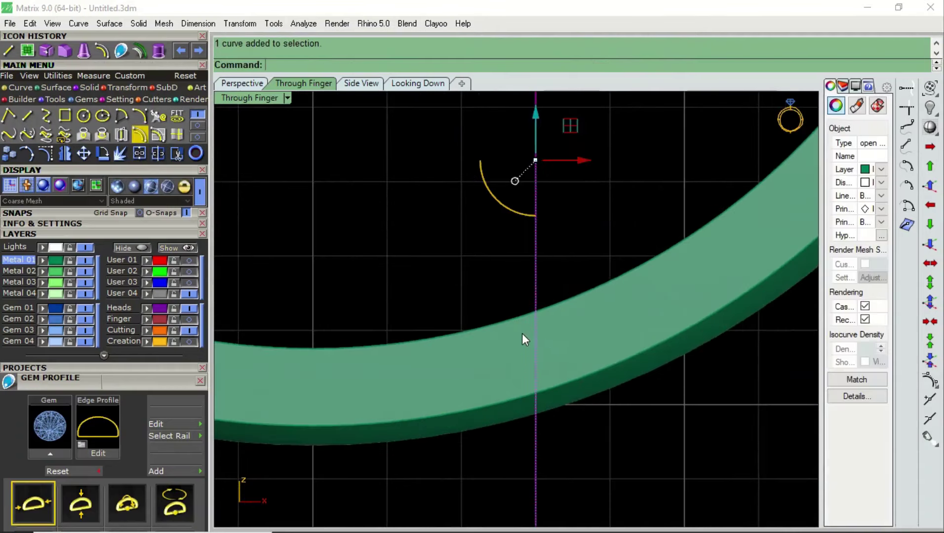
left_click(101, 155)
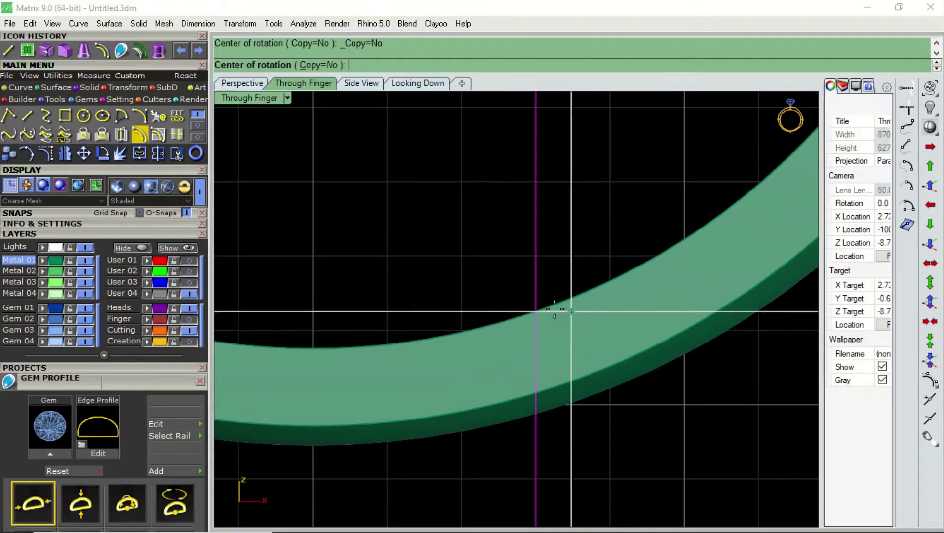
left_click(537, 311)
scroll(531, 378, "up", 1)
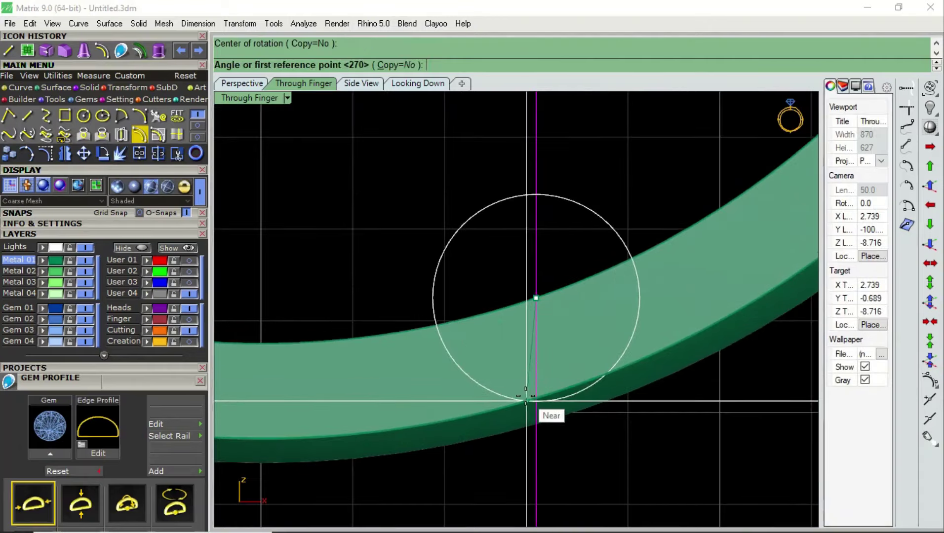
left_click(533, 397)
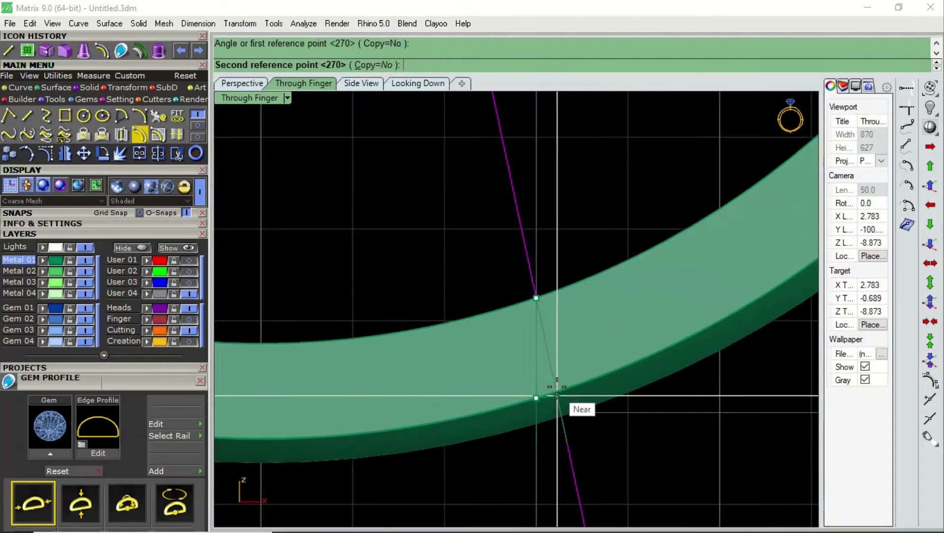
left_click(16, 211)
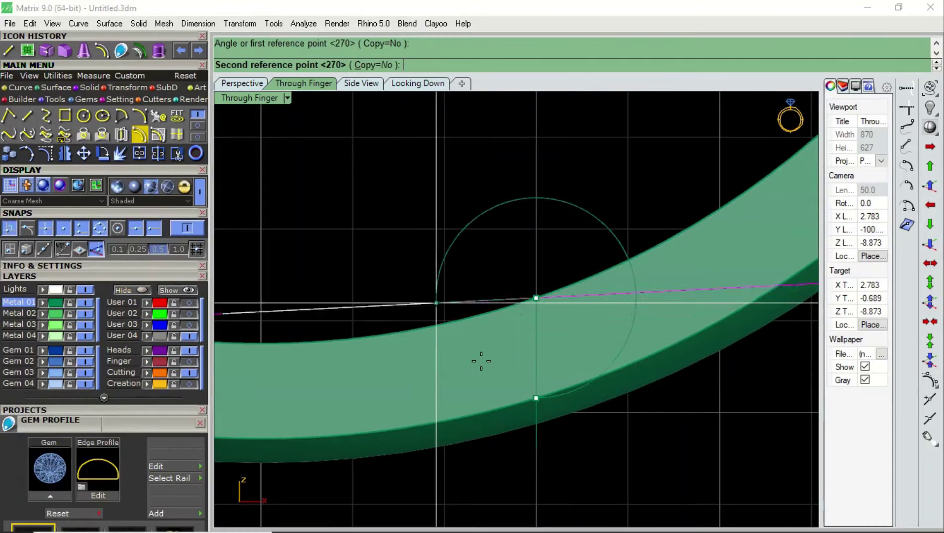
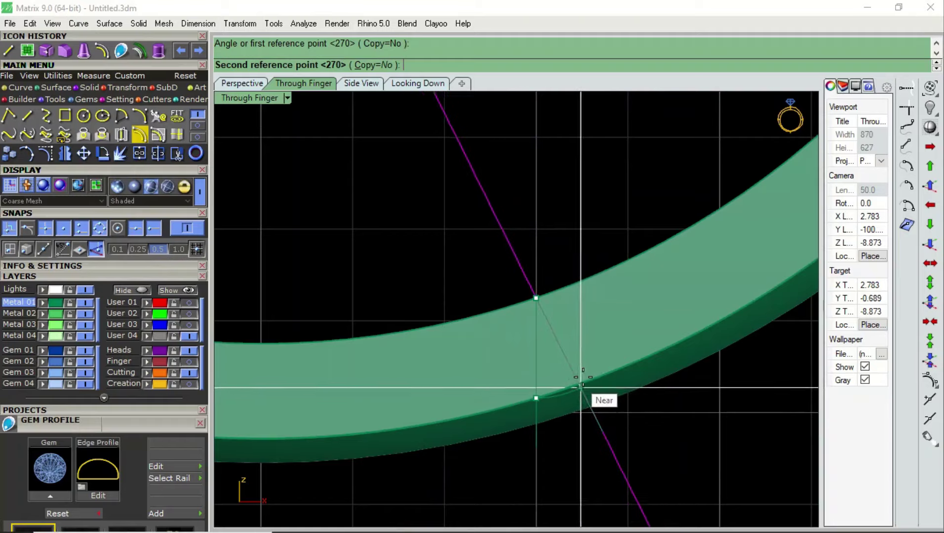
- Rotate the guide line and mirror it to make a V-shaped pair of guide lines
left_click(568, 385)
scroll(600, 347, "down", 2)
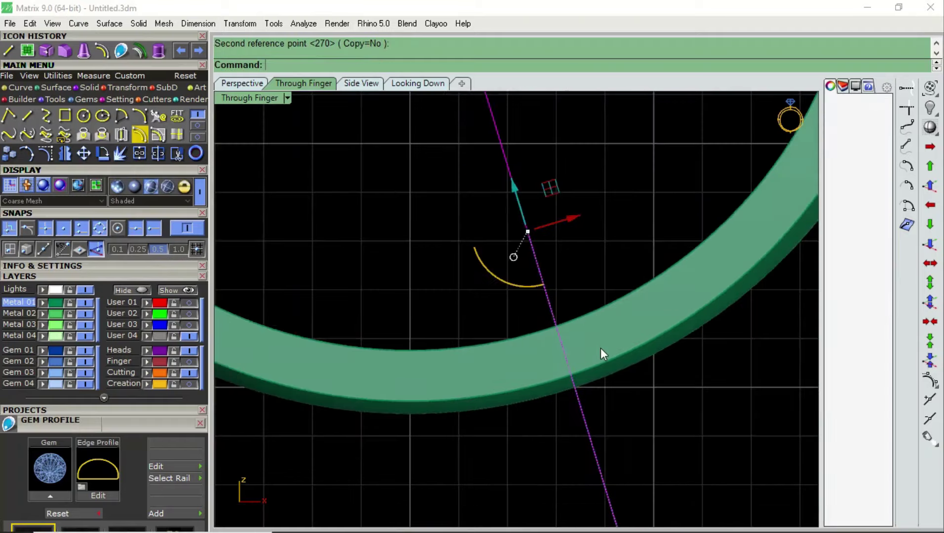
scroll(601, 347, "down", 2)
type("M")
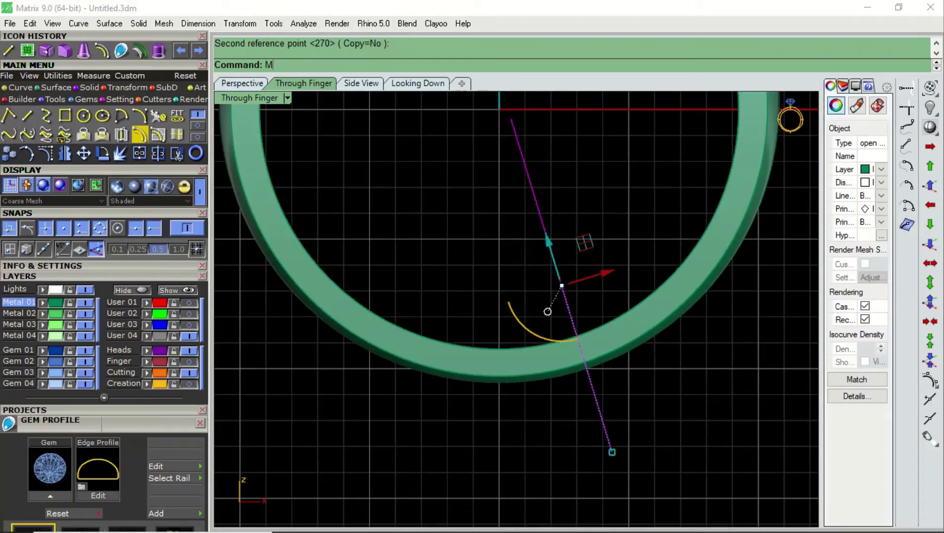
type("irror")
key("Return")
left_click(499, 106)
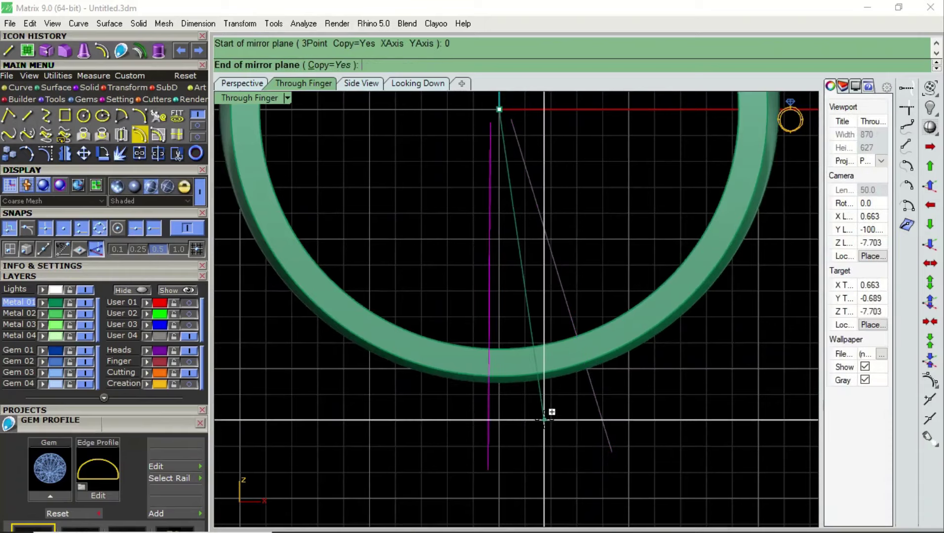
left_click(548, 426)
left_click(600, 171)
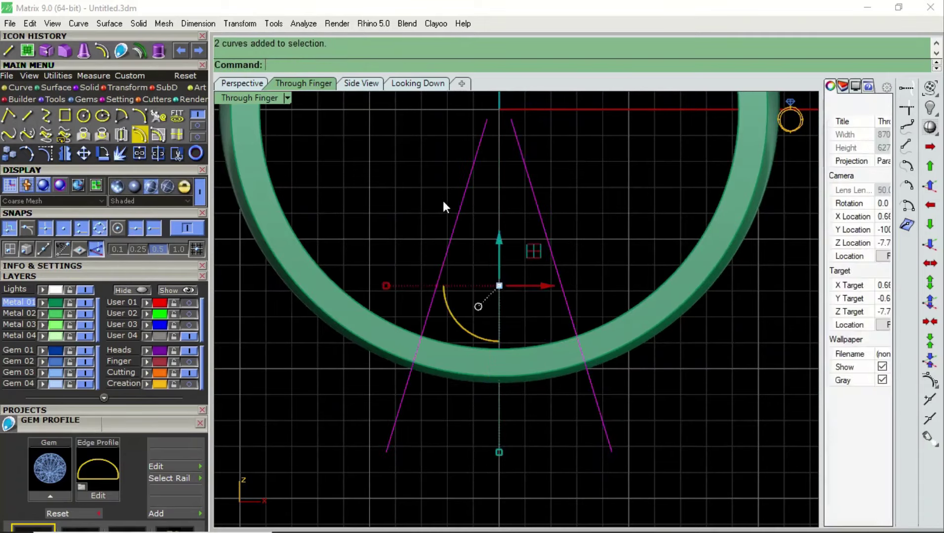
- Extrude both guide lines into surfaces in perspective view and delete the original lines
left_click(242, 83)
scroll(499, 278, "up", 5)
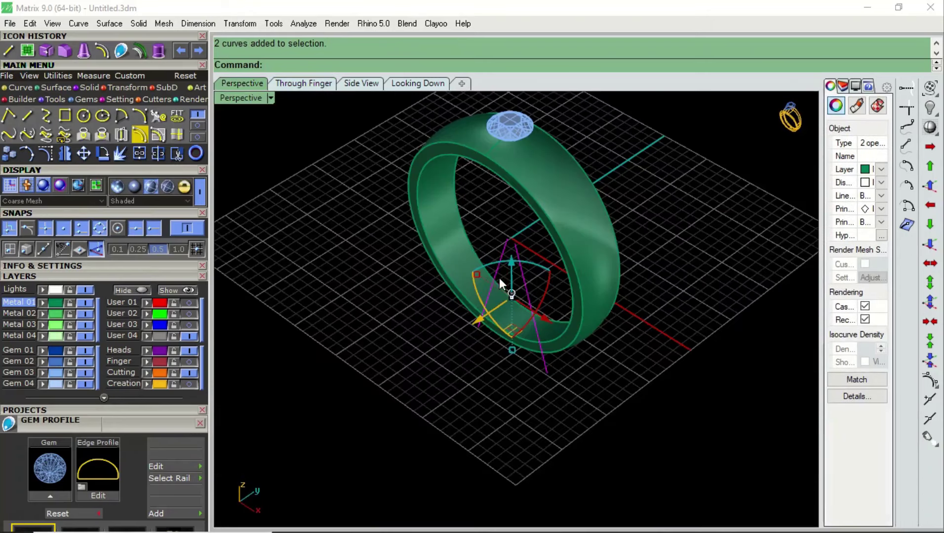
left_click(140, 134)
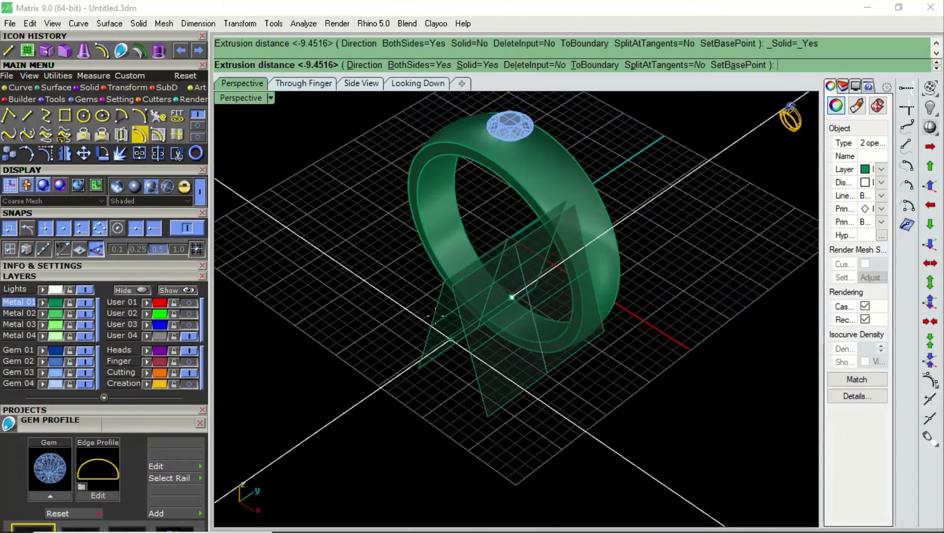
left_click(433, 340)
key("Delete")
scroll(470, 288, "up", 3)
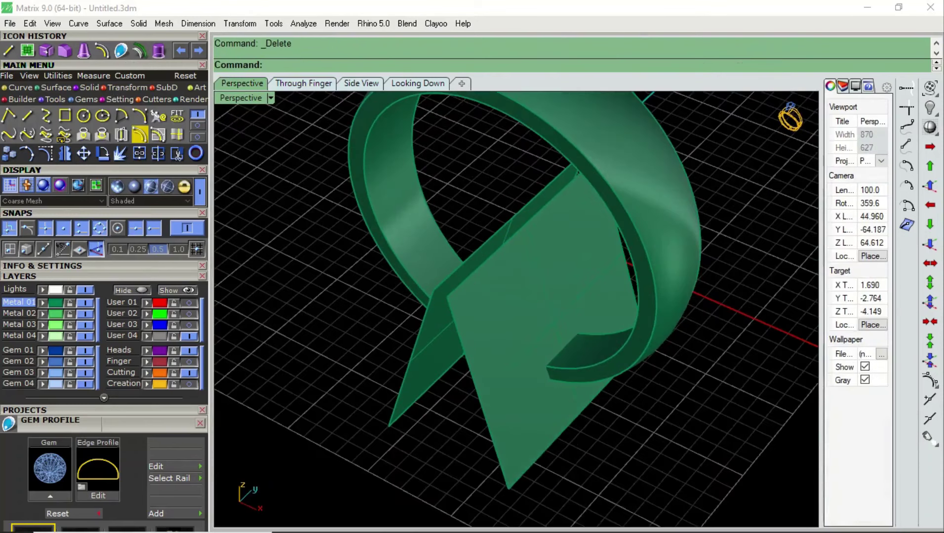
type("Lof")
- Loft a wedge cutter between the two extruded surface edges
key("Return")
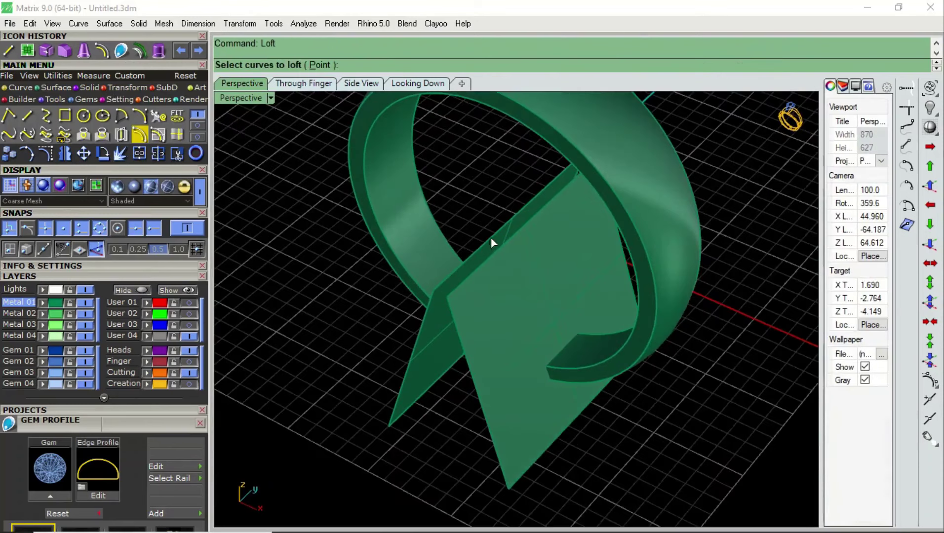
left_click(507, 246)
key("Return")
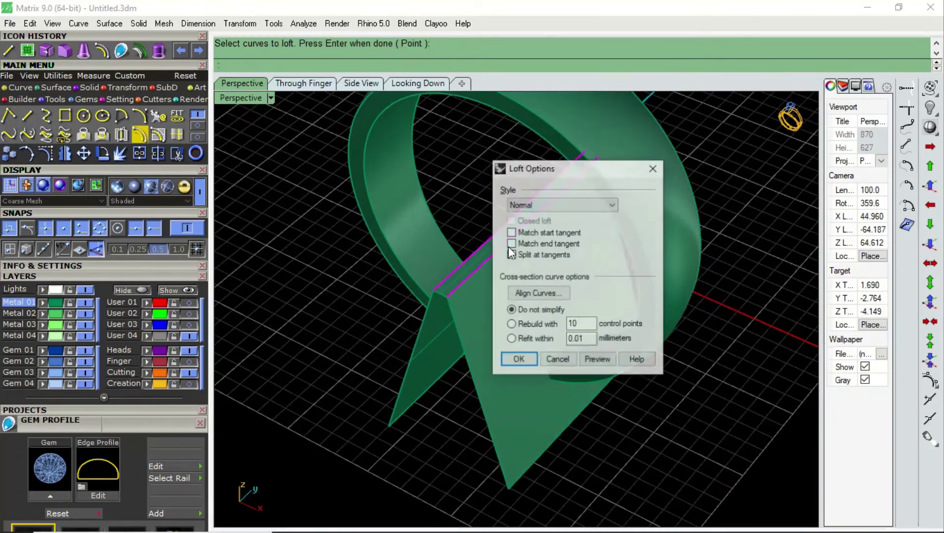
key("Return")
right_click_drag(475, 303, 495, 291)
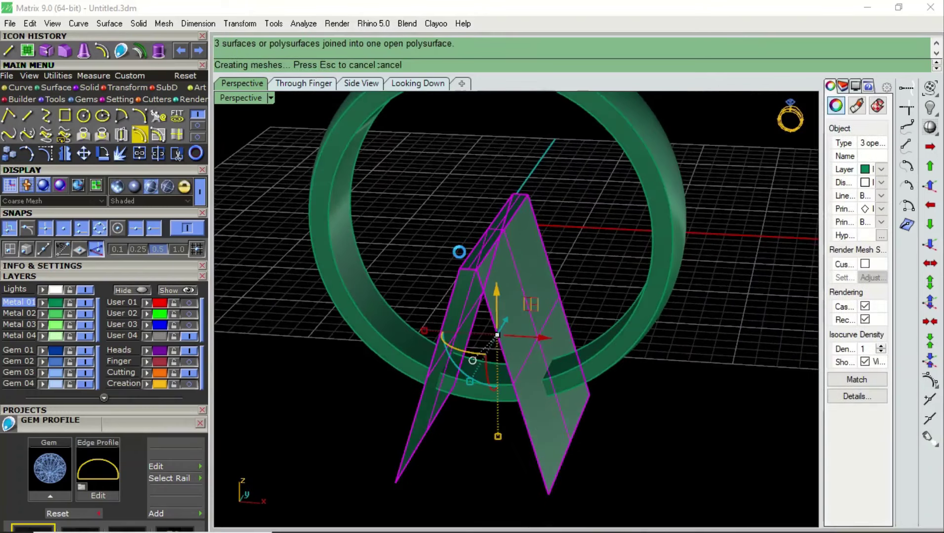
scroll(597, 276, "down", 5)
- BooleanSplit the ring shank with the wedge and delete the cut-out wedge piece
left_click(596, 275)
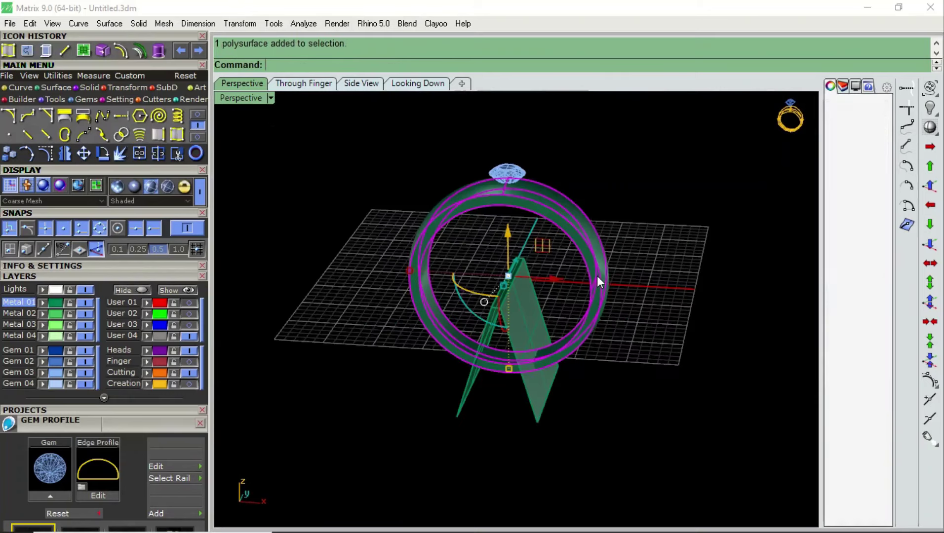
type("BooleanSplit")
key("Return")
left_click(538, 295)
key("Return")
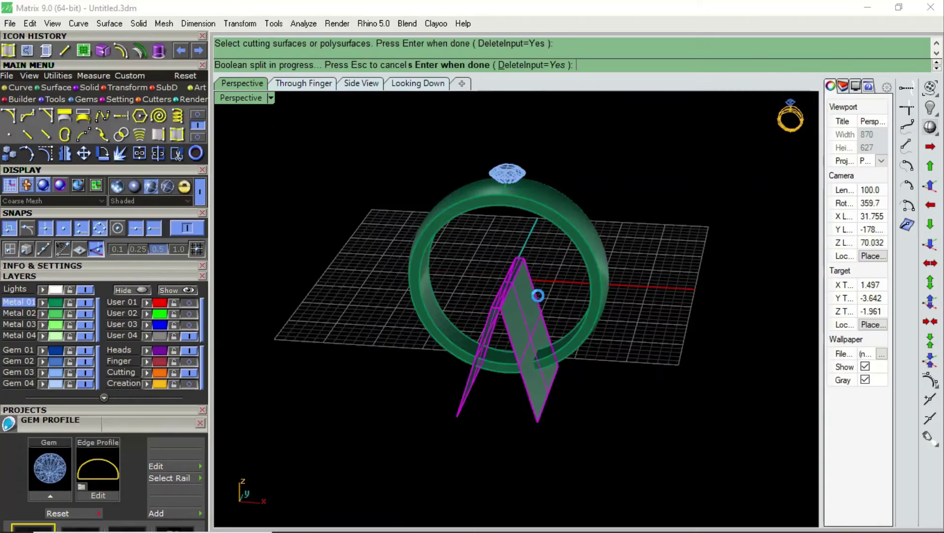
left_click(499, 363)
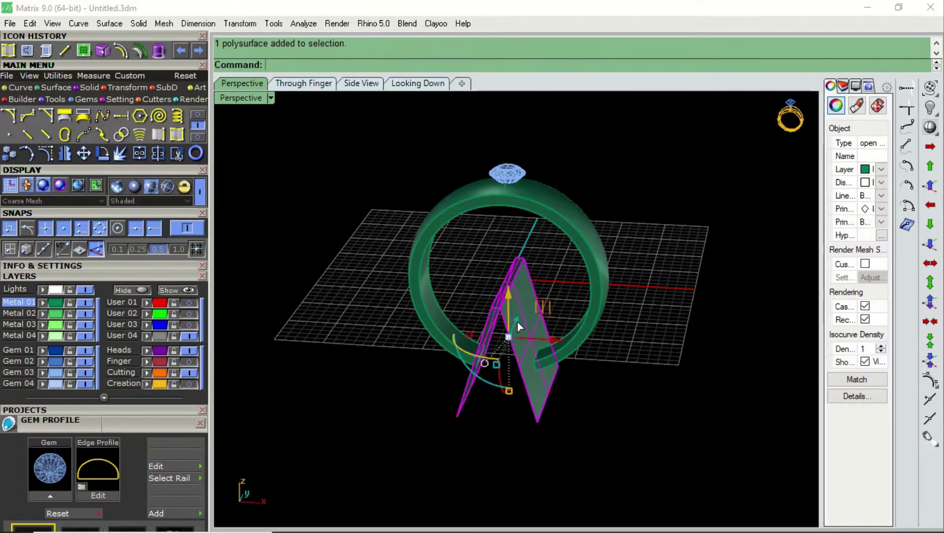
key("Delete")
mouse_move(516, 321)
right_mouse_down()
mouse_move(551, 317)
mouse_move(527, 328)
mouse_move(523, 354)
mouse_move(480, 371)
right_mouse_up()
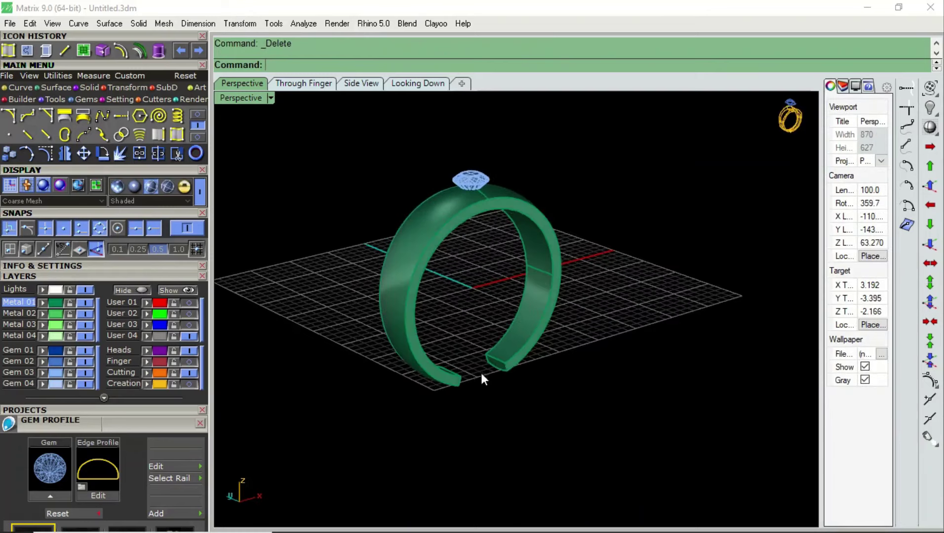
scroll(504, 361, "up", 5)
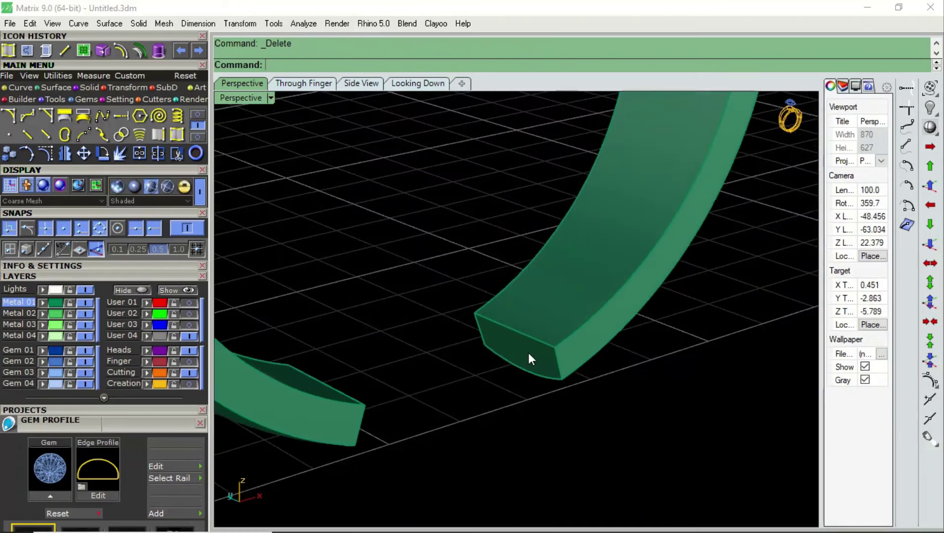
- Fillet the three edges of the first cut end with radius 1
left_click(92, 88)
left_click(104, 116)
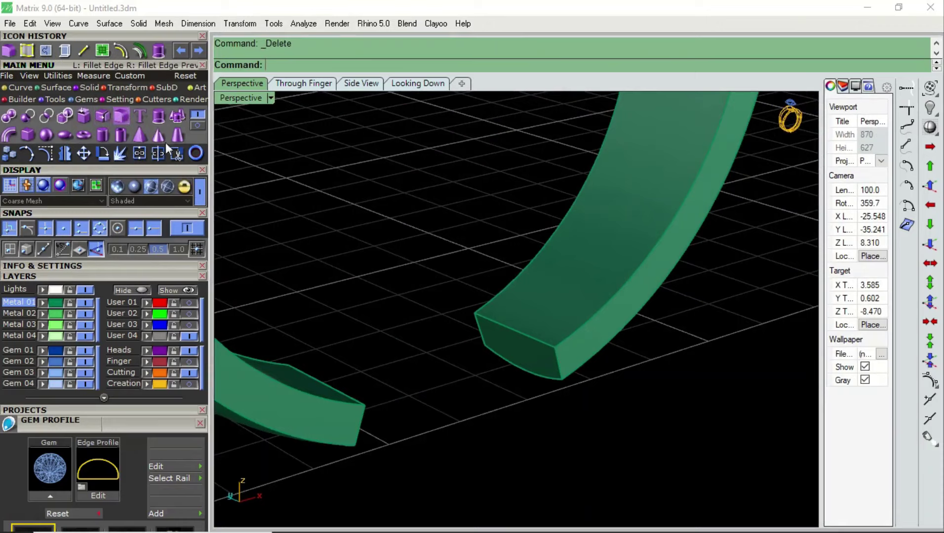
type("1")
key("Return")
type("1")
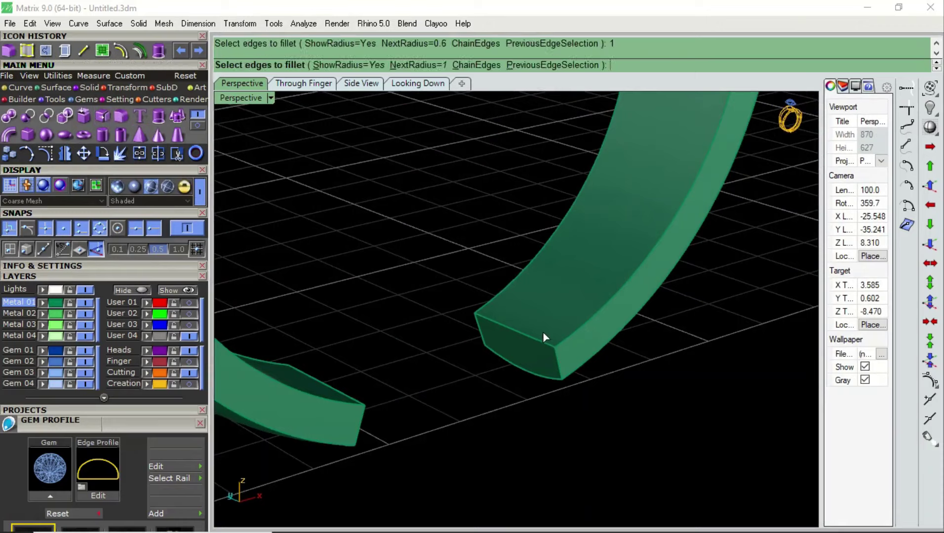
left_click(554, 360)
left_click(479, 344)
left_click(474, 325)
key("Return")
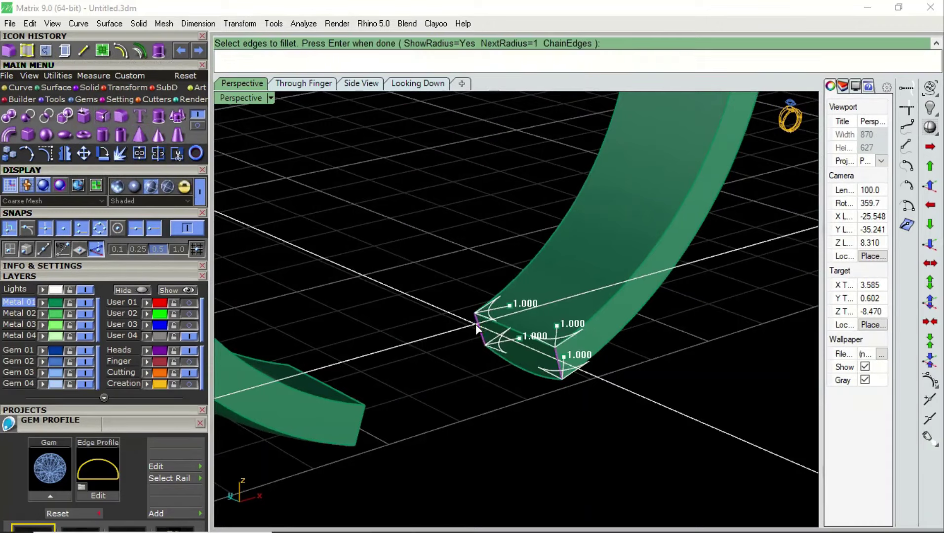
key("Return")
- Fillet the two vertical edges of the other cut end at radius 1
mouse_move(629, 323)
right_mouse_down()
mouse_move(636, 514)
mouse_move(421, 340)
right_mouse_up()
scroll(421, 340, "up", 5)
key("Return")
left_click(417, 330)
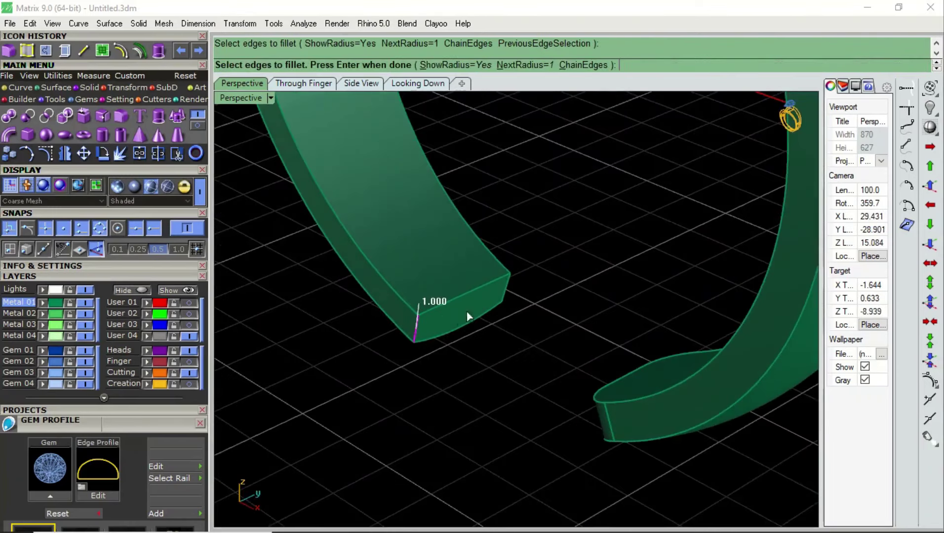
left_click(507, 286)
key("Return")
key("Return")
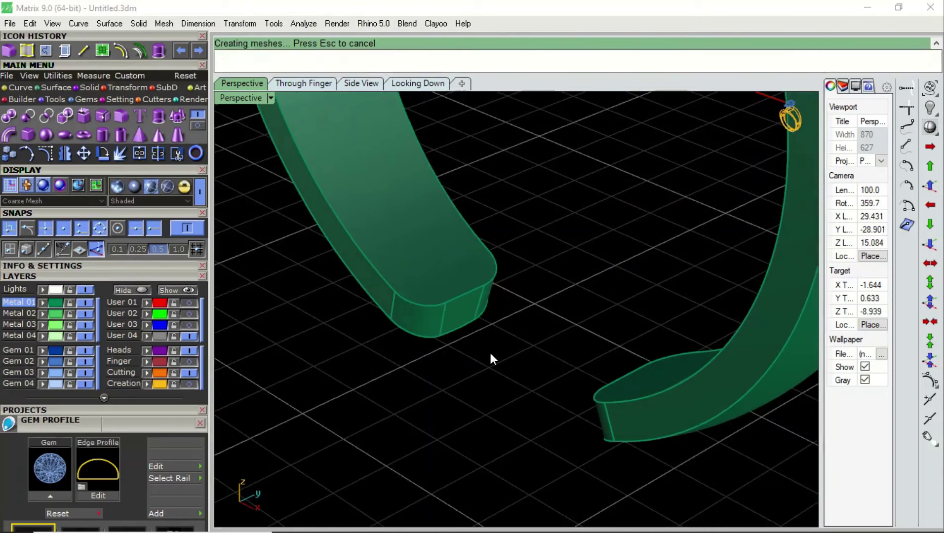
scroll(489, 354, "down", 5)
scroll(536, 358, "down", 2)
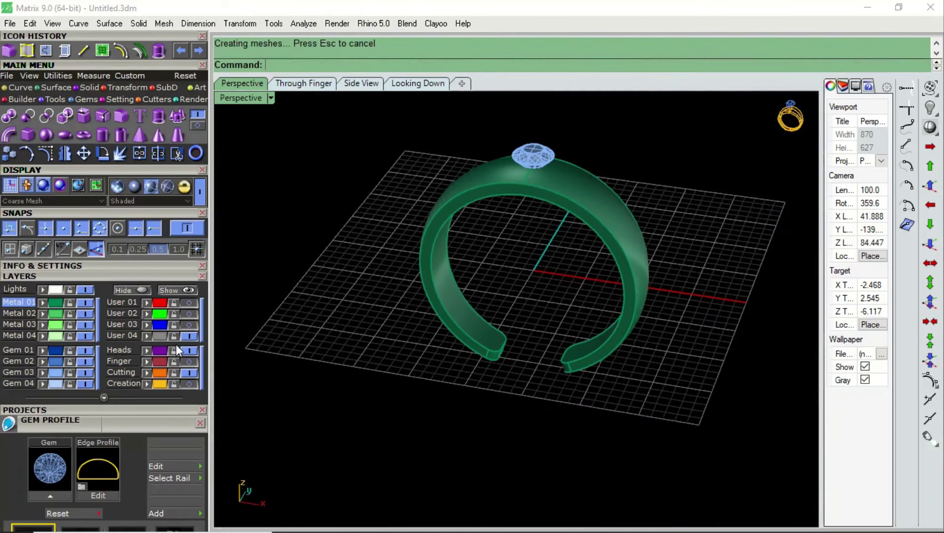
- Show the gold ring and pick the groove surfaces on both sides of the gem to extract
left_click(188, 384)
mouse_move(545, 316)
right_mouse_down()
mouse_move(626, 259)
mouse_move(446, 327)
mouse_move(503, 312)
mouse_move(573, 218)
mouse_move(556, 231)
mouse_move(524, 221)
right_mouse_up()
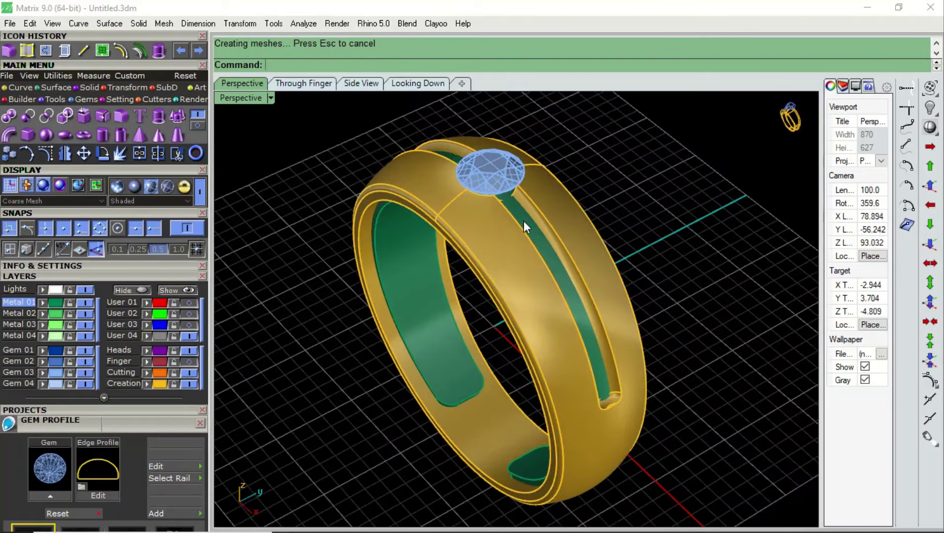
left_click(102, 117)
scroll(526, 211, "up", 3)
scroll(506, 205, "up", 2)
left_click(472, 236)
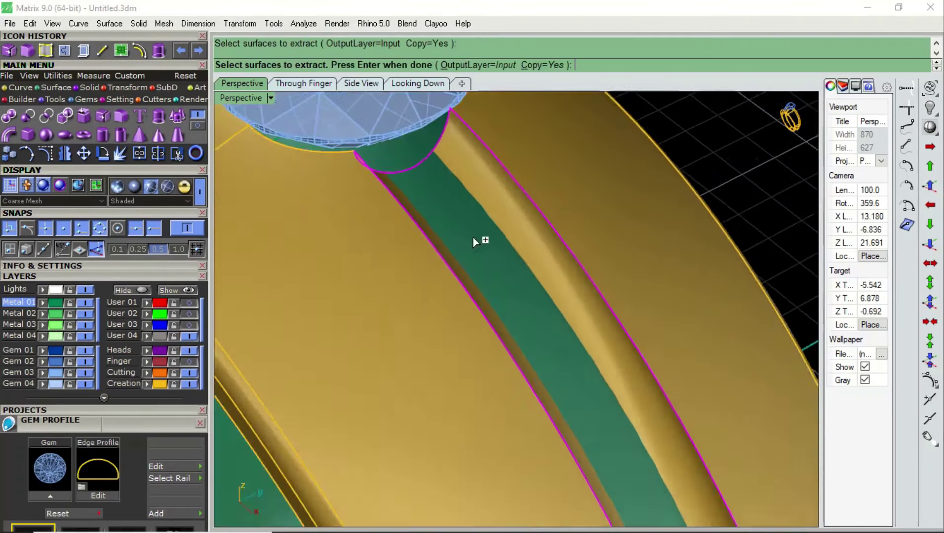
scroll(472, 237, "down", 5)
scroll(443, 227, "up", 2)
scroll(446, 205, "up", 3)
left_click(447, 232)
scroll(376, 215, "down", 3)
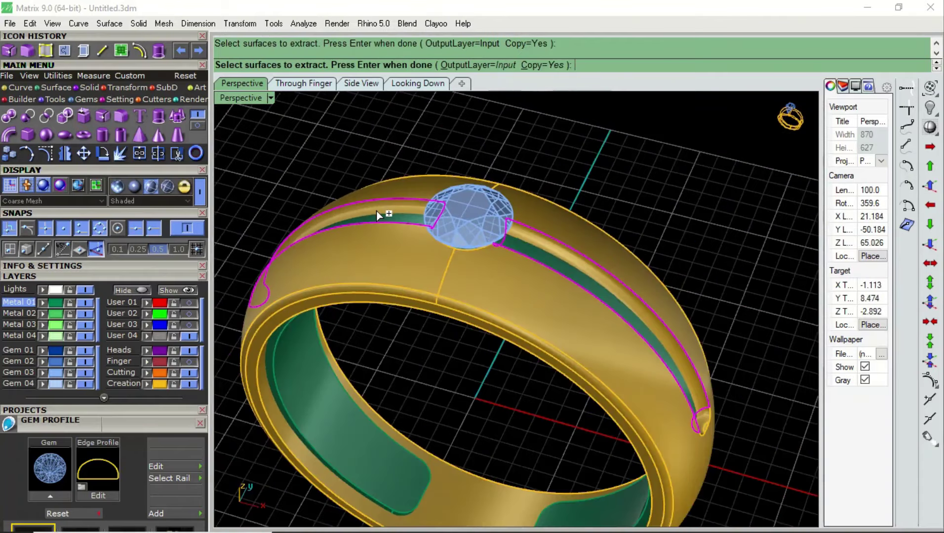
scroll(463, 271, "down", 4)
scroll(430, 229, "up", 4)
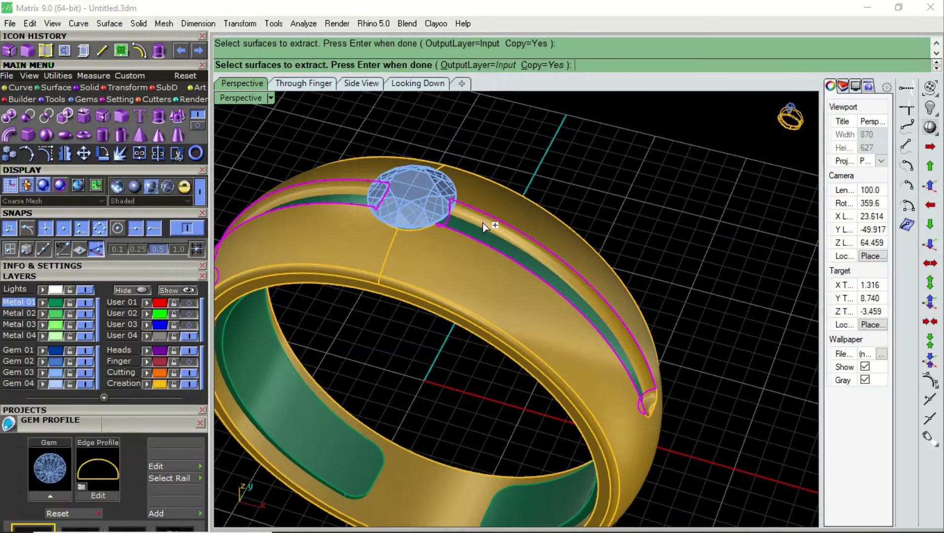
- Deselect the left groove surface and finish extracting a copy of the groove
left_click(318, 193)
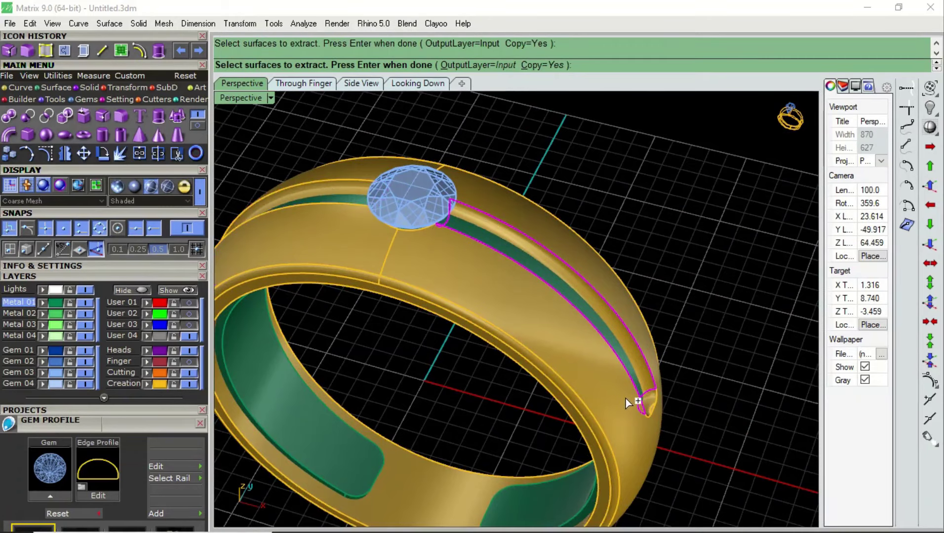
scroll(625, 399, "up", 3)
scroll(538, 299, "down", 2)
scroll(611, 376, "up", 4)
scroll(471, 345, "up", 2)
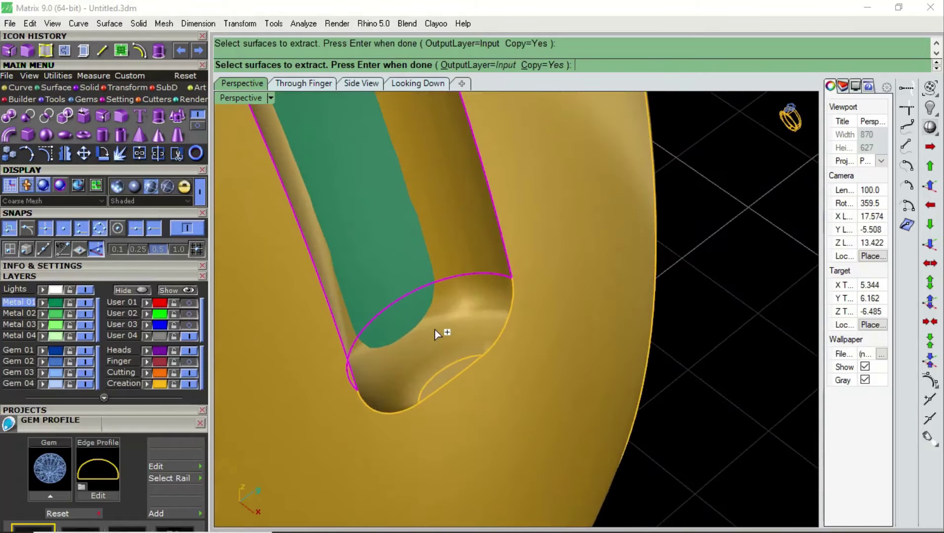
scroll(435, 365, "up", 1)
scroll(470, 383, "up", 2)
scroll(497, 348, "down", 3)
scroll(491, 341, "down", 4)
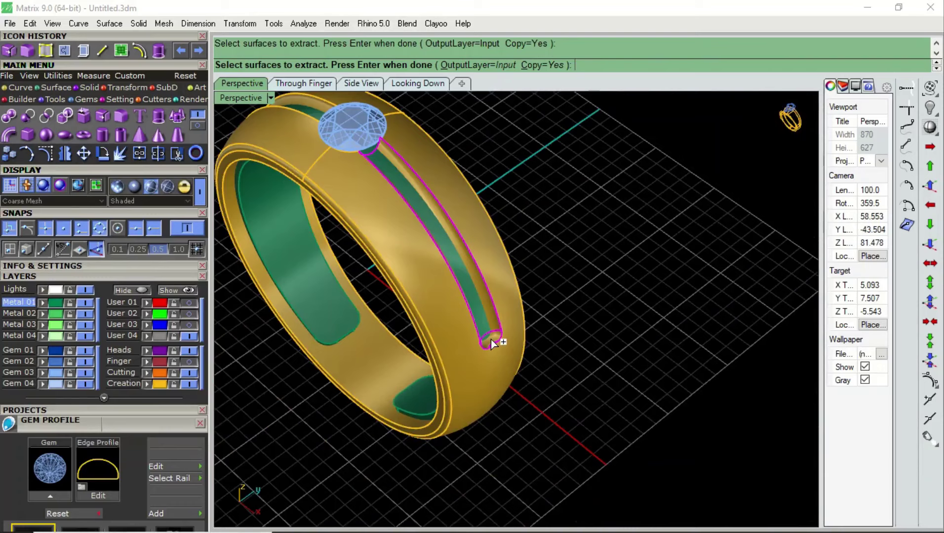
key("Return")
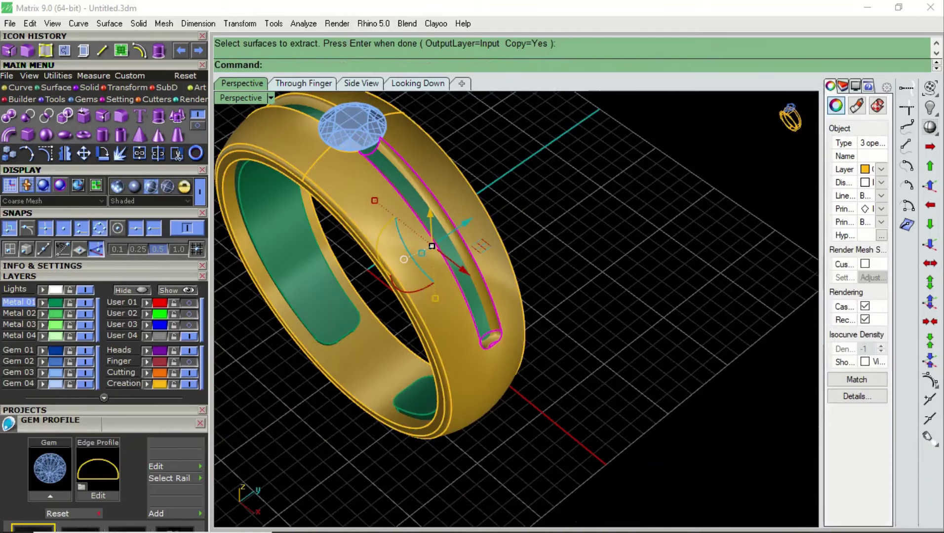
- Join the extracted groove pieces and hide the gold ring's Creation layer
key("Return")
right_click_drag(363, 300, 415, 297)
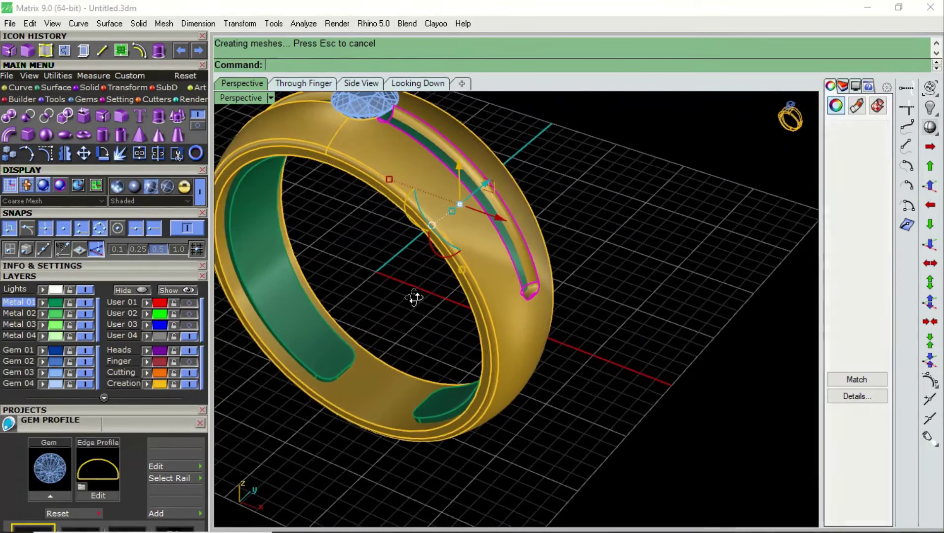
left_click(191, 386)
right_click_drag(498, 326, 500, 255)
scroll(497, 190, "up", 3)
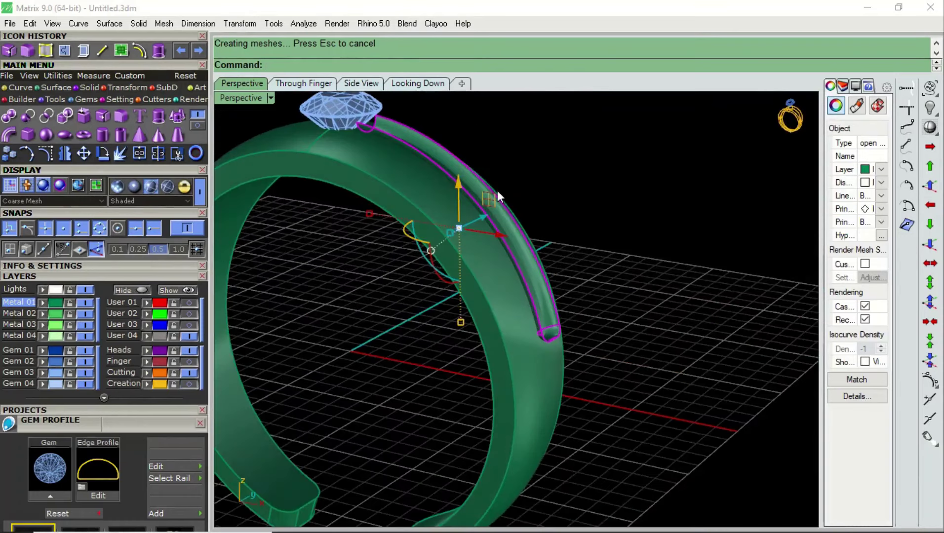
- Start Untrim from the surface tools, then cancel it after viewing the whole ring
left_click(57, 89)
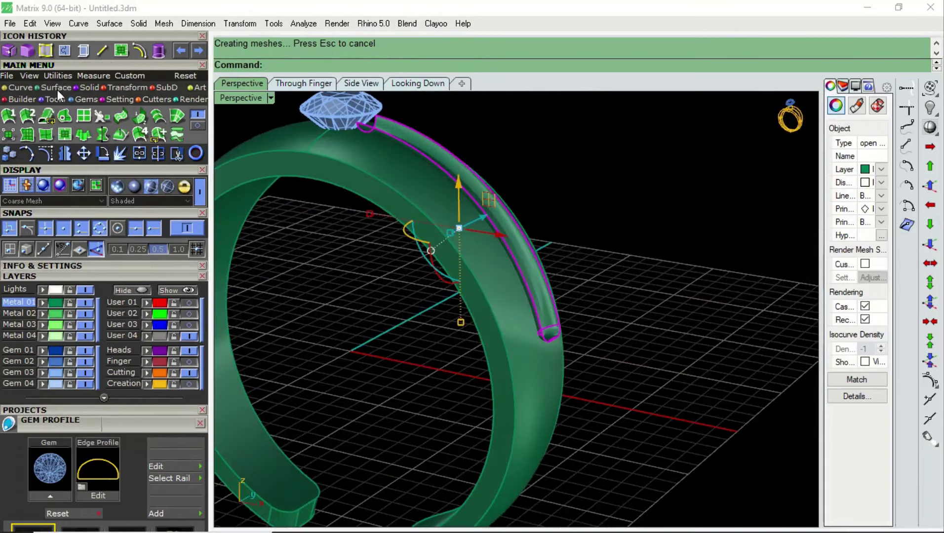
left_click(69, 117)
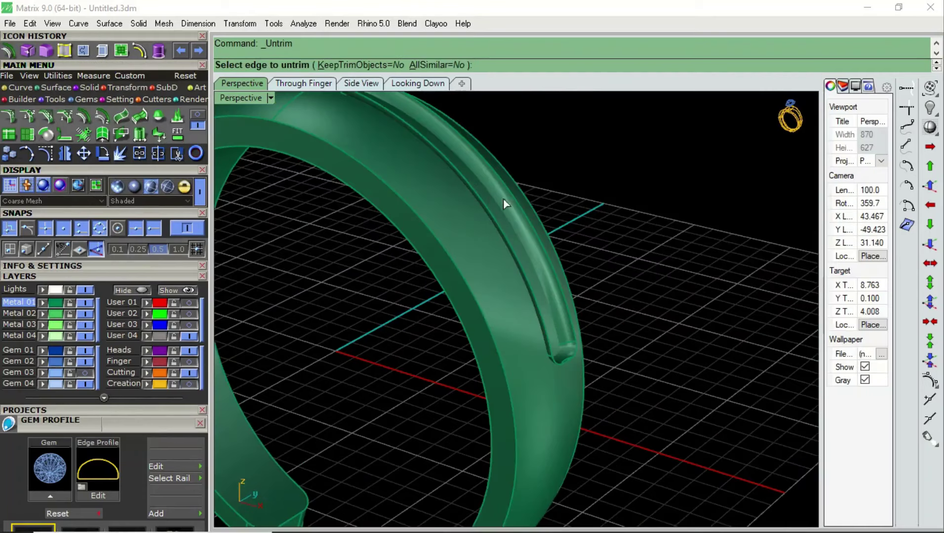
scroll(509, 201, "down", 3)
mouse_move(607, 264)
right_mouse_down()
mouse_move(561, 250)
mouse_move(530, 194)
right_mouse_up()
key("Escape")
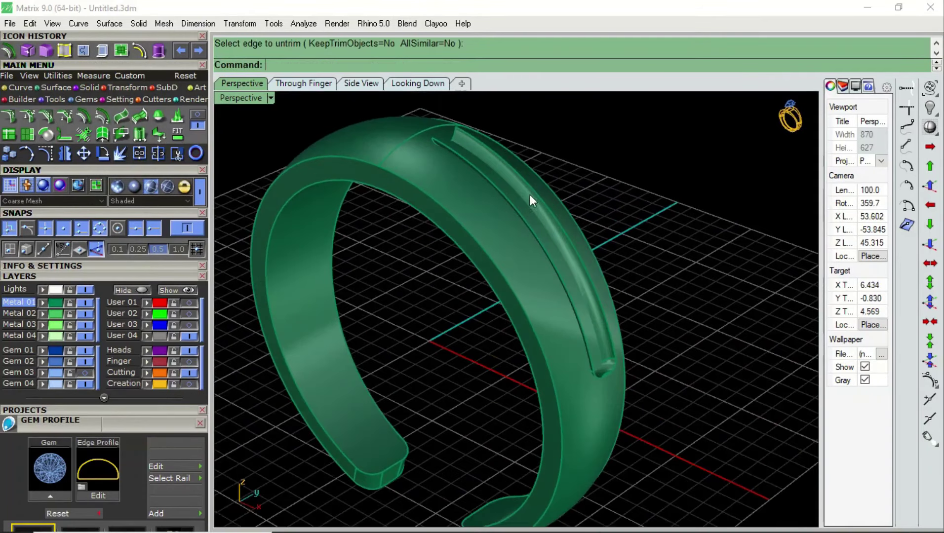
- Explode the ring into separate surfaces and delete a groove end surface
left_click(530, 193)
left_click(118, 159)
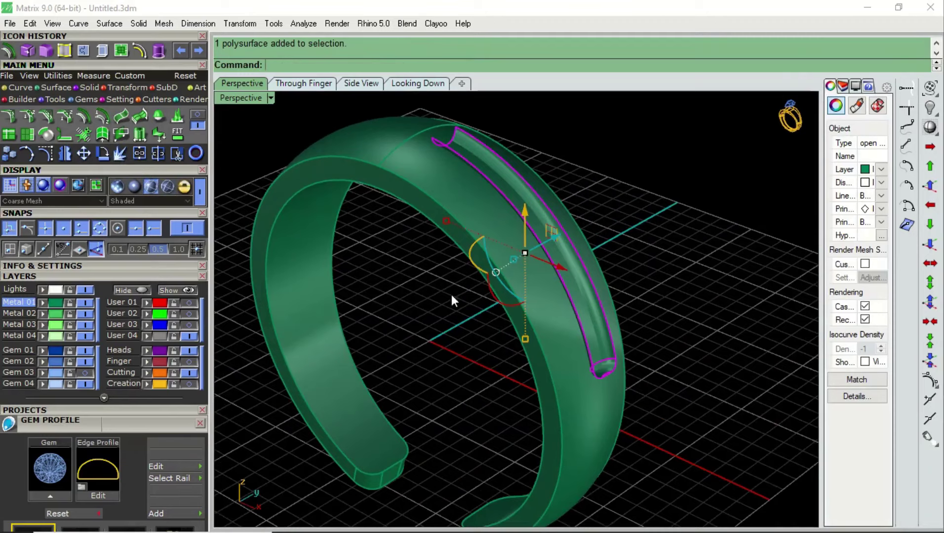
left_click(595, 362)
scroll(602, 353, "up", 3)
left_click(600, 337, "ctrl")
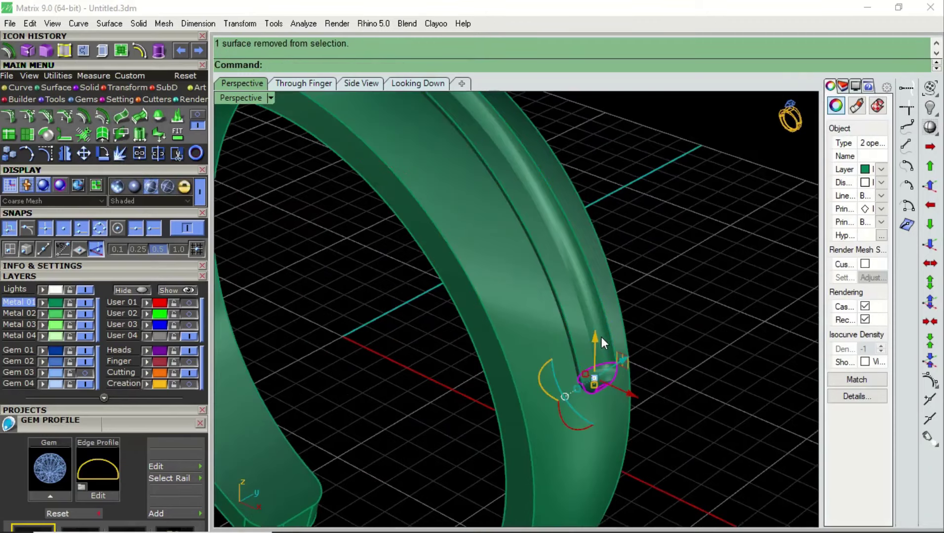
key("Delete")
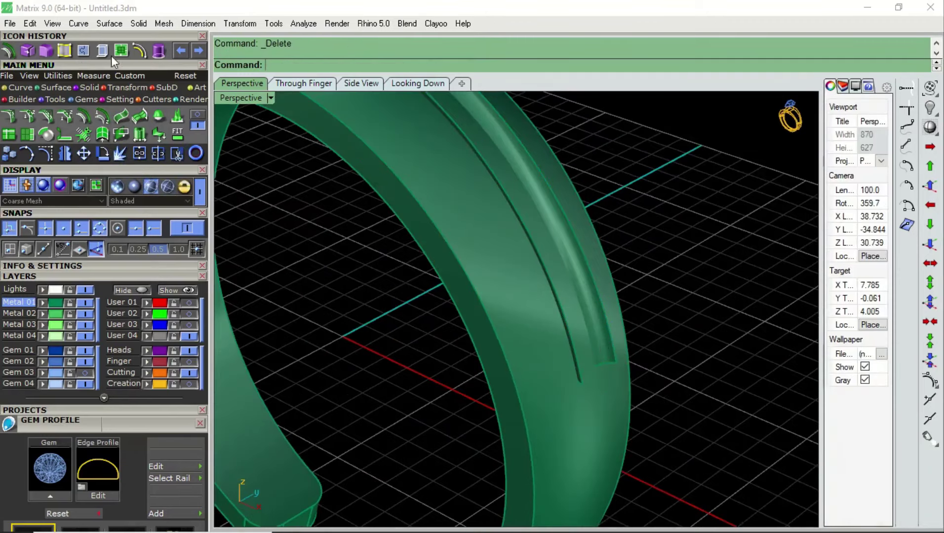
- Untrim the channel edge, then undo the result
right_click(676, 400)
left_click(612, 363)
scroll(612, 363, "down", 2)
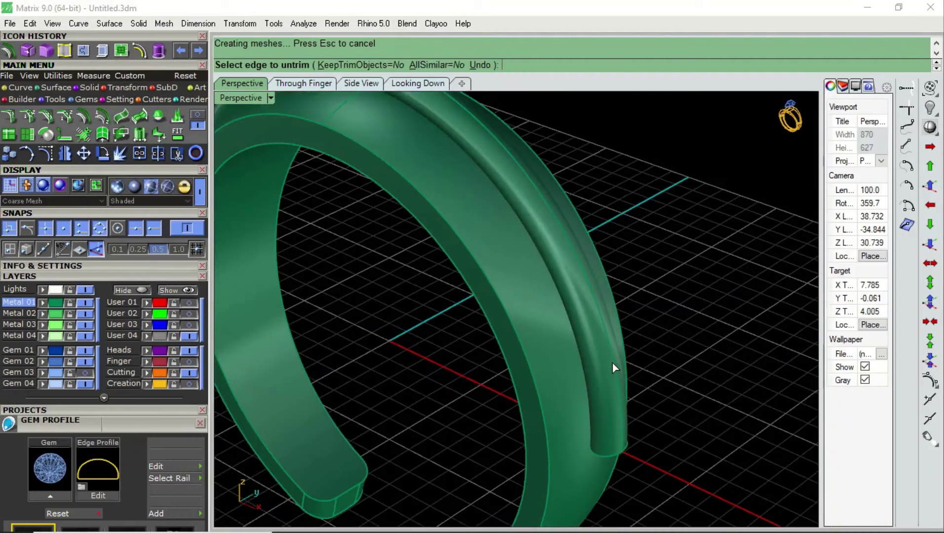
scroll(612, 363, "down", 2)
key("ctrl+z")
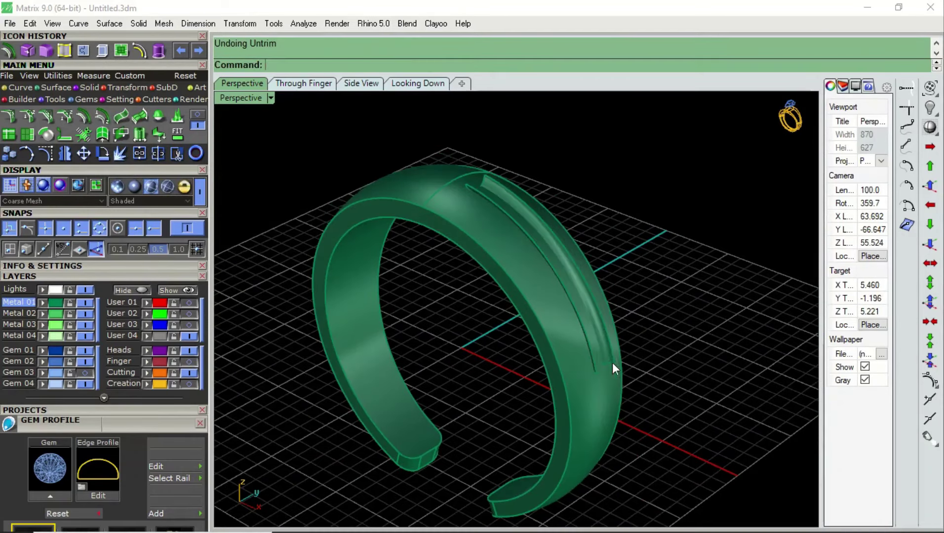
- Delete another groove surface from a lower viewing angle
right_click_drag(666, 341, 660, 347)
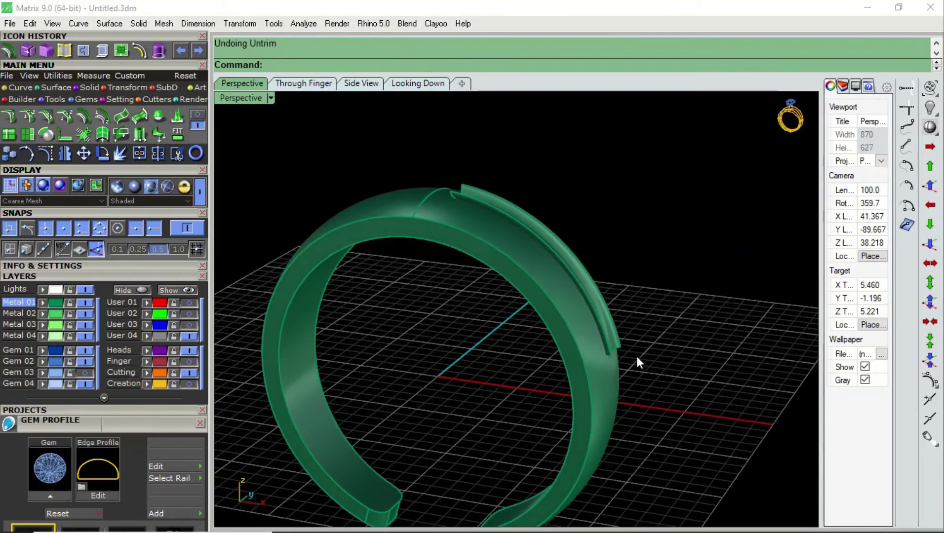
scroll(621, 356, "up", 4)
left_click(614, 328)
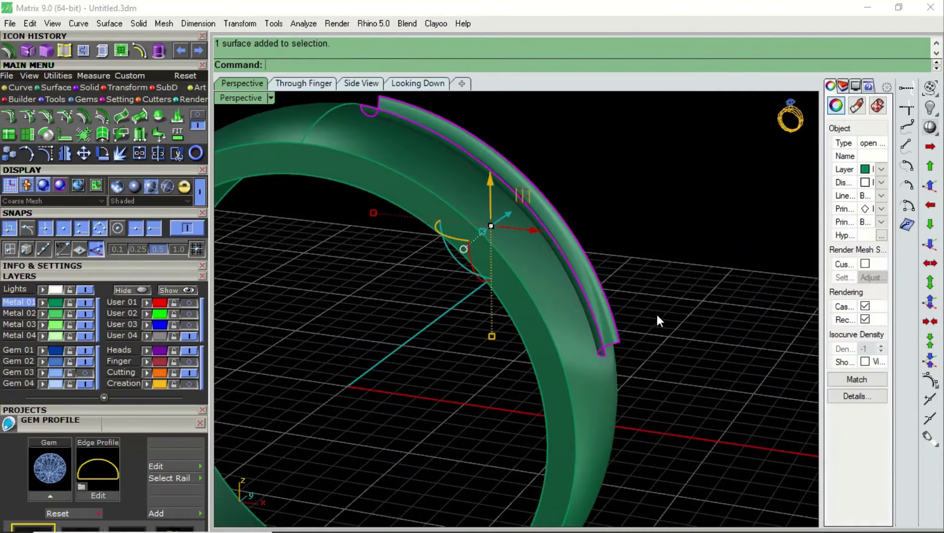
key("Delete")
- Untrim another edge, move the ring body to the Creation layer, and select the green groove tube
left_click(121, 55)
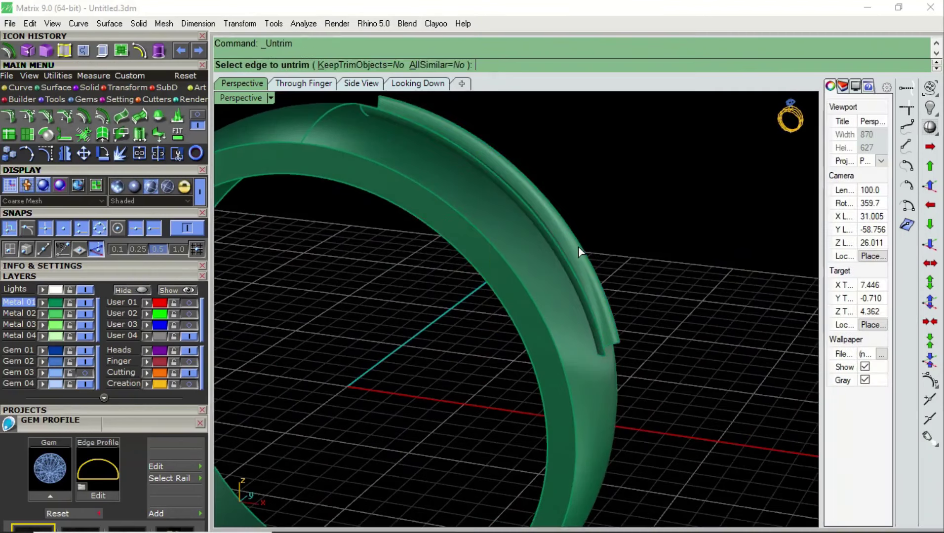
scroll(578, 247, "down", 2)
scroll(613, 282, "down", 3)
scroll(613, 282, "down", 3)
key("Escape")
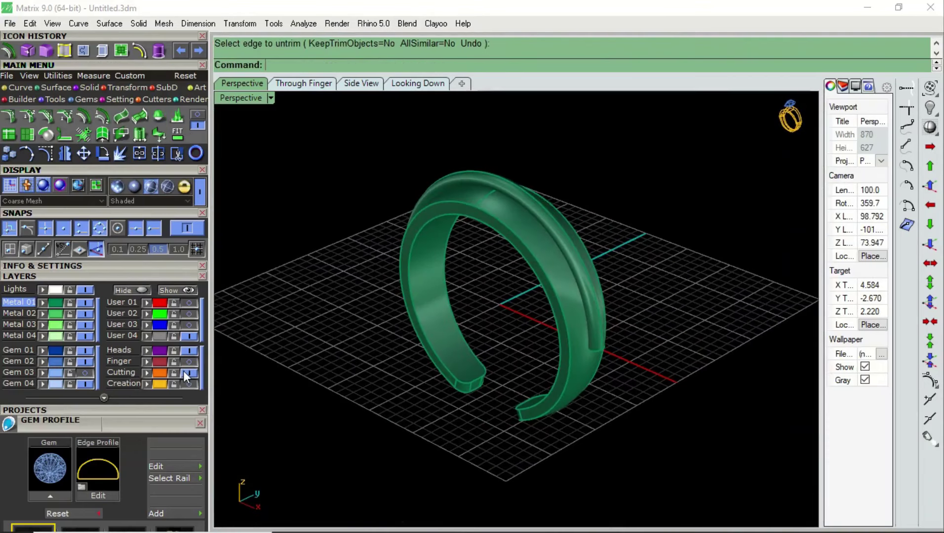
left_click(599, 359)
scroll(599, 359, "up", 3)
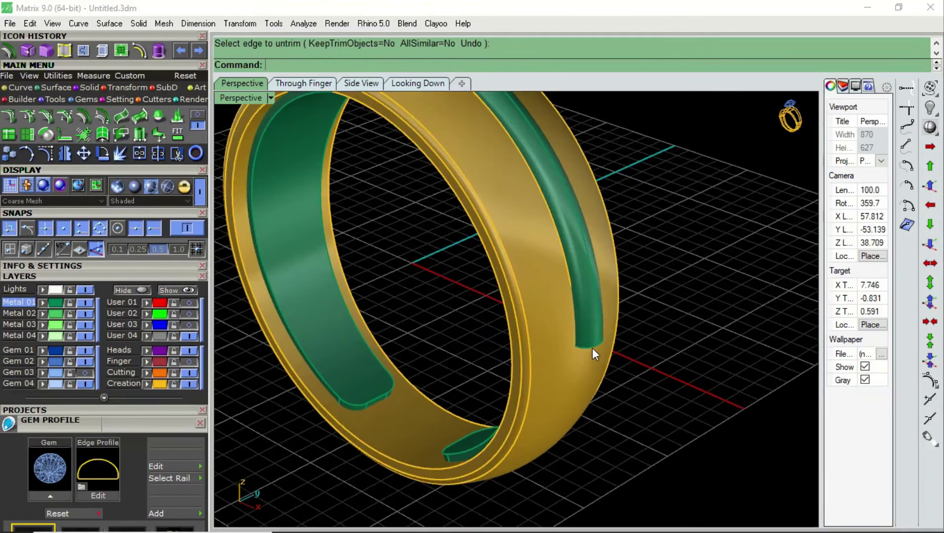
left_click(591, 342)
- Try offsetting the tube surface, inspect the end, and undo the offset
scroll(592, 342, "down", 2)
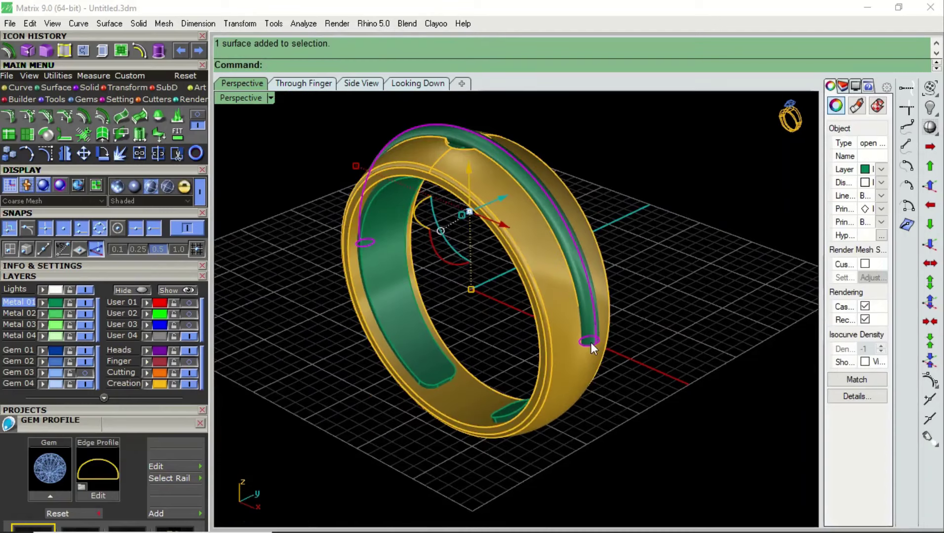
left_click(9, 52)
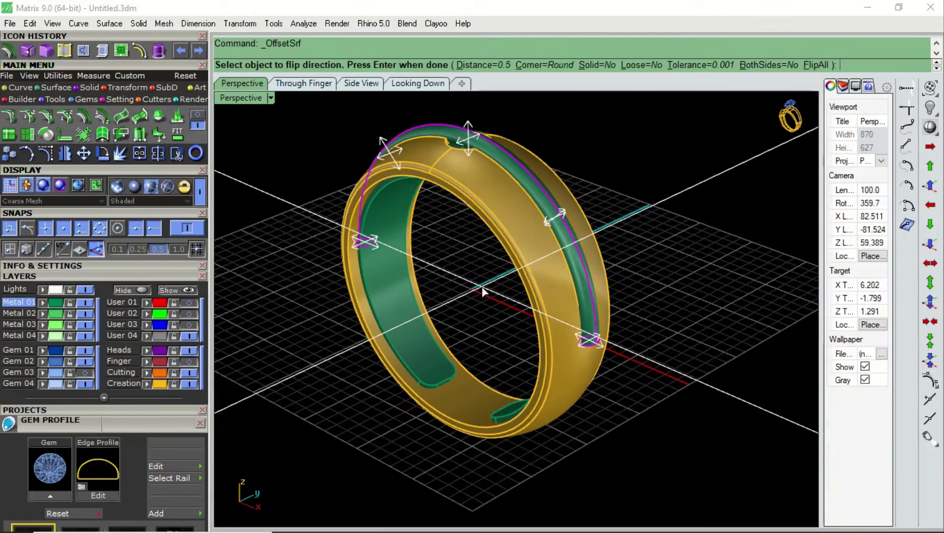
key("Return")
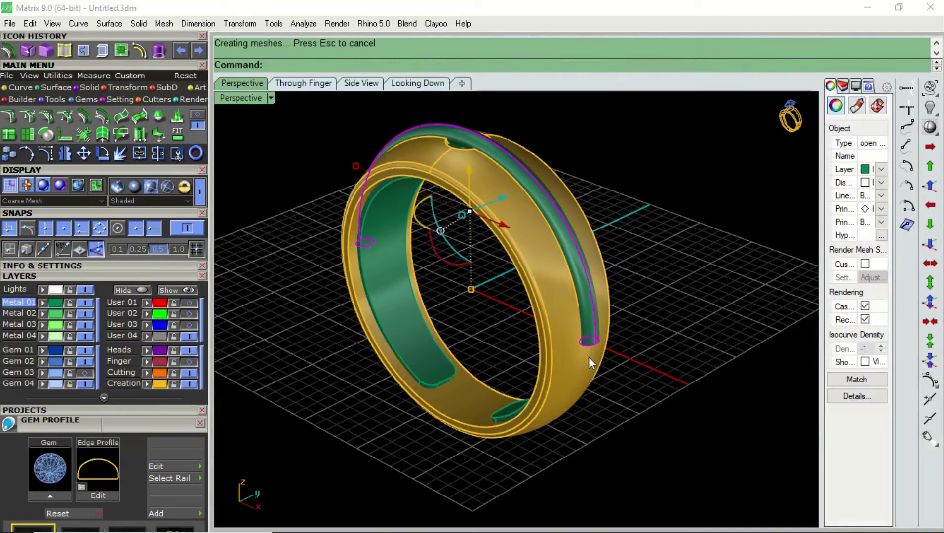
right_click_drag(588, 357, 561, 236)
scroll(578, 316, "up", 2)
scroll(595, 328, "up", 2)
key("ctrl+z")
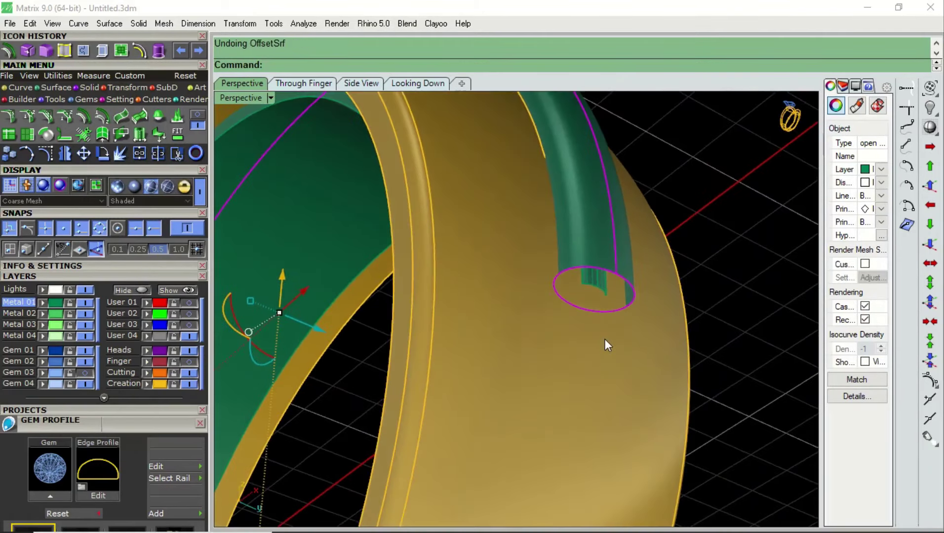
- Create an outward, larger offset tube and delete the unwanted offset surface
key("Return")
left_click(605, 340)
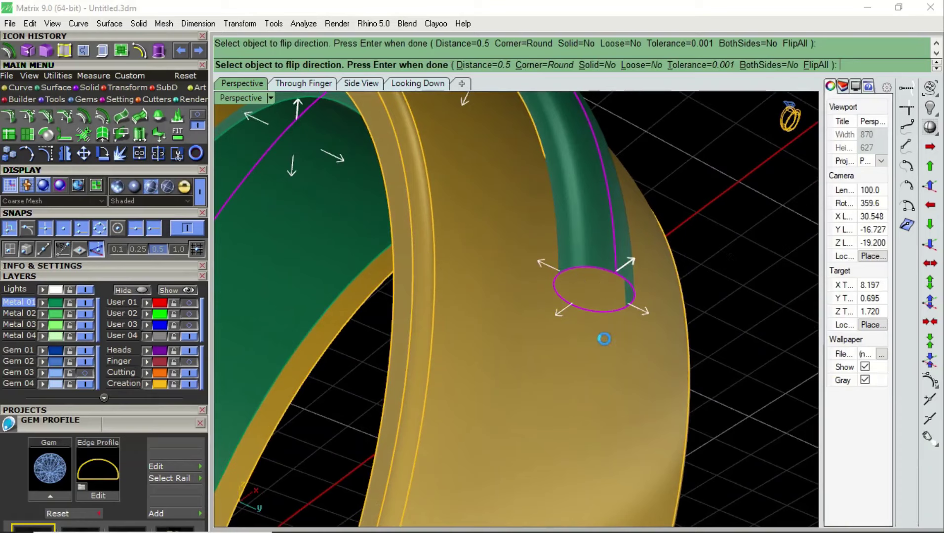
key("Return")
key("Delete")
scroll(588, 309, "down", 3)
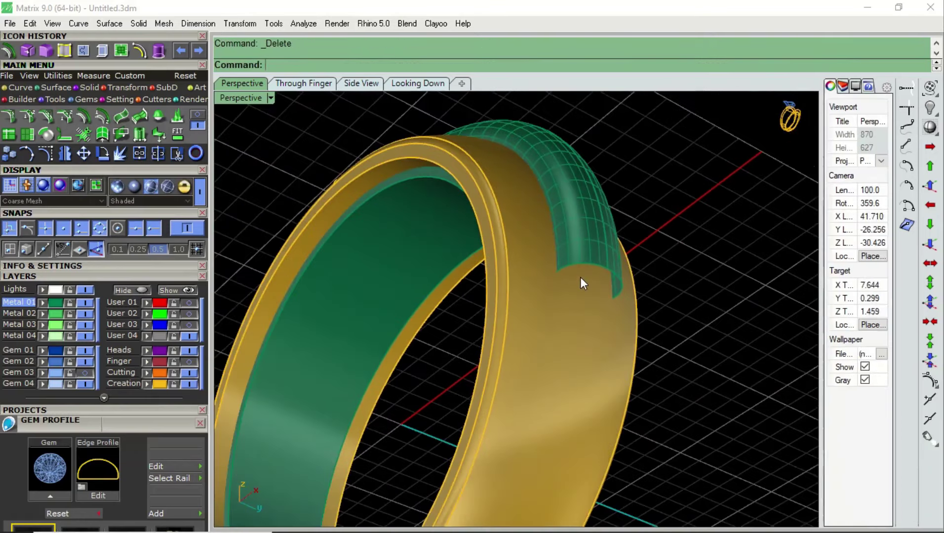
- Cut the green offset tube to the clipboard, leaving the slot in the gold ring
mouse_move(580, 277)
right_mouse_down()
mouse_move(588, 299)
mouse_move(580, 301)
right_mouse_up()
left_click(580, 245)
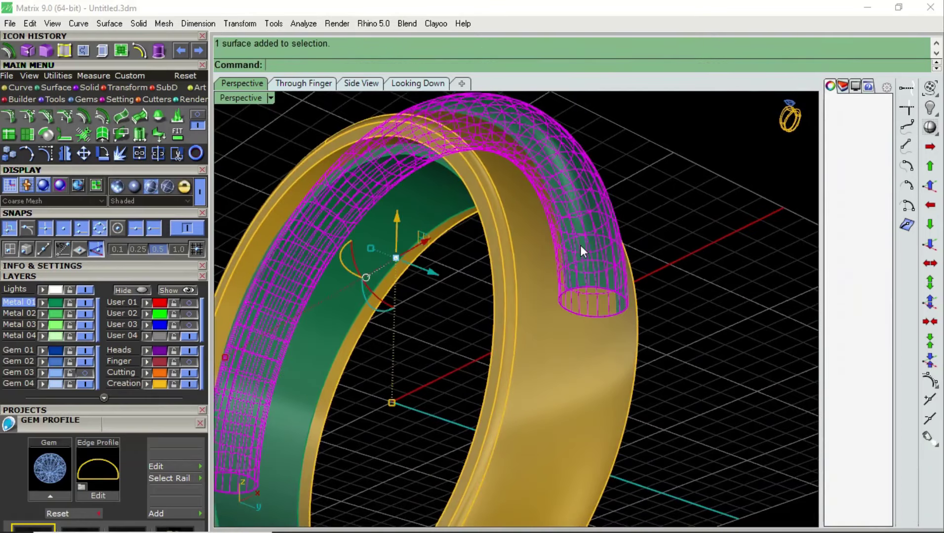
key("ctrl+x")
right_click_drag(579, 214, 603, 349)
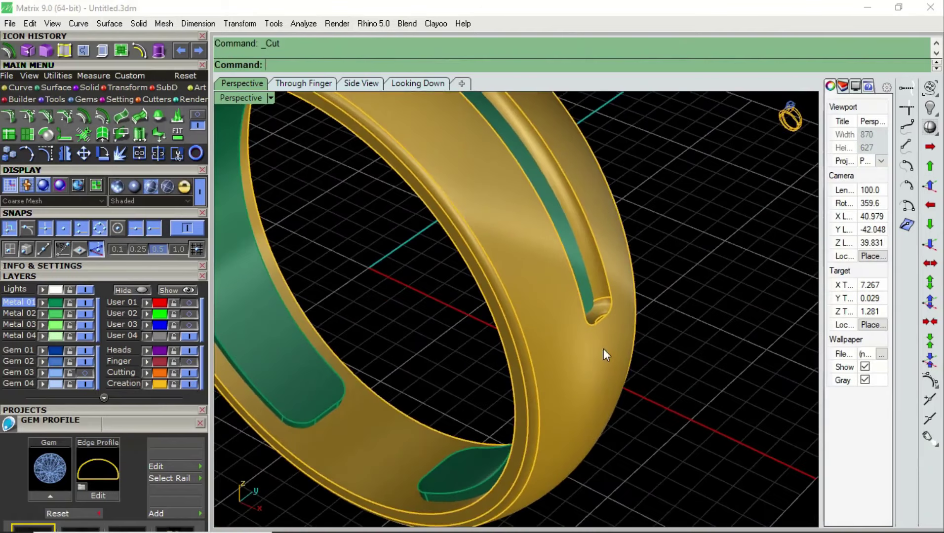
scroll(599, 317, "up", 5)
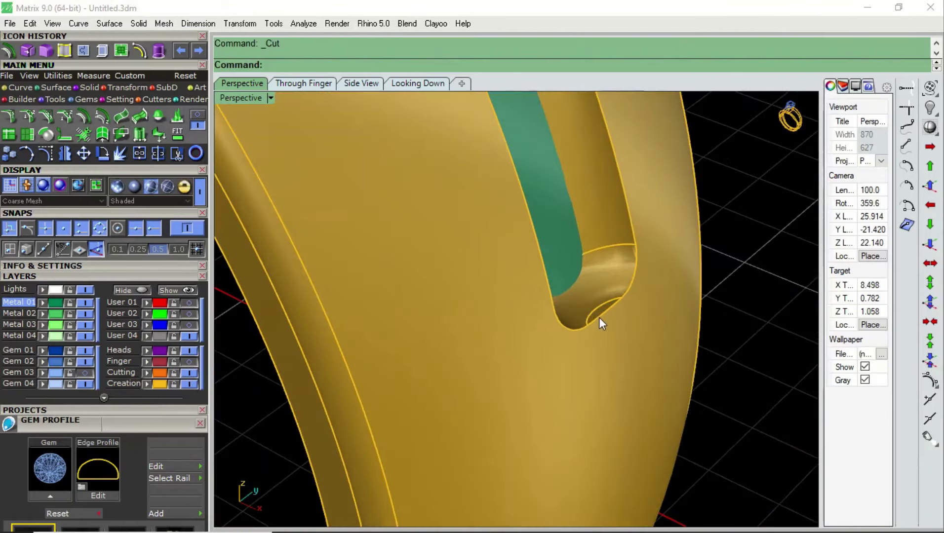
- Extract the small end surface inside the slot as a separate surface
left_click(33, 50)
scroll(602, 298, "up", 4)
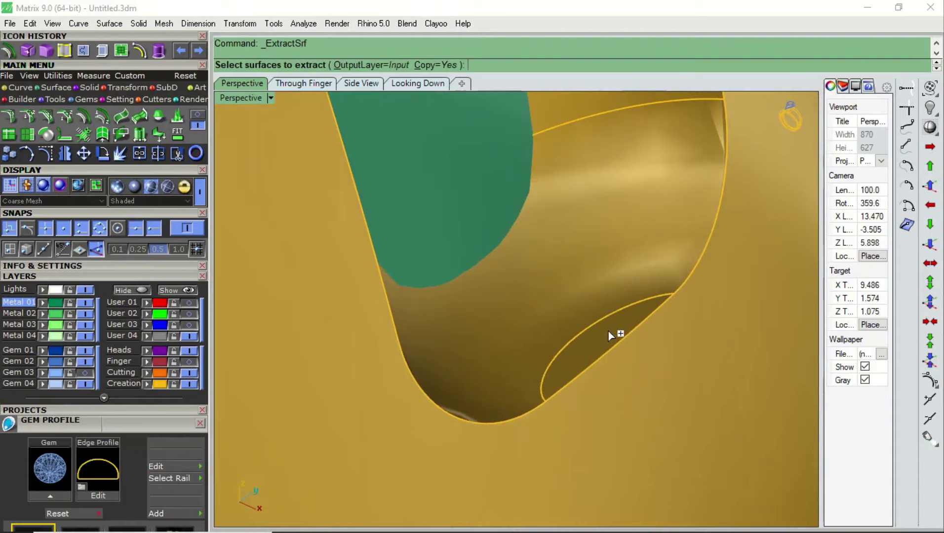
left_click(608, 332)
scroll(597, 334, "down", 4)
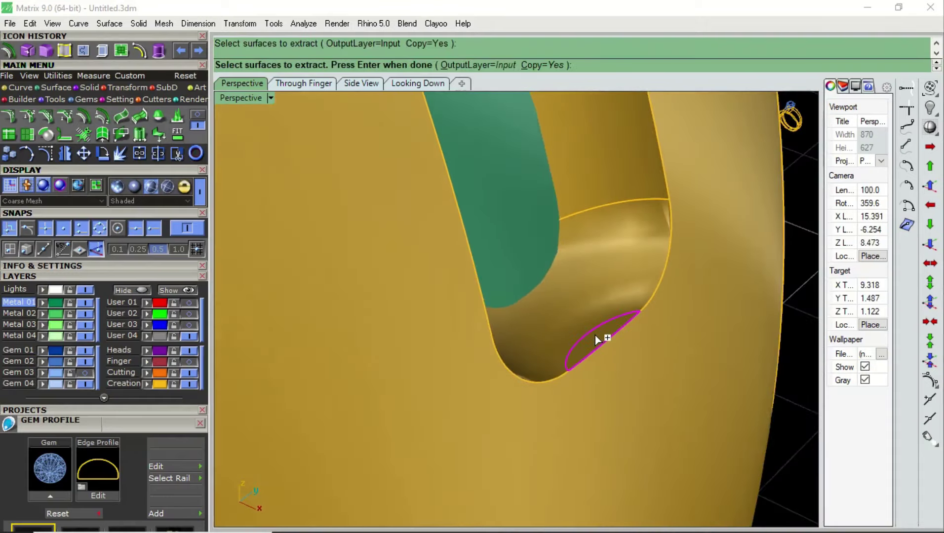
key("Return")
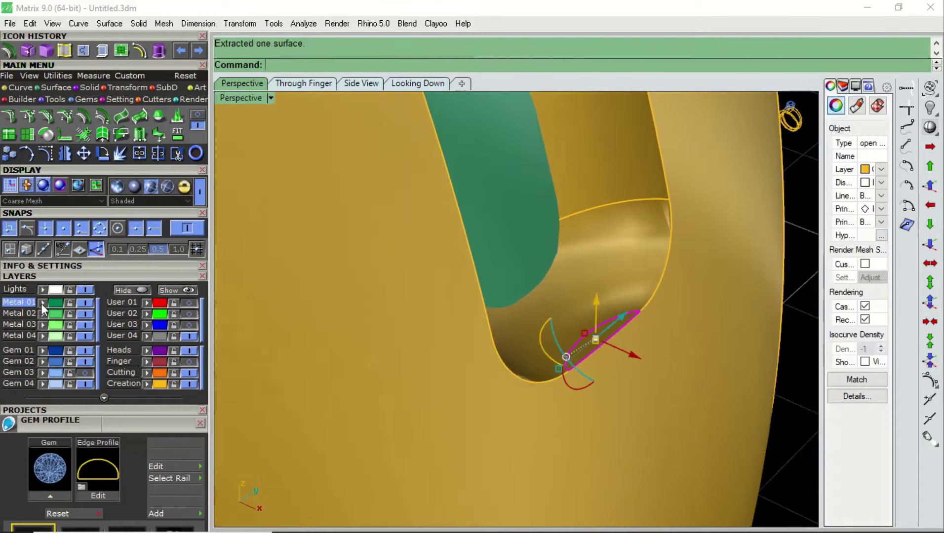
scroll(589, 308, "down", 3)
left_click(650, 294)
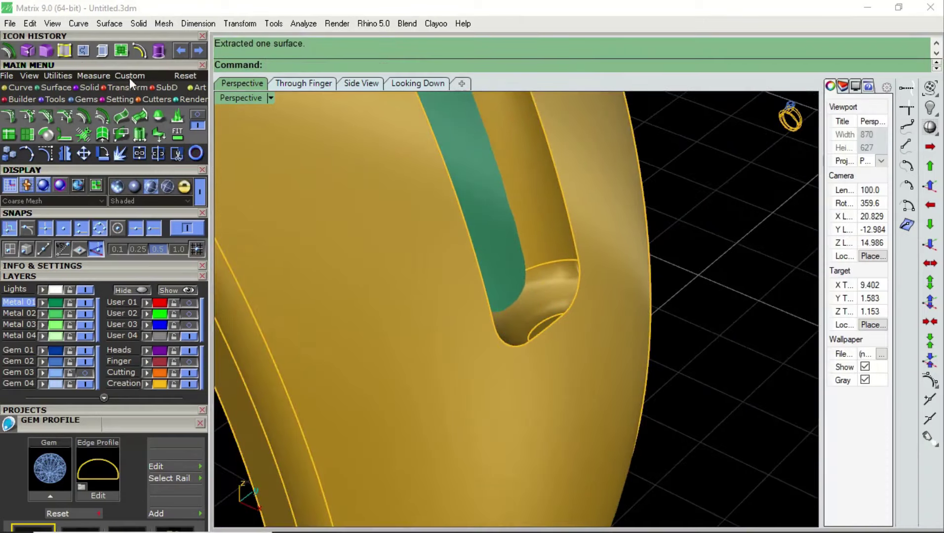
- Untrim the extracted end cap and hide the Creation layer holding the gold ring
type("untrim")
key("Return")
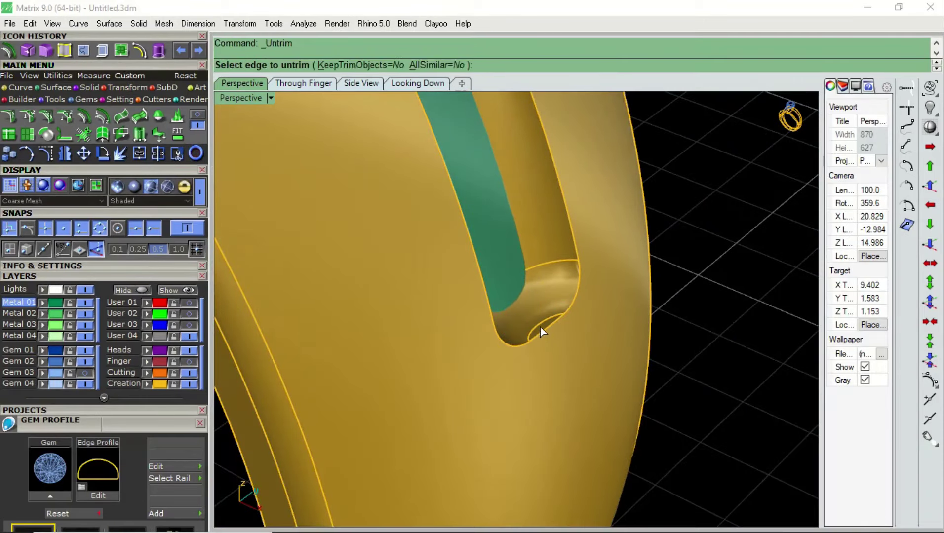
scroll(539, 327, "down", 2)
scroll(541, 326, "down", 2)
scroll(562, 332, "down", 2)
scroll(557, 319, "down", 1)
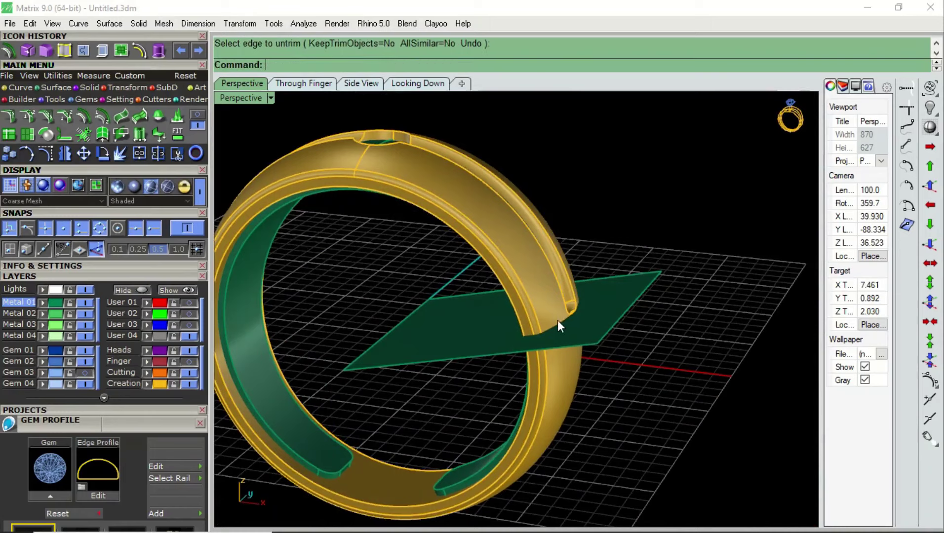
left_click(189, 384)
- Restore the picked ring part to untrimmed and select the green cutting plane
right_click_drag(590, 258, 574, 296)
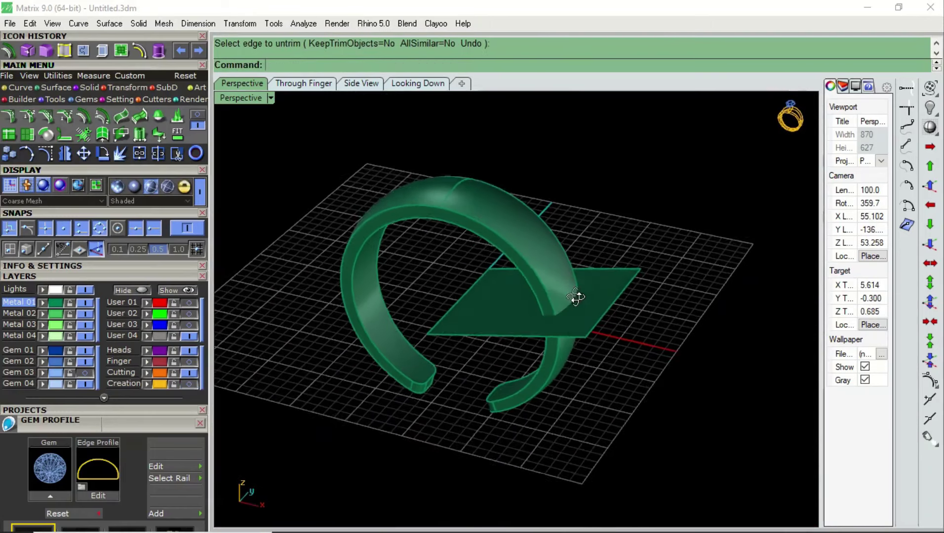
left_click(574, 297)
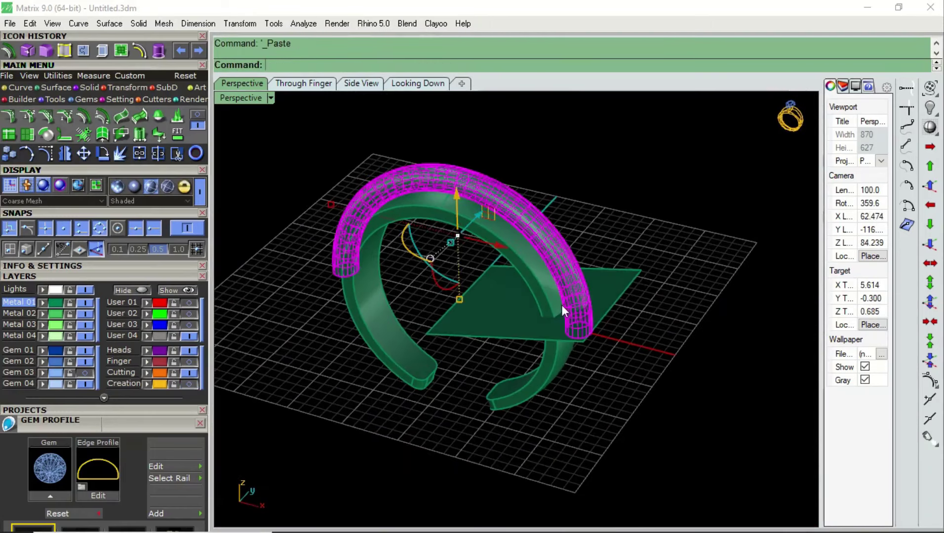
right_click_drag(508, 333, 610, 311)
left_click(521, 328)
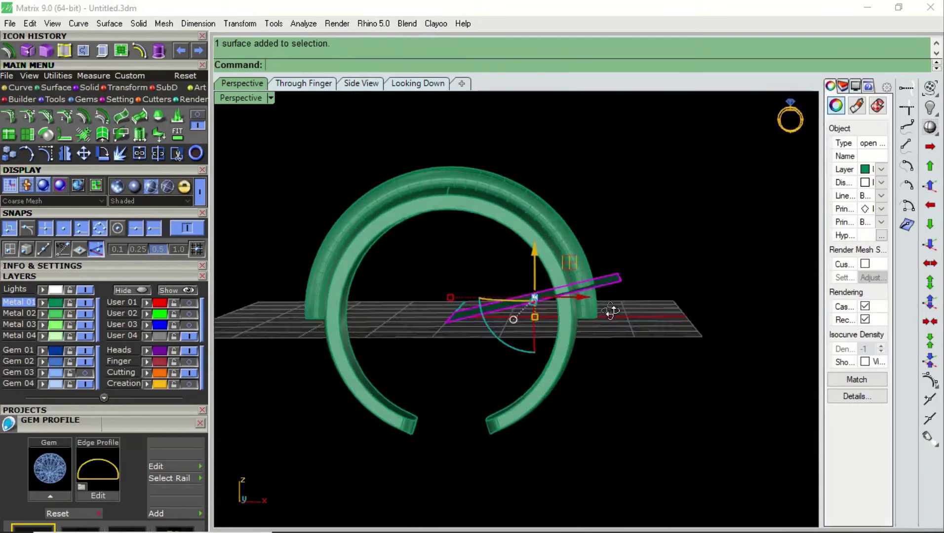
scroll(601, 300, "up", 3)
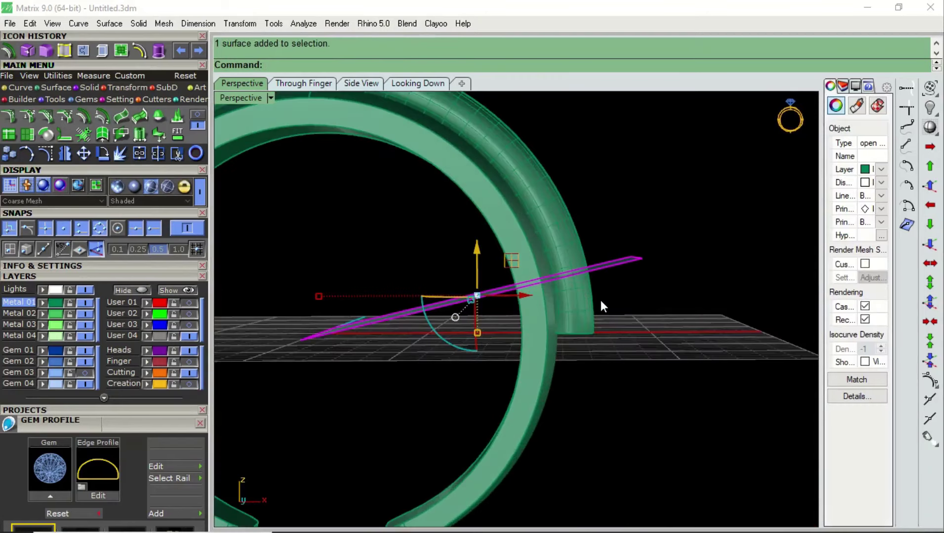
- Offset the plane 0.5 downward (flipped), delete the original, and select the offset copy
left_click(8, 50)
type("f")
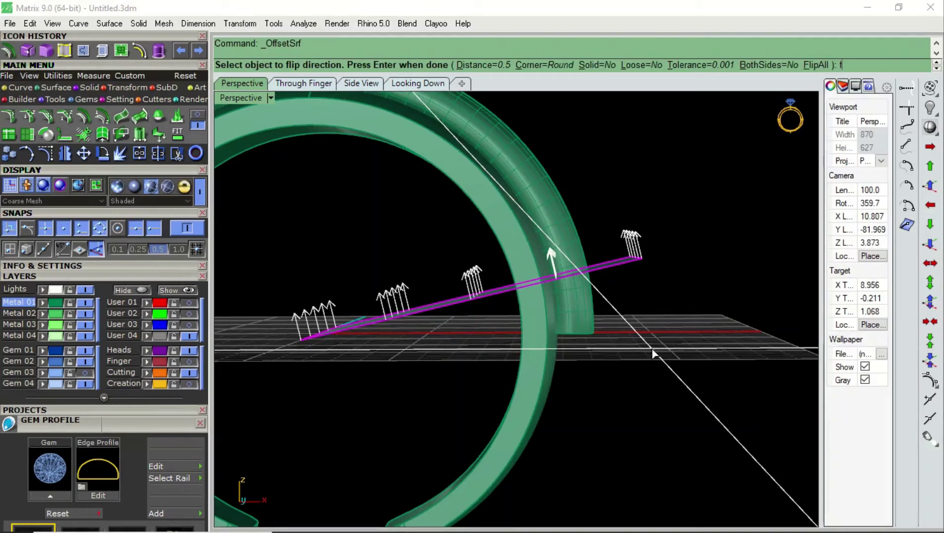
key("Return")
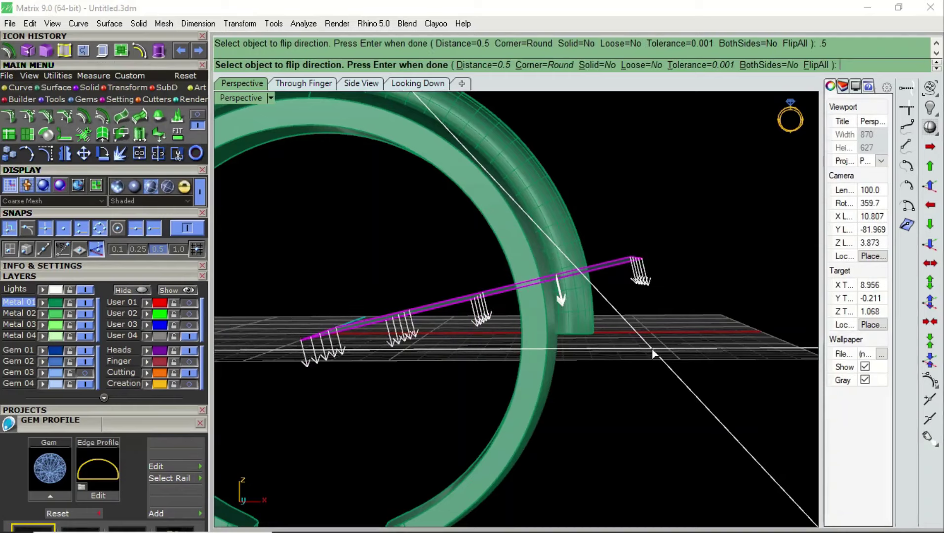
key("Return")
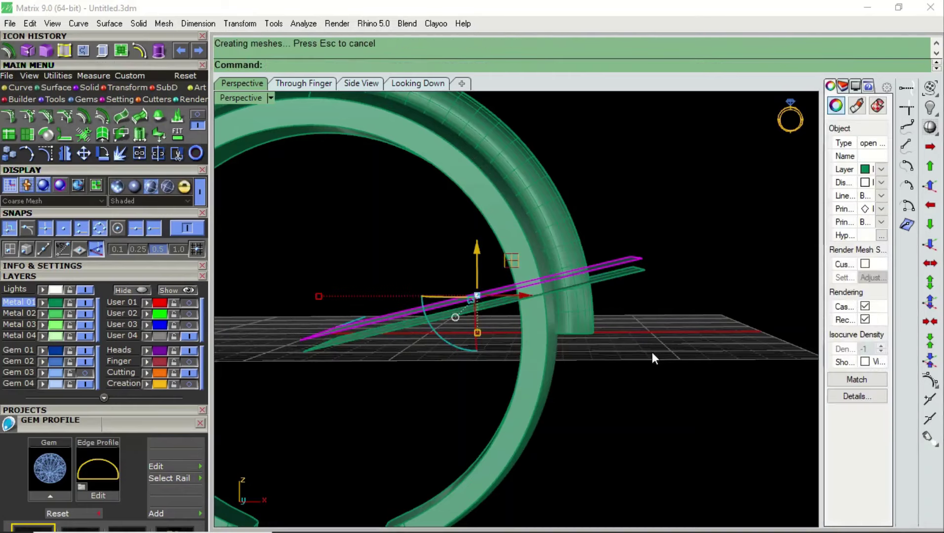
key("Delete")
right_click_drag(651, 352, 650, 311)
scroll(543, 368, "up", 3)
left_click(509, 359)
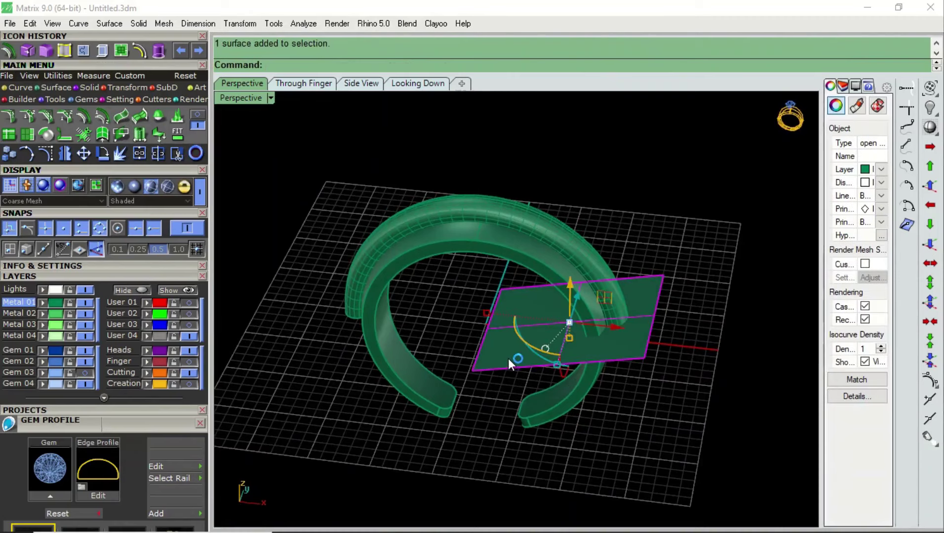
- Mirror a copy of the plane to the opposite side of the ring with Mi
type("M")
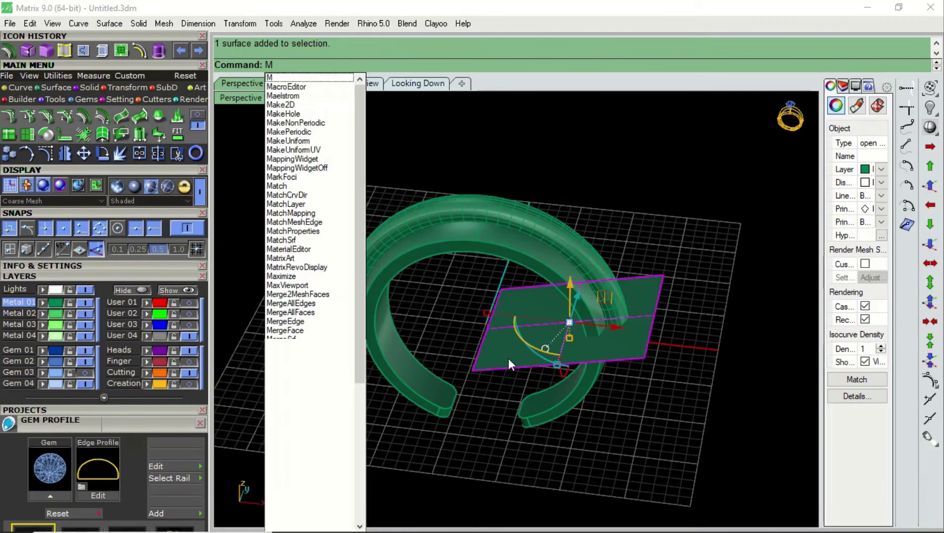
type("i")
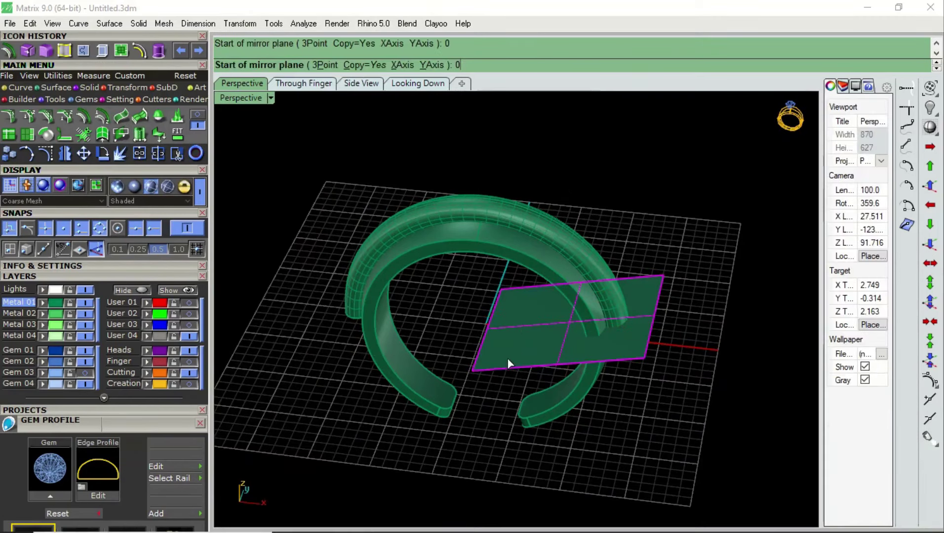
left_click(508, 369)
left_click(480, 375)
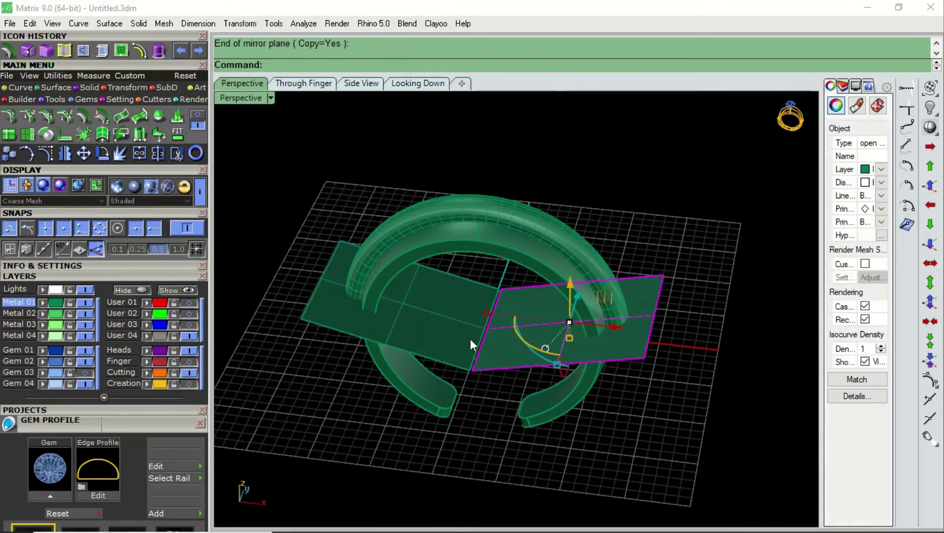
left_click(481, 393)
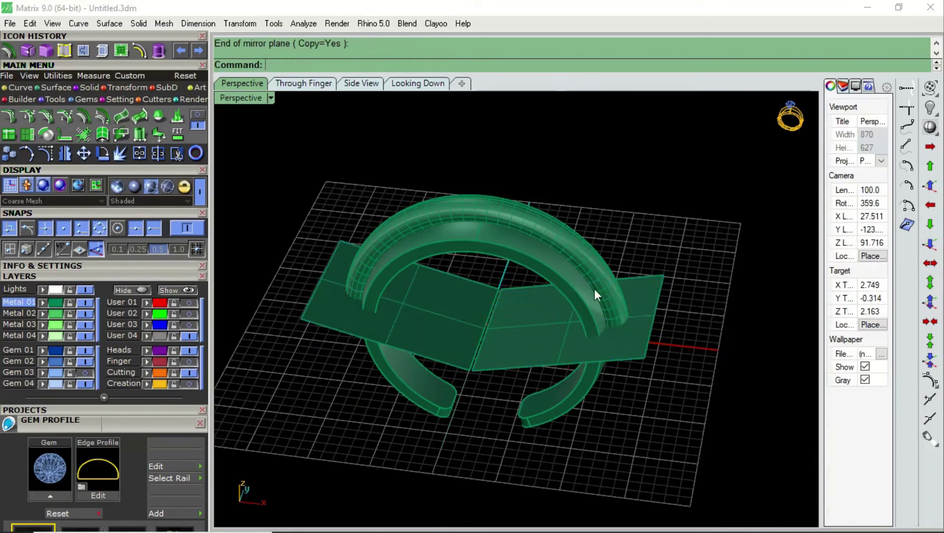
- Split the upper band with the right plane and delete the small cut-off end
left_click(603, 280)
key("ctrl+shift+s")
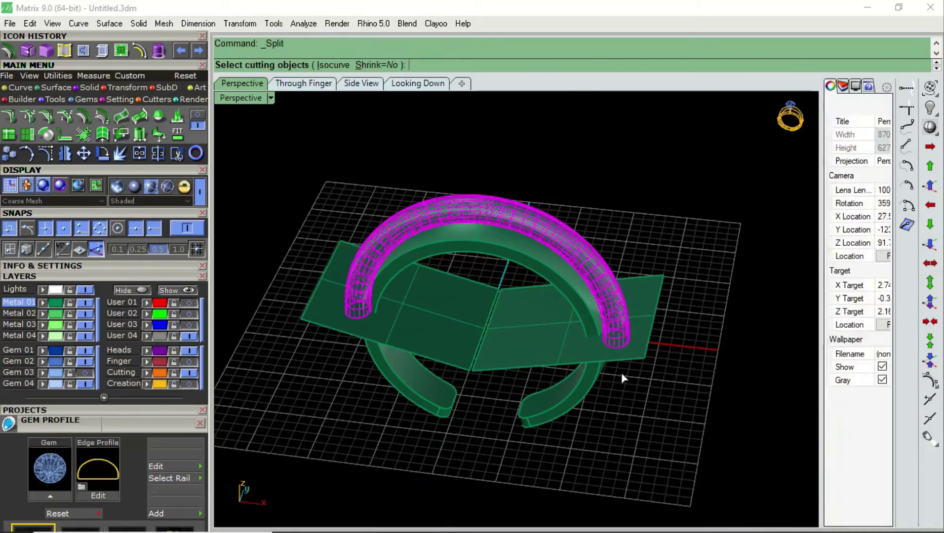
key("Return")
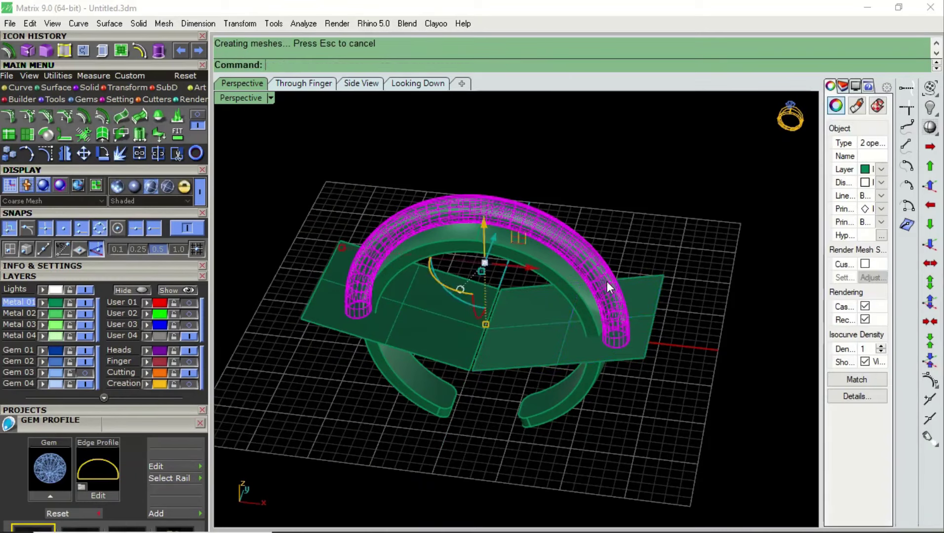
left_click(606, 282, "ctrl")
key("Delete")
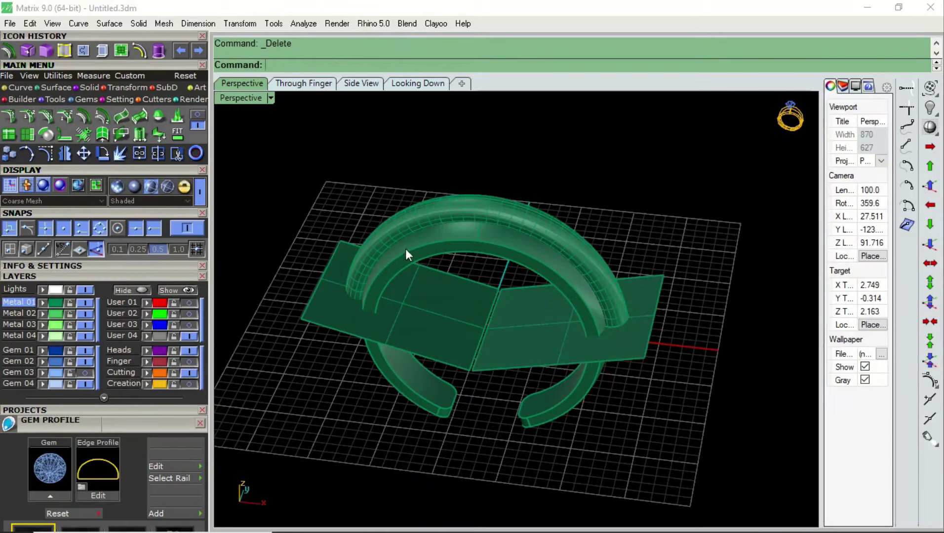
- Split the upper band with the left plane and delete its cut-off piece
left_click(417, 222)
key("ctrl+shift+s")
left_click(411, 323)
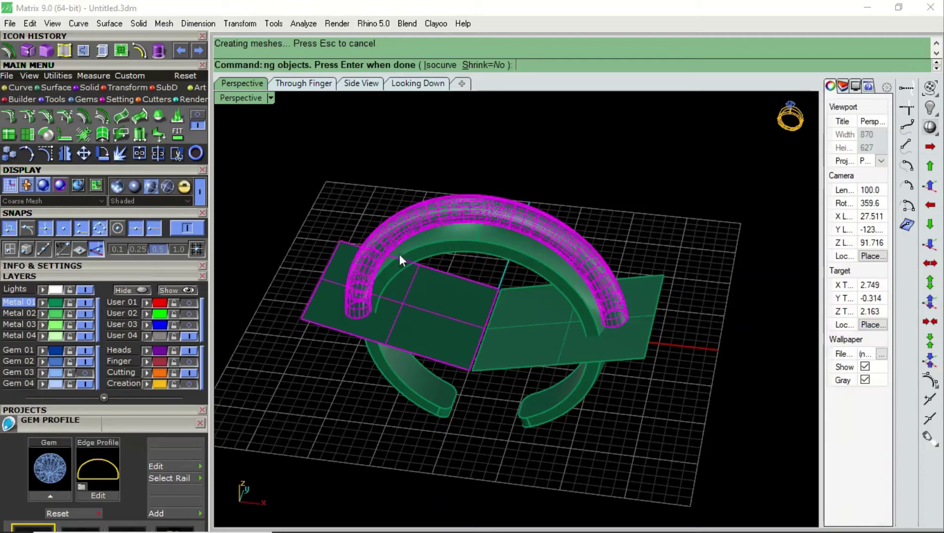
key("Return")
left_click(410, 222, "ctrl")
key("Delete")
- Split both planes using the upper band as the cutter
left_click(438, 320)
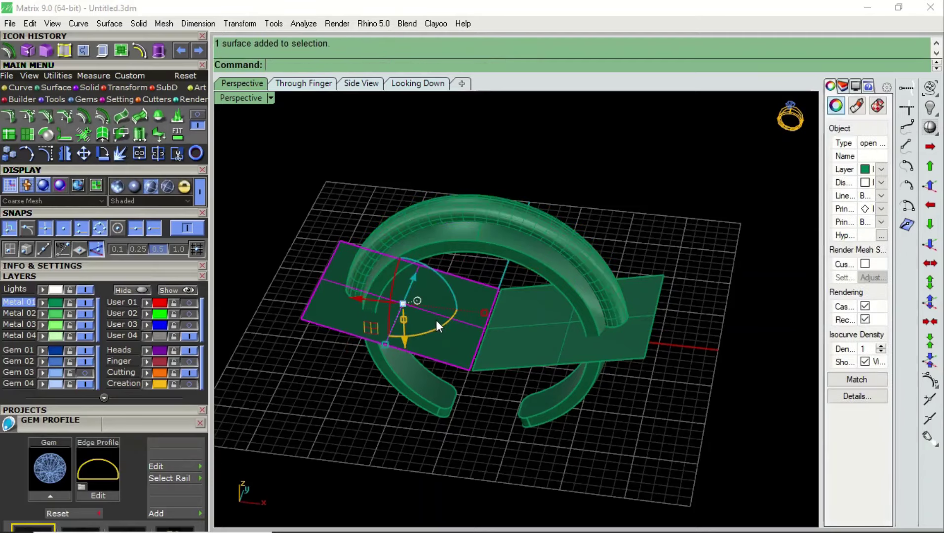
key("ctrl+shift+s")
mouse_move(389, 269)
right_mouse_down()
mouse_move(378, 238)
mouse_move(533, 301)
mouse_move(635, 322)
right_mouse_up()
left_click(377, 238)
left_click(656, 308)
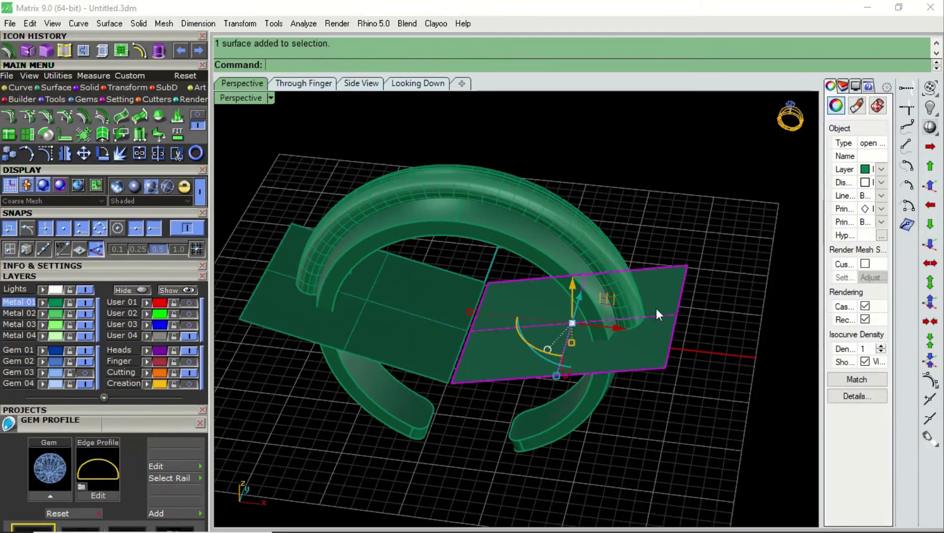
right_click(656, 308)
left_click(629, 296)
key("Return")
- Delete the right and left plane pieces, leaving only the ring and split band
left_click(656, 342)
key("Delete")
left_click(421, 333)
key("Delete")
scroll(515, 303, "down", 3)
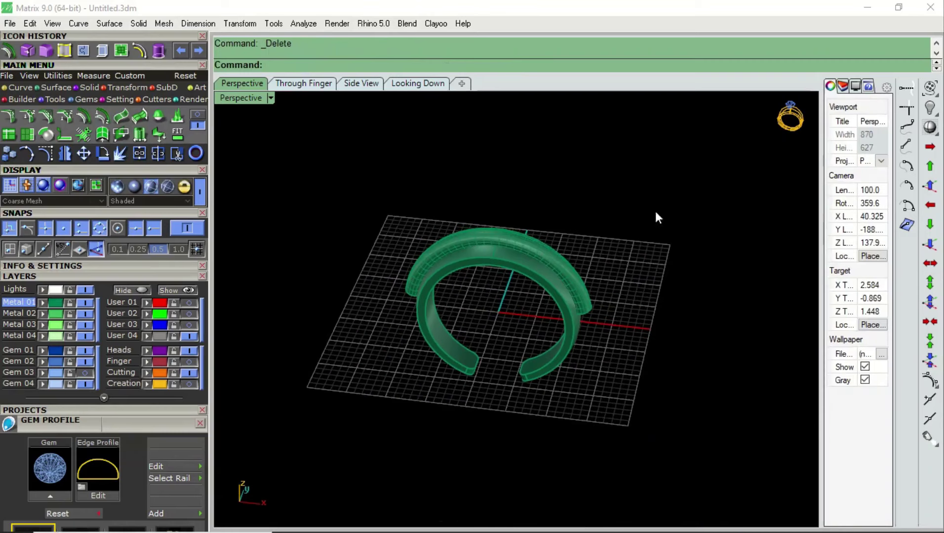
left_click_drag(656, 217, 412, 360)
- Join the upper band pieces into a single band
scroll(424, 363, "up", 3)
left_click(441, 366, "ctrl")
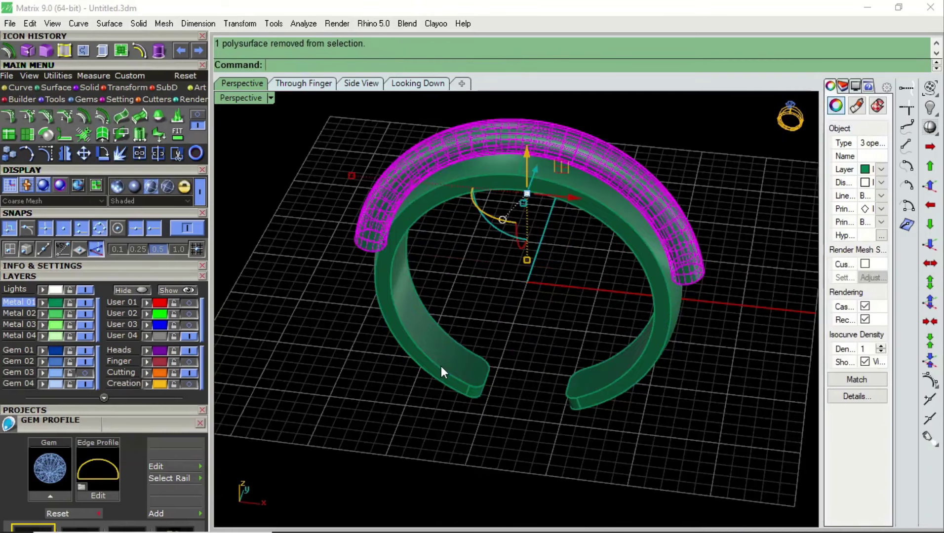
type("join")
key("Return")
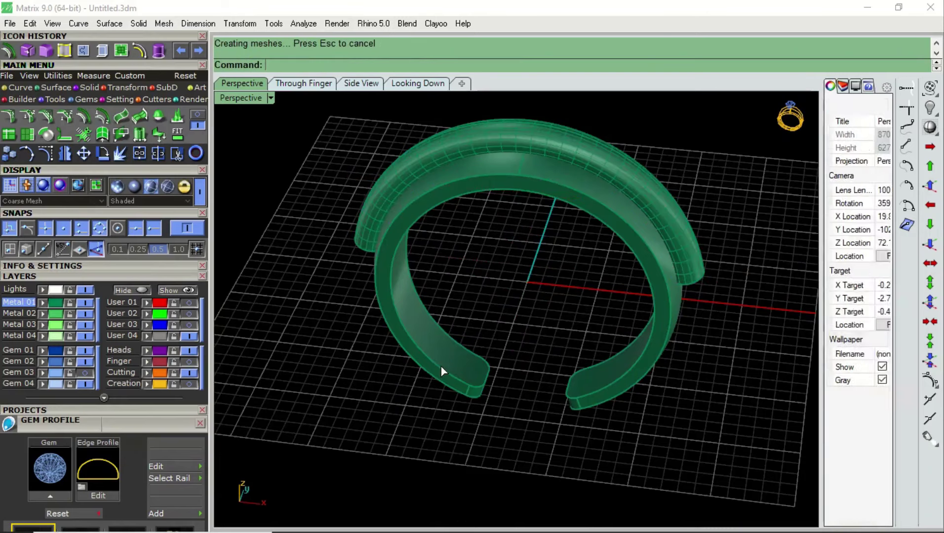
- Try a 0.4 edge fillet on the band's end edge, then undo it
left_click(486, 349)
mouse_move(682, 323)
right_mouse_down()
mouse_move(688, 272)
mouse_move(651, 199)
right_mouse_up()
scroll(689, 271, "up", 5)
left_click(688, 272)
scroll(688, 271, "down", 5)
scroll(674, 248, "up", 5)
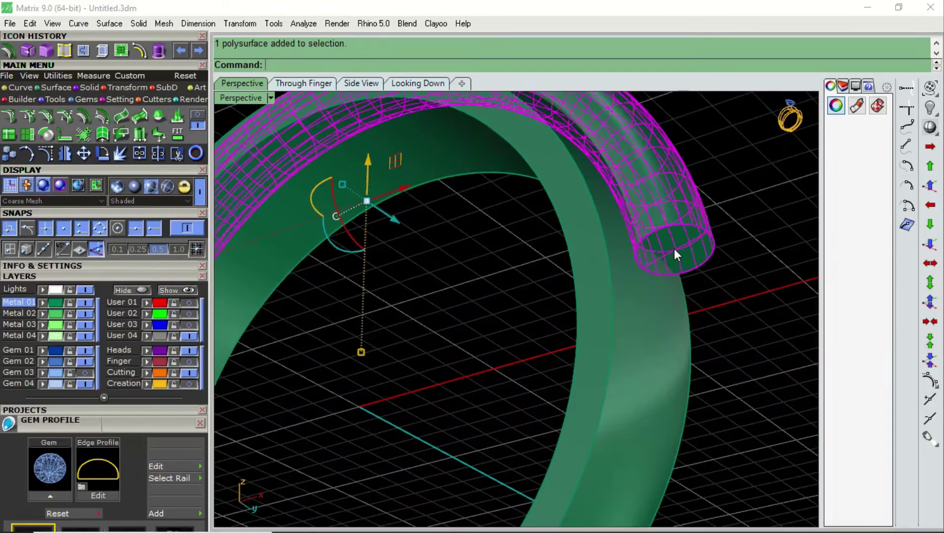
left_click(726, 293)
left_click(64, 51)
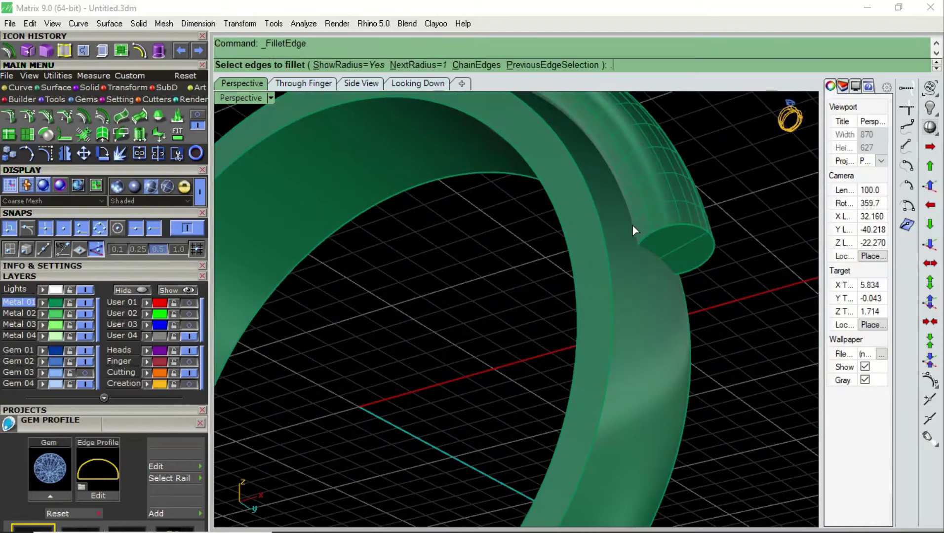
type("4")
key("Return")
left_click(672, 230)
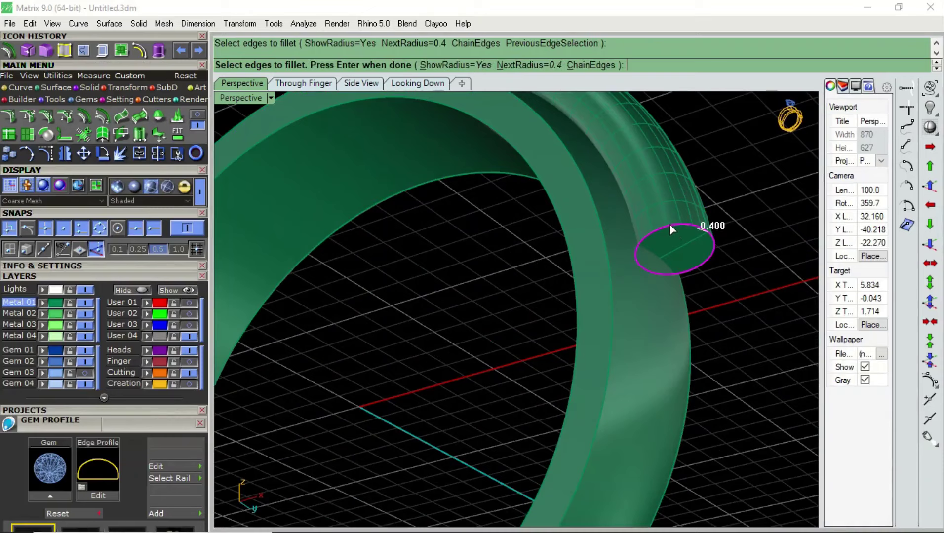
key("Return")
key("Return")
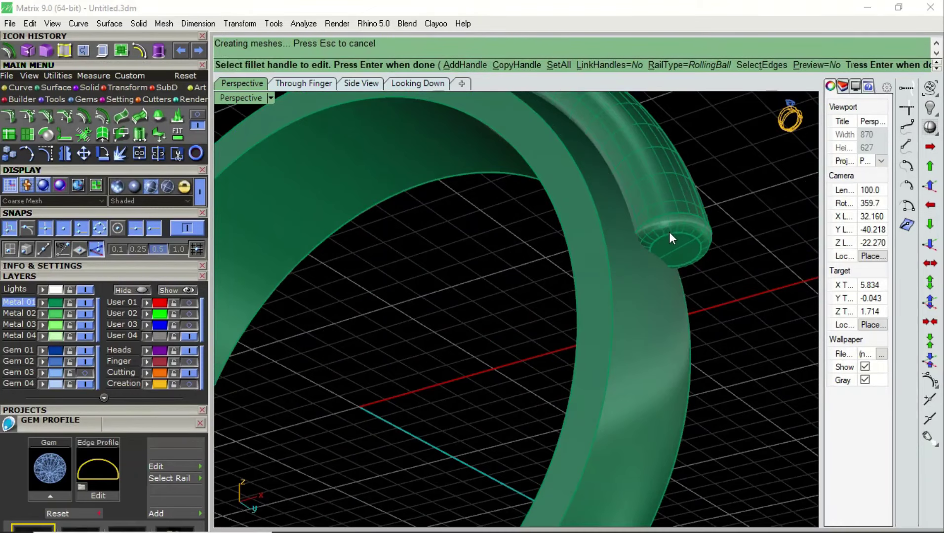
right_click_drag(672, 238, 672, 268)
key("ctrl+z")
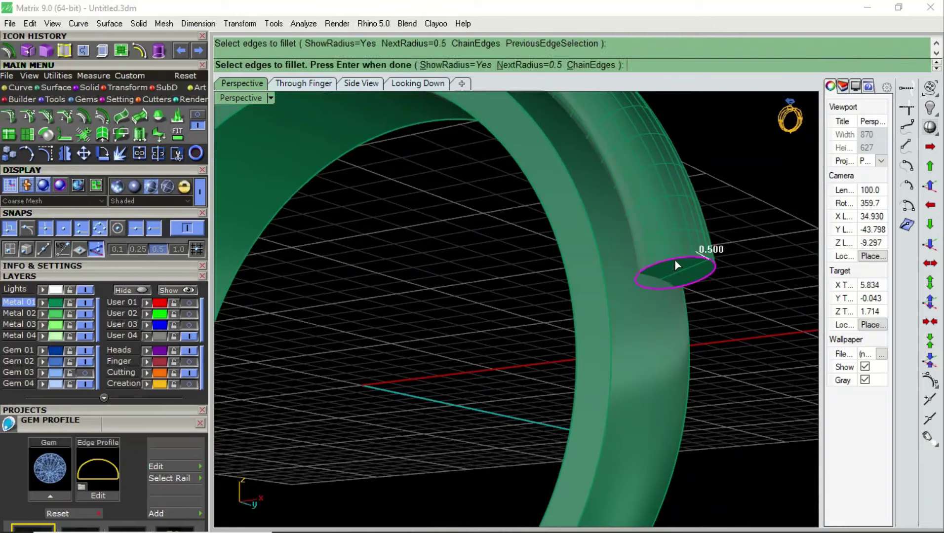
- Fillet the first end edge of the band with radius 0.5
key("Return")
key("Return")
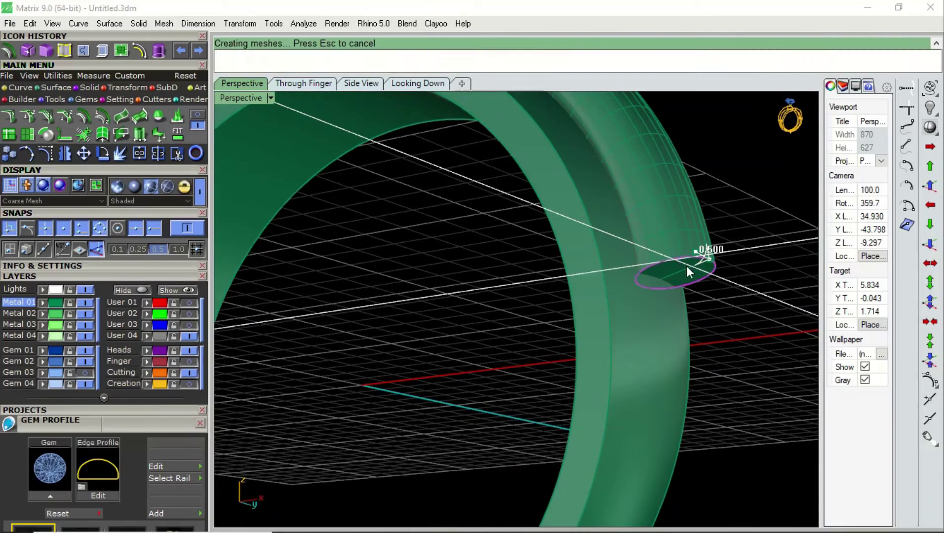
scroll(686, 266, "down", 5)
key("Return")
right_click_drag(701, 286, 662, 314)
scroll(477, 309, "up", 5)
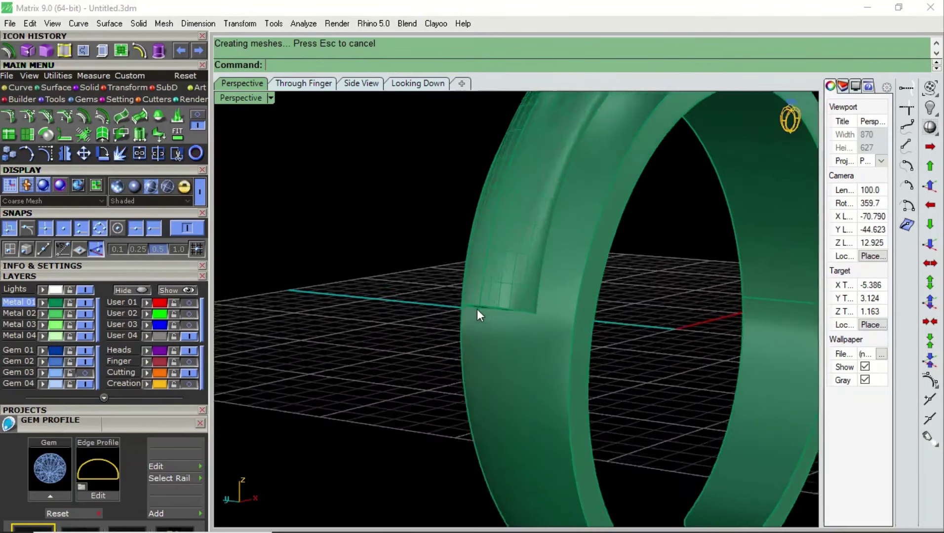
scroll(477, 309, "up", 2)
- Apply the same 0.5 fillet to the band's other end edge
key("Return")
left_click(506, 309)
key("Return")
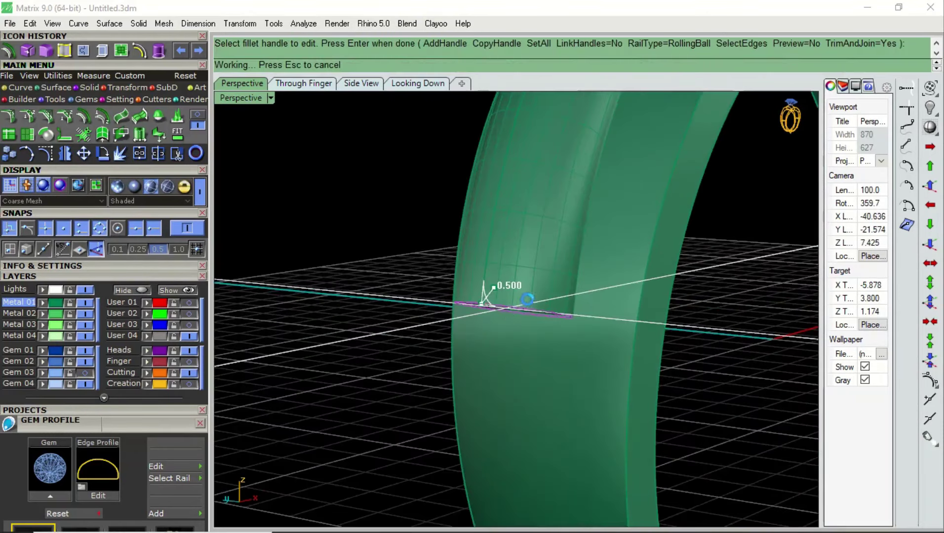
key("Return")
scroll(575, 296, "down", 4)
right_click_drag(566, 309, 479, 339)
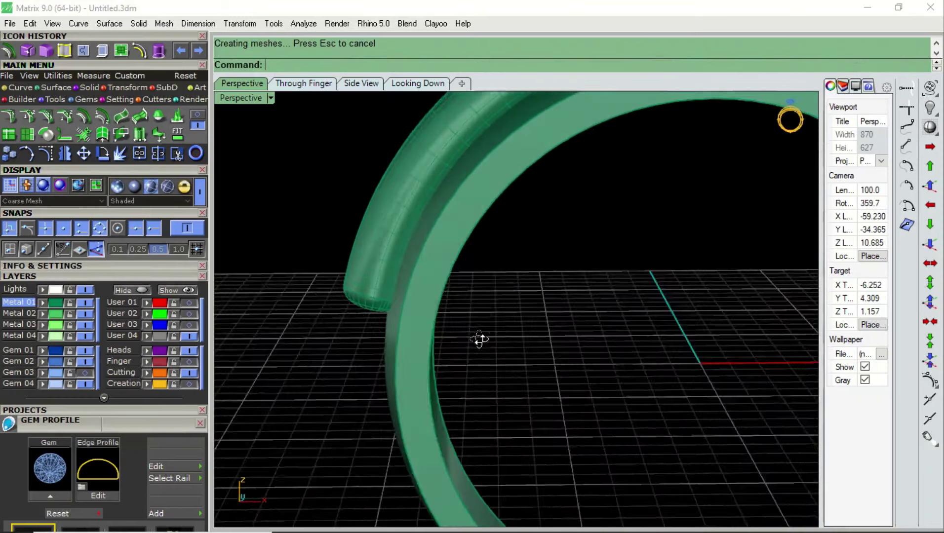
scroll(591, 290, "down", 5)
right_click_drag(592, 290, 550, 312)
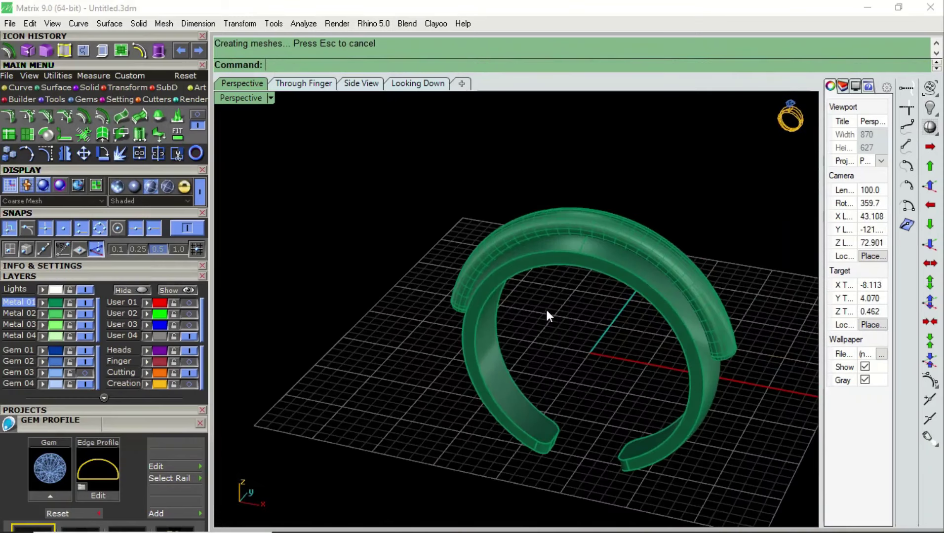
- Subtract the filleted band from the shank to carve the groove, then show the Creation layer
scroll(617, 289, "down", 2)
scroll(617, 289, "up", 3)
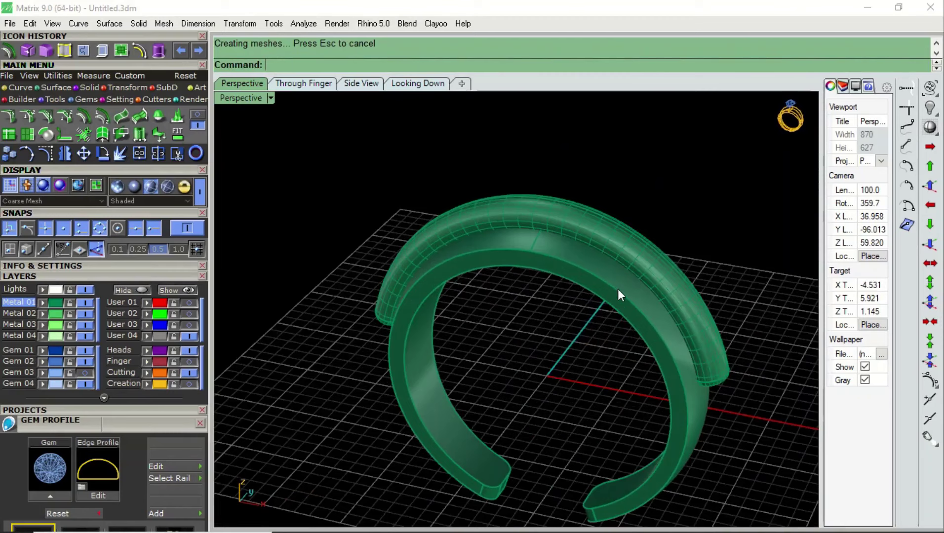
left_click(617, 289)
type("Bo")
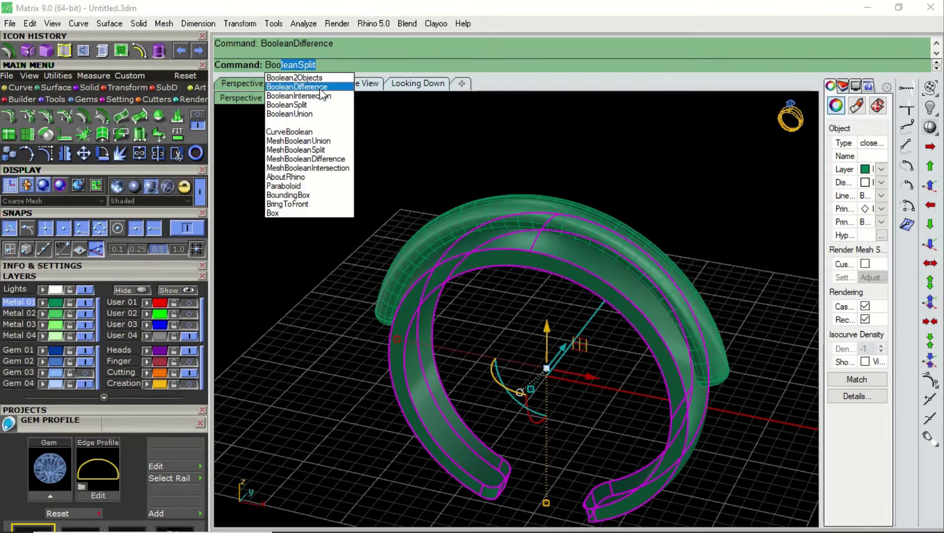
left_click(320, 89)
left_click(571, 207)
key("Return")
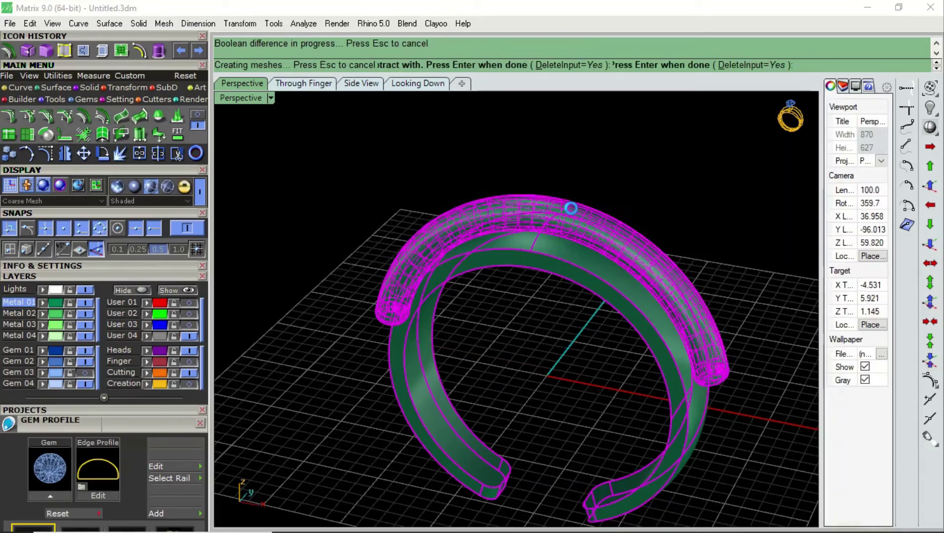
right_click_drag(571, 208, 564, 251)
left_click(189, 384)
mouse_move(573, 316)
right_mouse_down()
mouse_move(573, 358)
mouse_move(526, 344)
mouse_move(499, 266)
mouse_move(517, 311)
mouse_move(487, 323)
mouse_move(482, 306)
right_mouse_up()
- Show the Finger layer's red square head, zoom onto it, and start Extract Surface
scroll(481, 305, "up", 2)
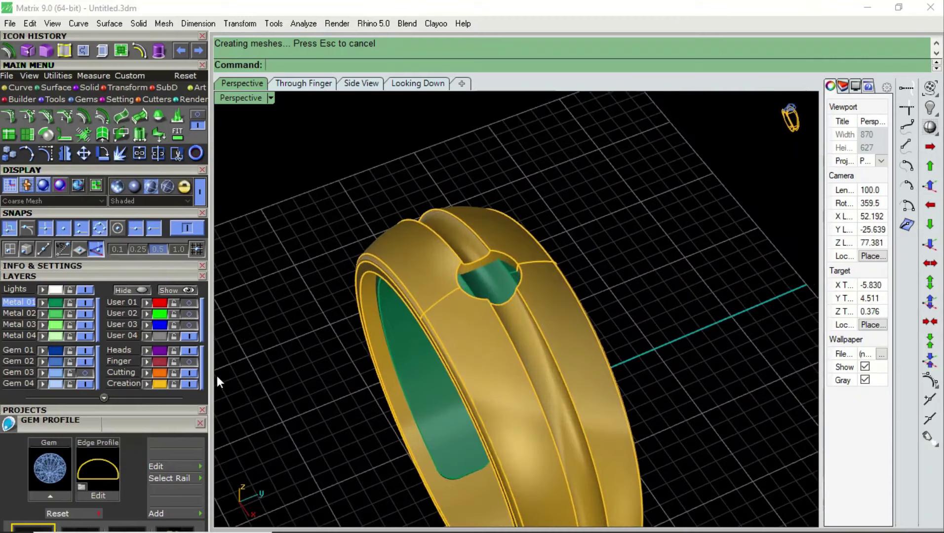
left_click(186, 361)
scroll(486, 266, "up", 3)
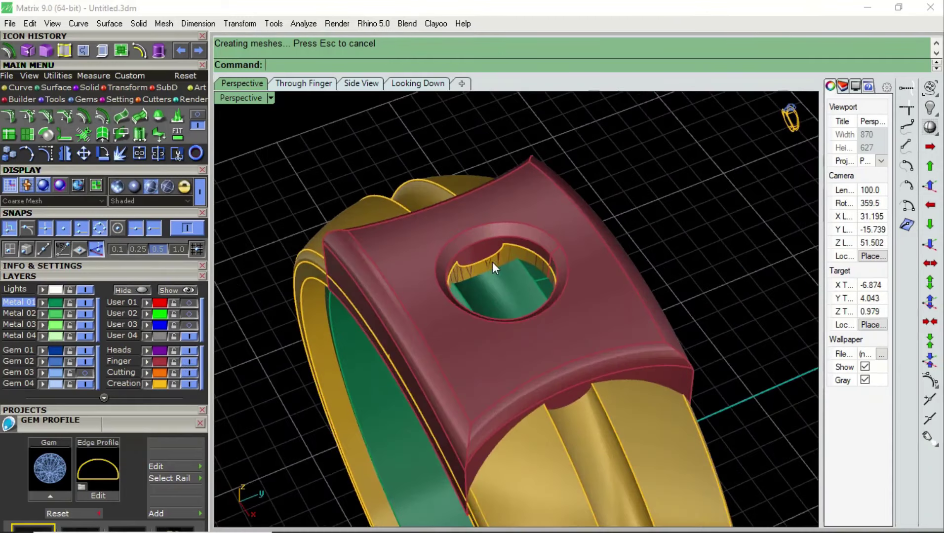
right_click_drag(494, 263, 541, 265)
scroll(549, 265, "up", 3)
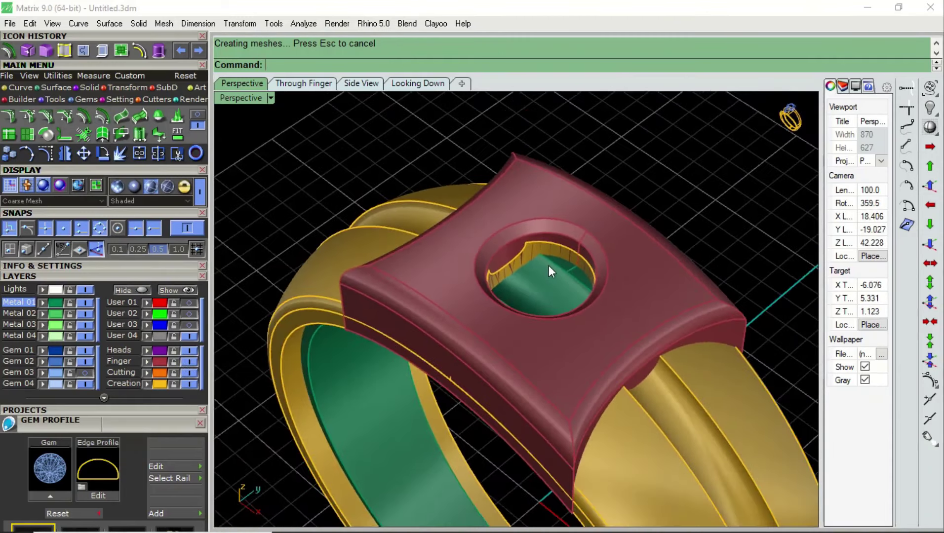
scroll(539, 275, "down", 1)
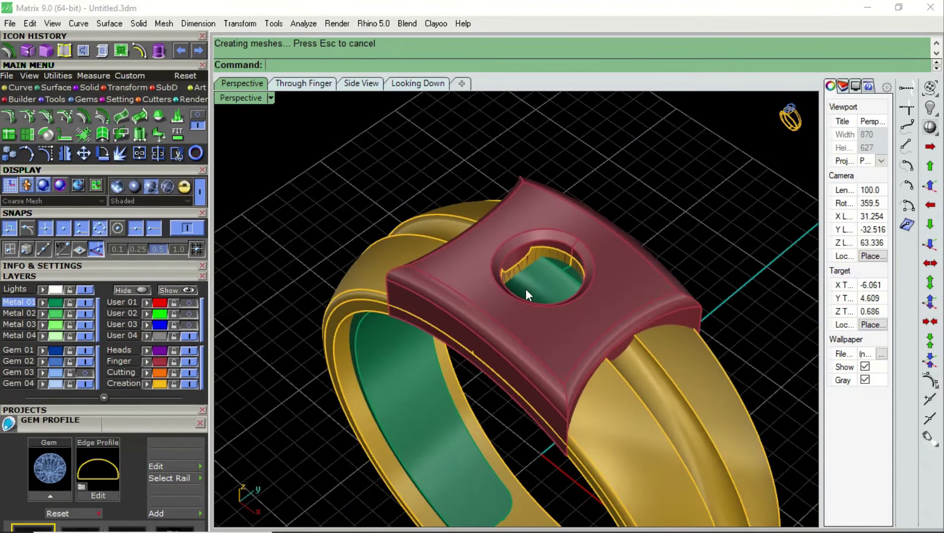
scroll(525, 289, "down", 1)
scroll(525, 307, "down", 1)
right_click_drag(525, 320, 559, 323)
scroll(580, 274, "up", 3)
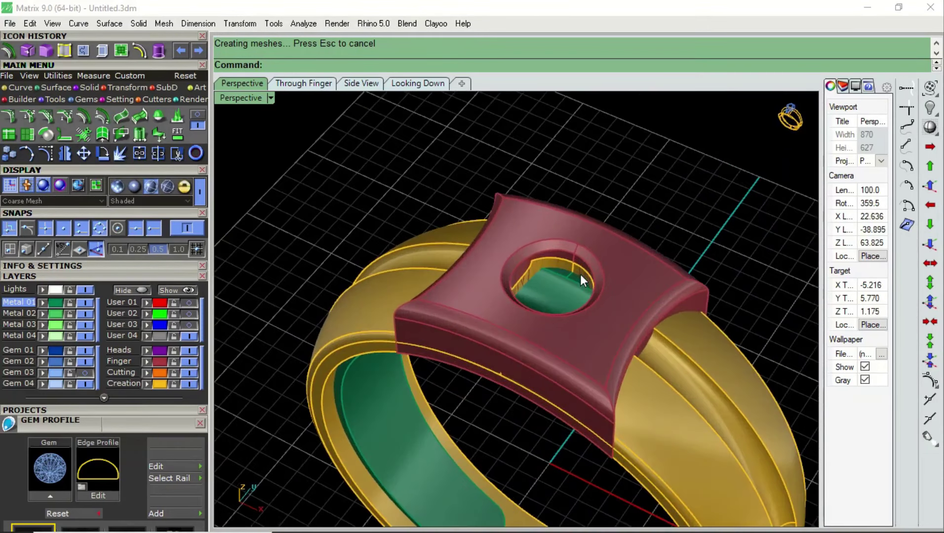
left_click(27, 51)
scroll(539, 270, "up", 2)
scroll(541, 272, "up", 1)
- Extract the gem hole's inner wall from the red head as a separate surface
scroll(540, 272, "down", 5)
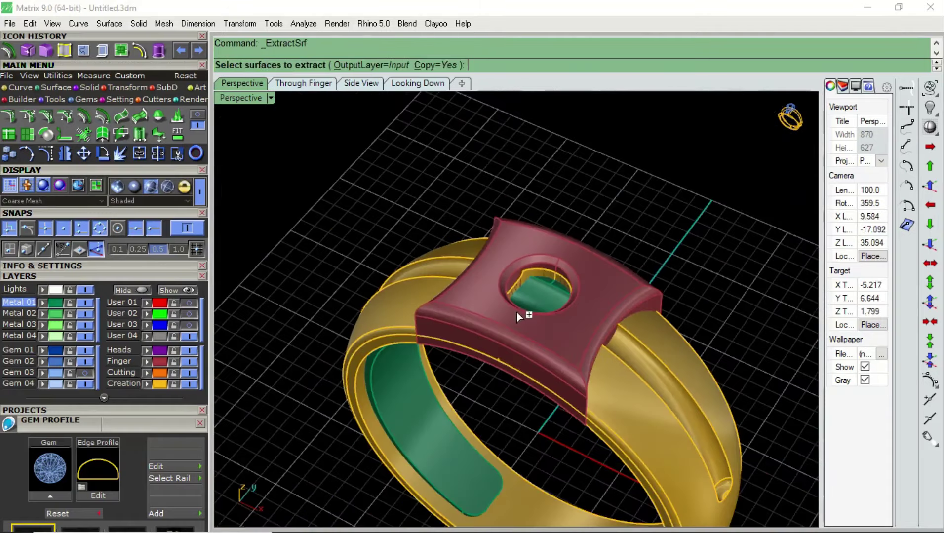
mouse_move(522, 316)
right_mouse_down()
mouse_move(575, 160)
mouse_move(528, 239)
mouse_move(525, 278)
right_mouse_up()
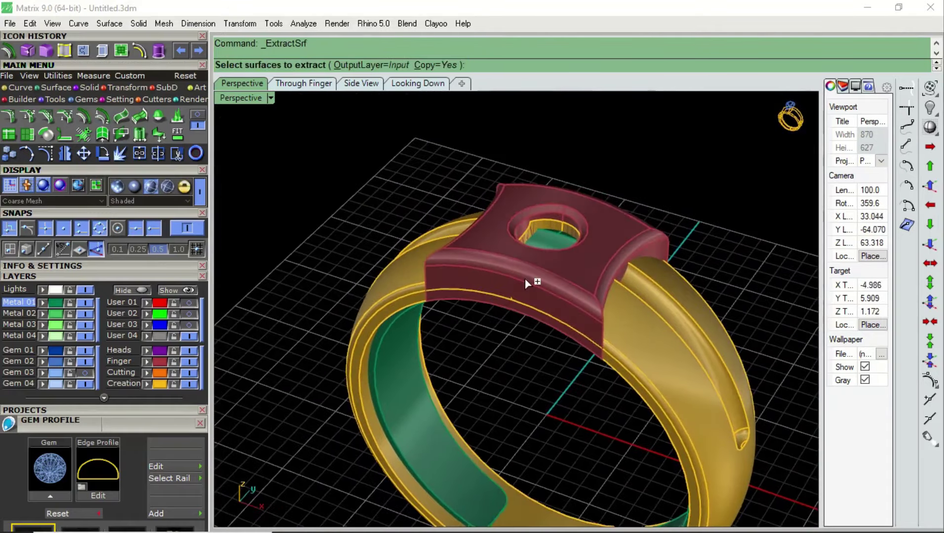
scroll(560, 242, "up", 1)
scroll(560, 242, "up", 1)
scroll(545, 238, "up", 1)
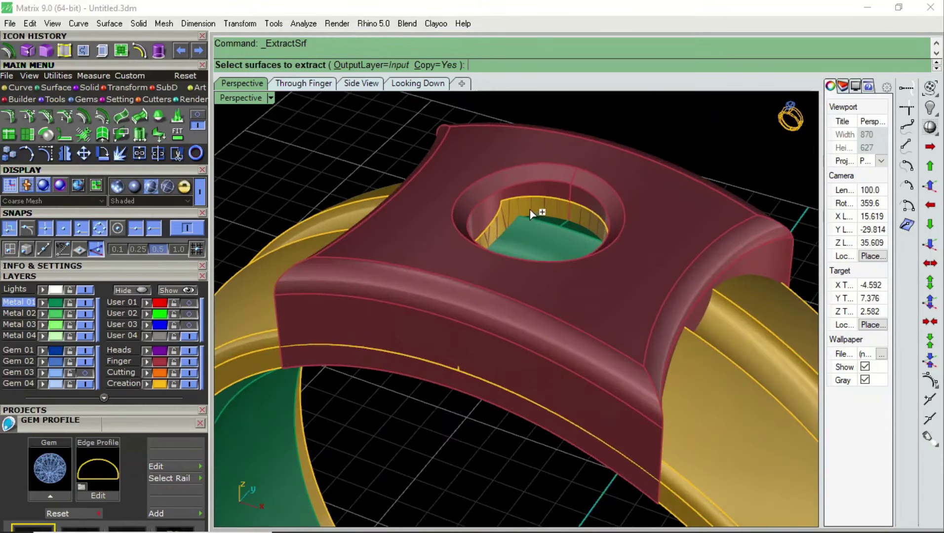
left_click(546, 190)
key("Return")
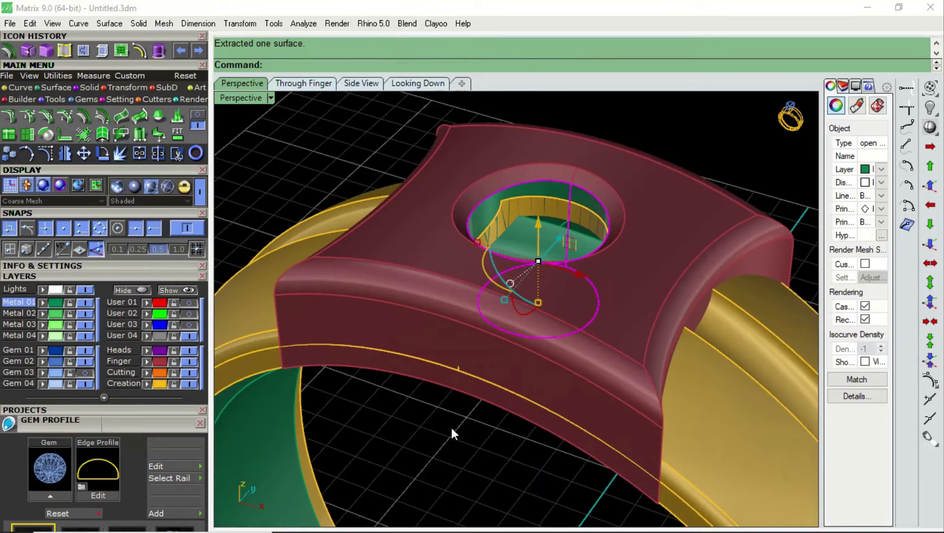
key("Escape")
scroll(548, 301, "down", 3)
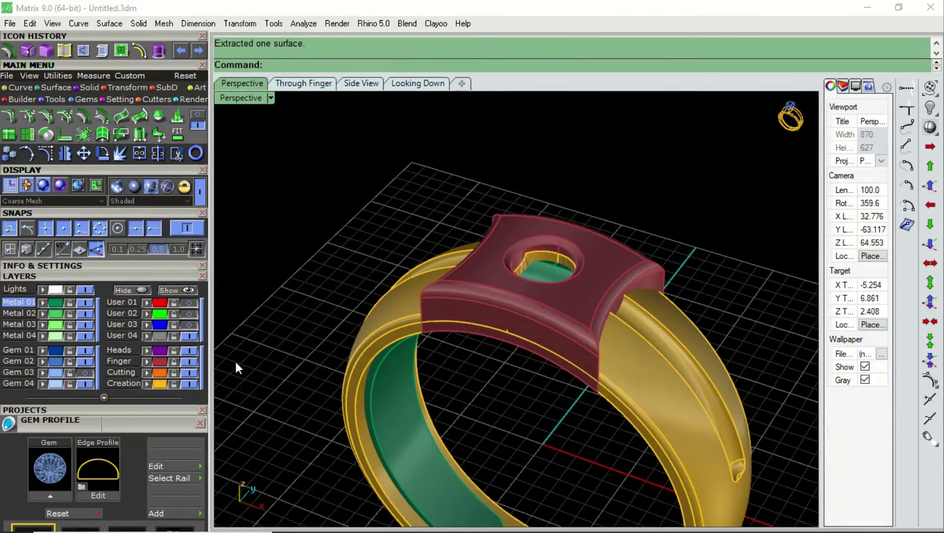
- Hide the Finger layer, untrim the hole wall into a full cylinder, then hide the Creation layer
left_click(190, 361)
scroll(589, 272, "up", 2)
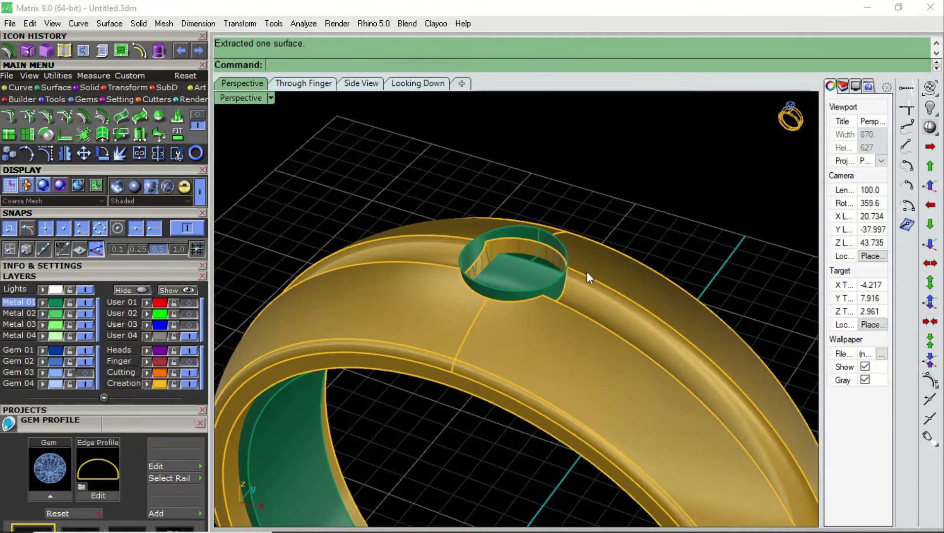
left_click(123, 49)
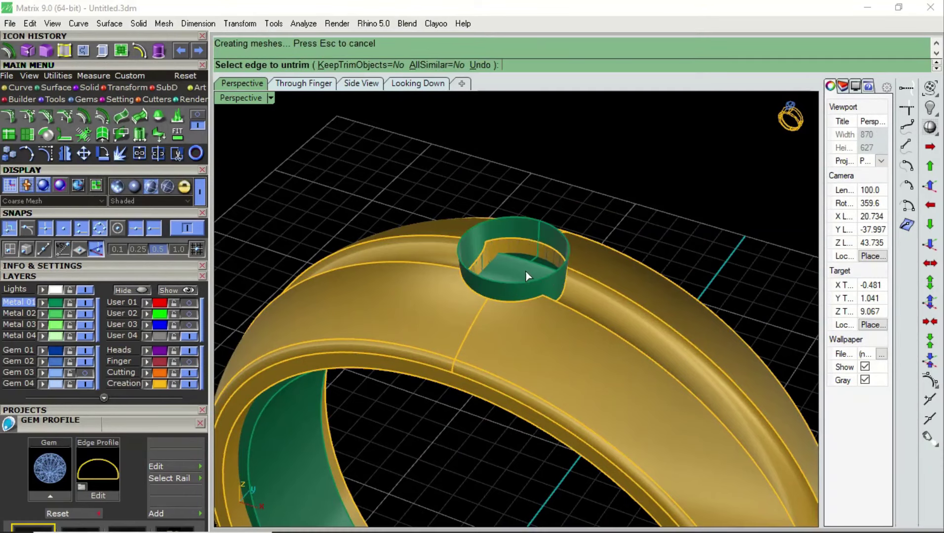
scroll(525, 271, "down", 3)
right_click_drag(490, 347, 554, 177)
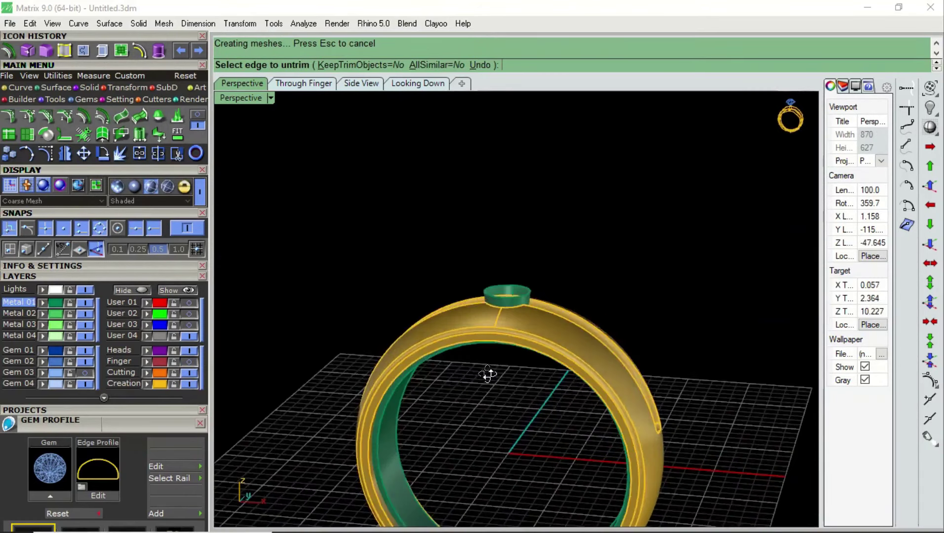
left_click(189, 384)
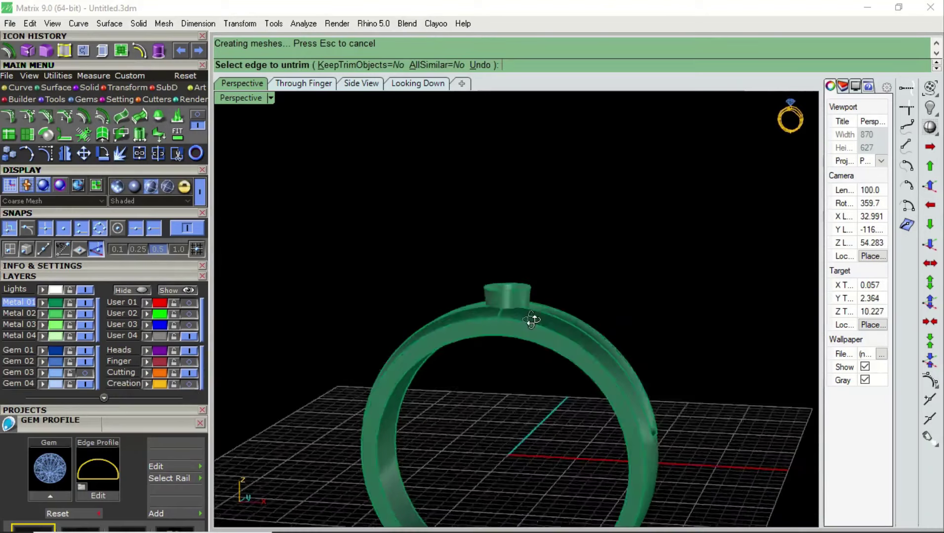
right_click_drag(531, 321, 512, 320)
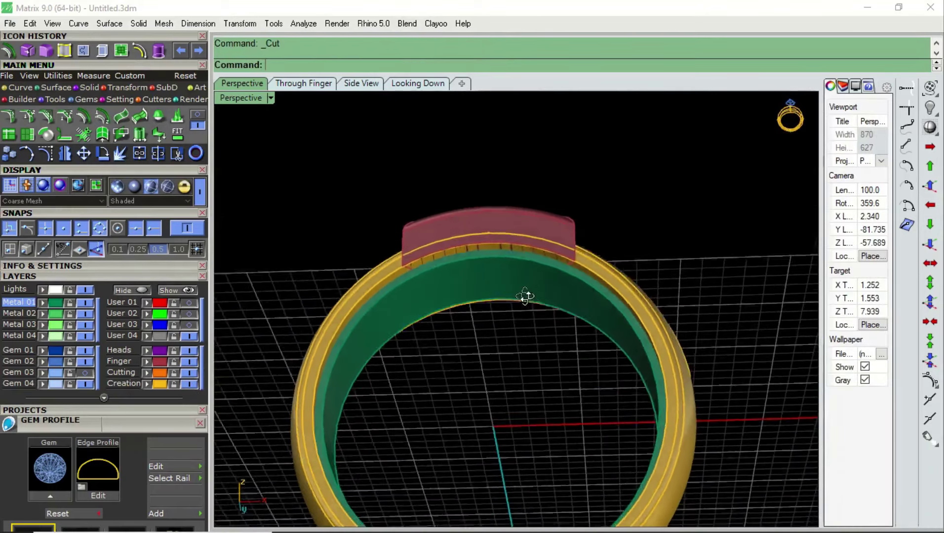
- Boolean-subtract the cylinder from the red head so the gem hole cuts through
right_click_drag(525, 296, 578, 298)
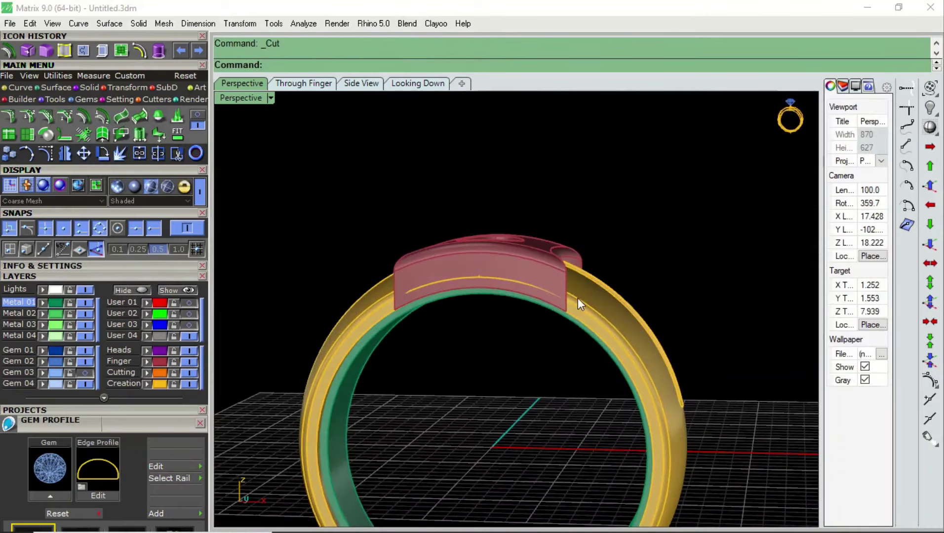
left_click(547, 263)
type("B")
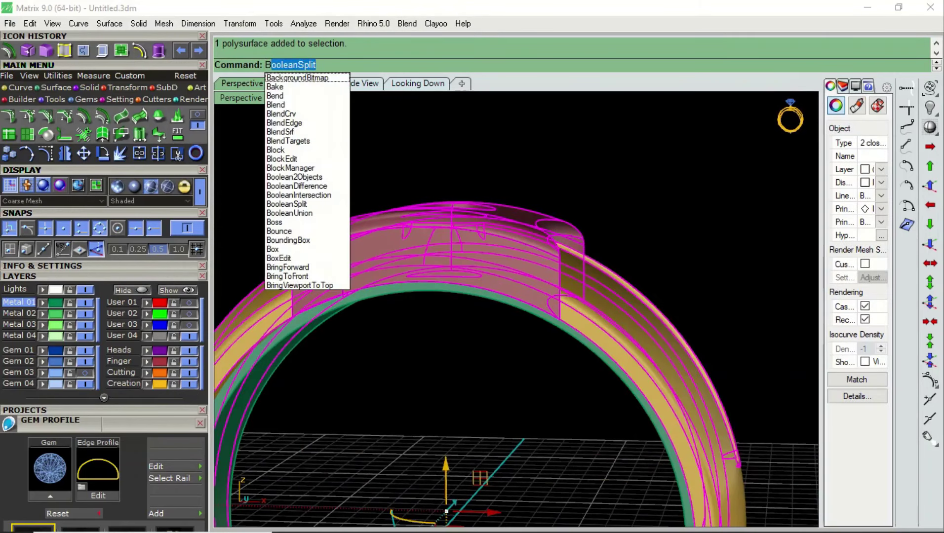
type("o")
left_click(328, 88)
mouse_move(352, 135)
right_mouse_down()
mouse_move(595, 390)
mouse_move(602, 280)
right_mouse_up()
key("Return")
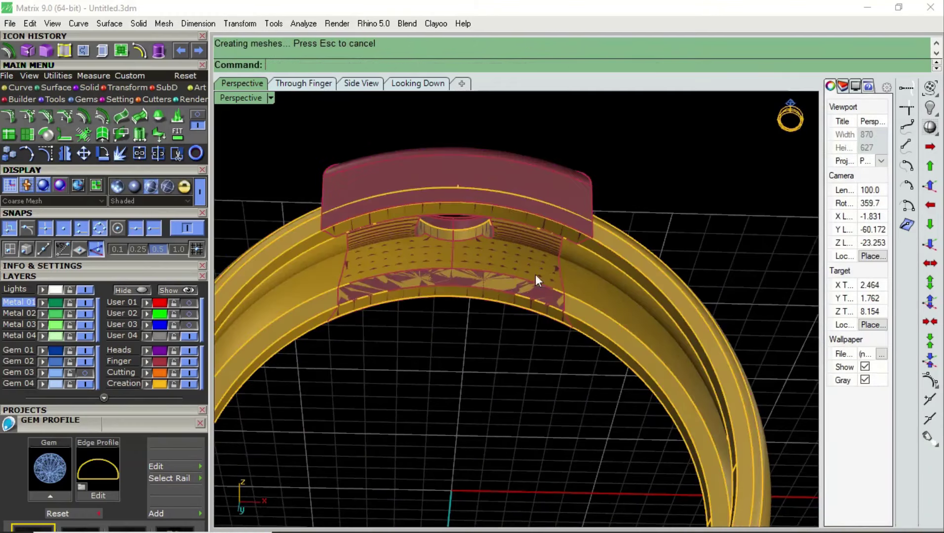
- Orbit and zoom around the ring to inspect the new hole through the head and band
right_click_drag(535, 274, 527, 280)
scroll(507, 242, "up", 3)
scroll(518, 245, "up", 3)
scroll(519, 245, "down", 3)
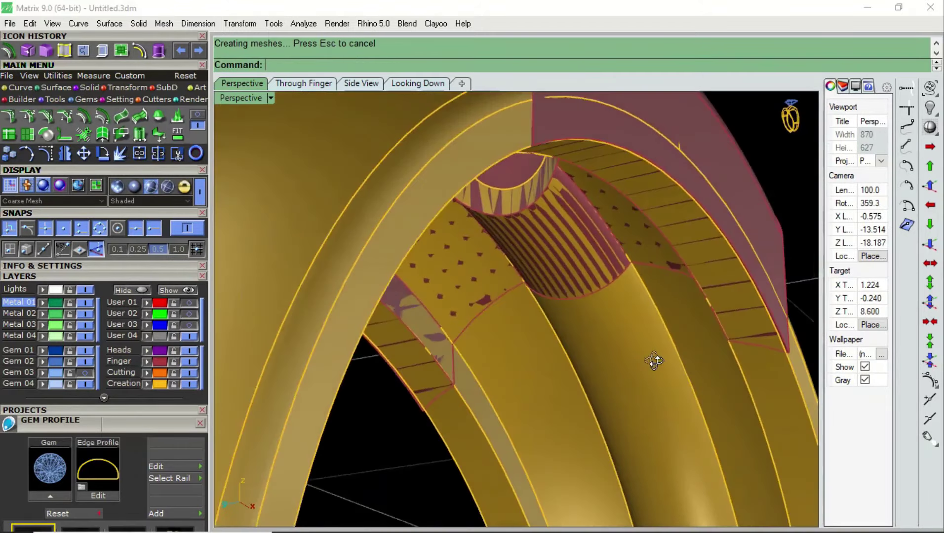
mouse_move(518, 245)
right_mouse_down()
mouse_move(486, 349)
mouse_move(444, 337)
mouse_move(497, 253)
mouse_move(514, 261)
mouse_move(517, 282)
mouse_move(546, 253)
mouse_move(522, 232)
right_mouse_up()
scroll(531, 270, "down", 3)
mouse_move(531, 270)
right_mouse_down()
mouse_move(532, 338)
mouse_move(558, 225)
mouse_move(636, 204)
mouse_move(671, 348)
mouse_move(589, 432)
mouse_move(594, 356)
right_mouse_up()
mouse_move(614, 402)
right_mouse_down()
mouse_move(599, 293)
mouse_move(584, 284)
mouse_move(577, 345)
right_mouse_up()
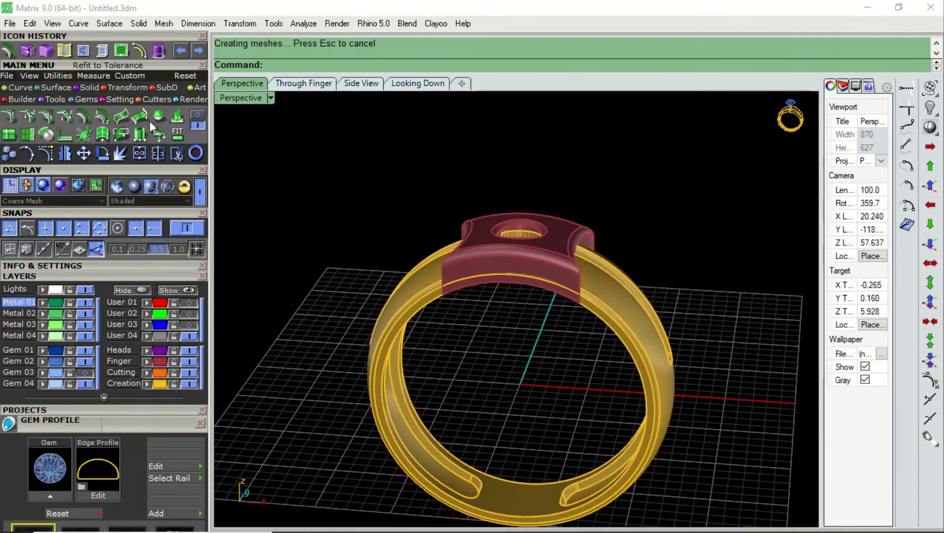
- Fillet the inner edge beneath the red head with a 0.4 radius
left_click(85, 88)
left_click(118, 116)
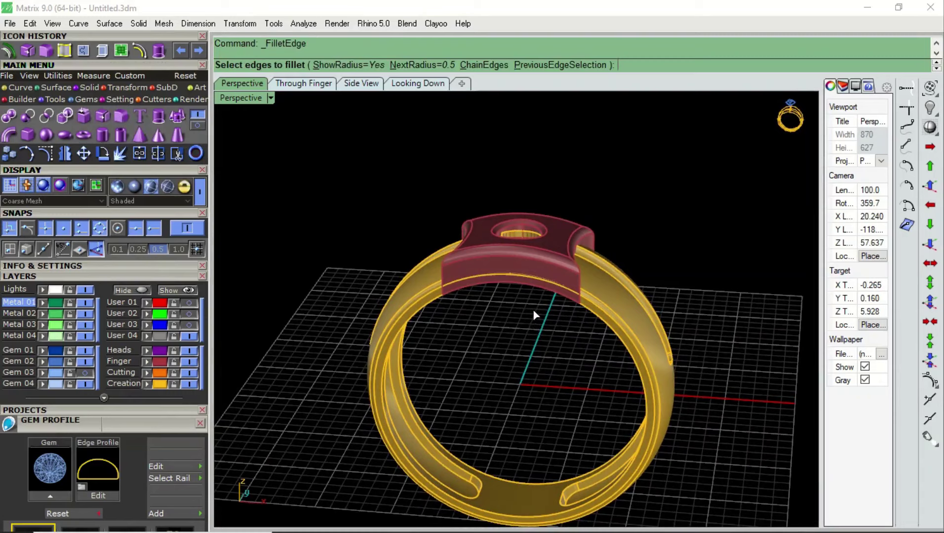
scroll(574, 331, "up", 1)
scroll(575, 306, "up", 2)
scroll(577, 301, "up", 2)
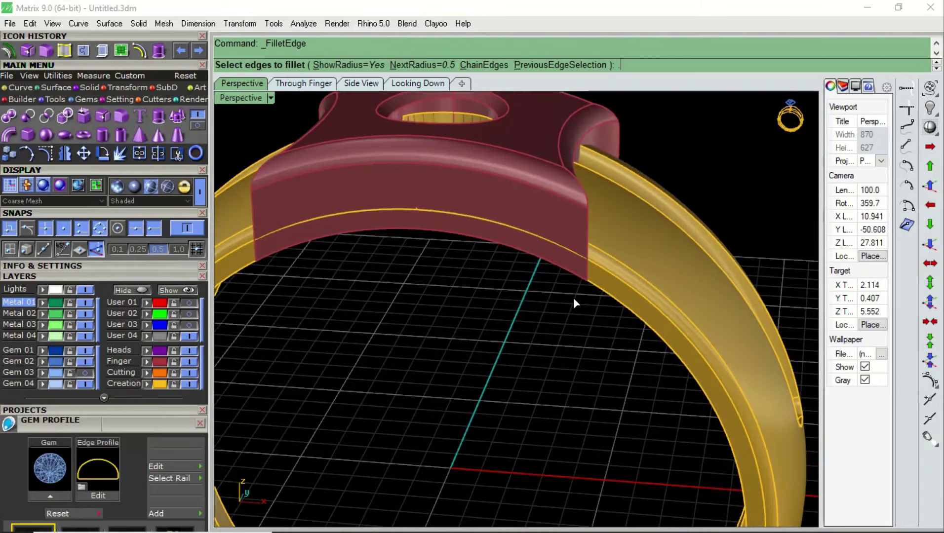
left_click(543, 256)
type(".4")
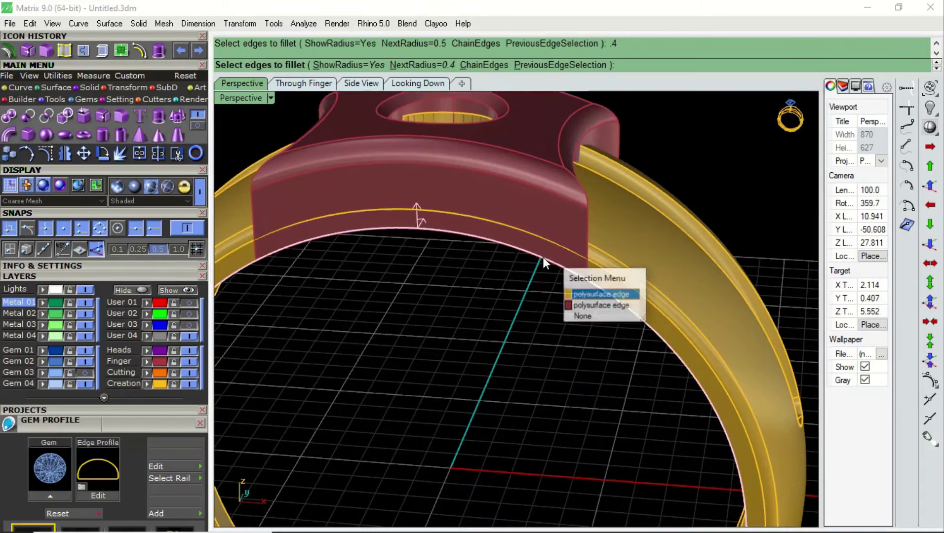
left_click(593, 306)
key("Return")
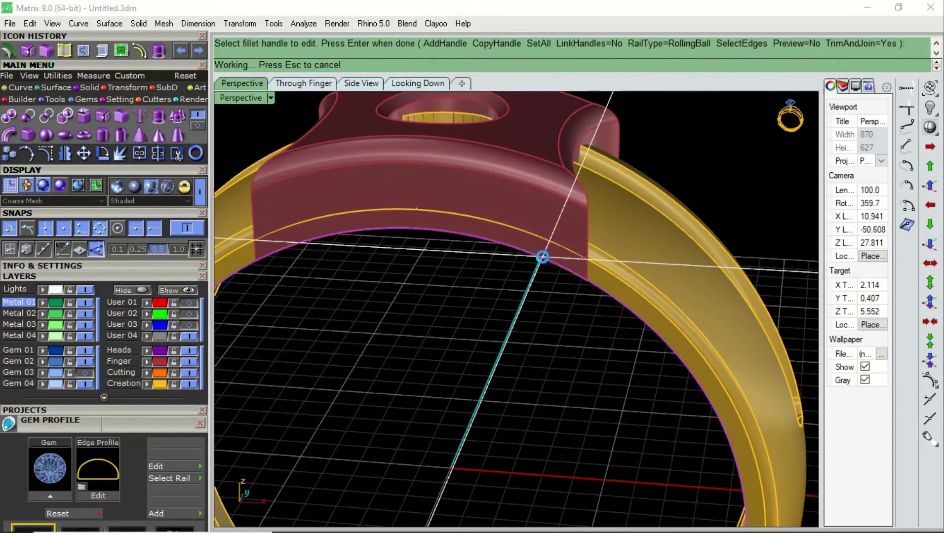
key("Return")
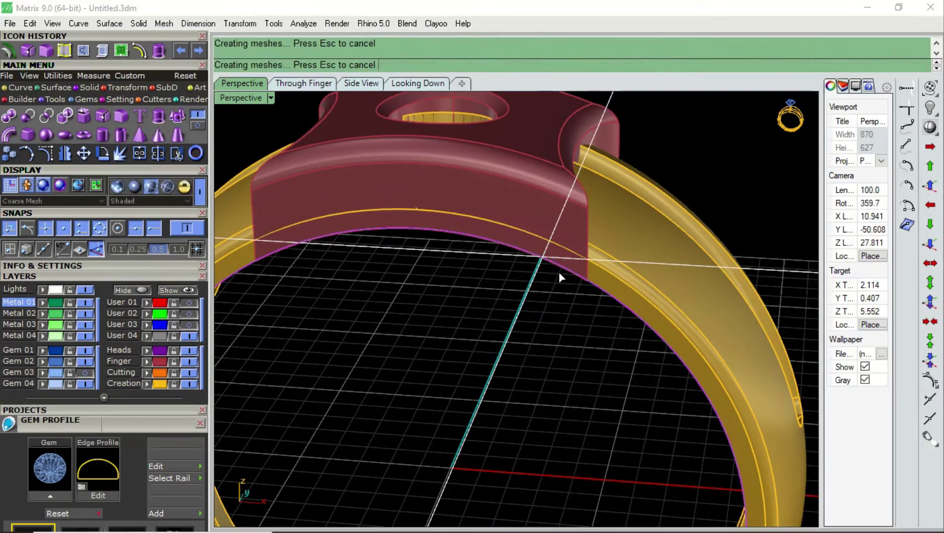
- Round a second inner edge of the red head with the same 0.4 fillet
key("Return")
left_click(554, 264)
key("Return")
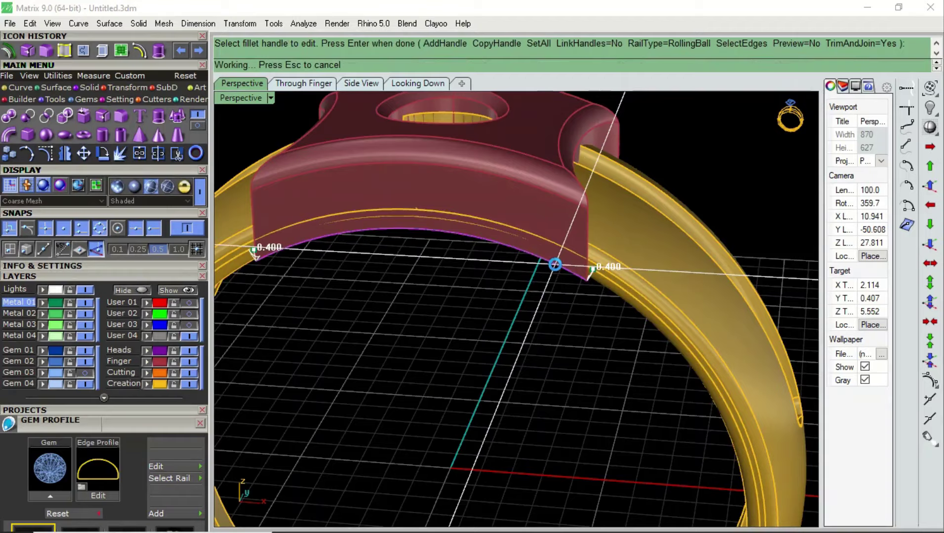
key("Return")
scroll(591, 256, "down", 4)
scroll(591, 256, "down", 2)
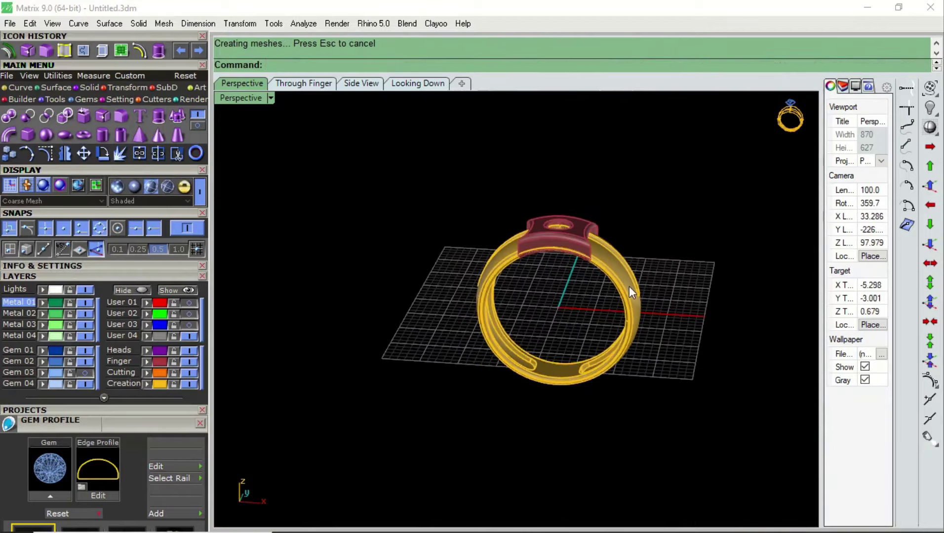
mouse_move(629, 286)
right_mouse_down()
mouse_move(569, 334)
mouse_move(591, 322)
mouse_move(621, 327)
mouse_move(441, 269)
mouse_move(385, 264)
right_mouse_up()
scroll(514, 358, "up", 5)
scroll(512, 206, "up", 4)
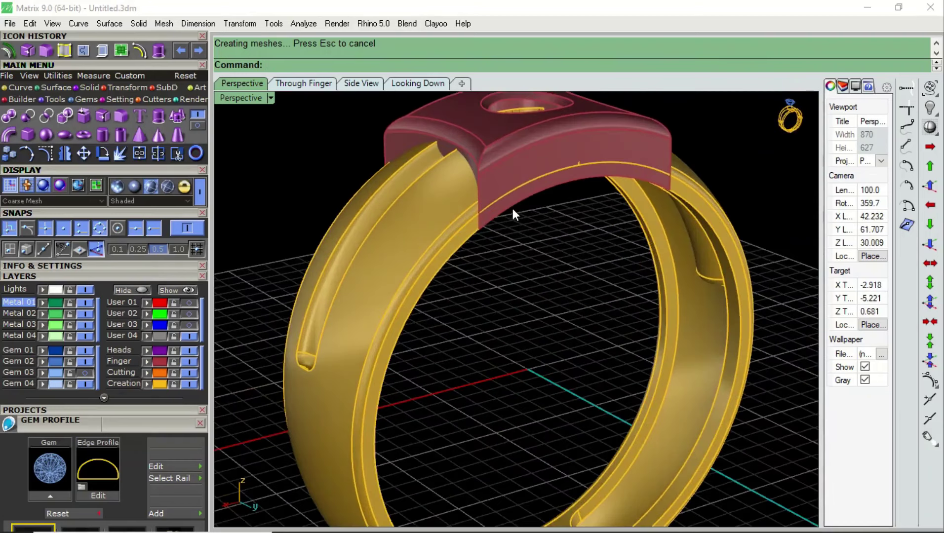
- Fillet the head's other inner edge and the band's inner edge at 0.4
key("Return")
left_click(513, 207)
key("Return")
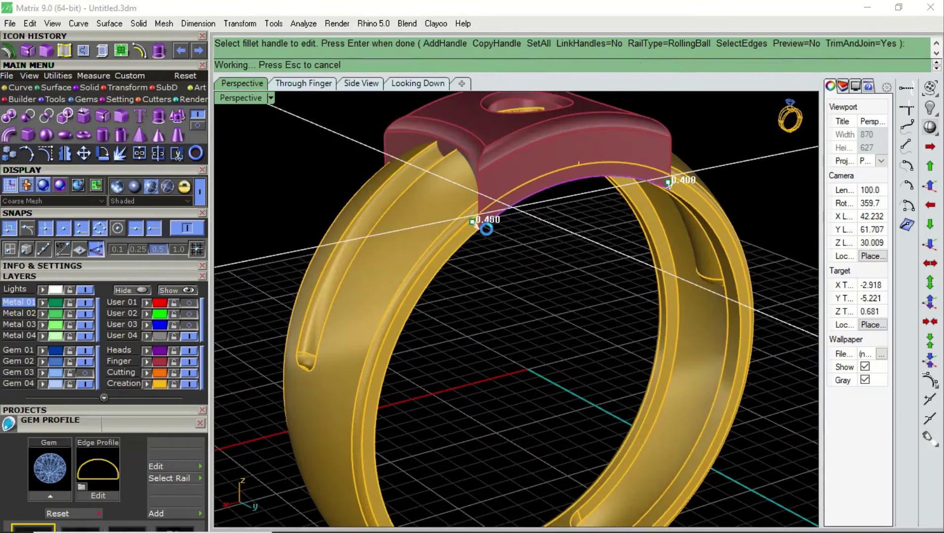
key("Return")
key("Return")
left_click(473, 237)
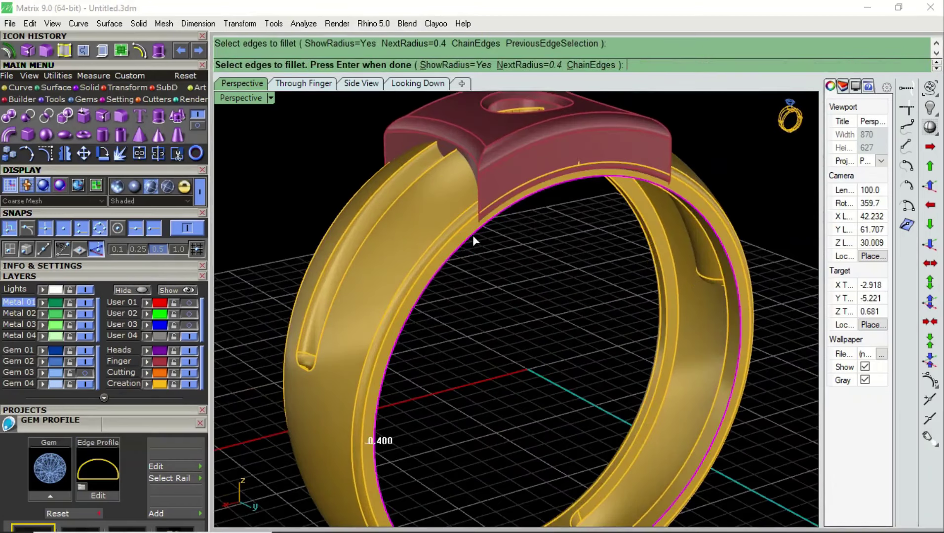
key("Return")
key("Return")
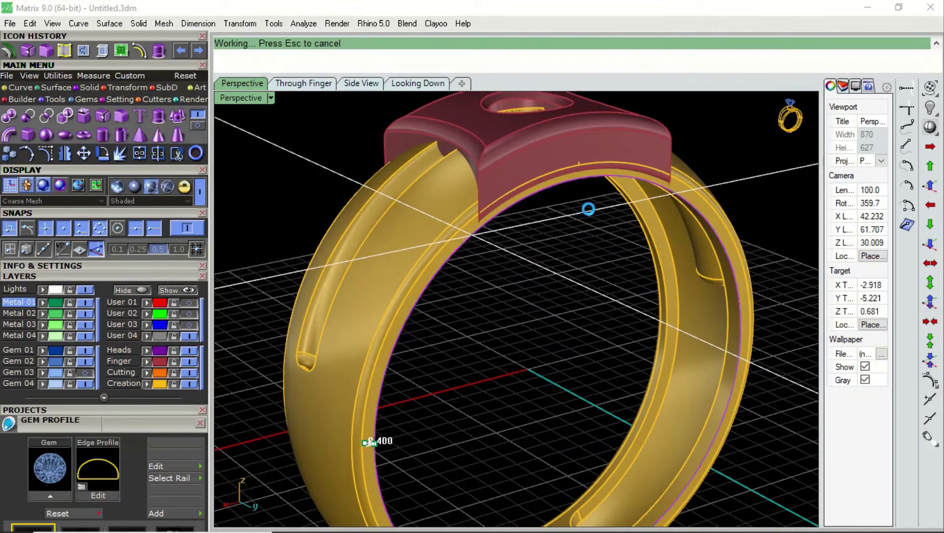
mouse_move(570, 217)
right_mouse_down()
mouse_move(447, 228)
mouse_move(716, 231)
right_mouse_up()
scroll(613, 257, "down", 3)
right_click_drag(612, 256, 666, 175)
- Switch to Machine display and turn on the Gem 03 layer to reveal the blue gem
scroll(666, 174, "up", 3)
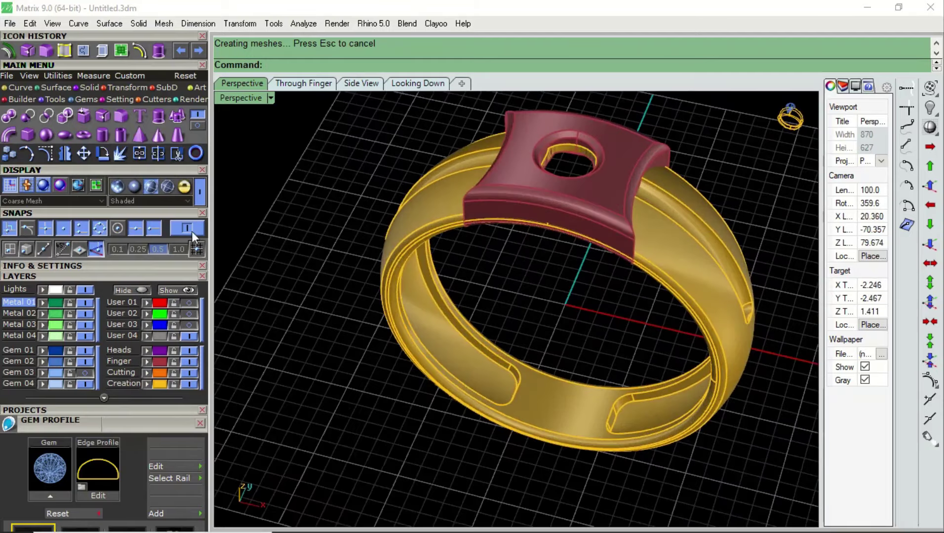
left_click(140, 188)
mouse_move(365, 253)
right_mouse_down()
mouse_move(569, 337)
mouse_move(632, 252)
mouse_move(635, 348)
mouse_move(594, 372)
mouse_move(539, 354)
right_mouse_up()
scroll(556, 347, "down", 3)
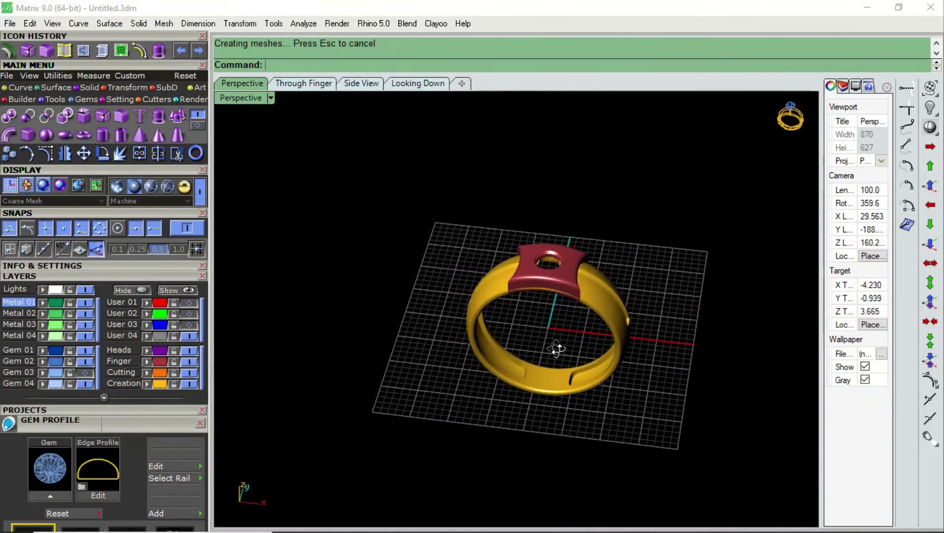
left_click(86, 372)
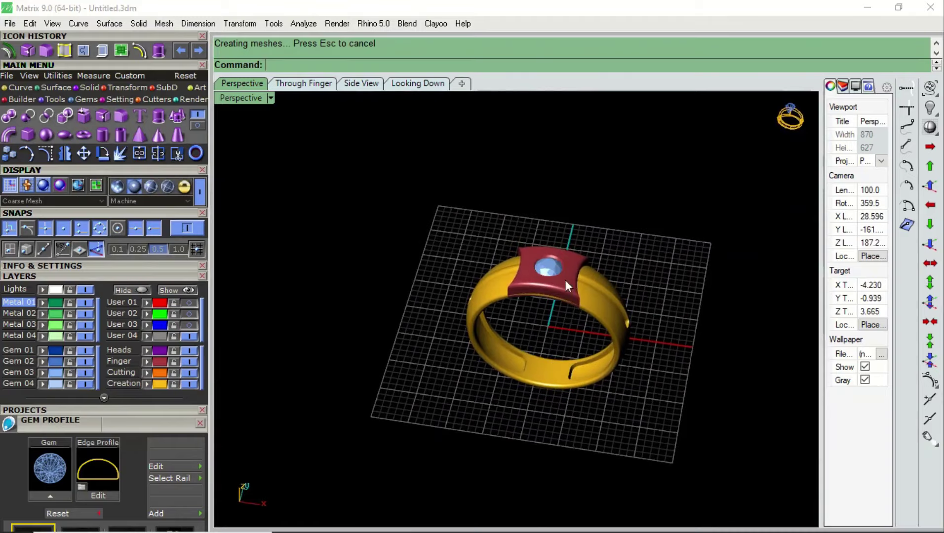
scroll(565, 280, "up", 3)
mouse_move(538, 377)
right_mouse_down()
mouse_move(554, 149)
mouse_move(532, 253)
right_mouse_up()
scroll(532, 253, "up", 4)
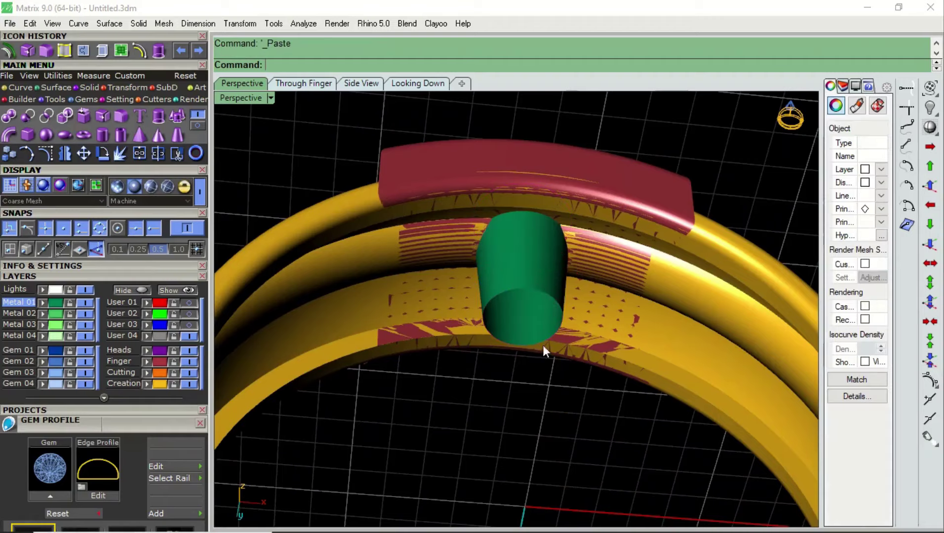
- OffsetSrf the green cylinder 0.6 outward (flipped with F) with Solid=Yes
key("Escape")
mouse_move(542, 345)
right_mouse_down()
mouse_move(518, 335)
mouse_move(539, 285)
right_mouse_up()
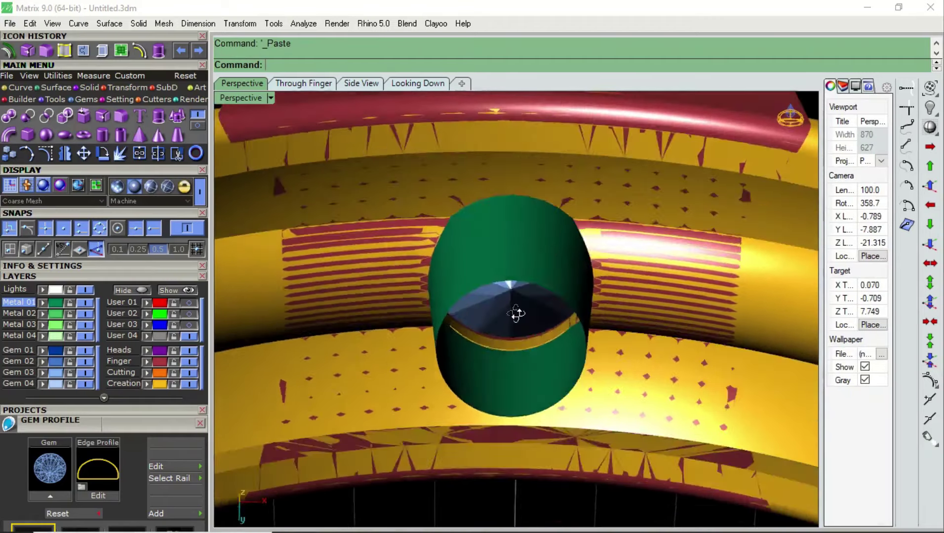
scroll(533, 264, "up", 3)
left_click(533, 269)
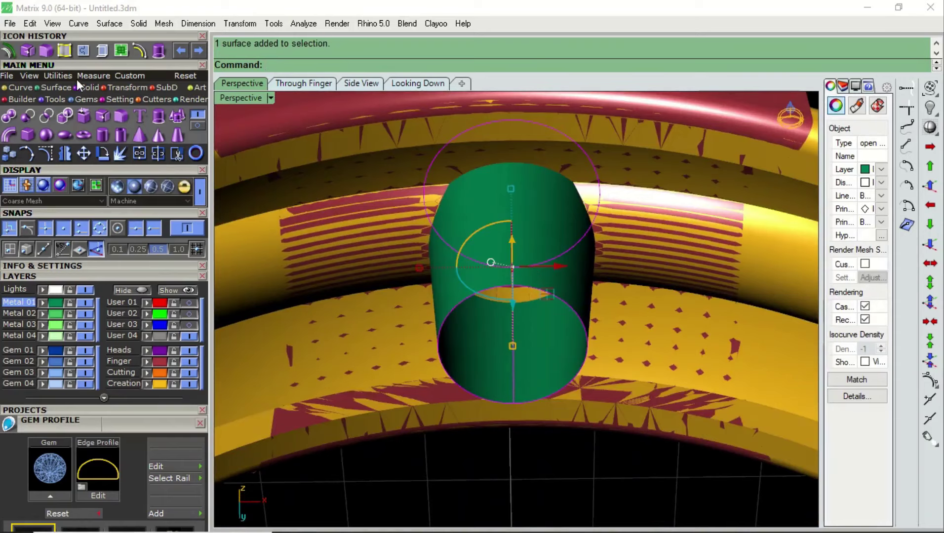
left_click(50, 85)
left_click(84, 116)
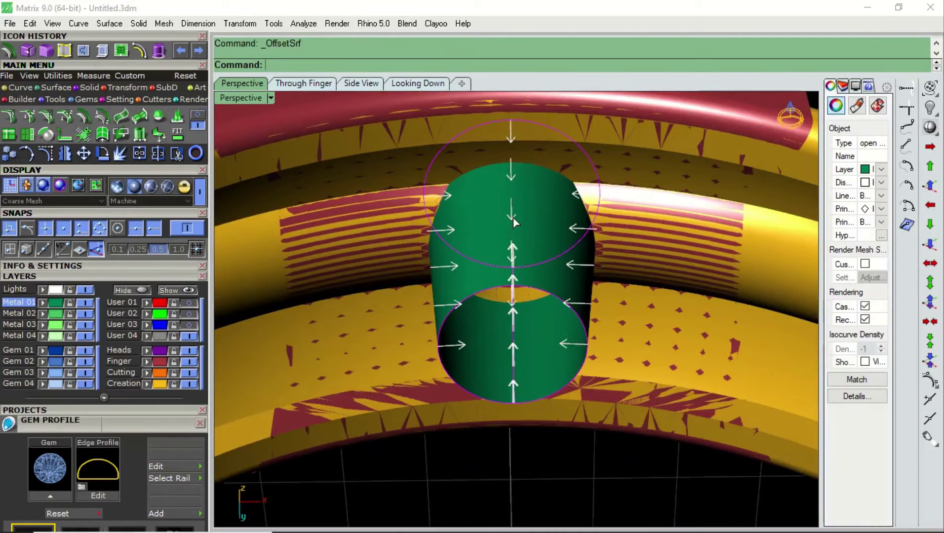
scroll(521, 212, "down", 2)
type("f")
key("Return")
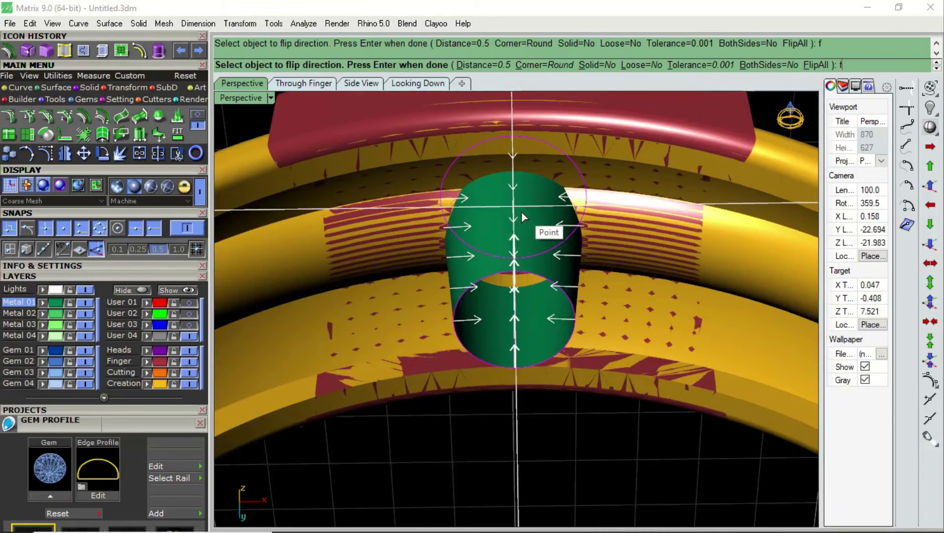
key("Return")
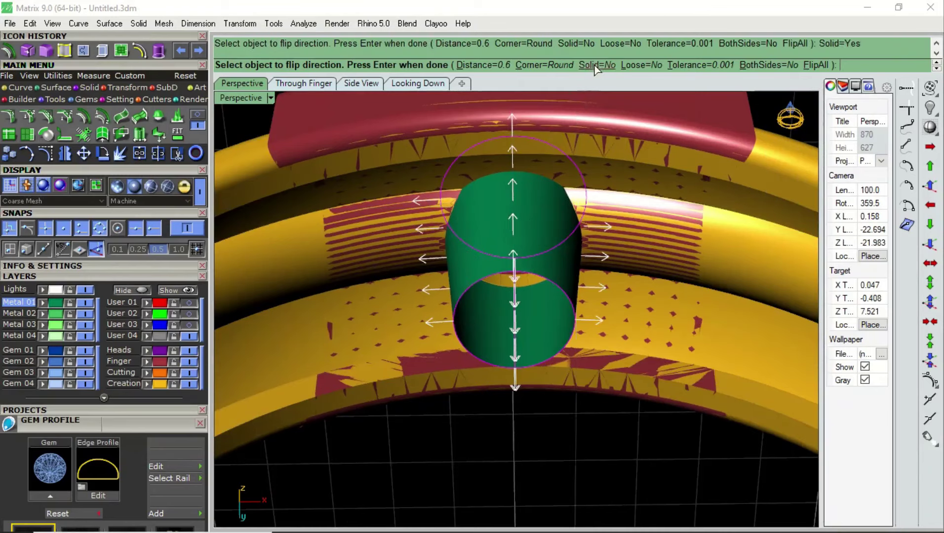
key("Return")
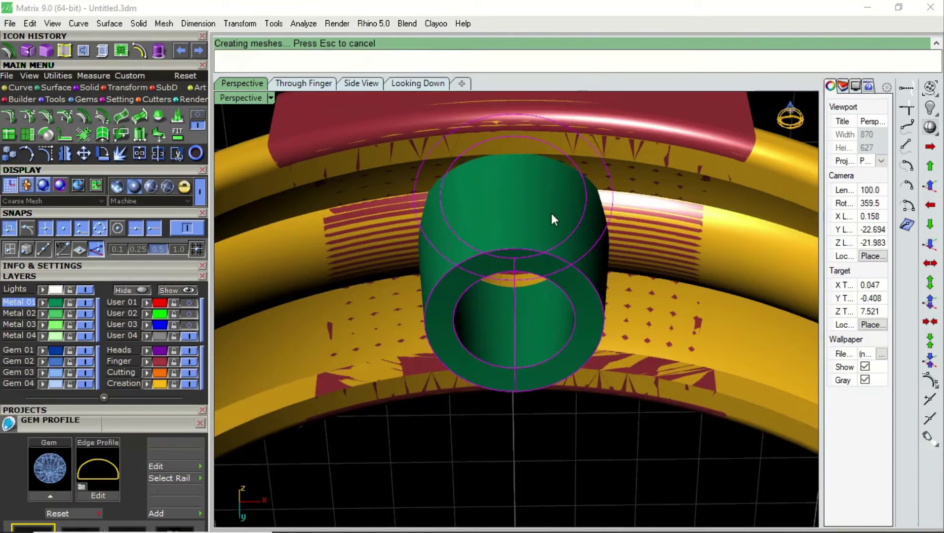
mouse_move(551, 213)
right_mouse_down()
mouse_move(539, 283)
mouse_move(405, 316)
right_mouse_up()
- Switch to Shaded, show User 01, and extrude the finger-size curve into a cylinder
left_click(151, 186)
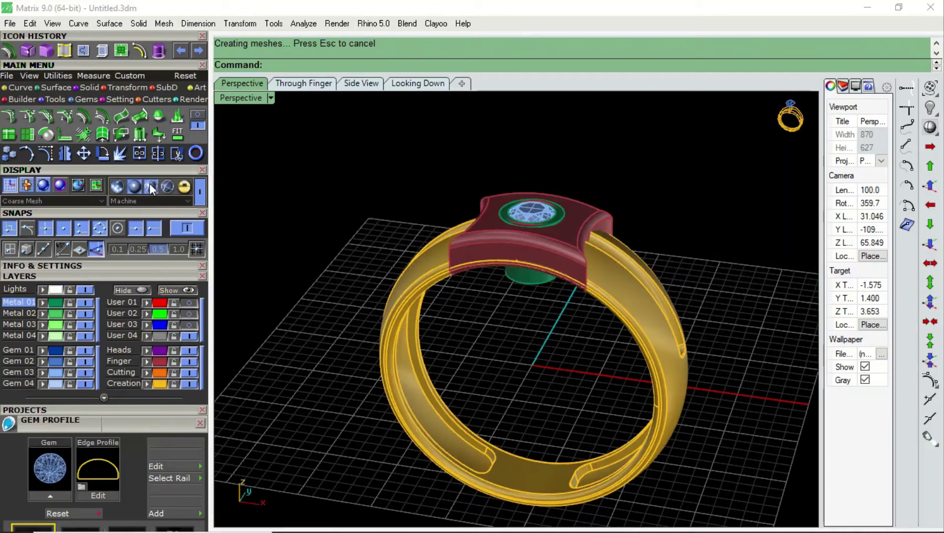
right_click_drag(489, 375, 227, 339)
left_click(186, 302)
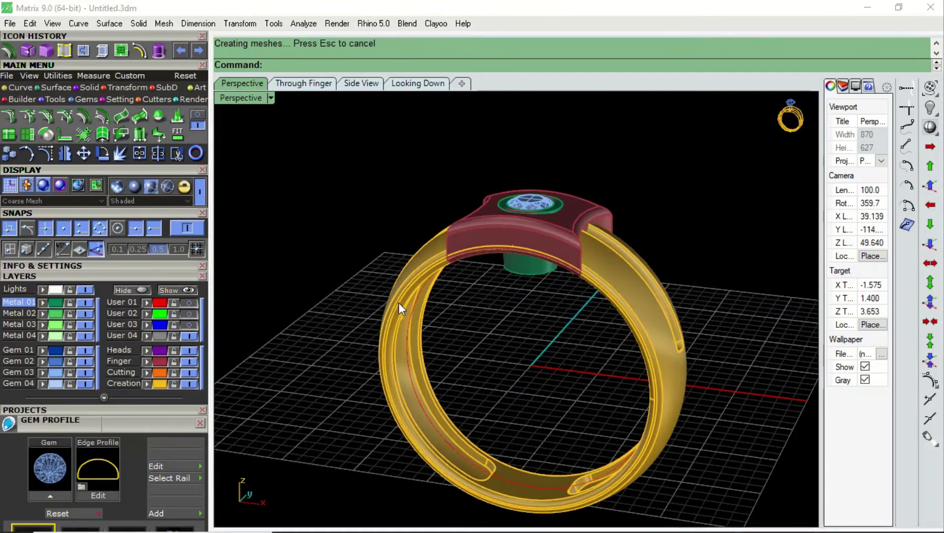
scroll(409, 305, "up", 3)
scroll(418, 291, "up", 3)
left_click(420, 272)
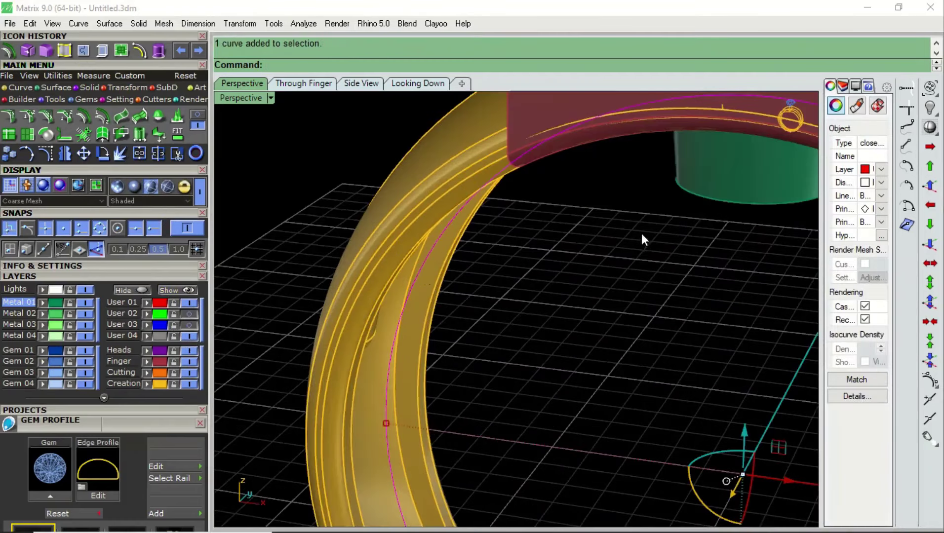
scroll(644, 235, "down", 5)
left_click(158, 51)
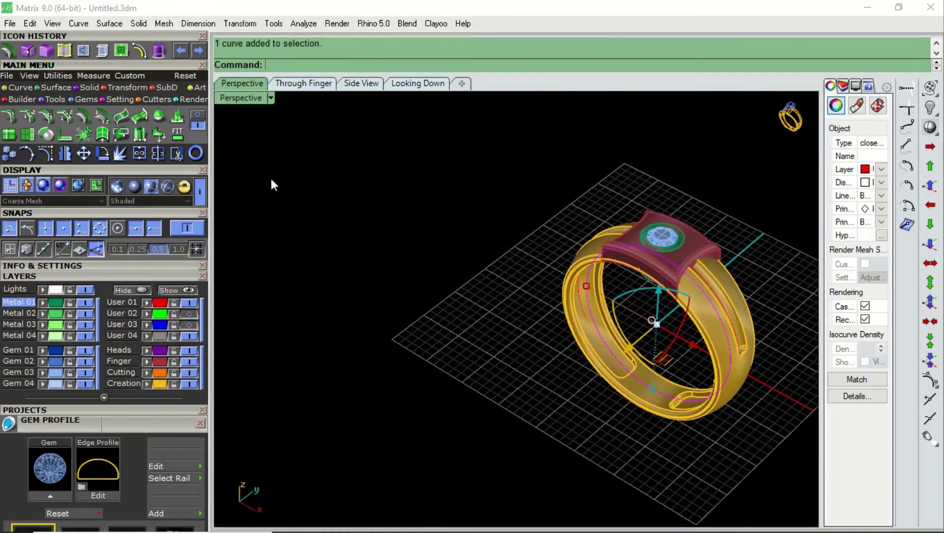
left_click(520, 287)
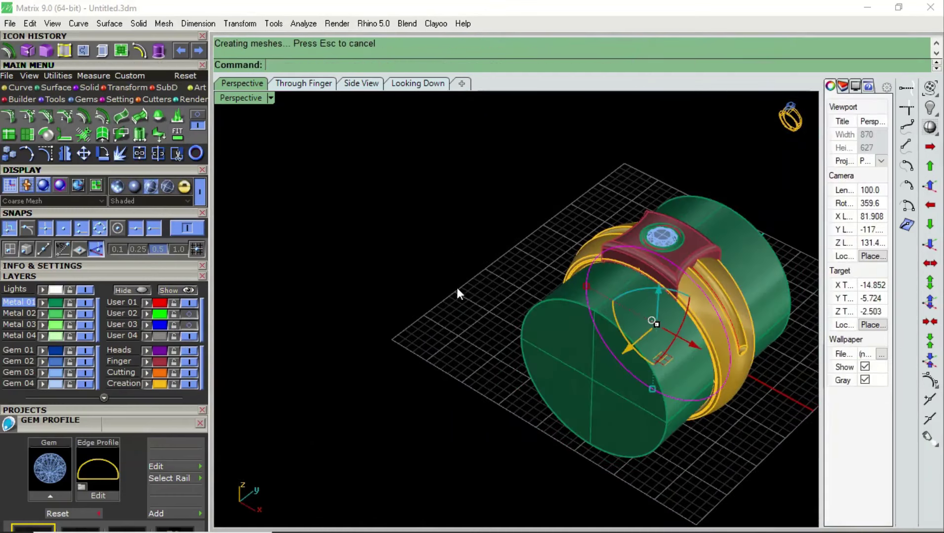
- BooleanDifference the large cylinder from the green bezel tube and delete the leftover piece
scroll(457, 292, "up", 3)
right_click_drag(548, 151, 647, 277)
scroll(671, 202, "up", 4)
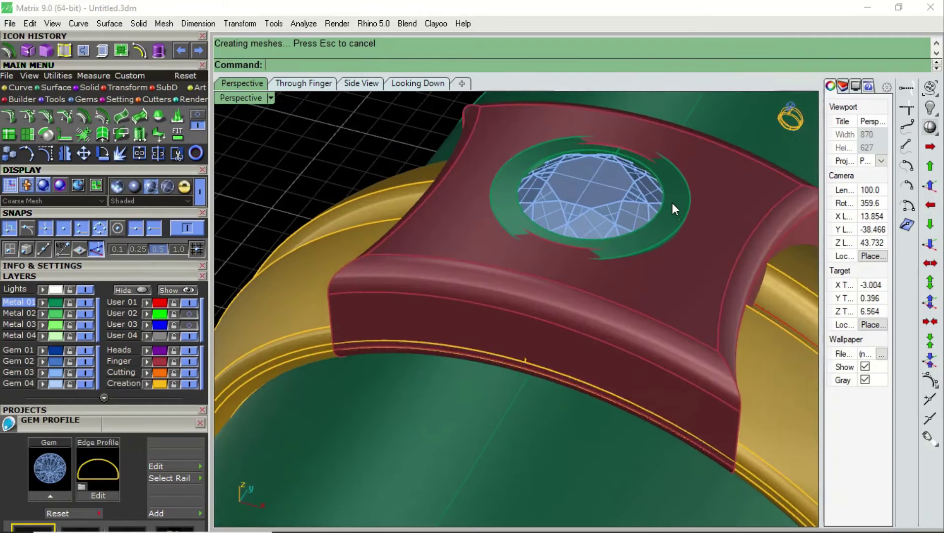
left_click(672, 212)
type("Boo")
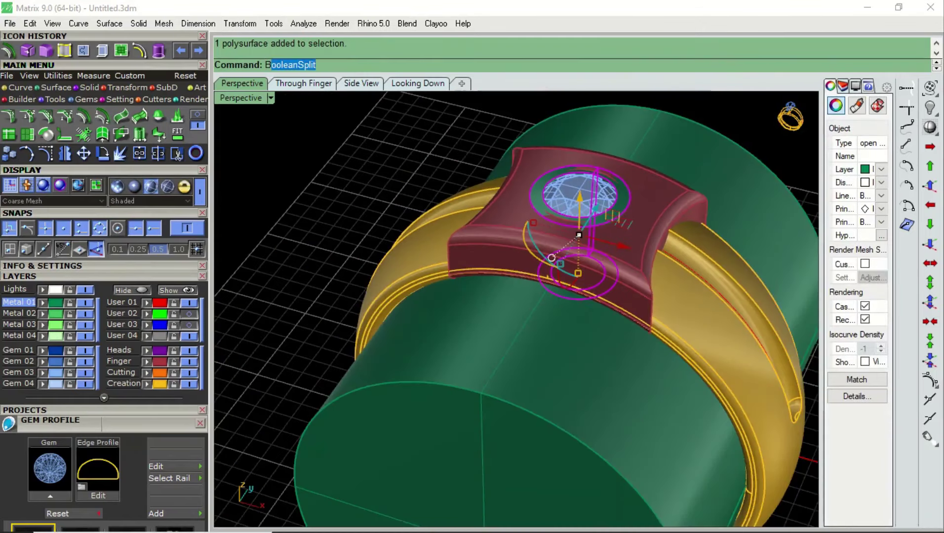
left_click(312, 87)
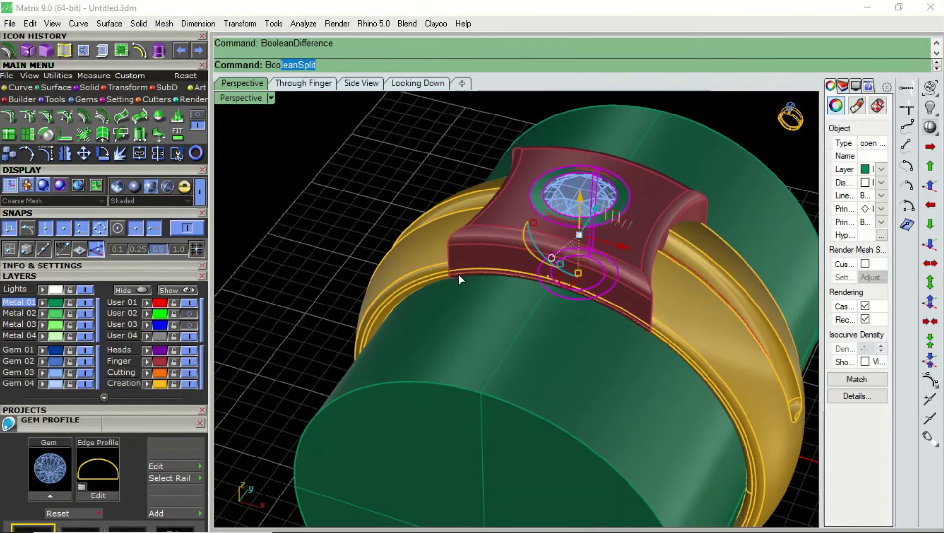
key("Delete")
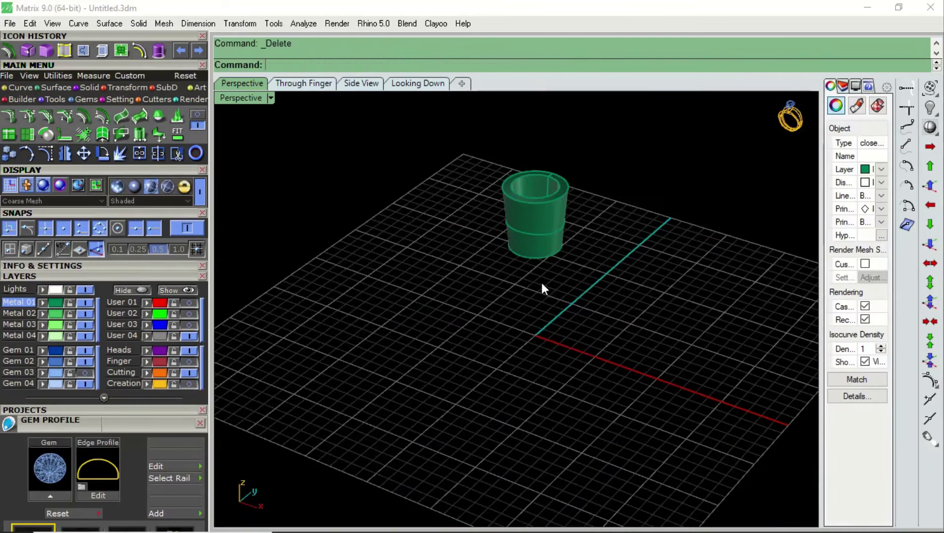
- Turn on the Creation and Finger layers to bring back the gold band and maroon head
right_click_drag(541, 281, 535, 211)
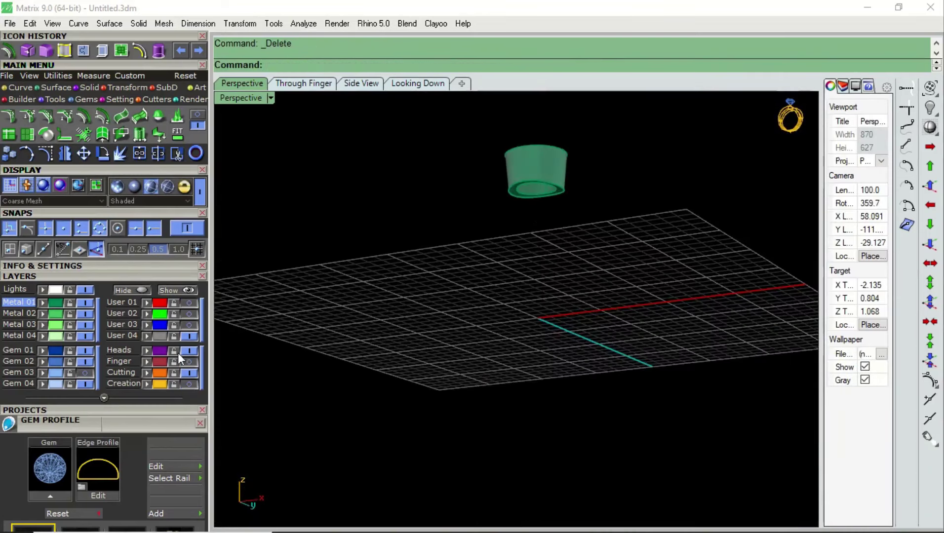
left_click(189, 383)
right_click_drag(551, 184, 538, 256)
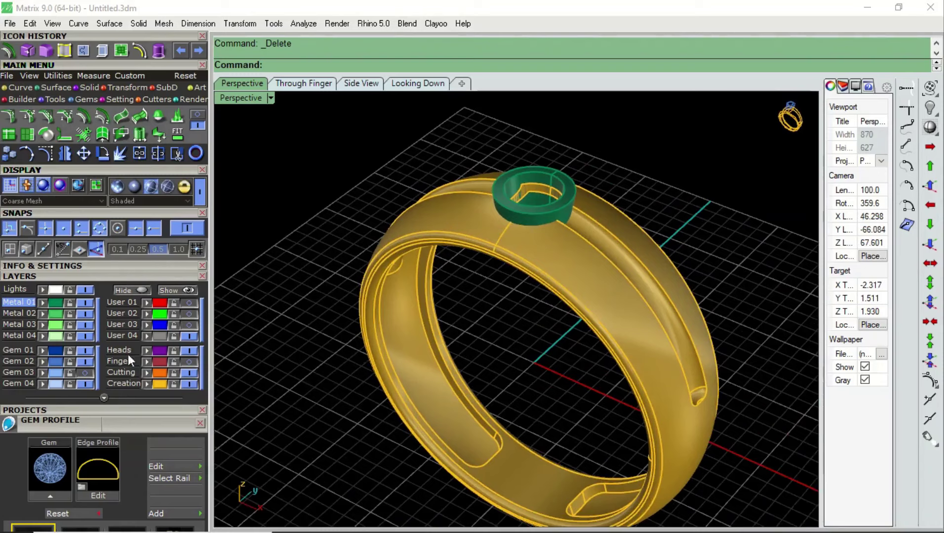
left_click(190, 362)
mouse_move(510, 284)
right_mouse_down()
mouse_move(510, 310)
mouse_move(552, 225)
mouse_move(498, 207)
right_mouse_up()
scroll(528, 207, "up", 3)
scroll(528, 203, "down", 2)
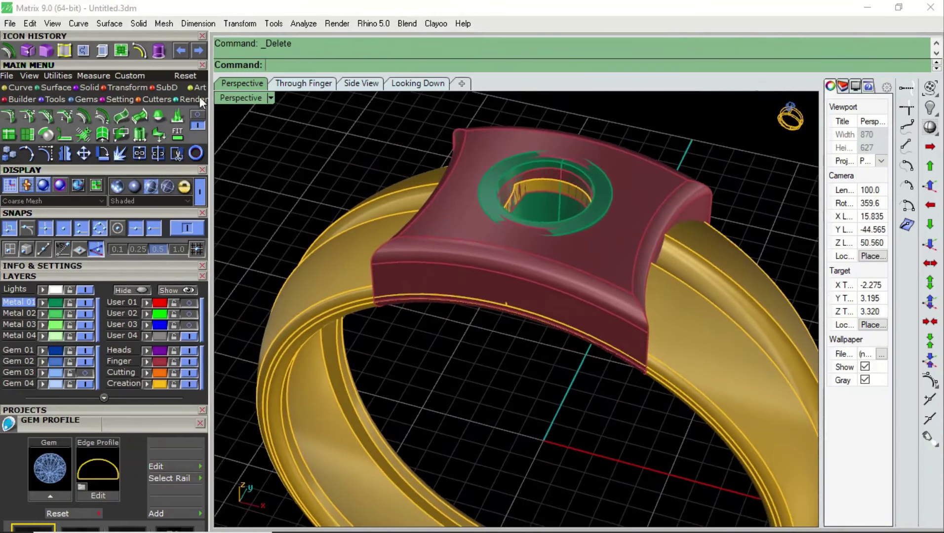
left_click(48, 87)
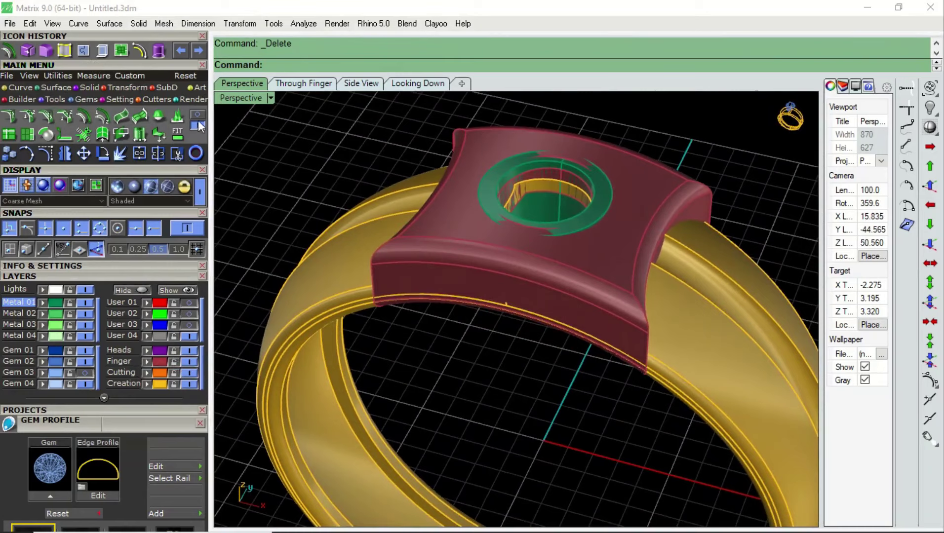
- Draw a corner-to-corner flat plane at the top of the bezel
left_click(83, 115)
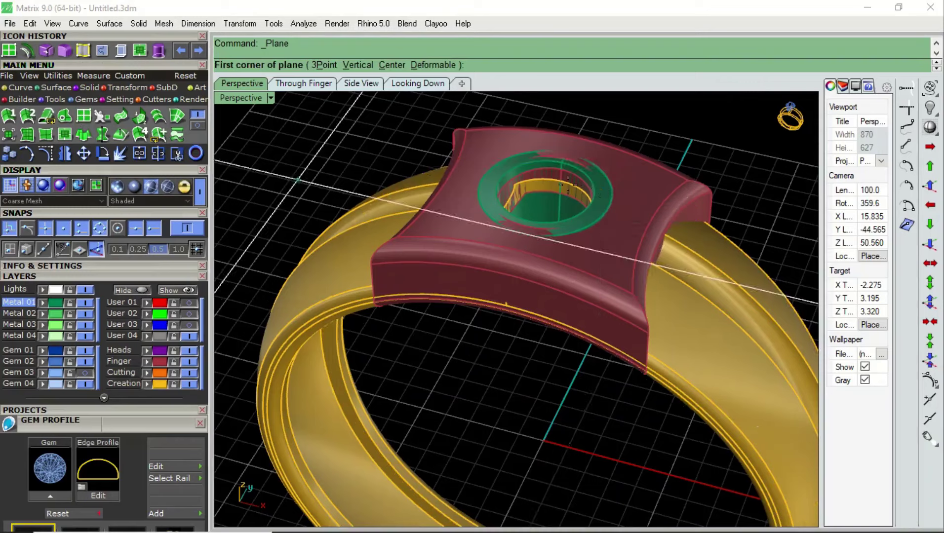
scroll(508, 183, "up", 4)
scroll(507, 184, "up", 3)
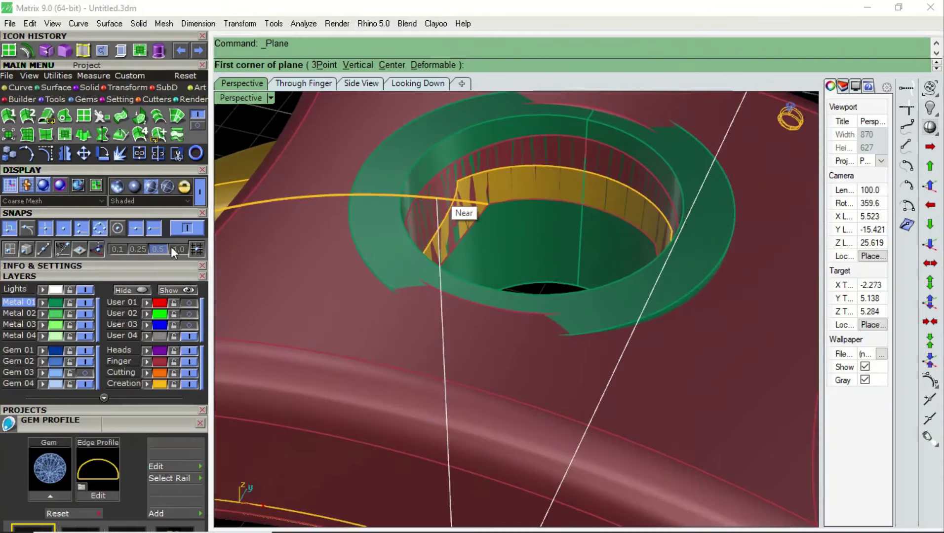
left_click(454, 192)
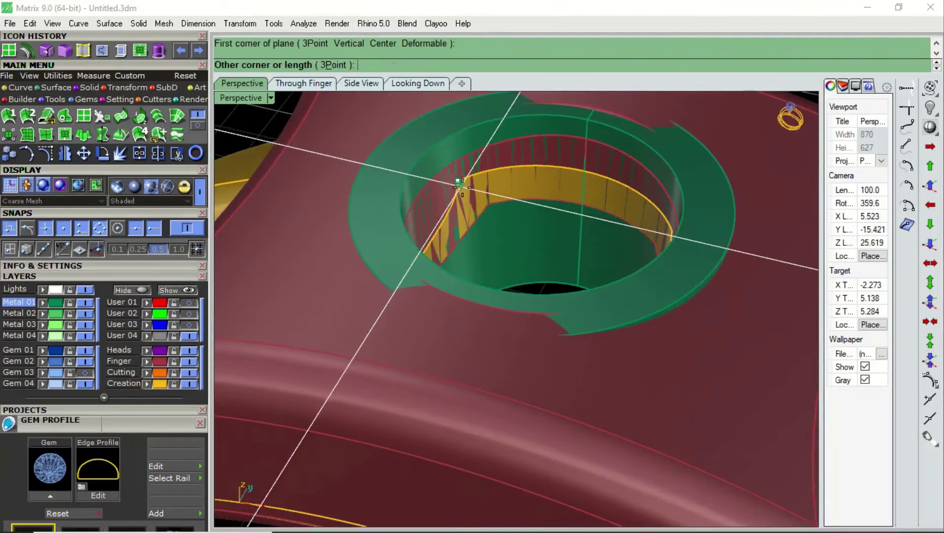
scroll(482, 196, "down", 6)
scroll(481, 196, "down", 2)
right_click_drag(506, 212, 551, 269)
scroll(626, 264, "up", 3)
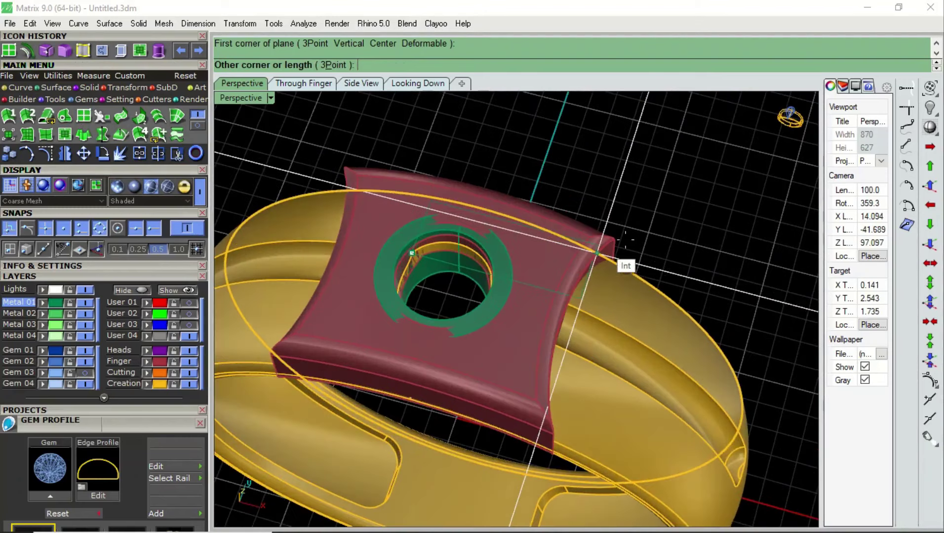
scroll(639, 213, "up", 2)
left_click(674, 163)
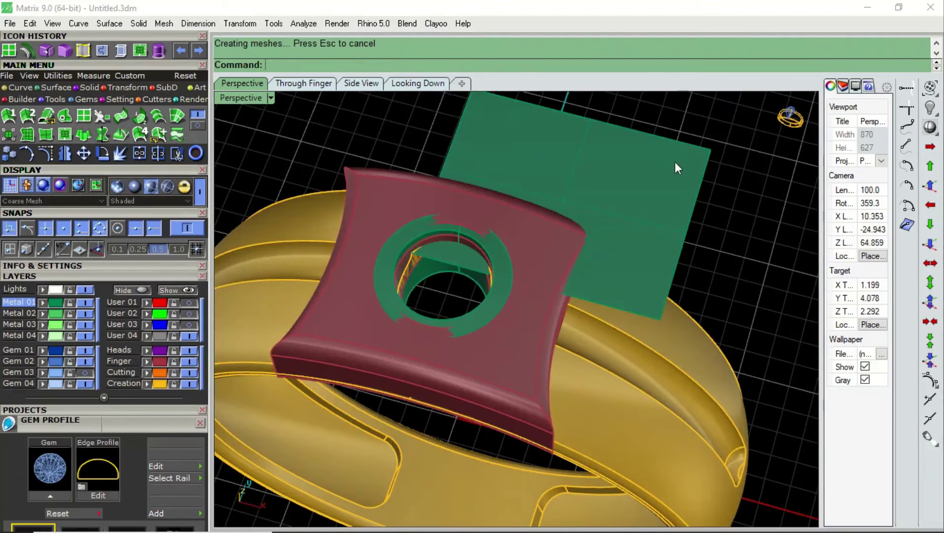
- Move the green plane down and across onto the top of the maroon head
scroll(691, 168, "down", 2)
scroll(691, 185, "up", 3)
left_click(686, 178)
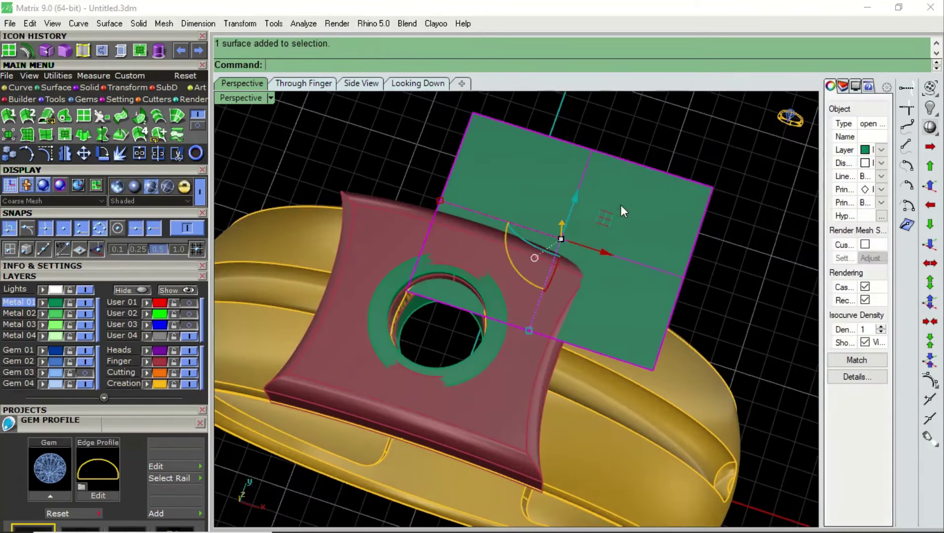
left_click_drag(576, 200, 516, 289)
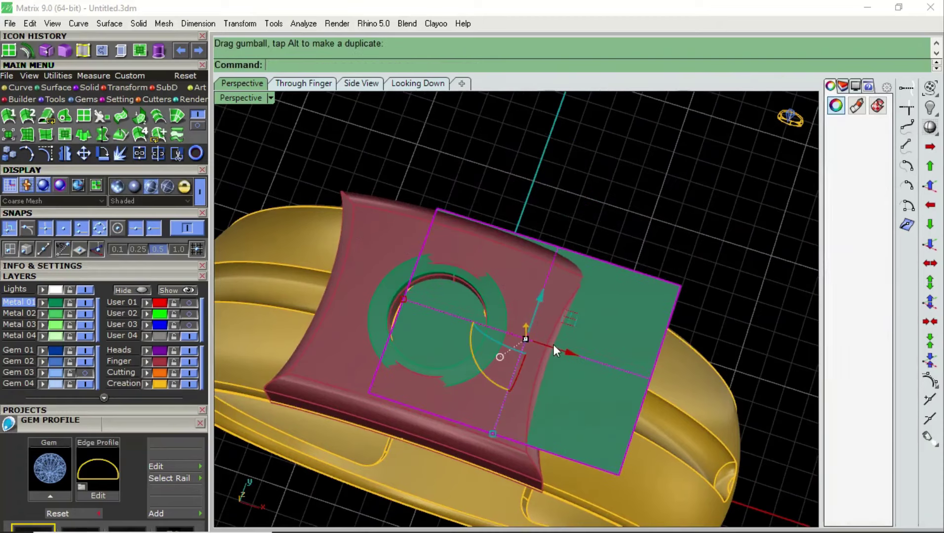
left_click_drag(567, 355, 513, 345)
left_click(669, 220)
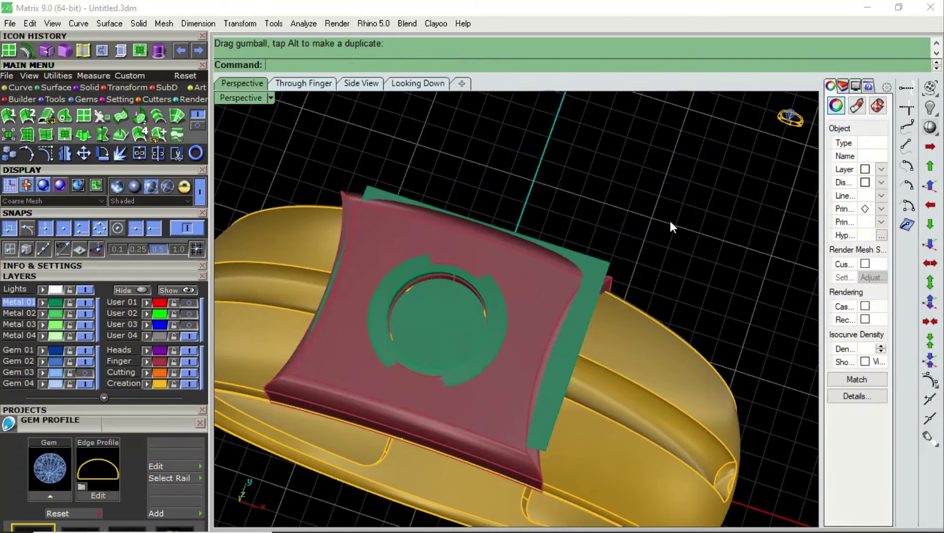
right_click_drag(669, 219, 504, 280)
scroll(504, 281, "up", 5)
- Split the green collar with the plane, then delete the offcut and the cutting plane
left_click(511, 204)
type("B")
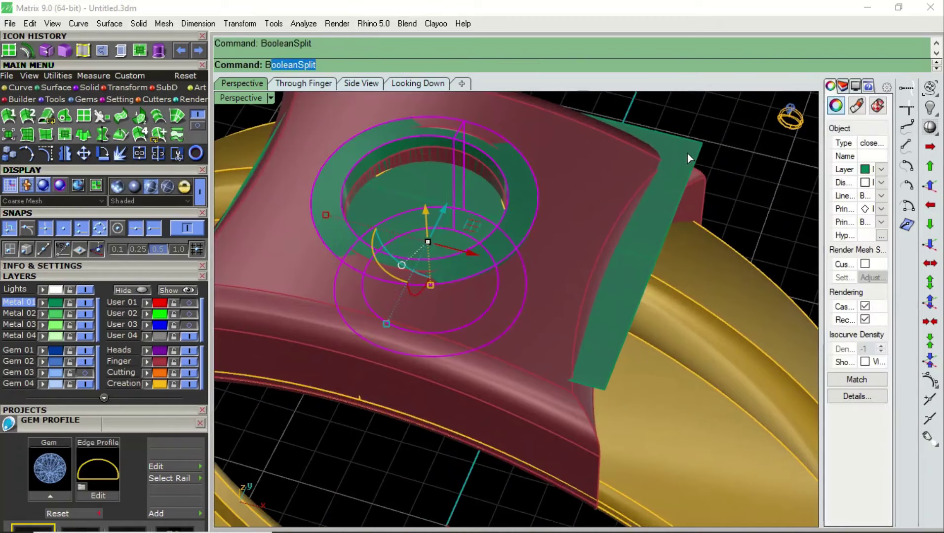
key("Return")
left_click(687, 153)
key("Return")
left_click(523, 201)
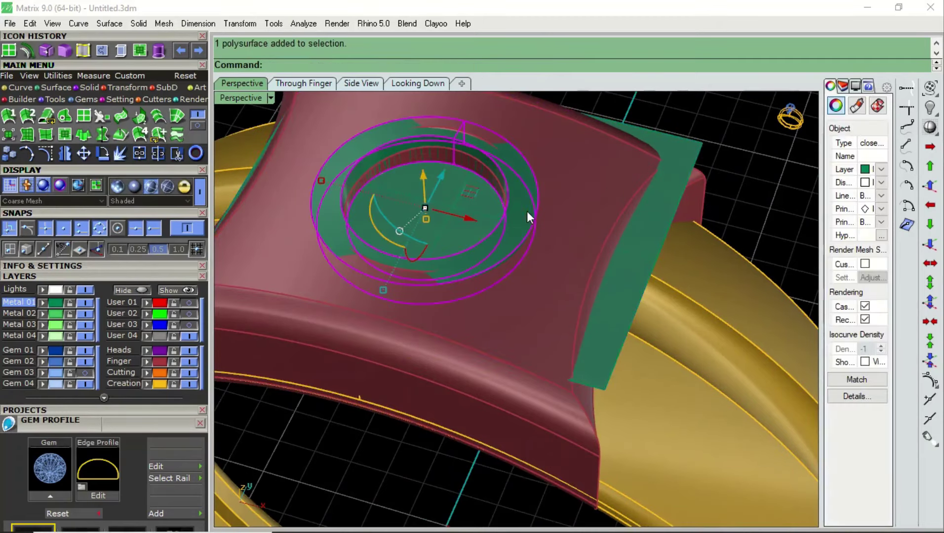
key("Delete")
left_click(685, 149)
key("Delete")
- Orbit and zoom around the head opening to inspect the trimmed green collar
scroll(686, 149, "down", 5)
scroll(512, 240, "up", 5)
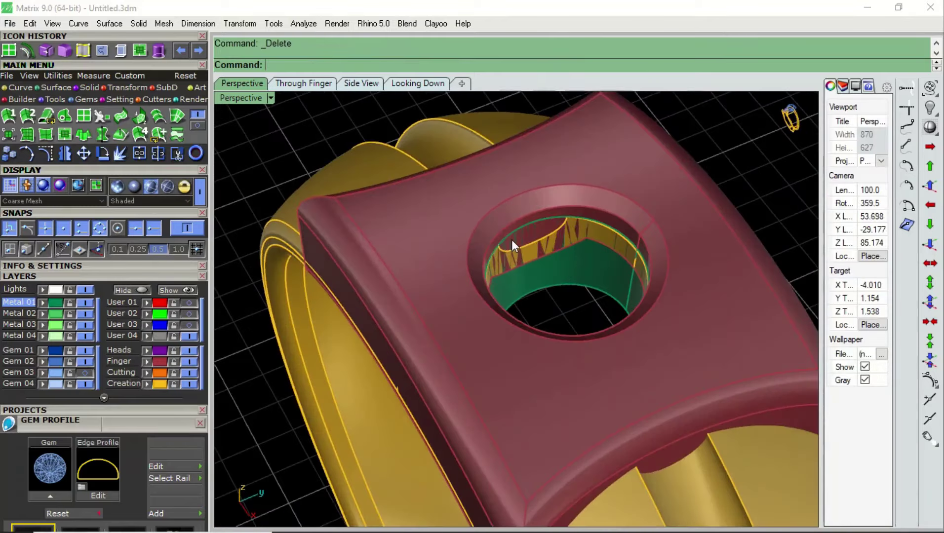
scroll(512, 240, "down", 5)
scroll(469, 242, "up", 6)
right_click_drag(469, 243, 537, 229)
scroll(608, 234, "up", 3)
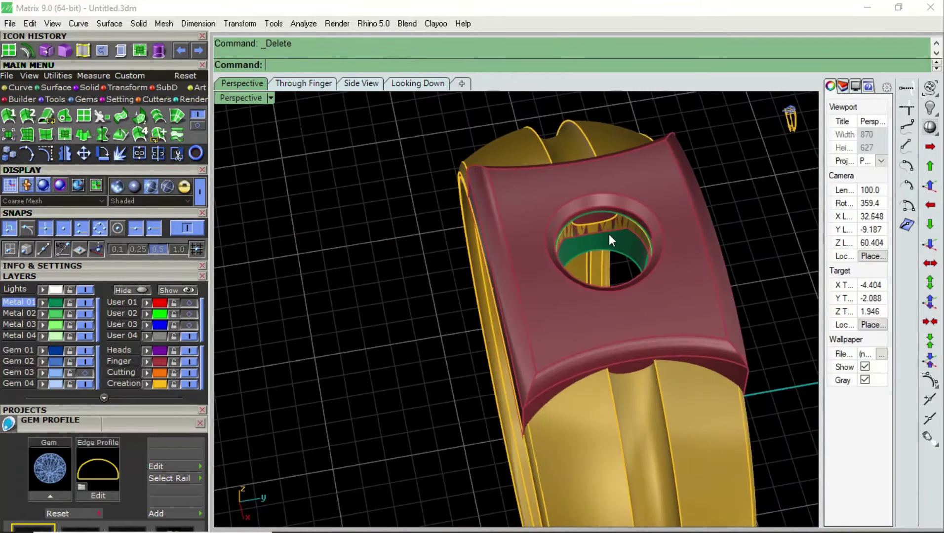
scroll(527, 242, "down", 3)
right_click_drag(482, 261, 538, 269)
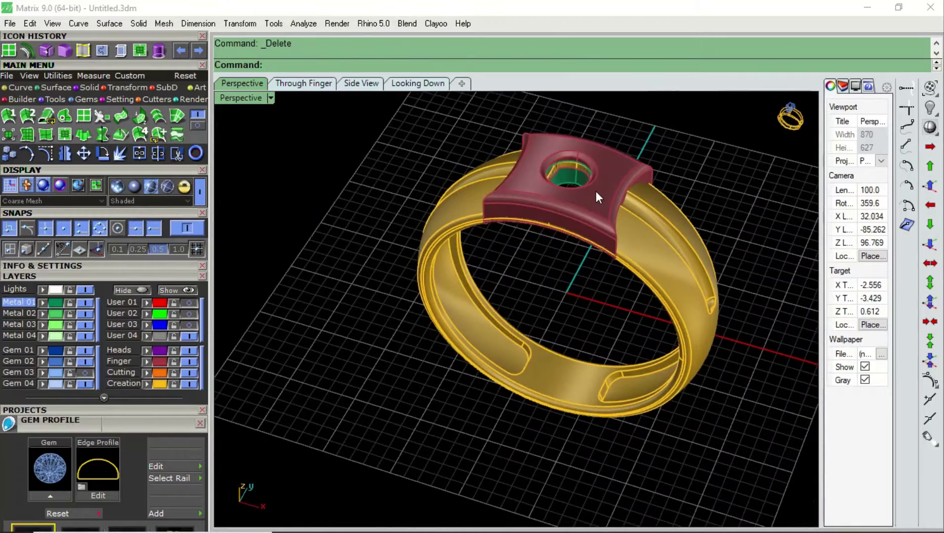
scroll(538, 269, "up", 3)
scroll(534, 219, "down", 1)
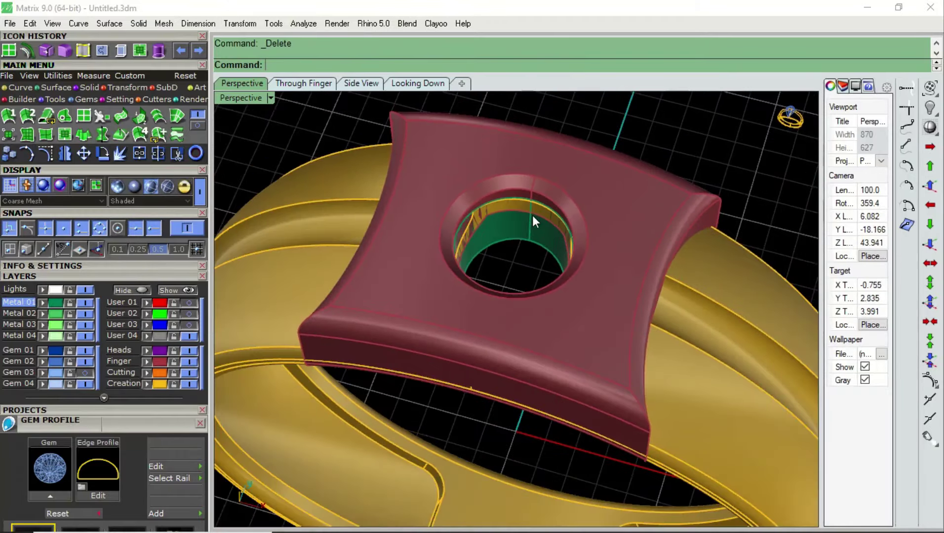
scroll(533, 219, "down", 2)
scroll(494, 219, "up", 3)
scroll(494, 219, "down", 2)
mouse_move(488, 211)
right_mouse_down()
mouse_move(537, 215)
mouse_move(530, 252)
mouse_move(542, 187)
right_mouse_up()
scroll(537, 215, "down", 2)
scroll(535, 246, "up", 3)
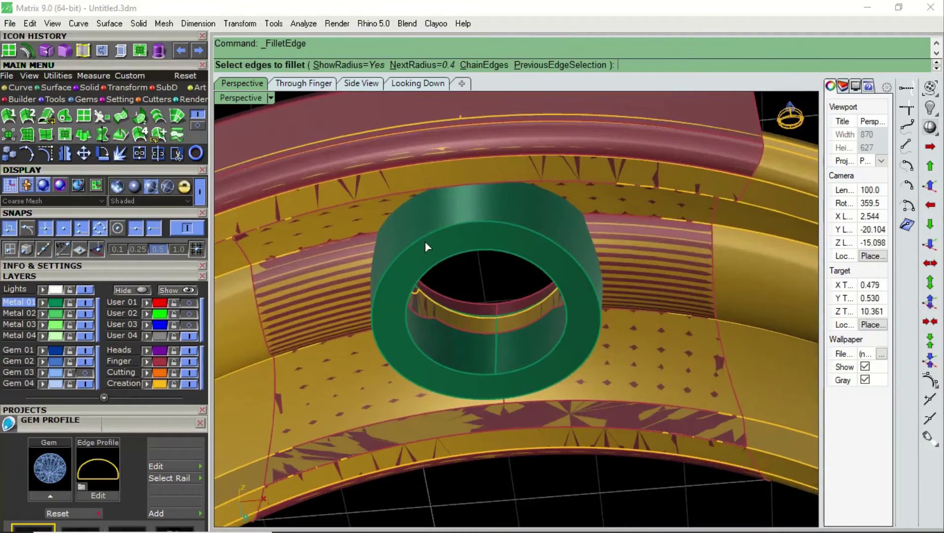
type("2")
- Fillet the top edge of the green bezel with a 0.2 radius
key("Return")
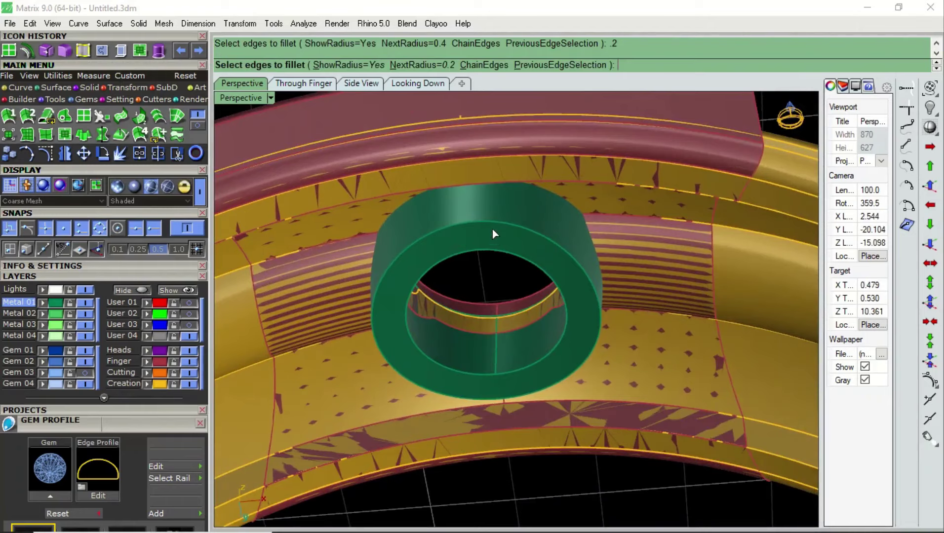
left_click(492, 225)
key("Return")
key("Return")
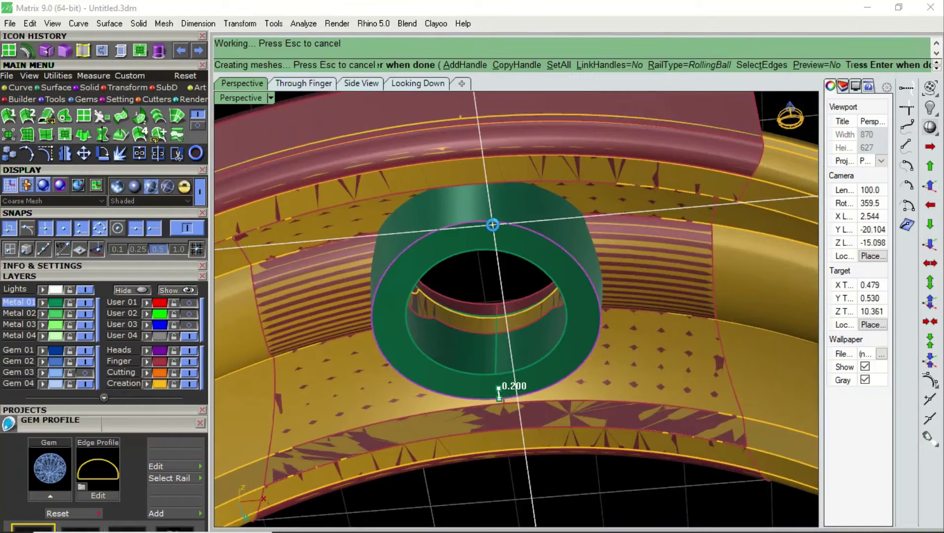
right_click_drag(519, 209, 566, 170)
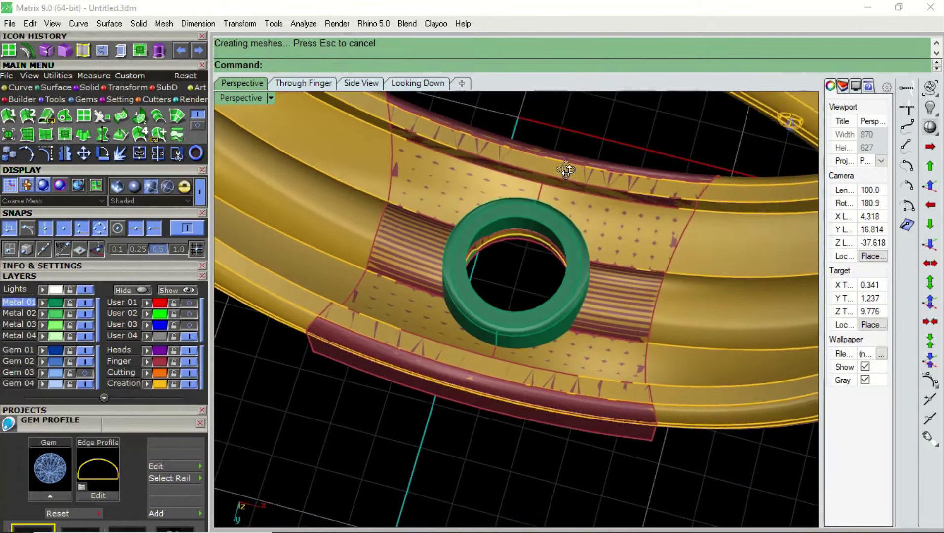
scroll(533, 298, "down", 5)
right_click_drag(534, 299, 523, 394)
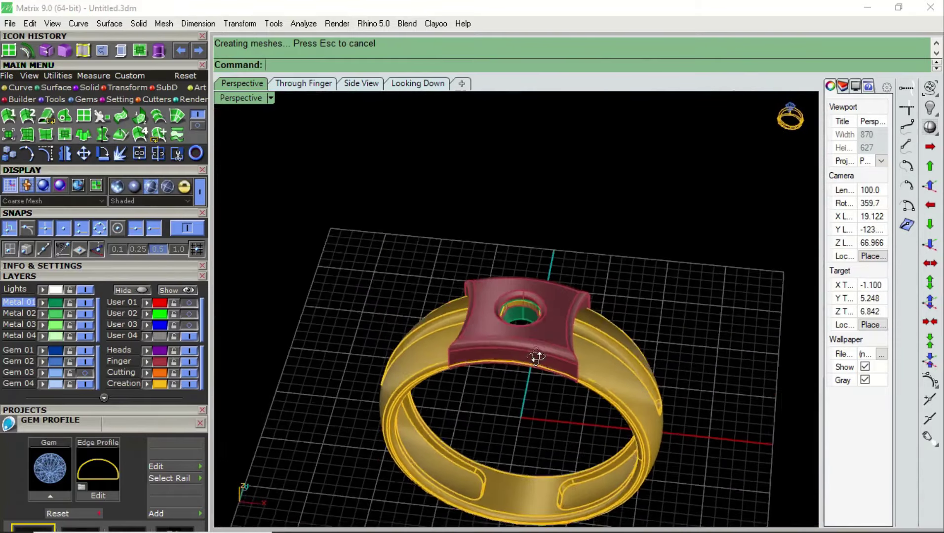
scroll(530, 317, "up", 3)
scroll(520, 278, "up", 4)
- Check the gem seat inside the bezel hole, then zoom out over the whole ring
left_click(517, 282)
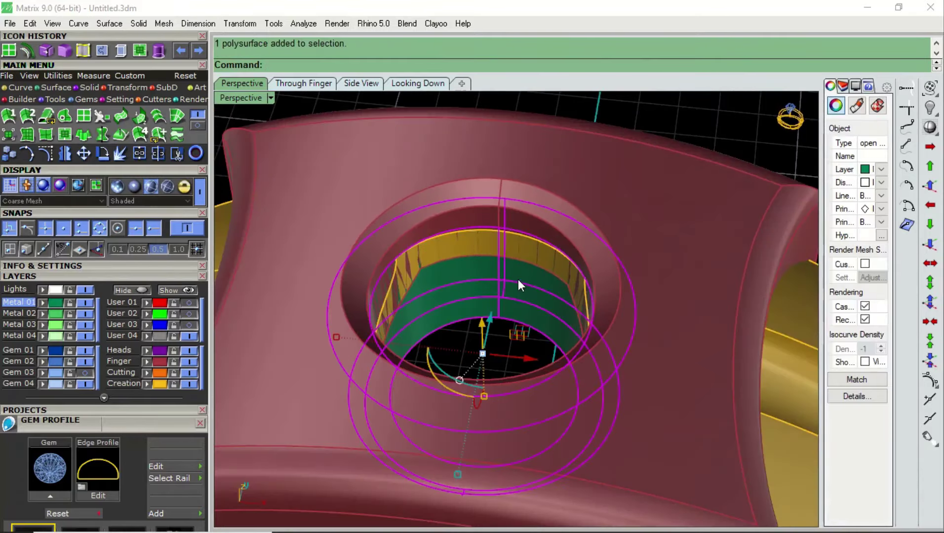
scroll(473, 296, "down", 4)
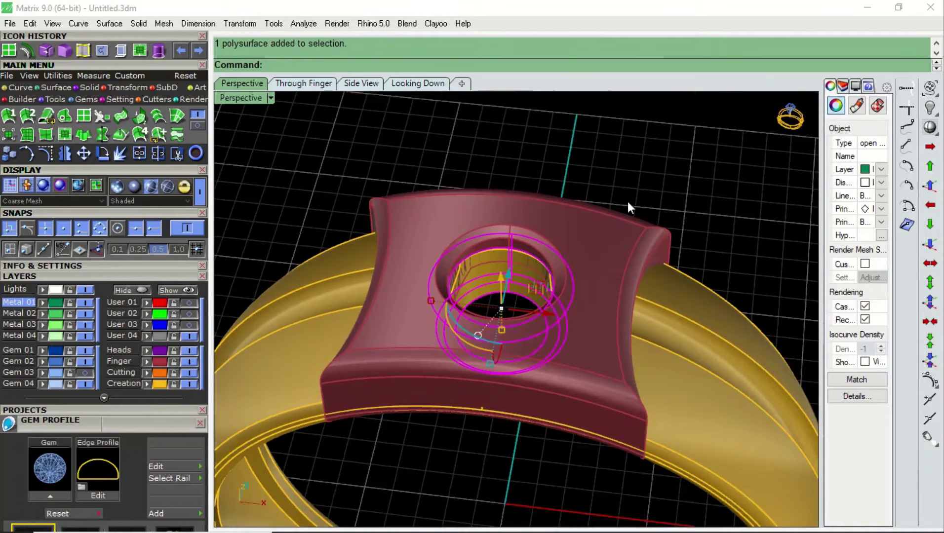
key("Escape")
scroll(628, 204, "down", 3)
scroll(564, 181, "down", 3)
scroll(562, 229, "down", 2)
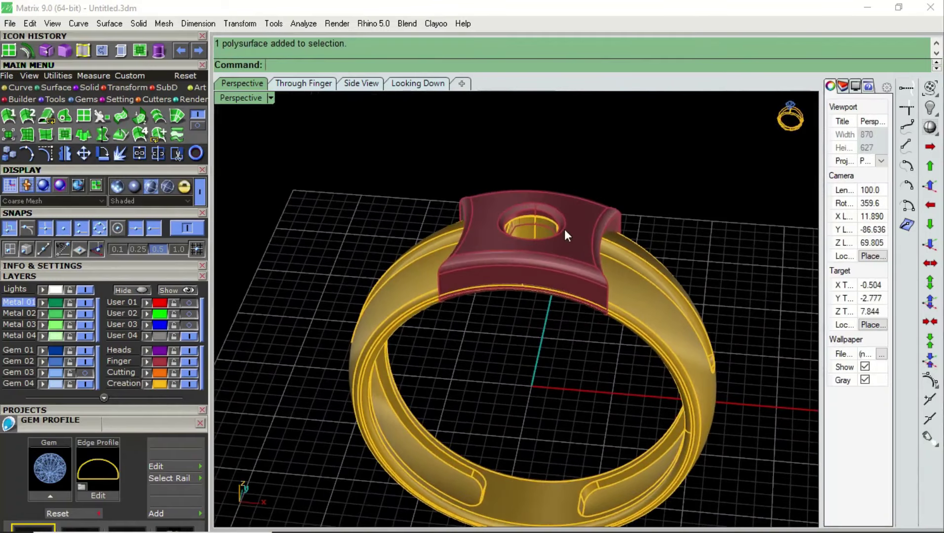
scroll(564, 229, "down", 2)
mouse_move(564, 231)
right_mouse_down()
mouse_move(559, 277)
mouse_move(580, 347)
mouse_move(550, 314)
mouse_move(573, 312)
mouse_move(582, 329)
mouse_move(586, 297)
mouse_move(600, 390)
mouse_move(620, 369)
mouse_move(597, 298)
right_mouse_up()
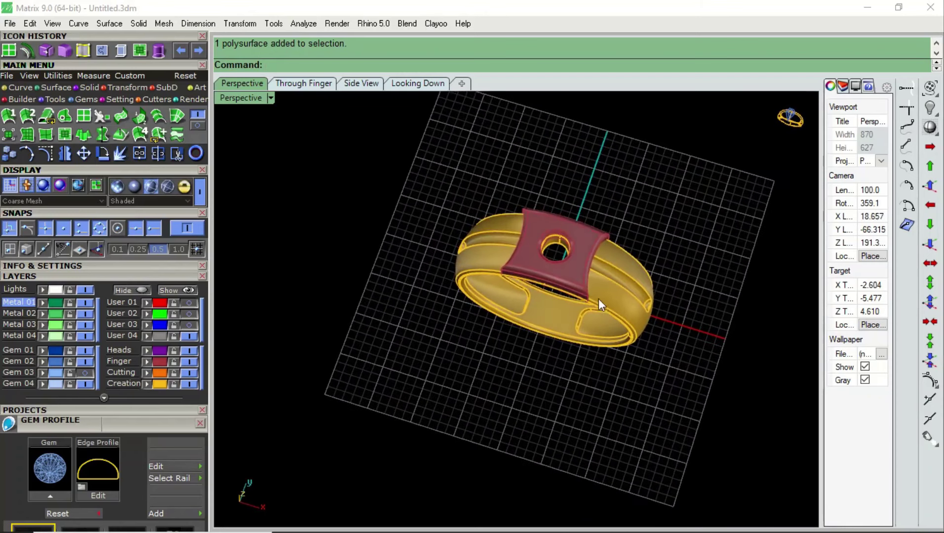
- Show the Gem 03 layer and orbit down onto the ring head
left_click(86, 372)
mouse_move(488, 399)
right_mouse_down()
mouse_move(481, 289)
mouse_move(515, 289)
right_mouse_up()
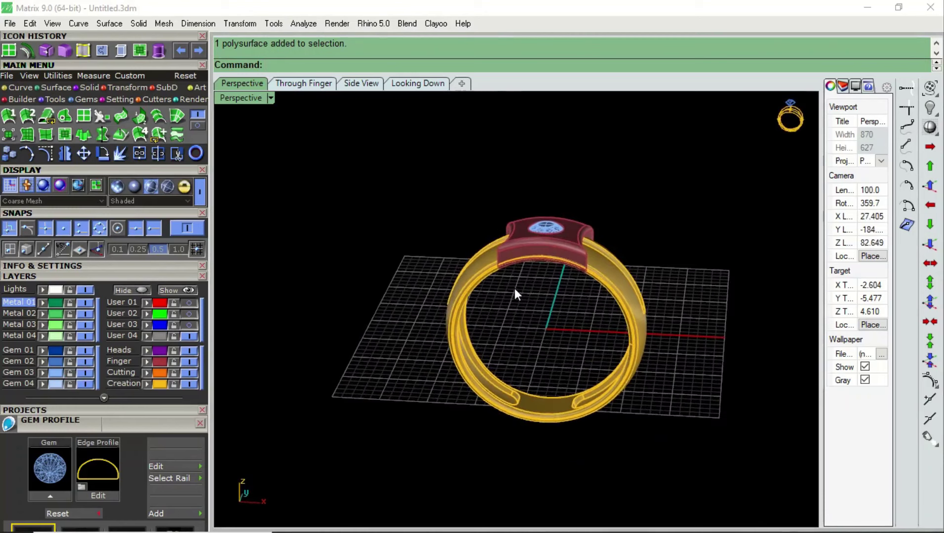
mouse_move(573, 276)
right_mouse_down()
mouse_move(588, 211)
mouse_move(534, 321)
right_mouse_up()
scroll(535, 320, "up", 3)
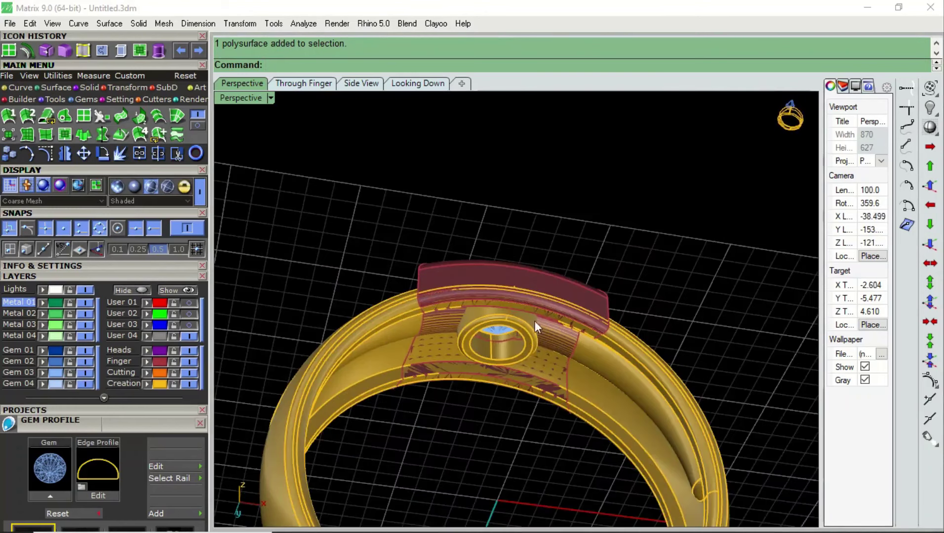
scroll(535, 338, "up", 3)
- Group the square head and the band piece beneath it
left_click(535, 339)
left_click(672, 364, "shift")
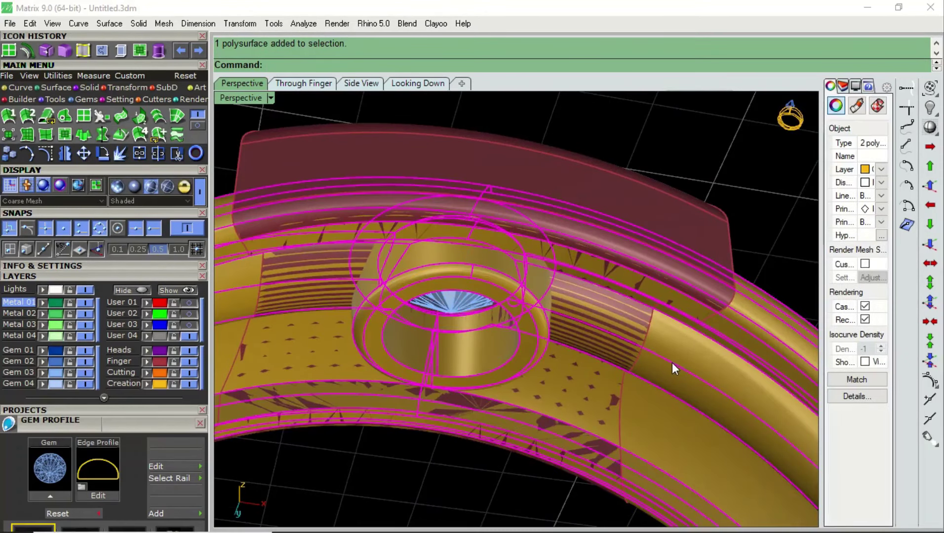
left_click(642, 182)
left_click(525, 300, "shift")
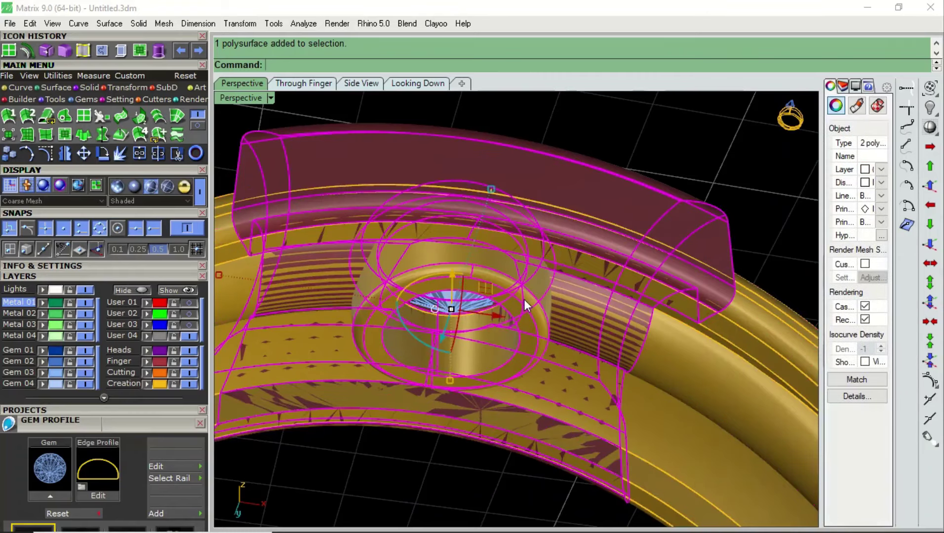
type("G")
key("Return")
- Orbit around the ring, checking the round gem and band, then clear the selection
right_click_drag(573, 210, 337, 300)
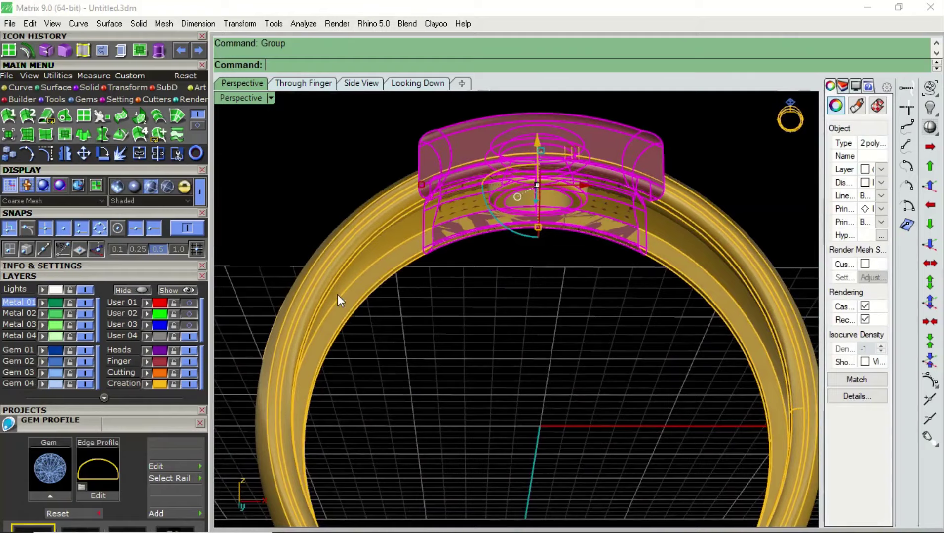
left_click(537, 349)
mouse_move(537, 349)
right_mouse_down()
mouse_move(543, 284)
mouse_move(498, 356)
mouse_move(485, 316)
mouse_move(457, 453)
right_mouse_up()
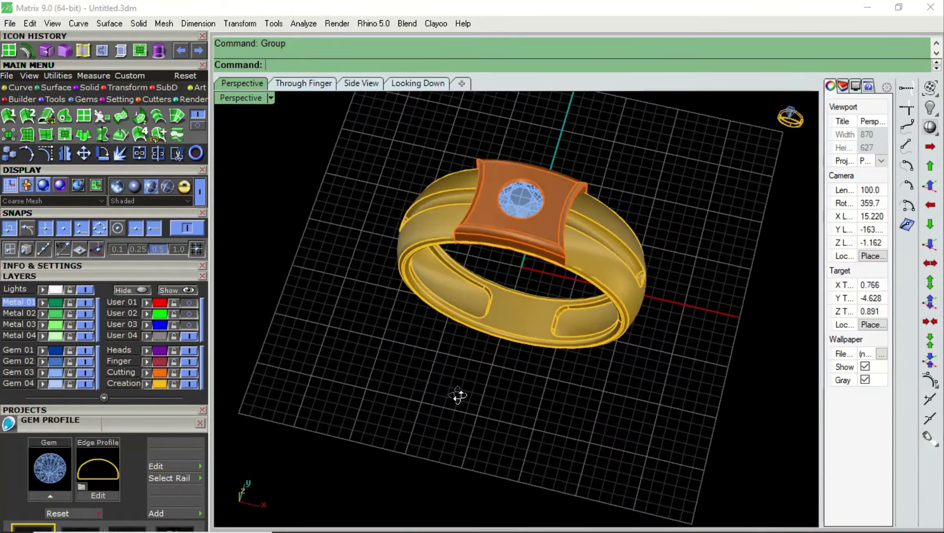
left_click(551, 218)
left_click(693, 313)
left_click(719, 201)
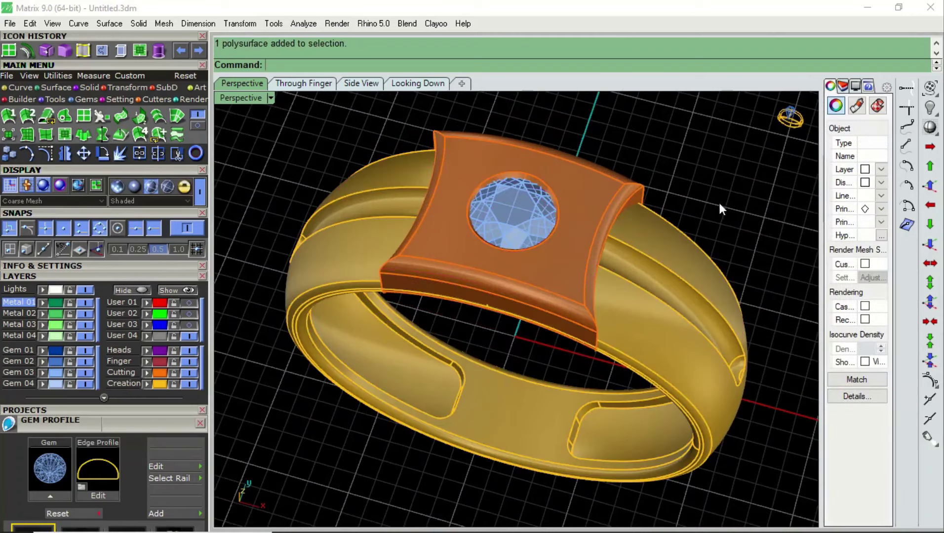
mouse_move(718, 201)
right_mouse_down()
mouse_move(609, 254)
mouse_move(643, 239)
mouse_move(397, 241)
right_mouse_up()
- Apply Machine shading and zoom in on the through-finger front view
left_click(137, 184)
mouse_move(561, 298)
right_mouse_down()
mouse_move(455, 312)
mouse_move(585, 240)
mouse_move(660, 223)
mouse_move(607, 242)
right_mouse_up()
left_click(299, 84)
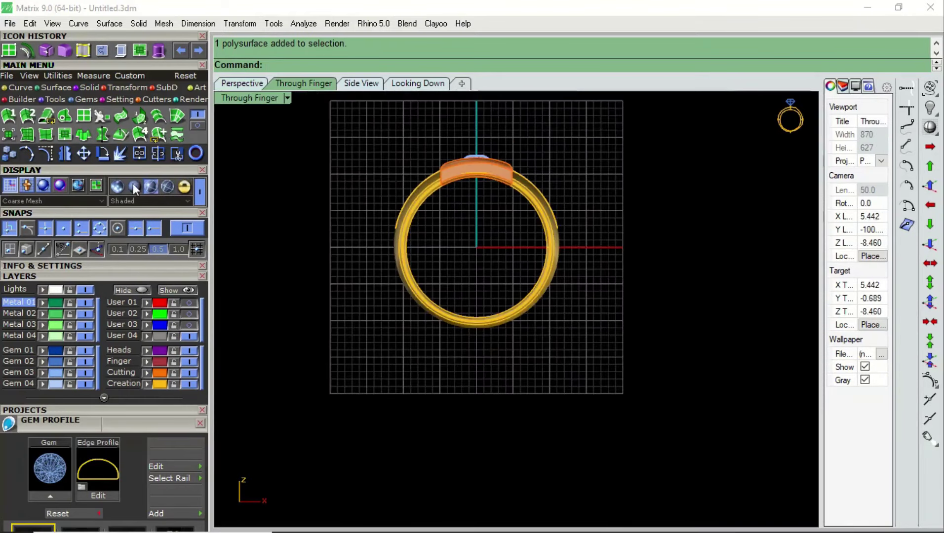
left_click(133, 187)
mouse_move(549, 250)
right_mouse_down()
mouse_move(528, 261)
mouse_move(537, 272)
right_mouse_up()
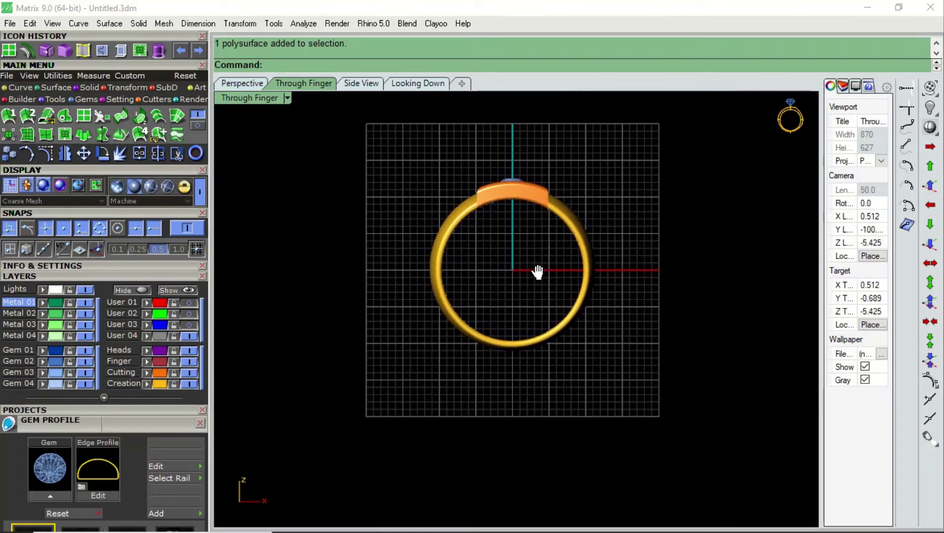
scroll(524, 265, "up", 1)
scroll(518, 261, "up", 1)
scroll(525, 268, "up", 2)
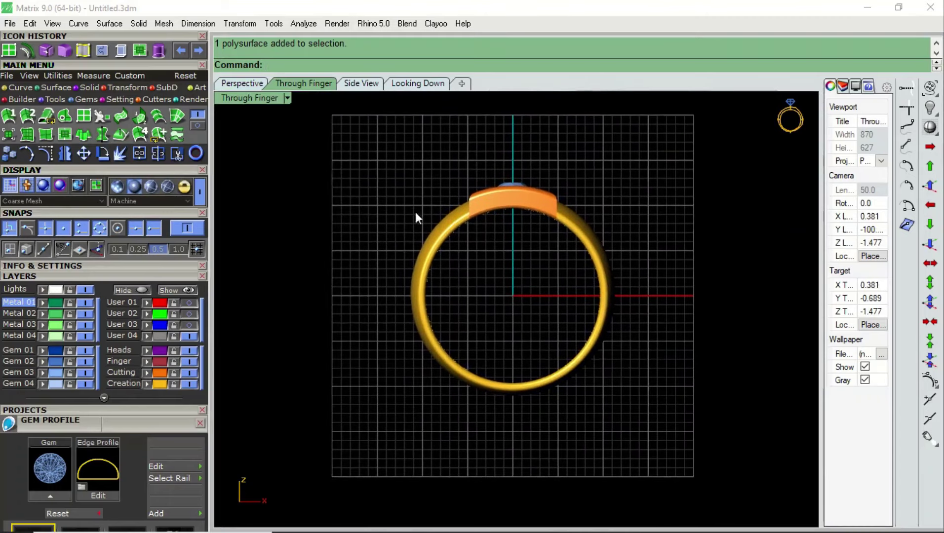
- Split the Looking Down view into four viewports and frame the ring in each
left_click(406, 83)
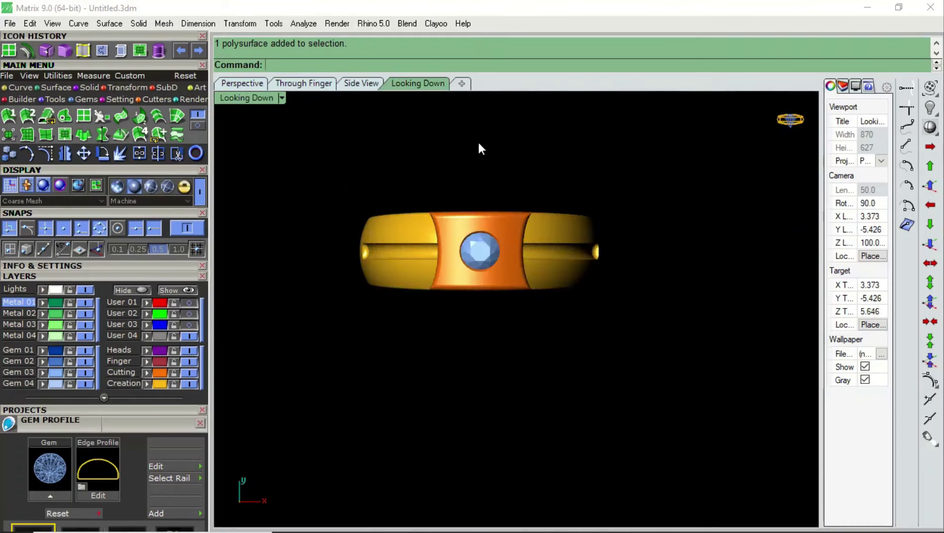
double_click(248, 98)
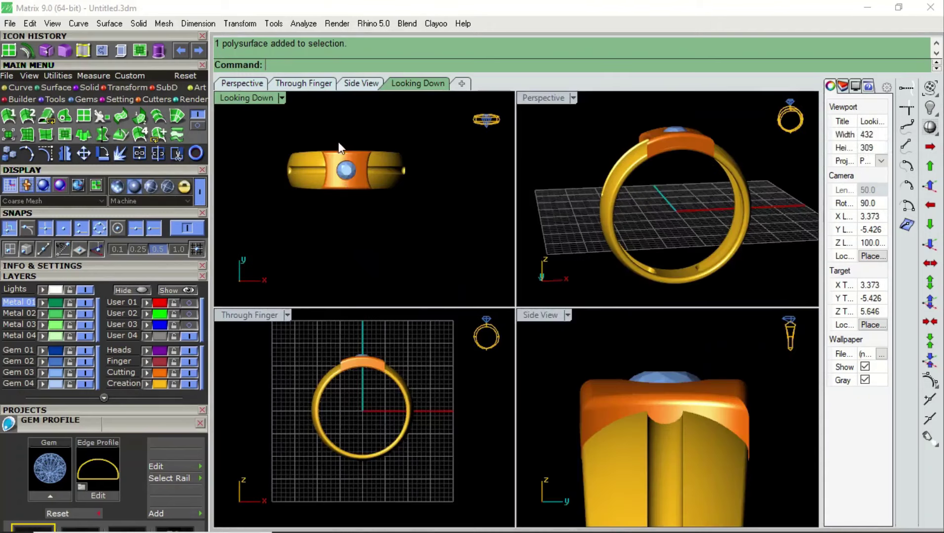
scroll(346, 131, "up", 2)
right_click_drag(353, 130, 374, 147)
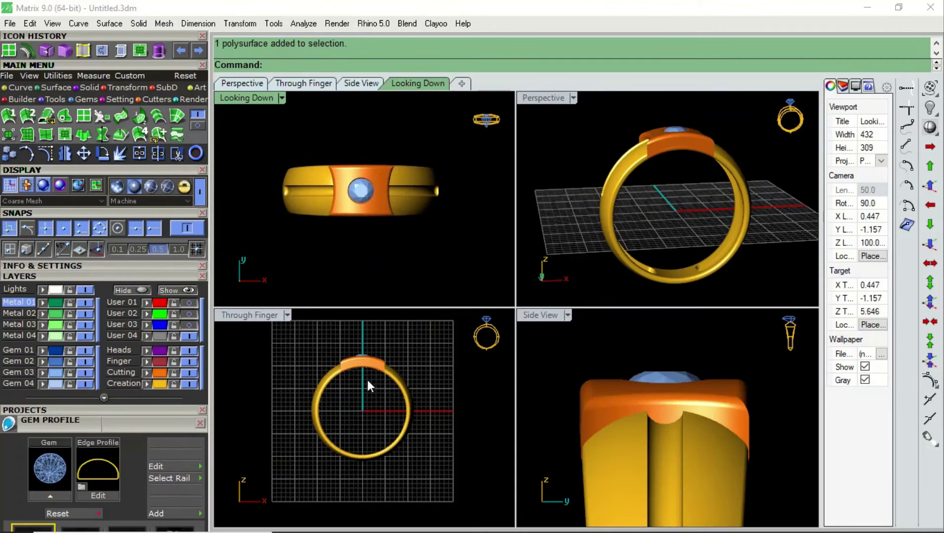
scroll(366, 392, "up", 1)
scroll(661, 375, "down", 5)
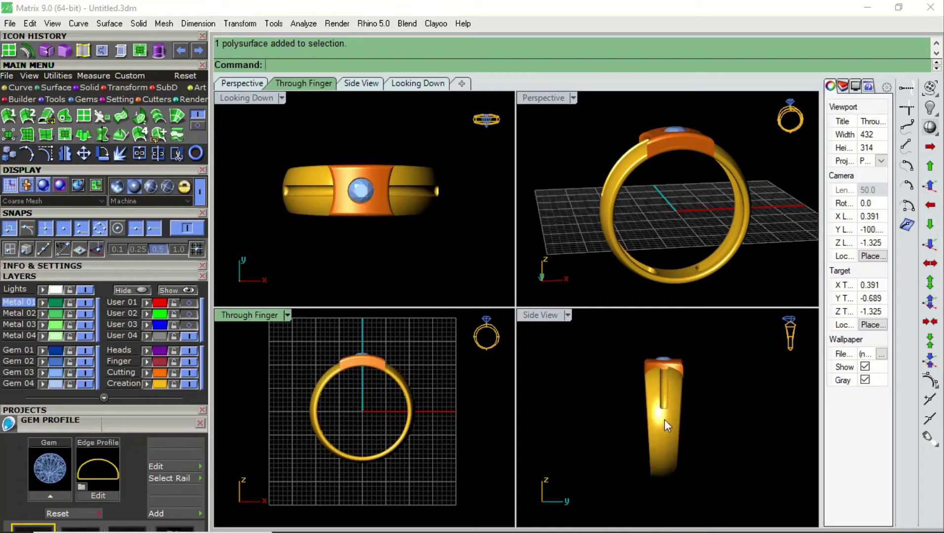
right_click_drag(698, 400, 708, 395)
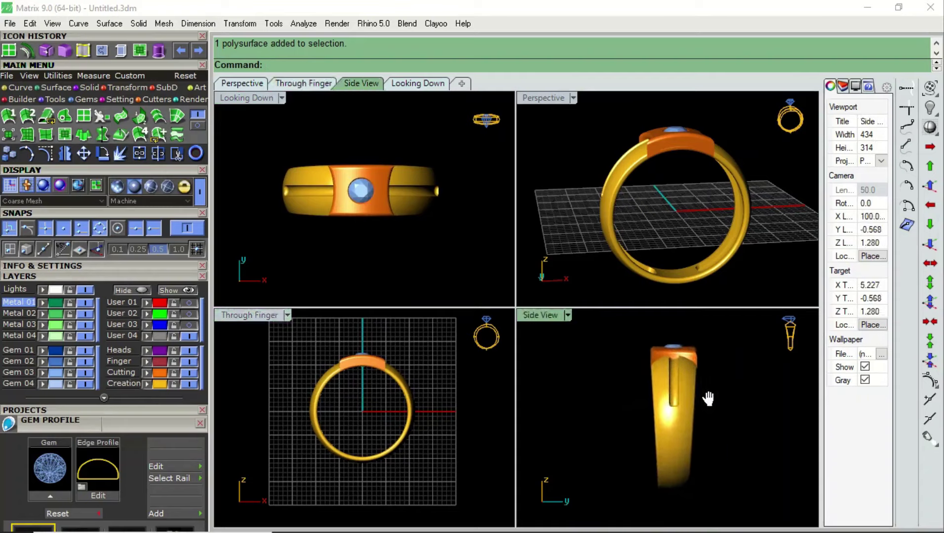
mouse_move(691, 184)
right_mouse_down()
mouse_move(617, 250)
mouse_move(662, 193)
mouse_move(704, 230)
mouse_move(685, 231)
mouse_move(671, 193)
mouse_move(712, 211)
mouse_move(668, 212)
right_mouse_up()
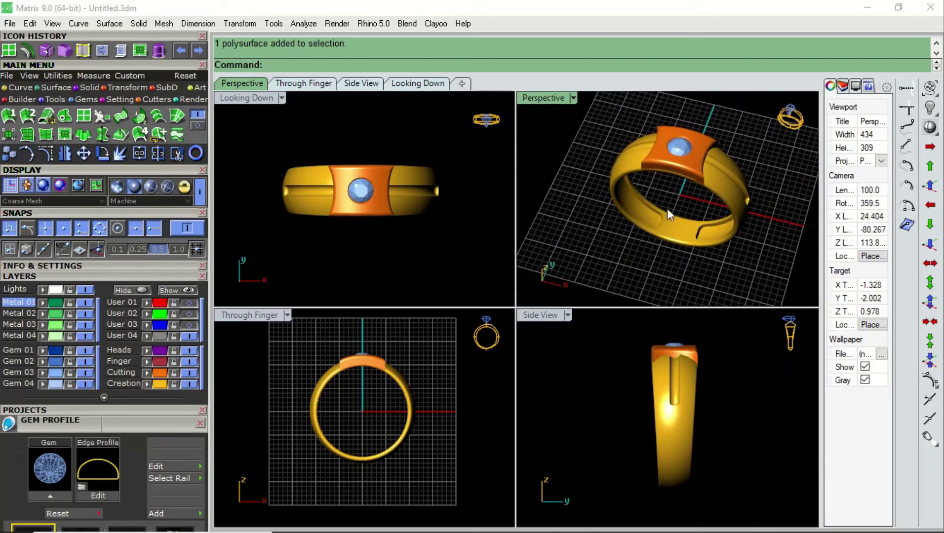
scroll(360, 191, "up", 1)
scroll(380, 212, "up", 1)
scroll(403, 244, "up", 1)
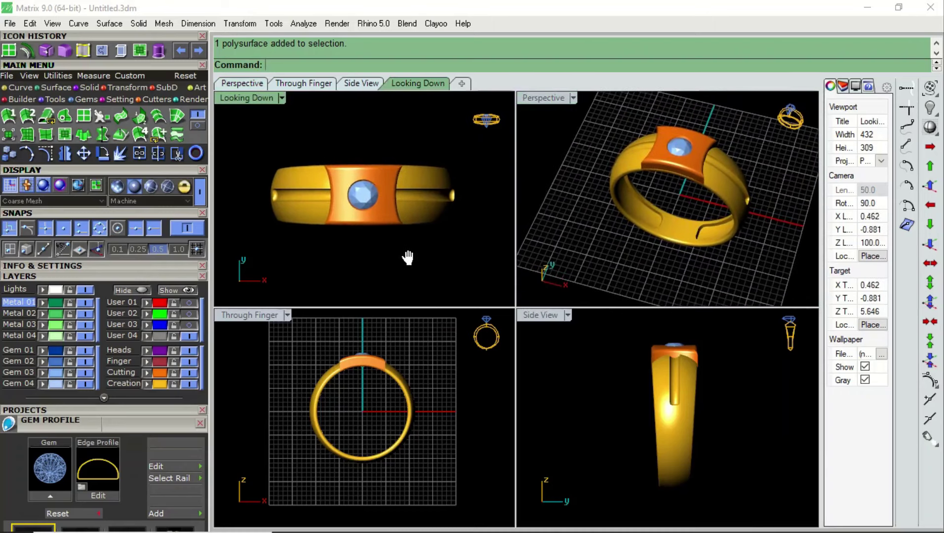
scroll(373, 405, "up", 1)
scroll(368, 404, "up", 1)
scroll(366, 404, "up", 1)
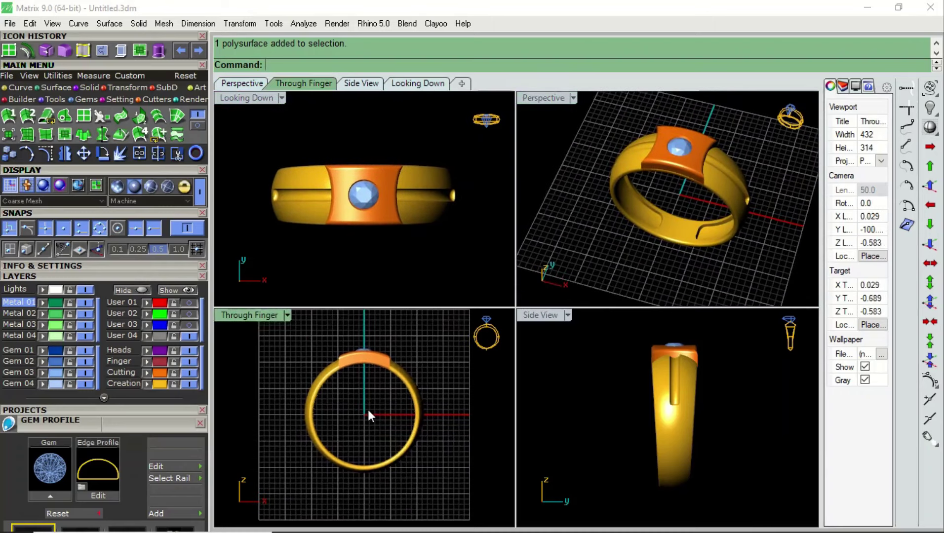
scroll(727, 425, "up", 1)
scroll(663, 427, "up", 1)
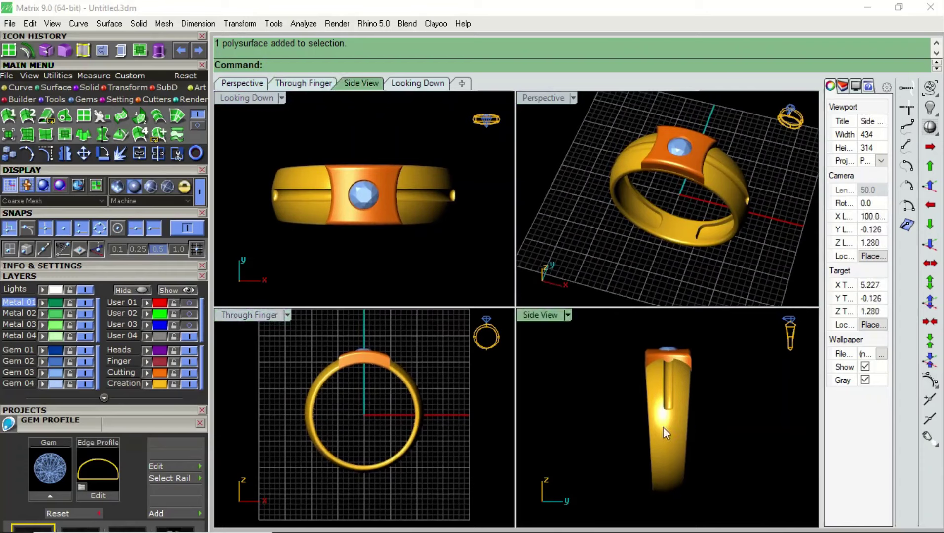
left_click(486, 390)
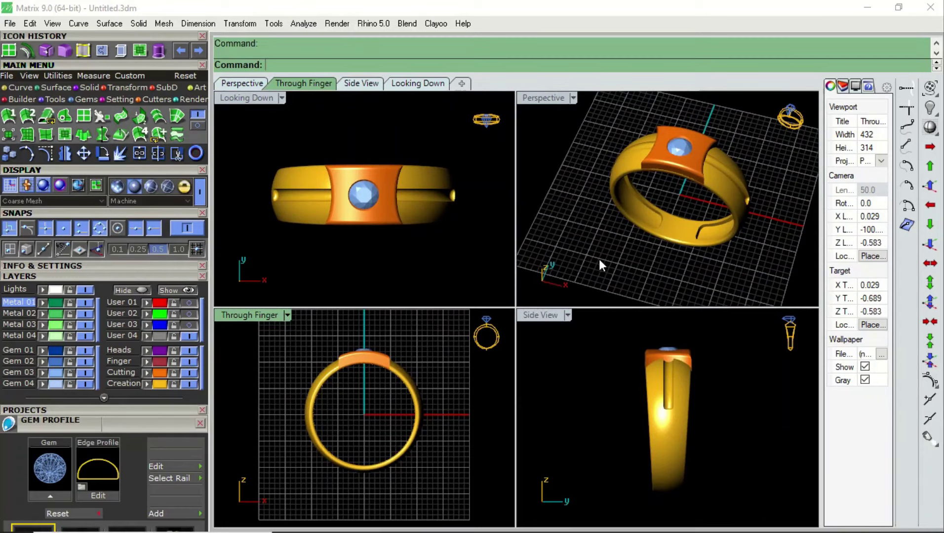
- Hide the grid in the front and perspective views and raise the perspective angle
key("F7")
left_click(628, 217)
key("F7")
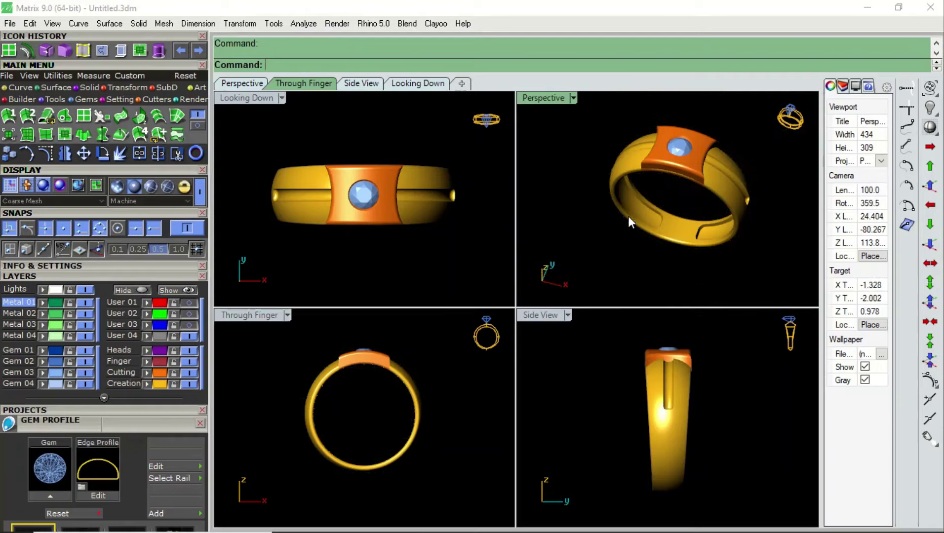
right_click_drag(629, 216, 690, 186)
scroll(688, 184, "down", 1)
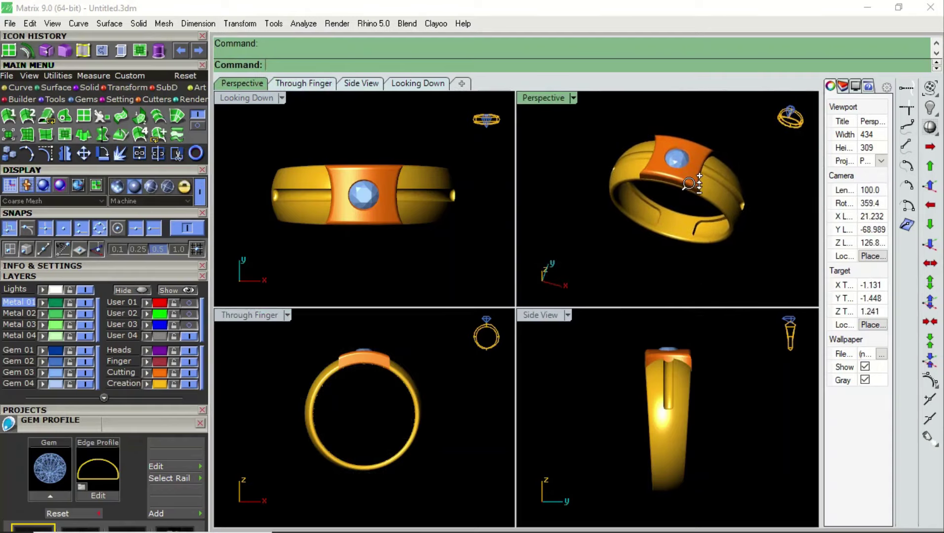
- Adjust the zoom in the side, through-finger and looking-down viewports
left_click(692, 375)
scroll(711, 395, "down", 1)
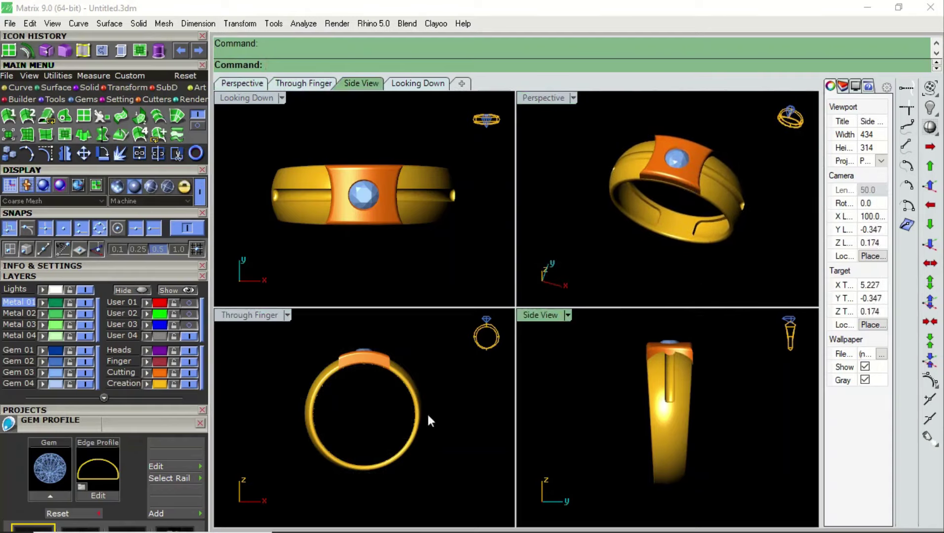
left_click(379, 391)
scroll(378, 391, "up", 1)
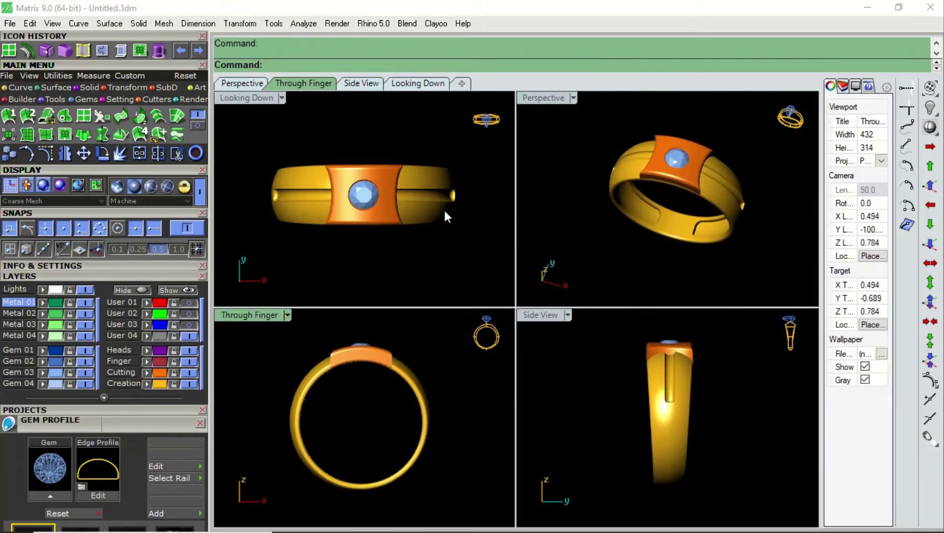
left_click(461, 248)
left_click(384, 403)
scroll(385, 403, "up", 1)
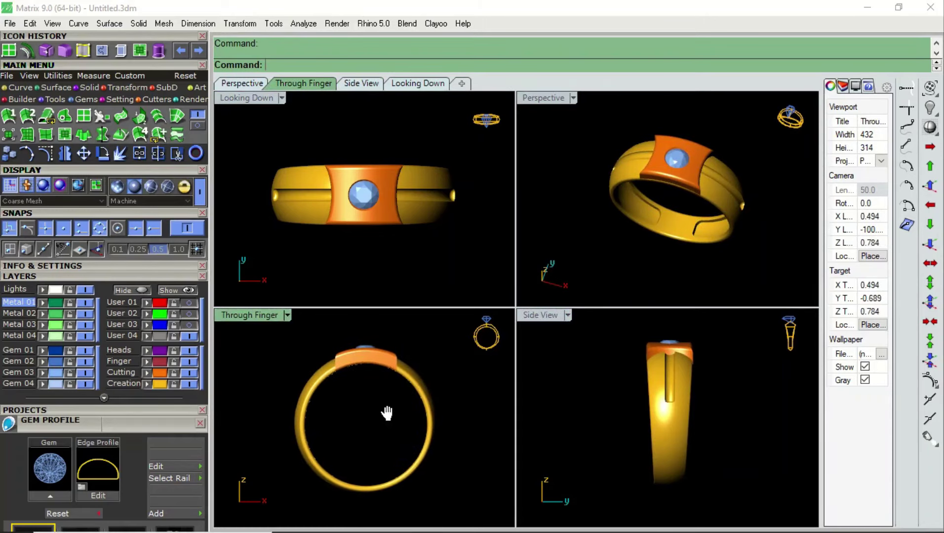
left_click(437, 254)
- Save the ring as F:\1.3dm and maximize the orbited Perspective view
left_click(175, 155)
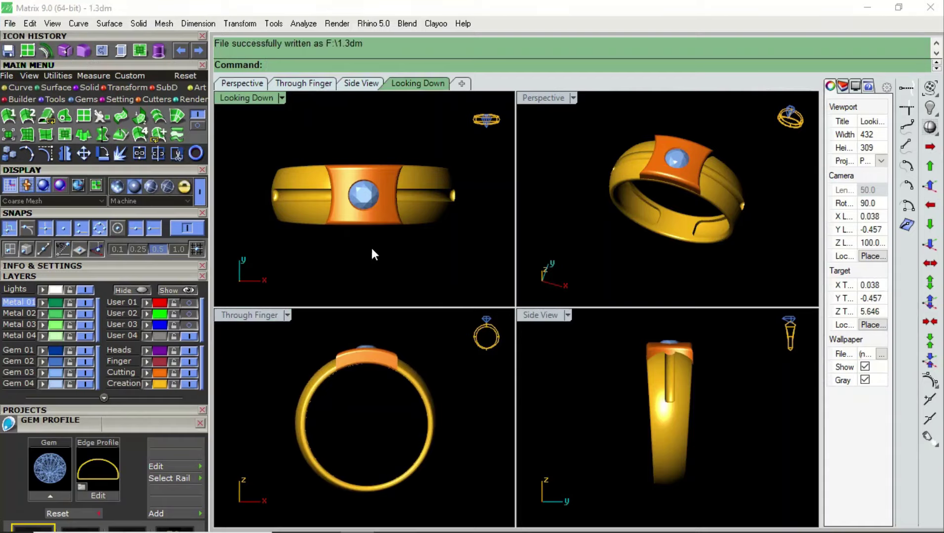
double_click(546, 98)
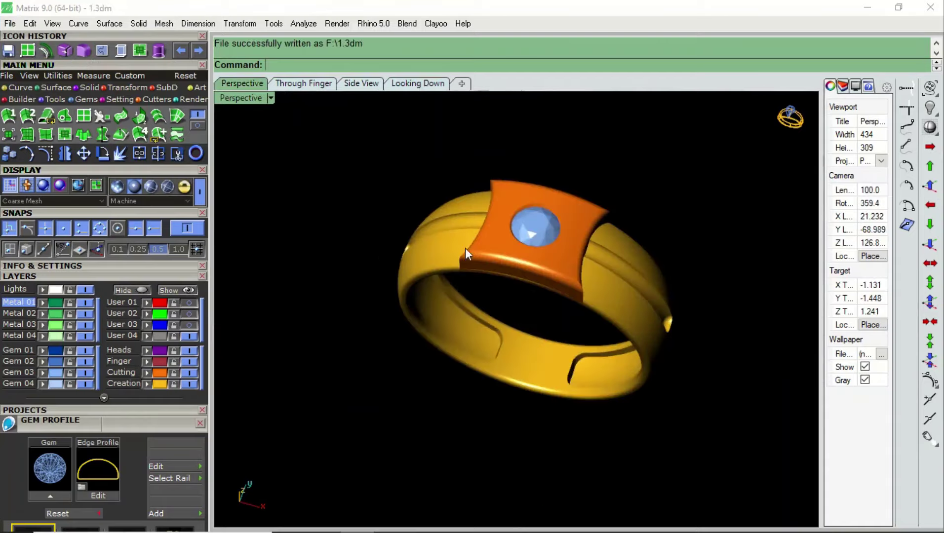
right_click_drag(411, 313, 513, 277)
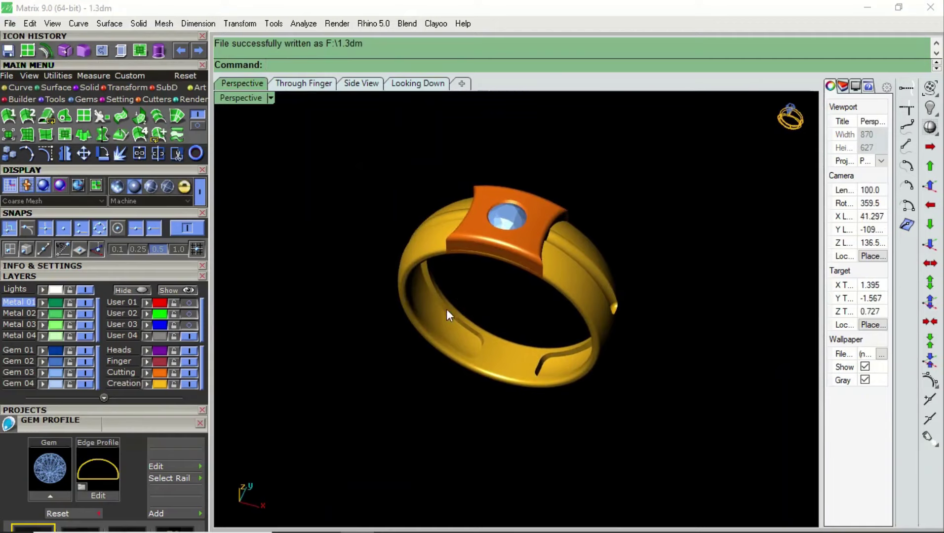
mouse_move(446, 309)
right_mouse_down()
mouse_move(525, 314)
mouse_move(514, 320)
right_mouse_up()
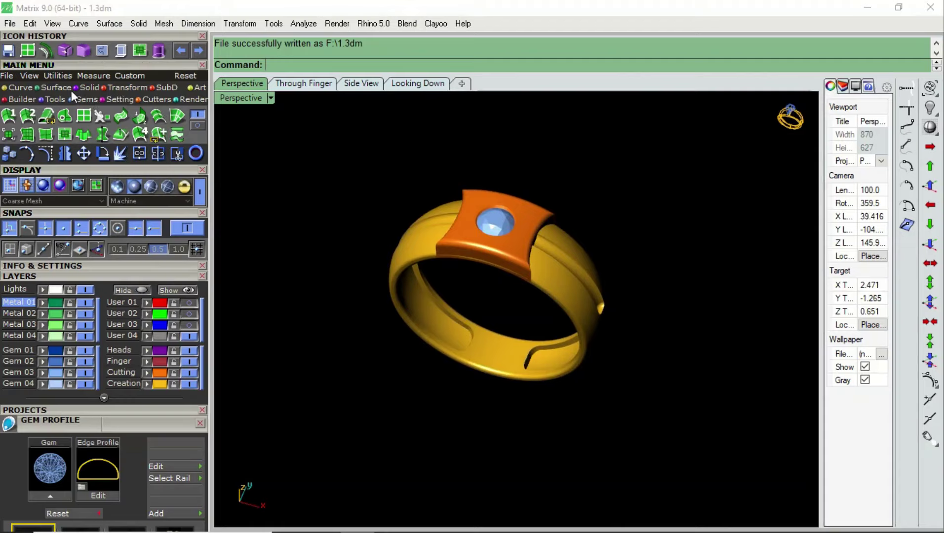
left_click(187, 100)
- Open the V-Ray Render panel and re-center the ring beside it, briefly selecting the gem
left_click(9, 116)
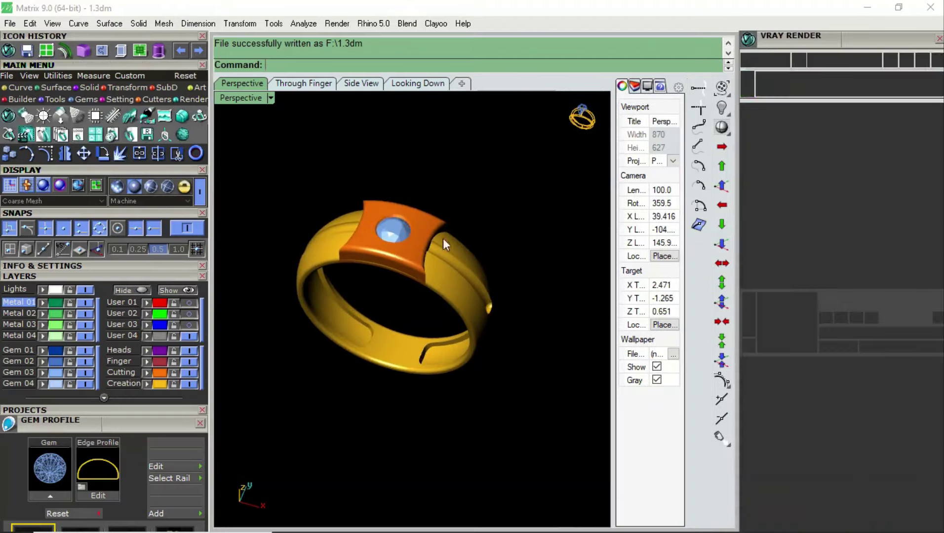
right_click_drag(528, 298, 444, 290)
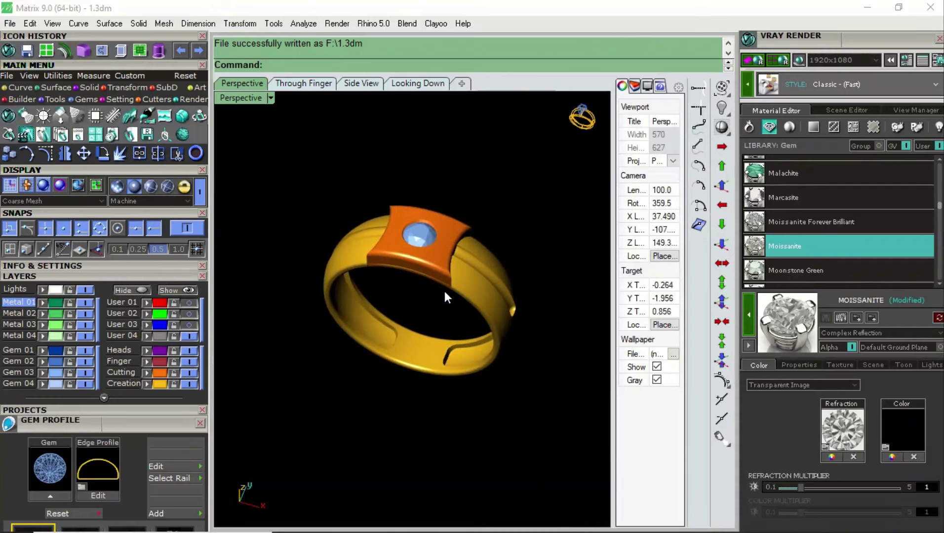
left_click(58, 375)
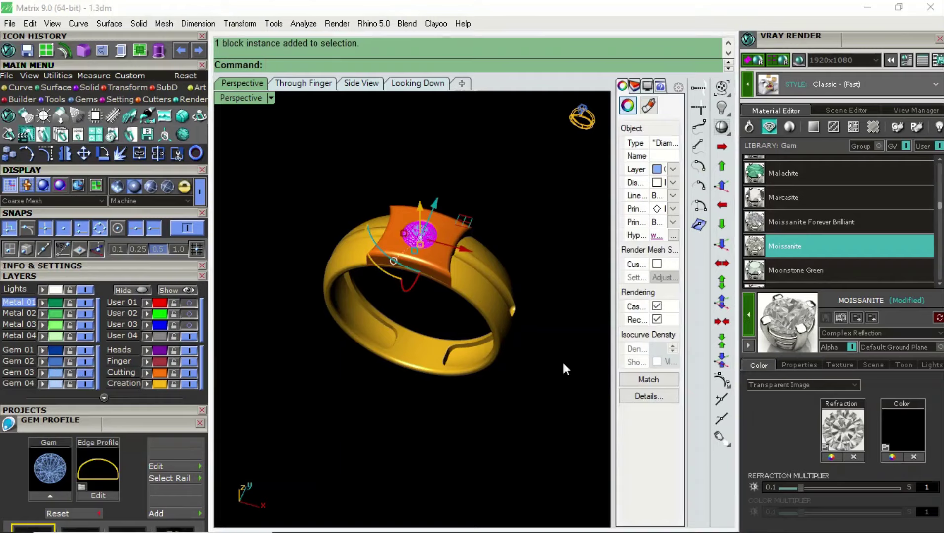
left_click(481, 401)
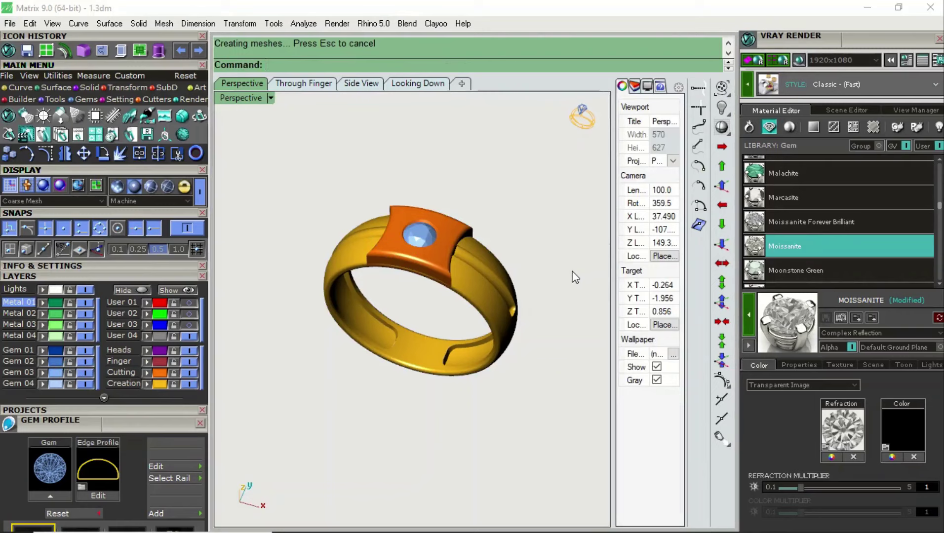
- Add a ground plane using GroundPlaneColor's White Reflective, dimmed to RGB 234
left_click(573, 275)
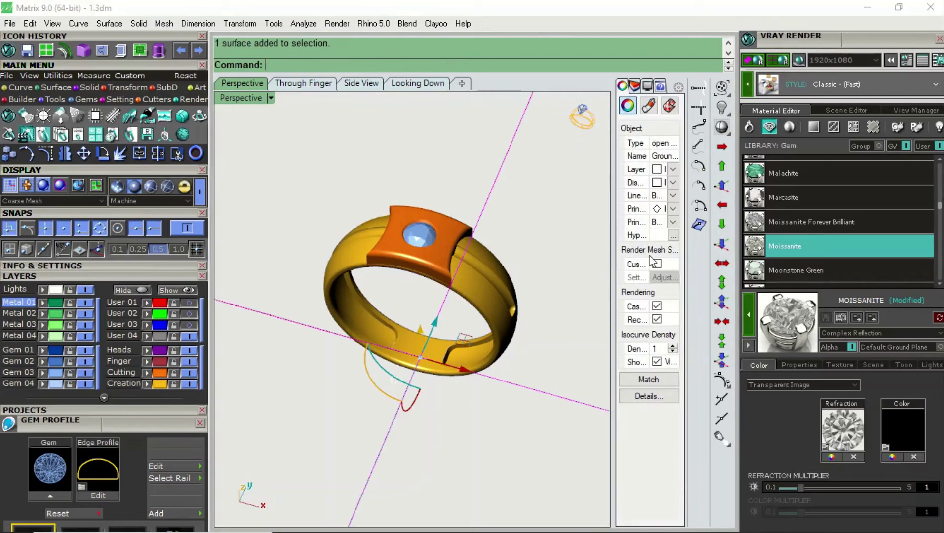
left_click(814, 127)
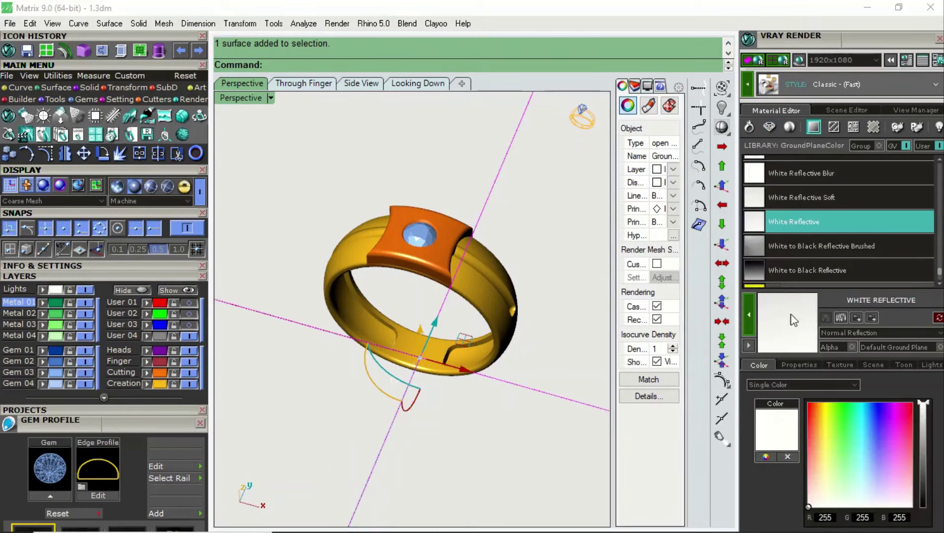
left_click_drag(923, 407, 924, 410)
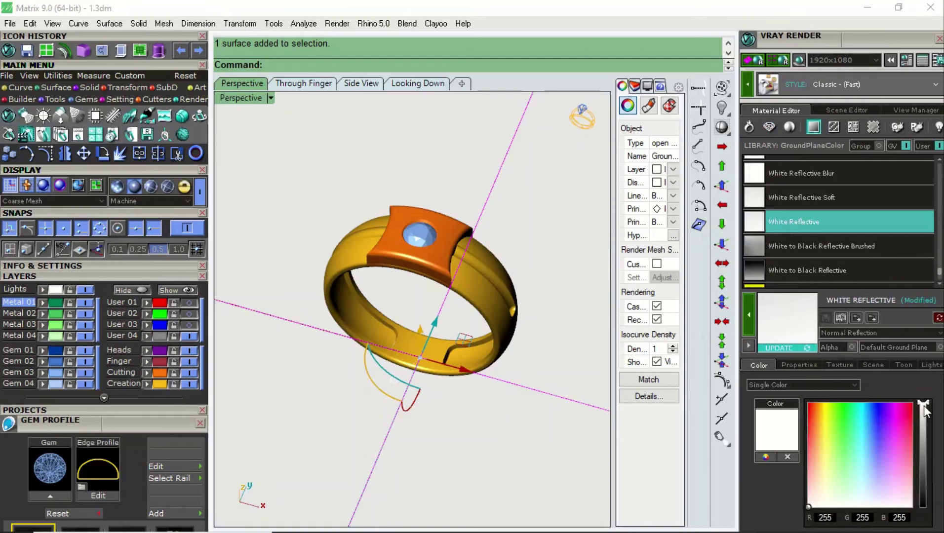
left_click(809, 347)
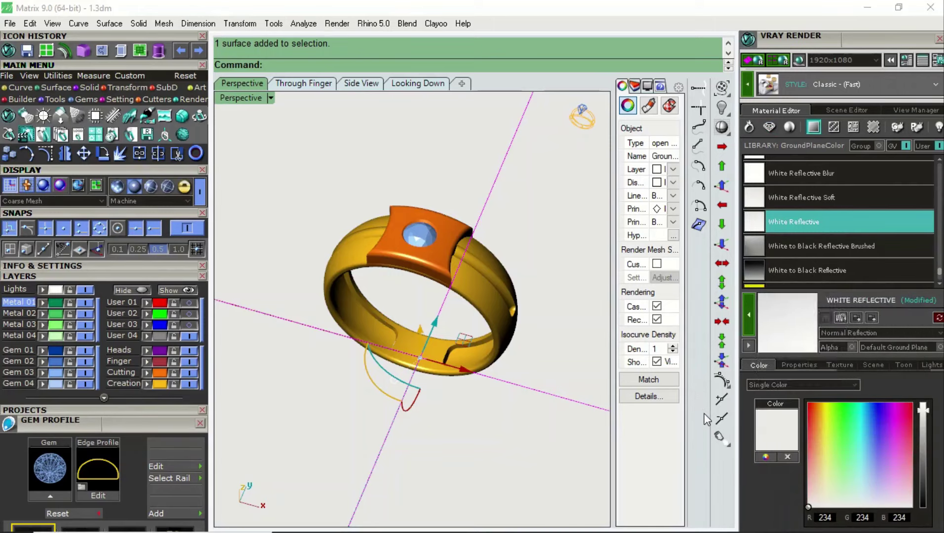
left_click(566, 394)
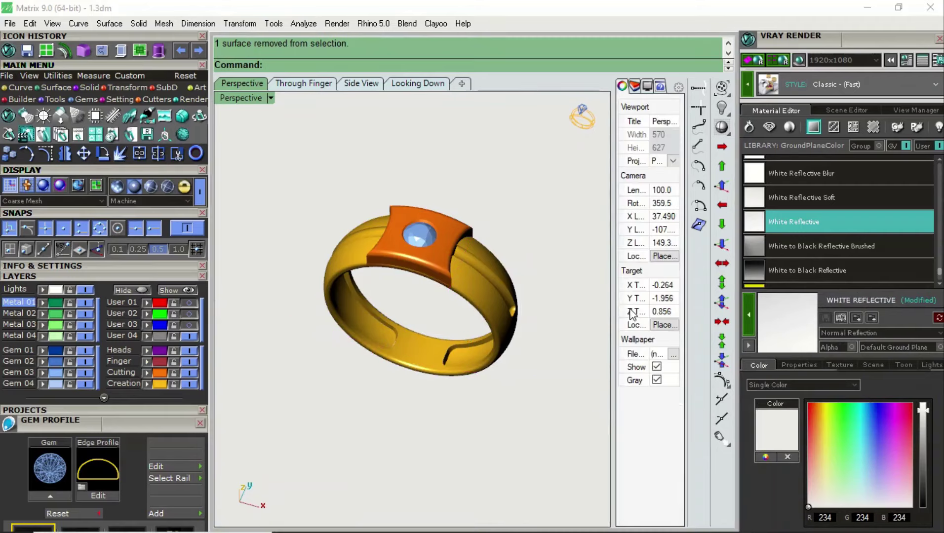
- Assign the grooved band Metal-library White Gold in the lighter 14KX1 tint
left_click(162, 385)
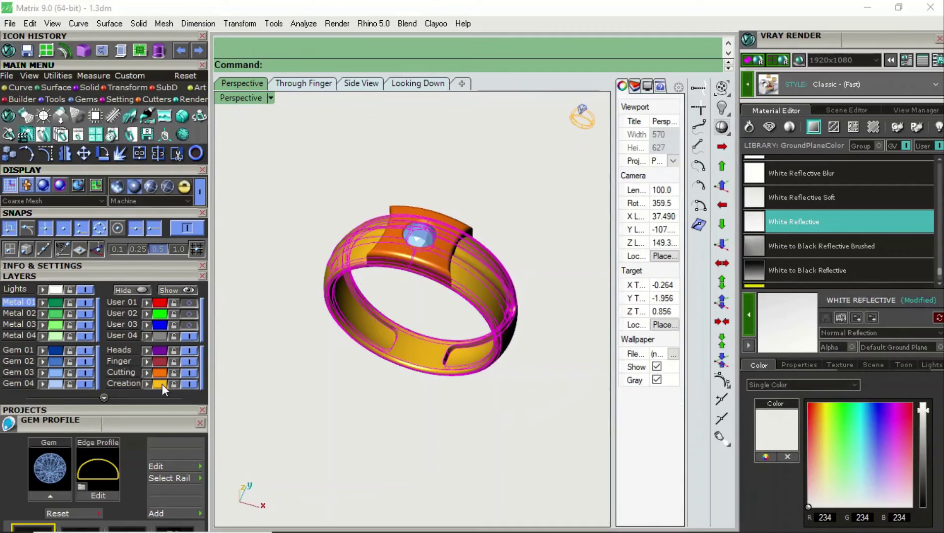
left_click(750, 128)
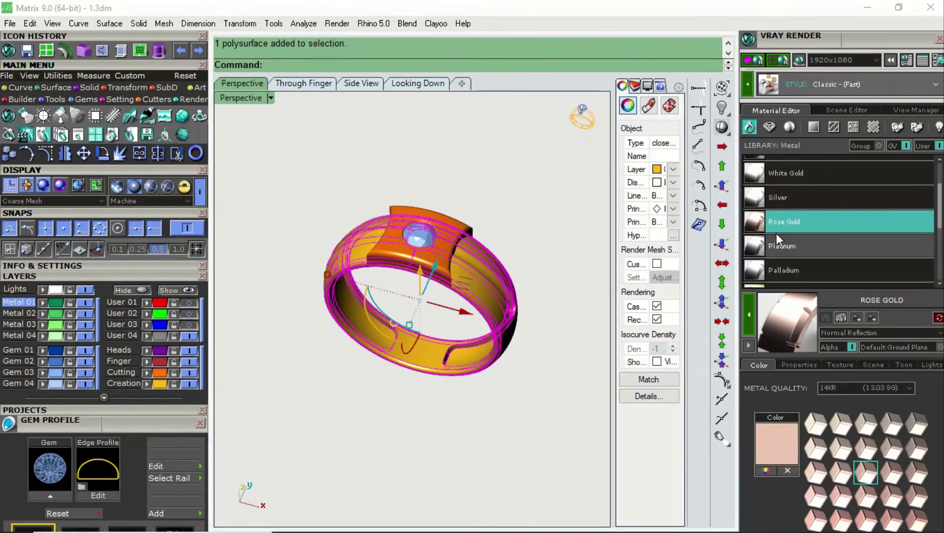
left_click(788, 178)
left_click(841, 425)
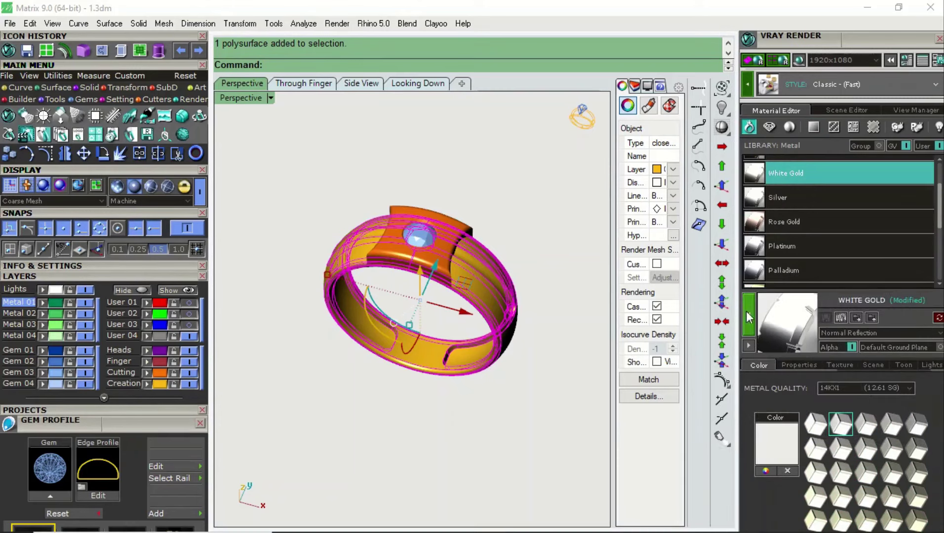
left_click(523, 390)
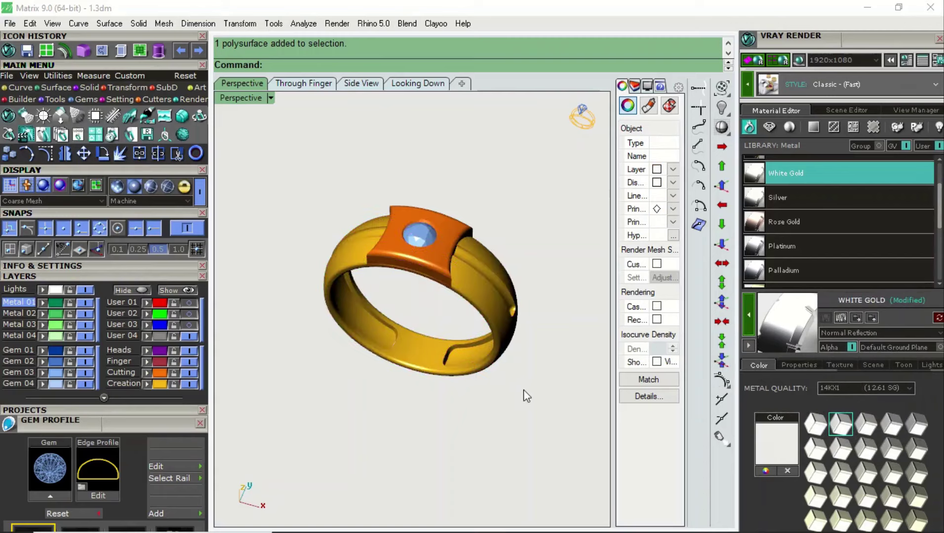
- Give the square head Rose Gold with a custom pinker tint and update it
left_click(158, 372)
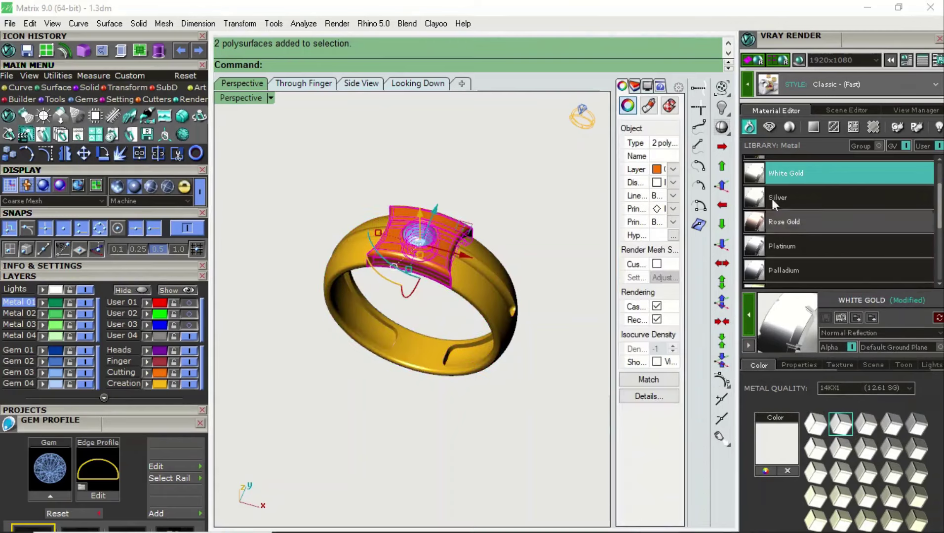
left_click(784, 221)
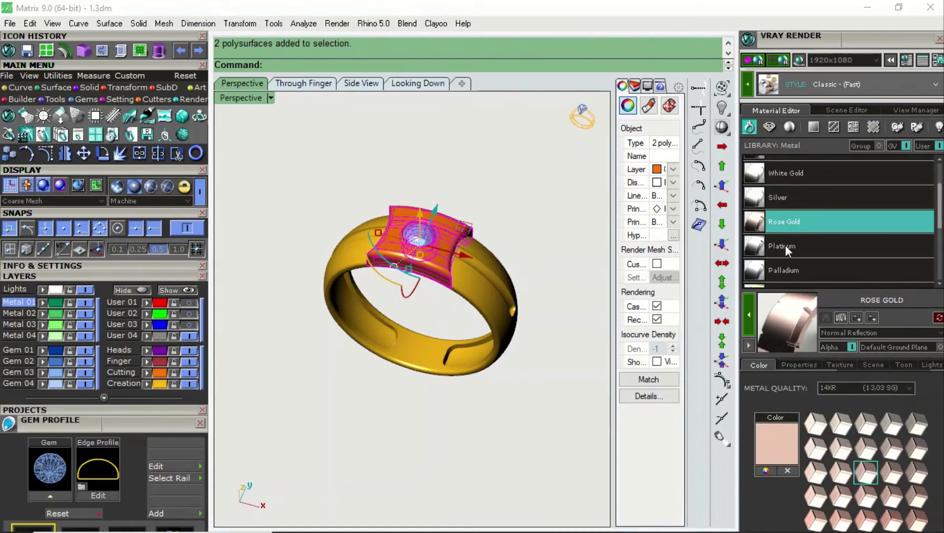
left_click(779, 469)
right_click_drag(476, 420, 446, 409)
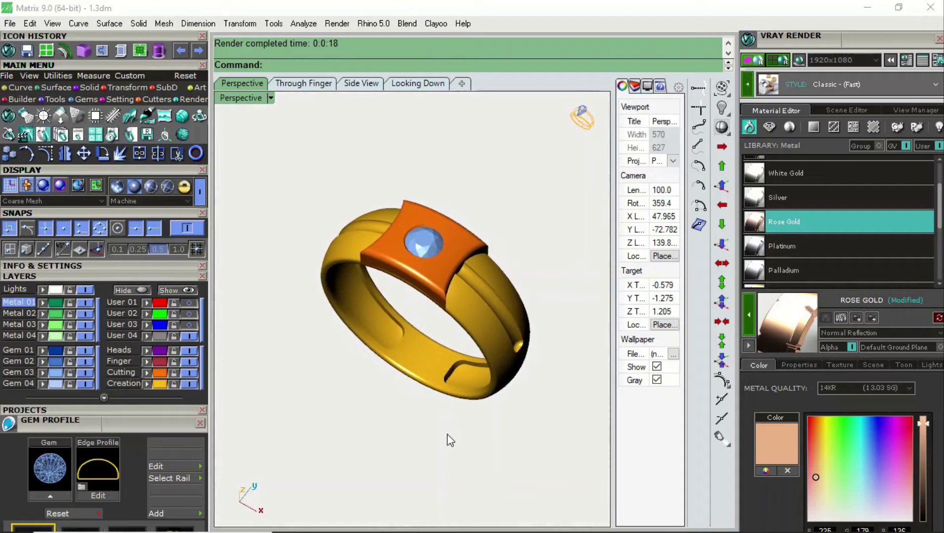
left_click(814, 476)
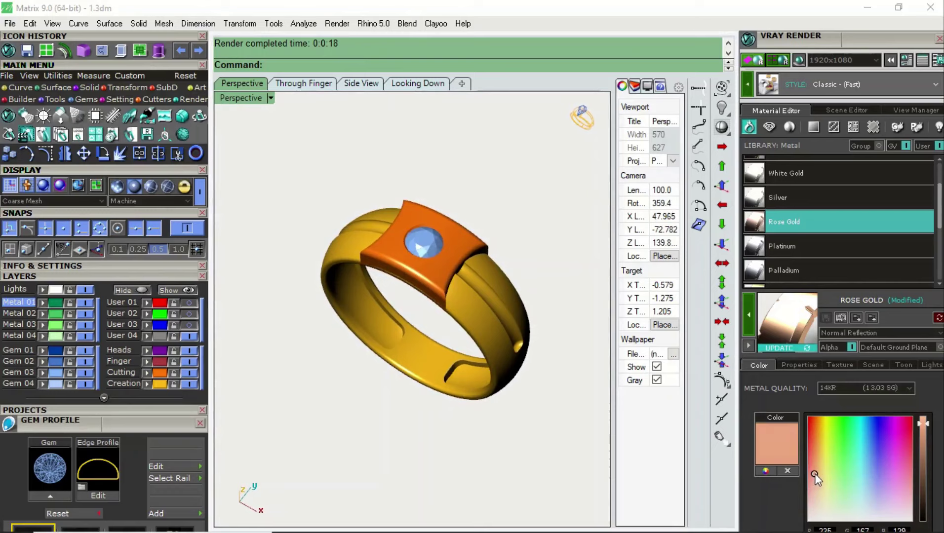
left_click(804, 348)
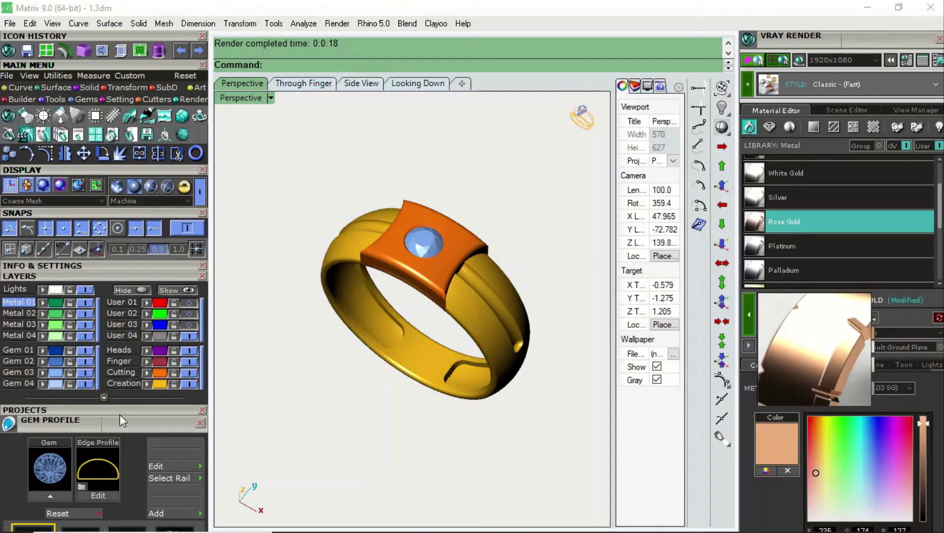
- Orbit the ring to a new angle and start the V-Ray render
left_click(160, 372)
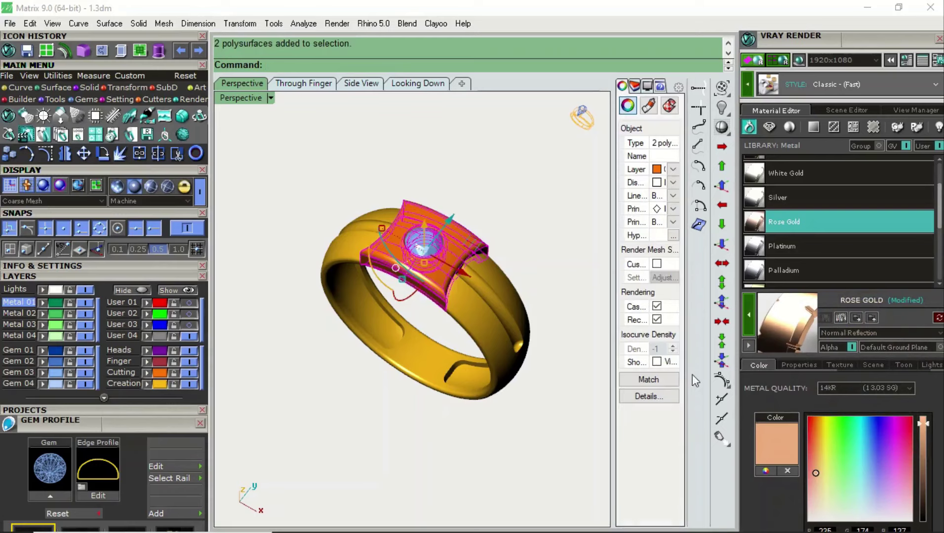
left_click(551, 426)
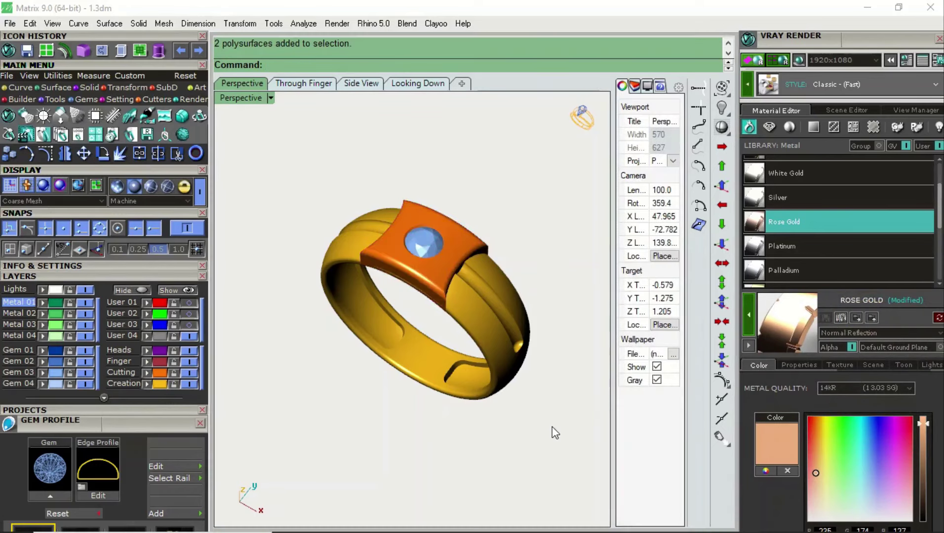
mouse_move(552, 437)
right_mouse_down()
mouse_move(489, 416)
mouse_move(513, 444)
mouse_move(531, 447)
mouse_move(527, 432)
mouse_move(545, 434)
right_mouse_up()
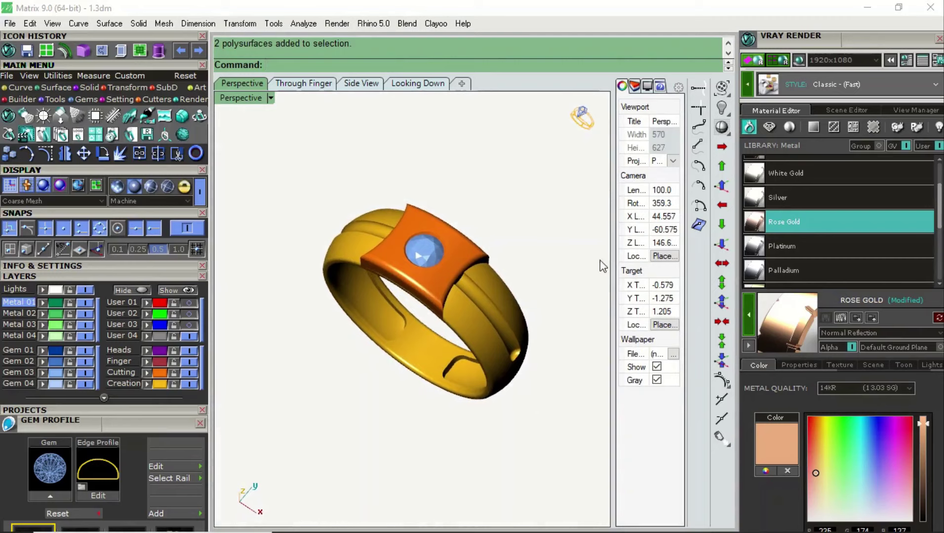
left_click(754, 62)
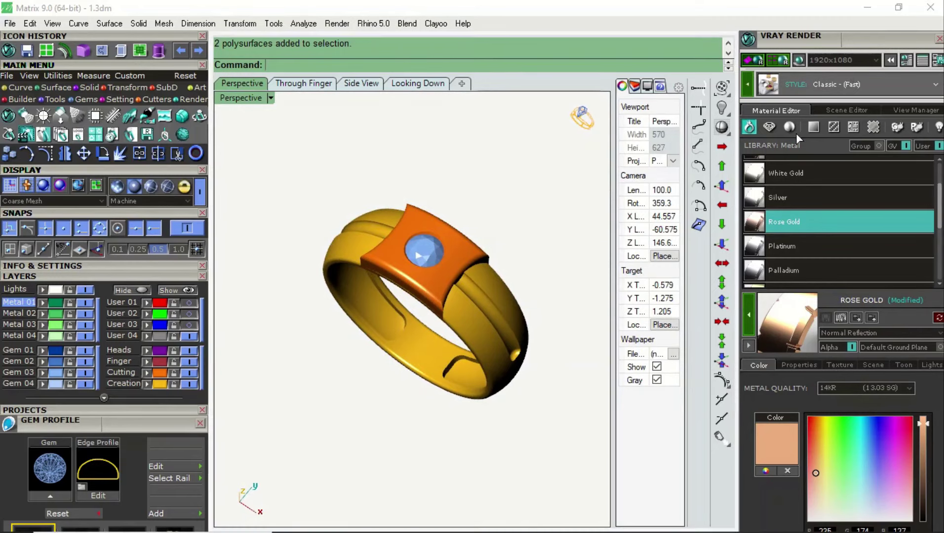